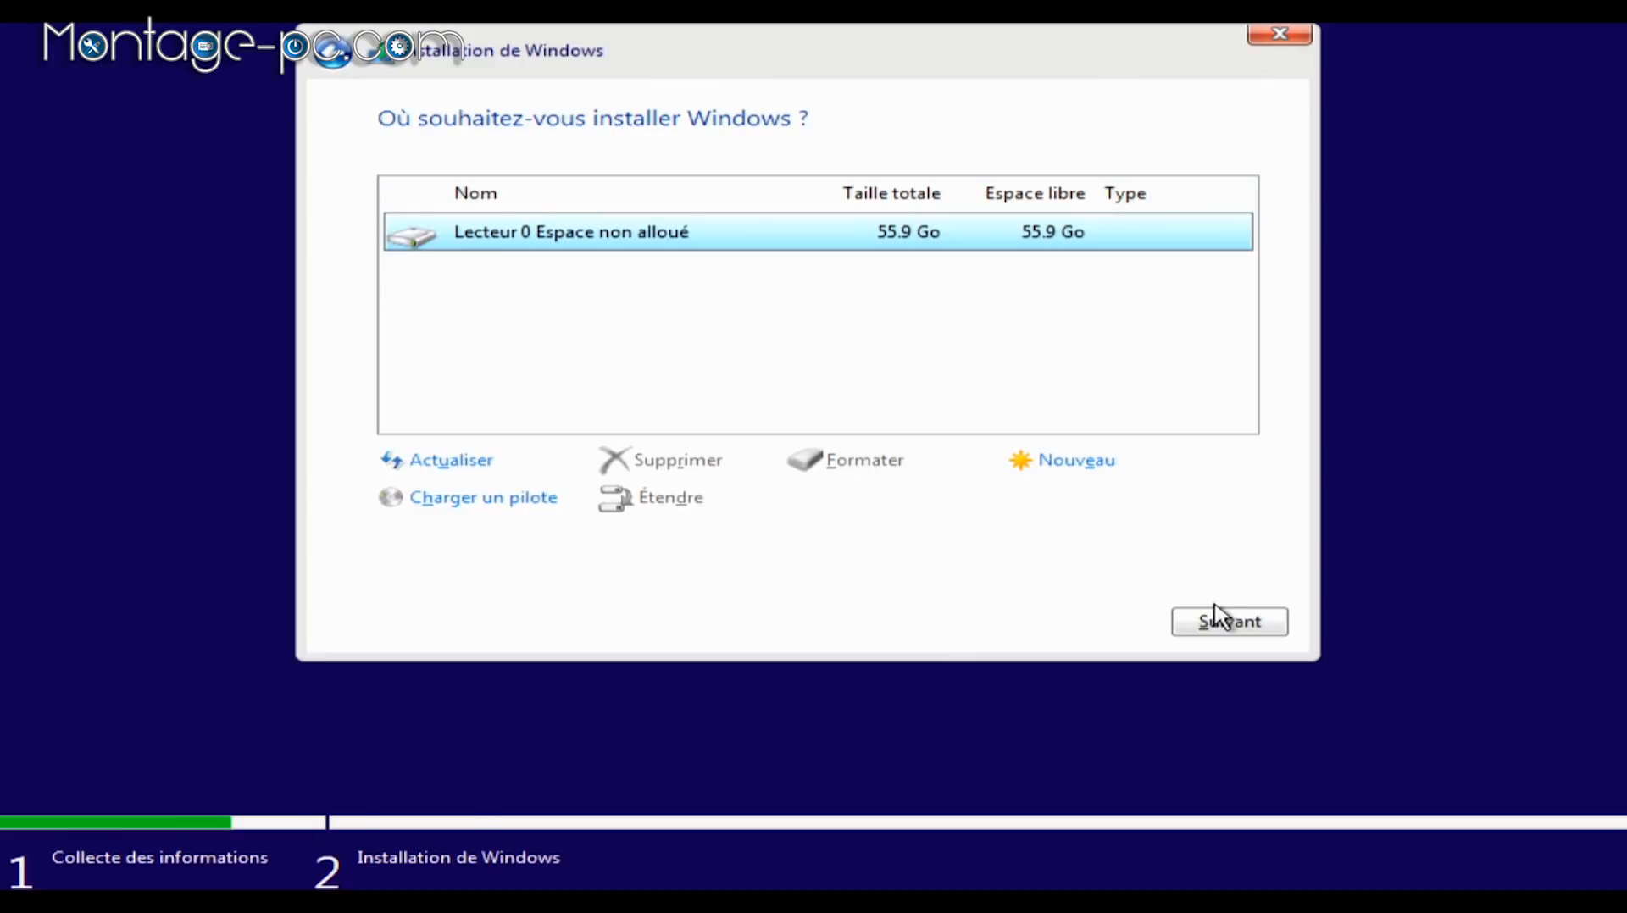
Step: Install Windows onto the 55.9 Go of unallocated space on Drive 0
left_click(1223, 623)
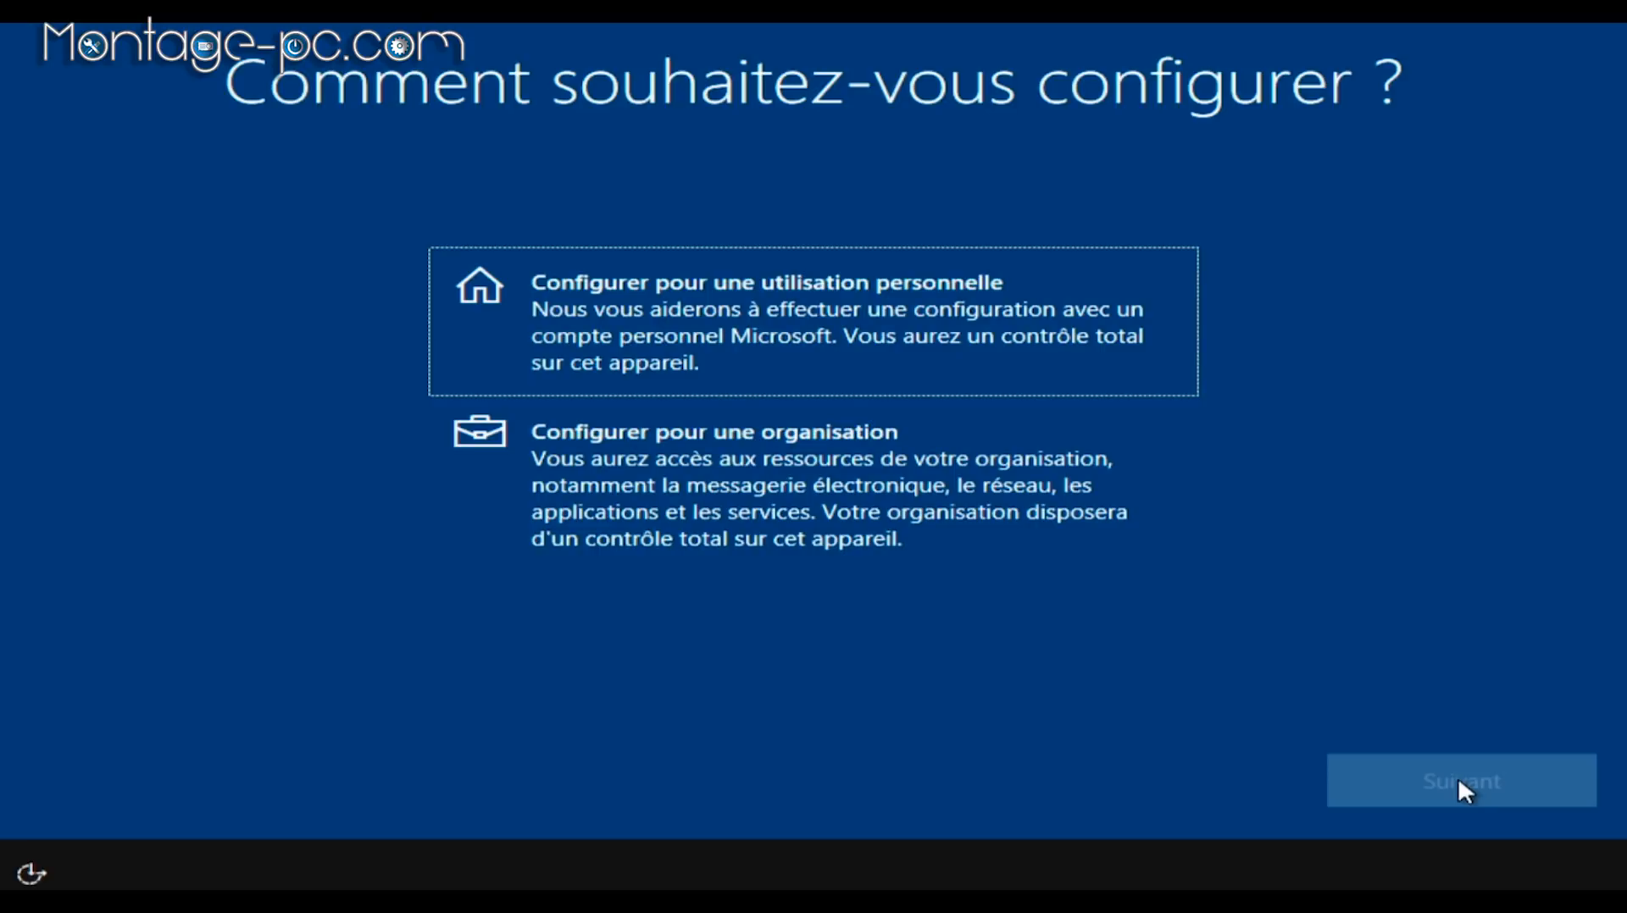
Step: Set Windows up for personal use with an offline account, declining Microsoft sign-in
left_click(855, 339)
left_click(1415, 781)
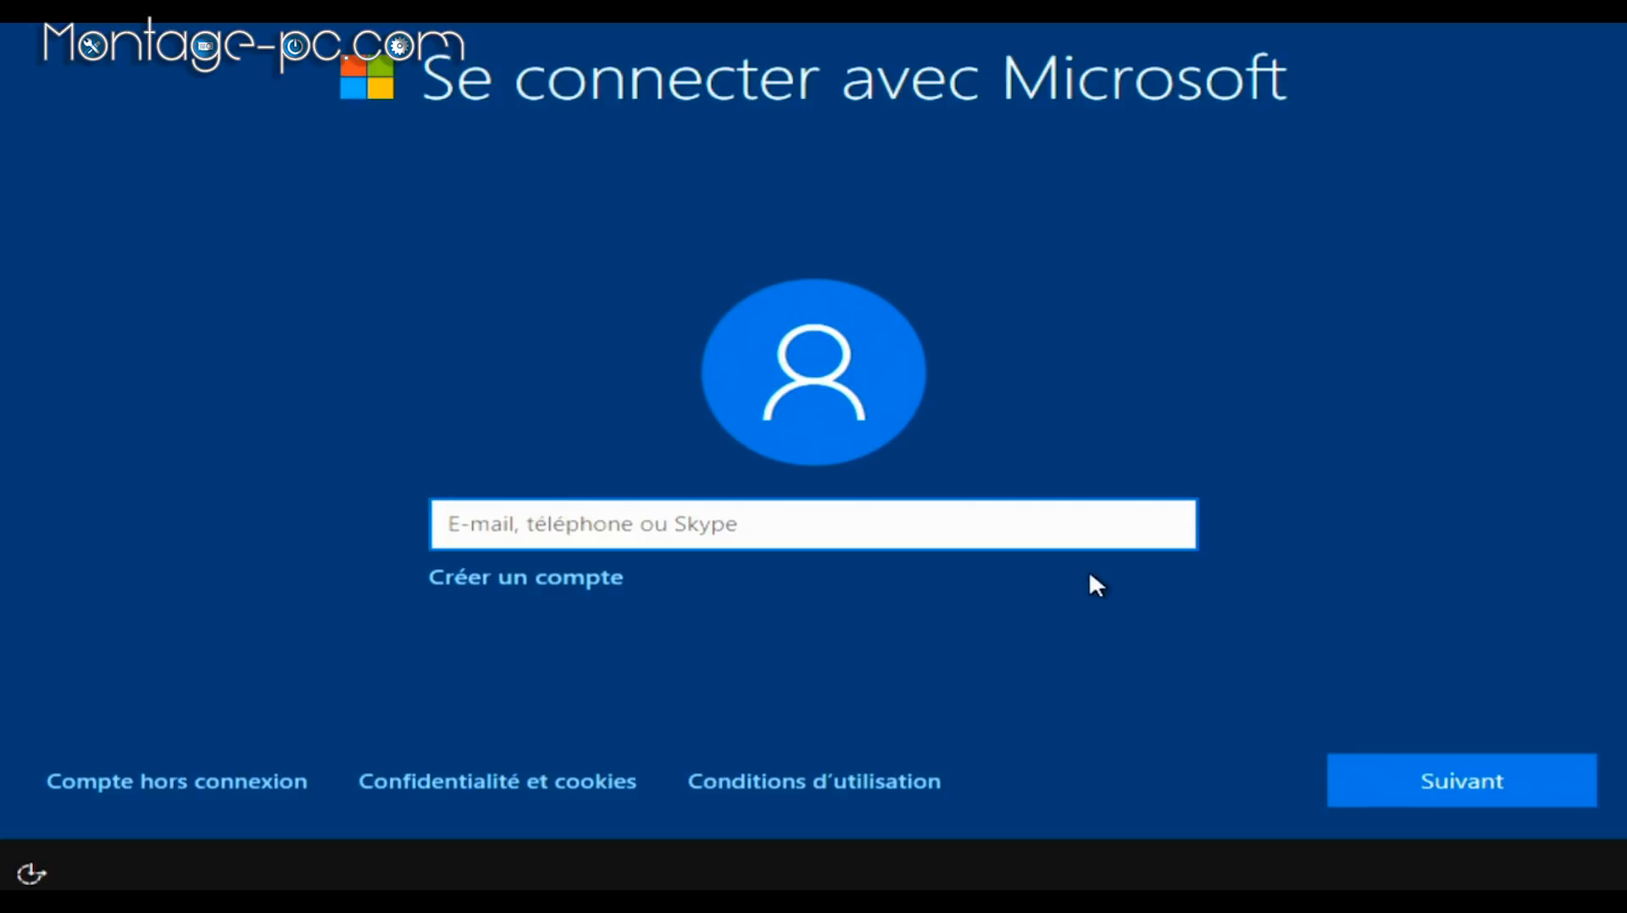
left_click(215, 776)
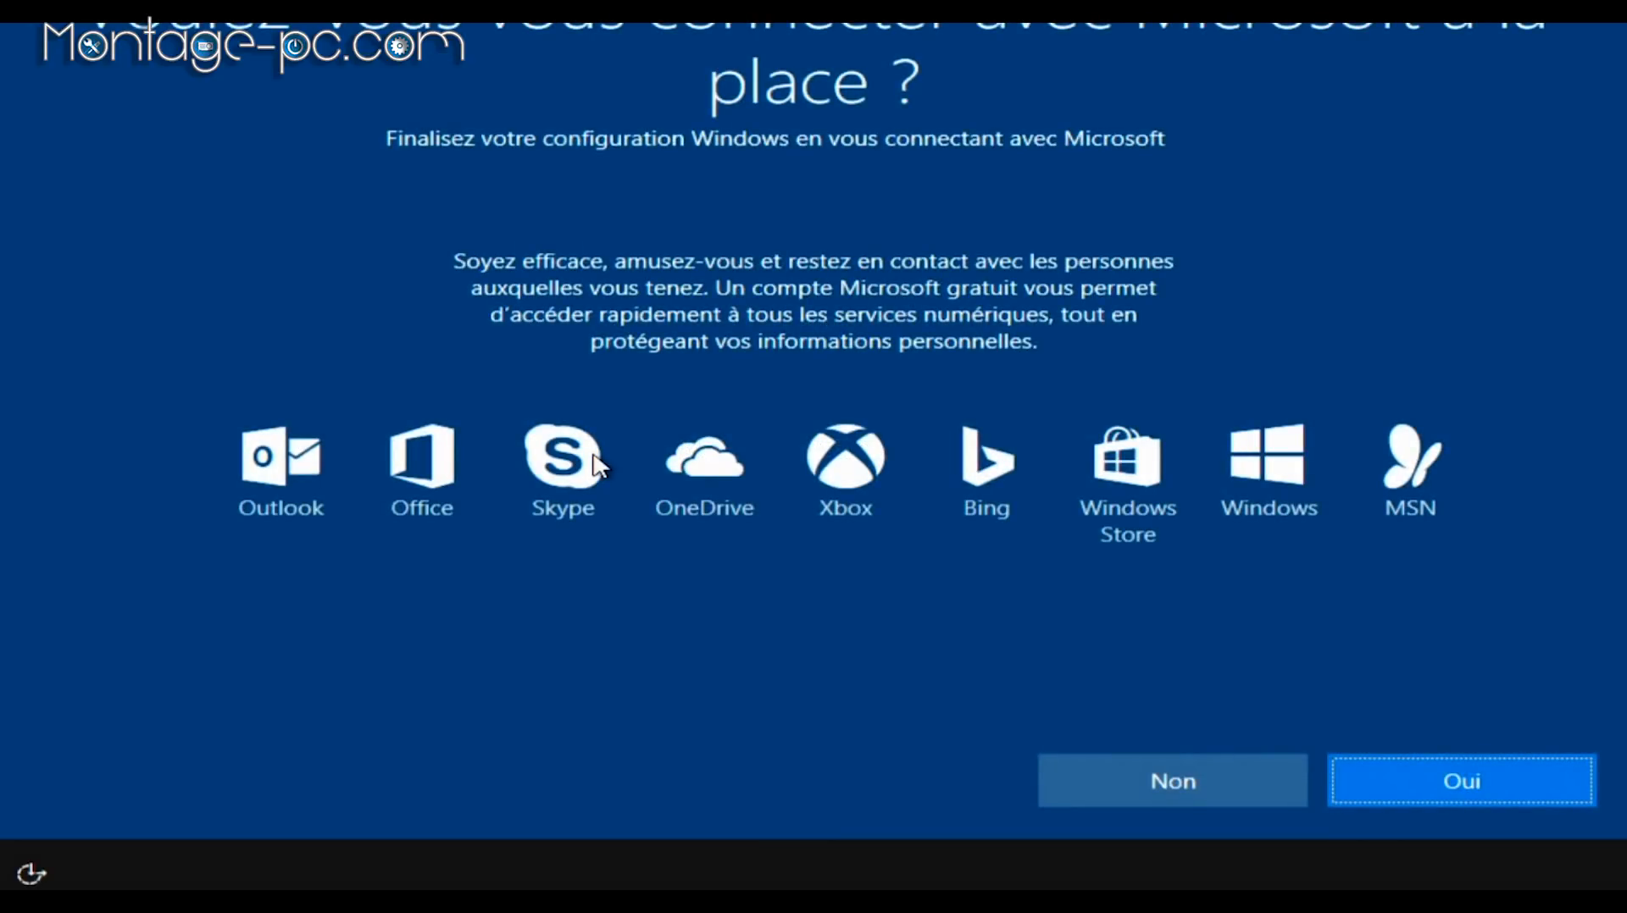
left_click(1110, 776)
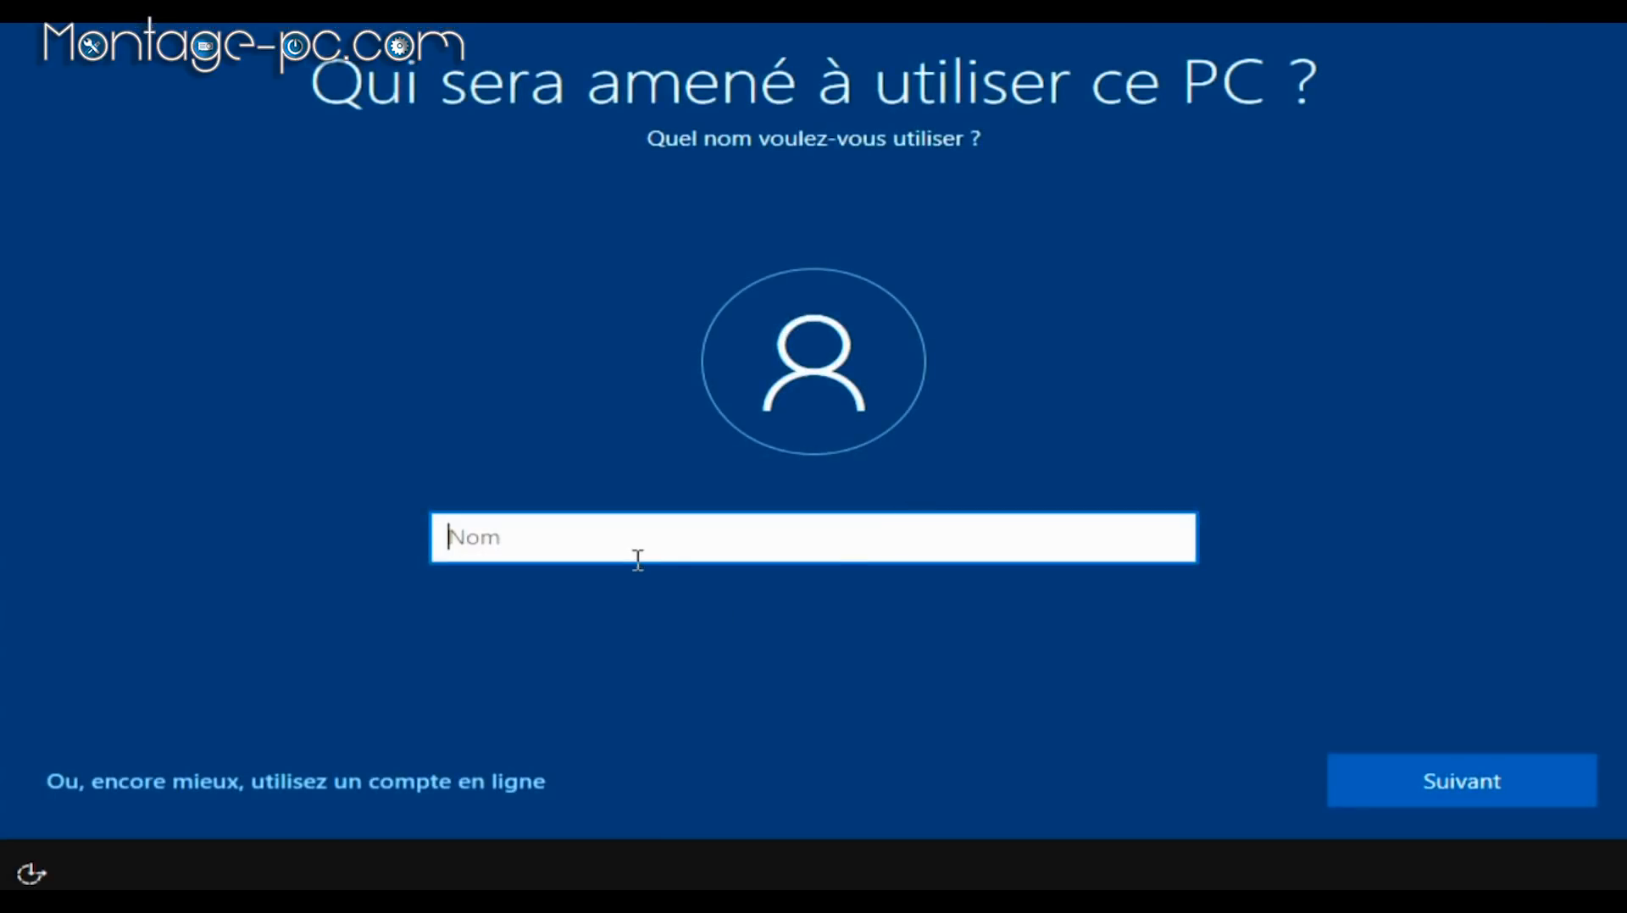
Step: Create the local user account with a user name and no password
type("RIG6580_1")
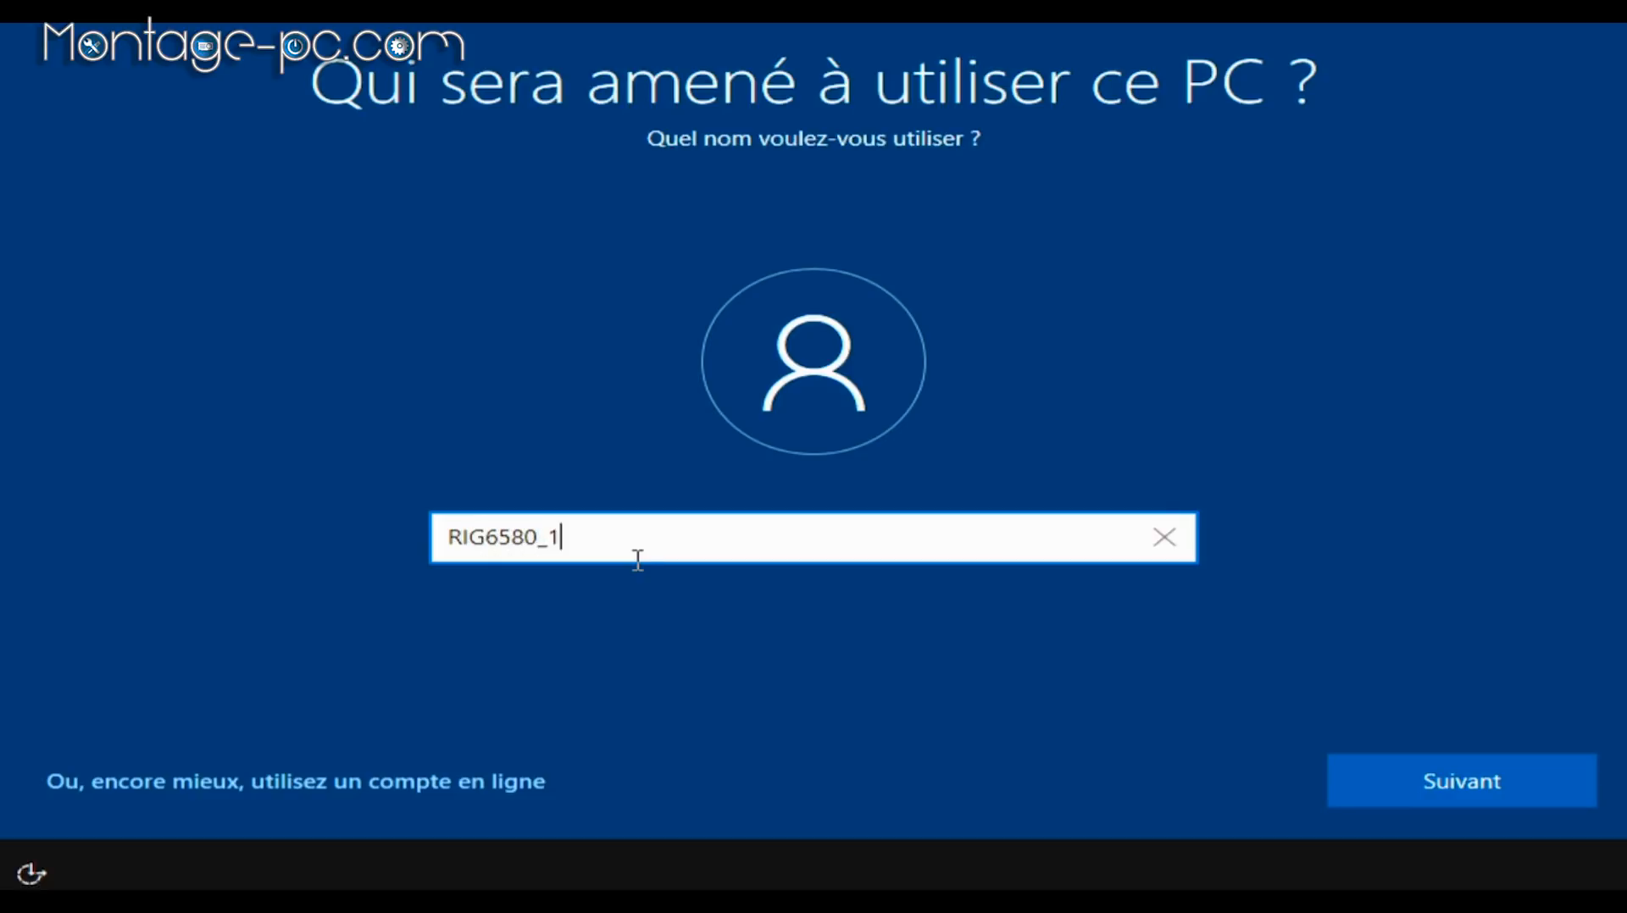
left_click(1424, 801)
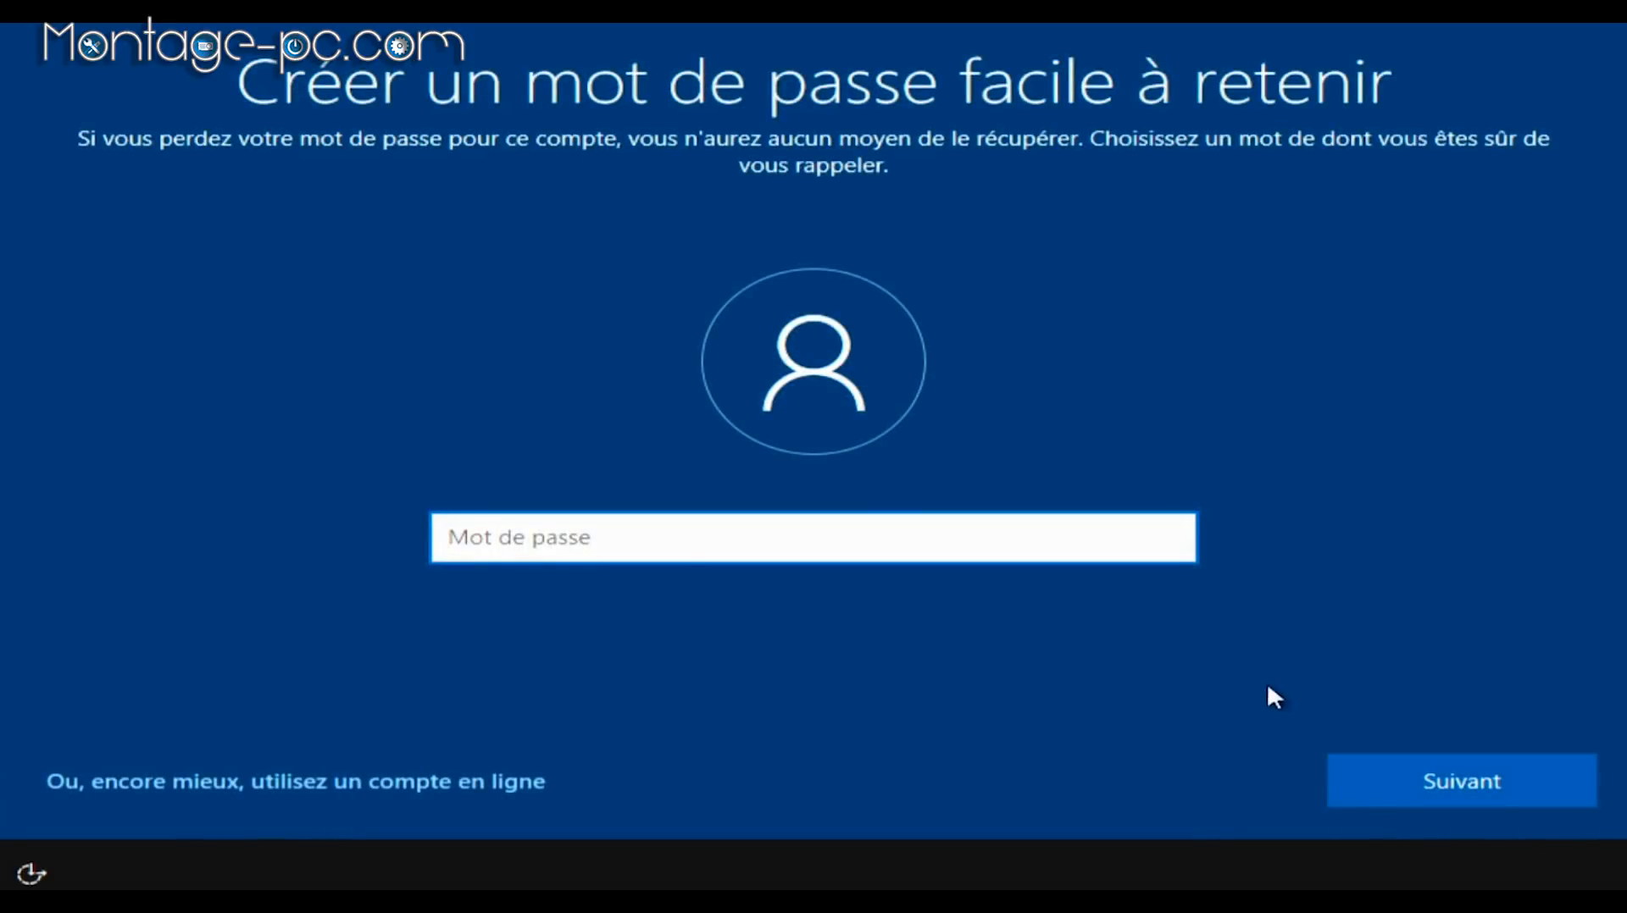
left_click(1491, 798)
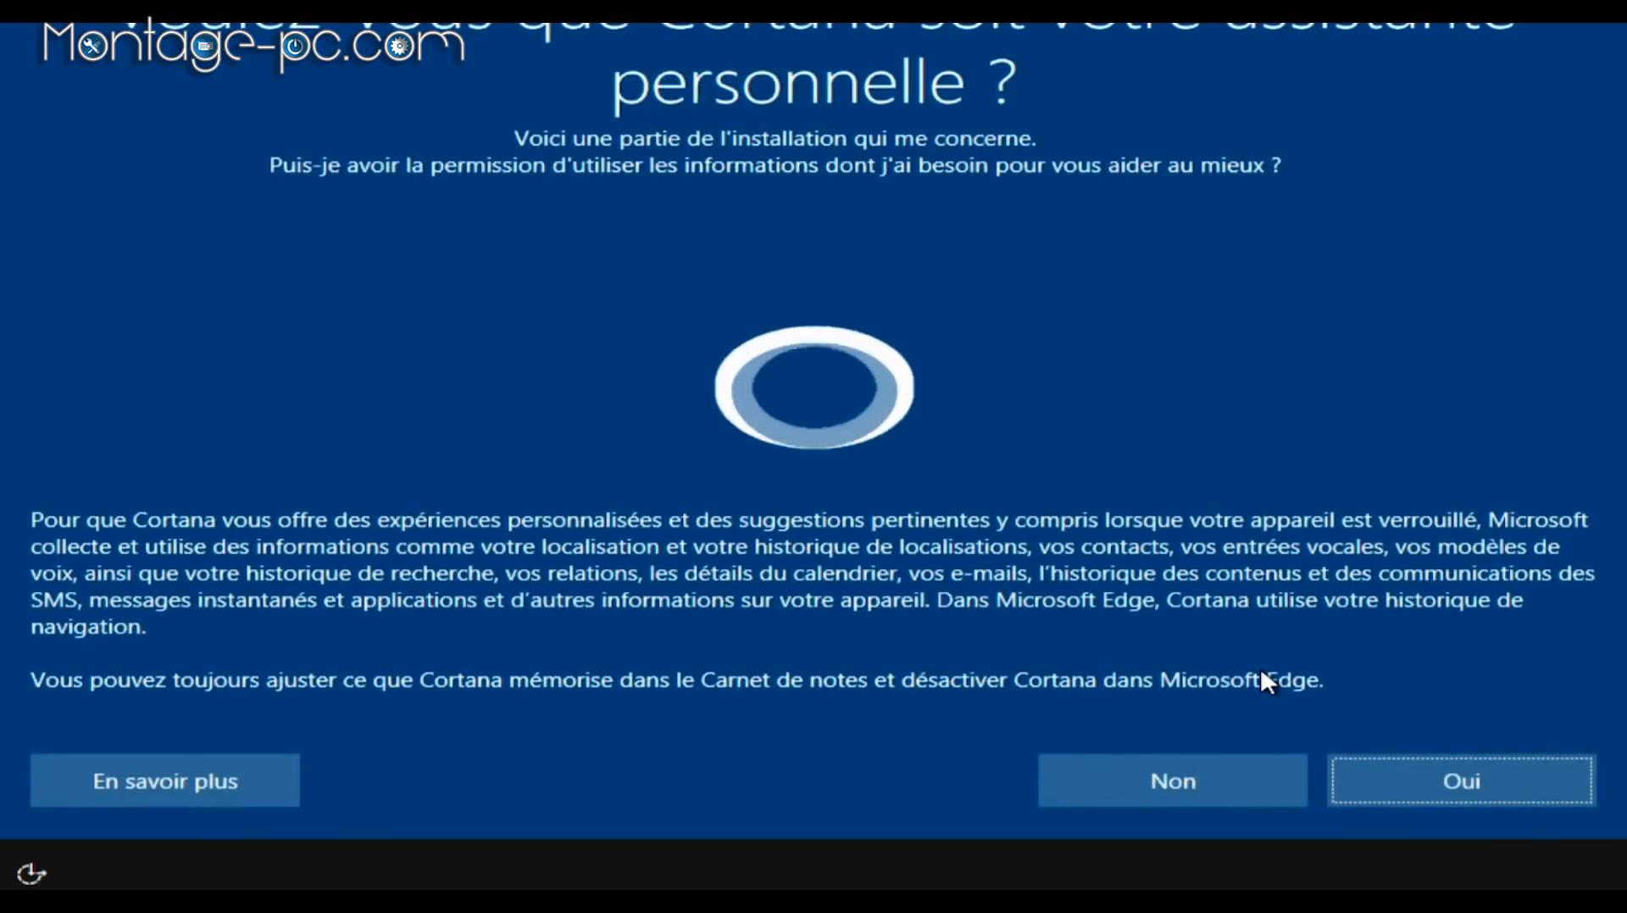
Step: Decline Cortana, accept the default privacy settings, and start the pending update
left_click(1110, 772)
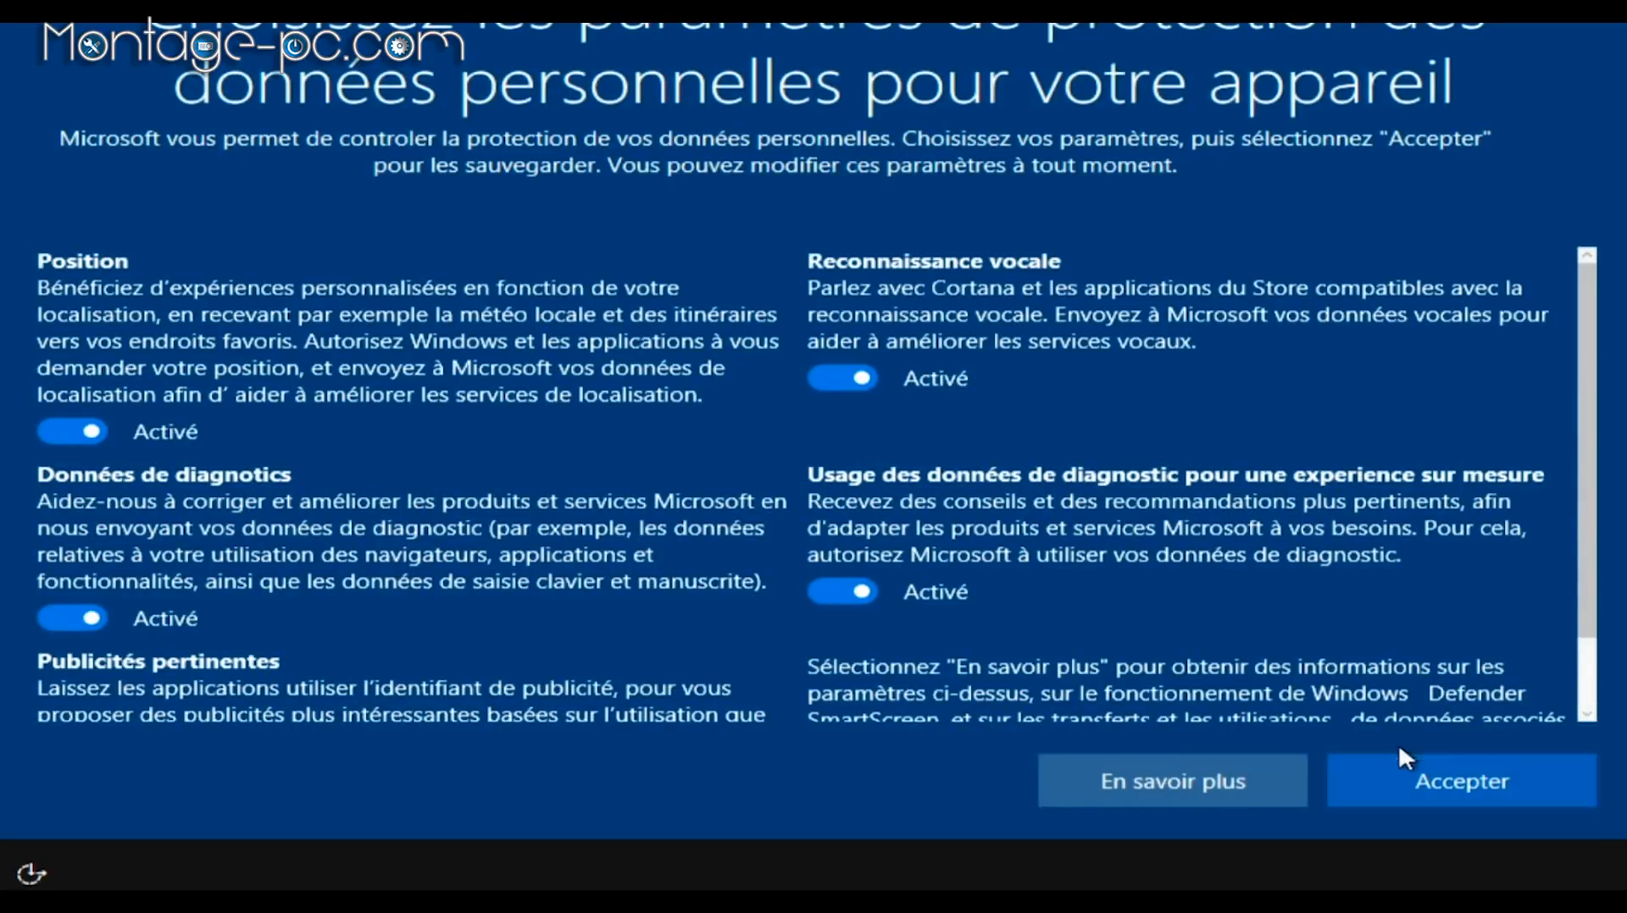
left_click(1400, 772)
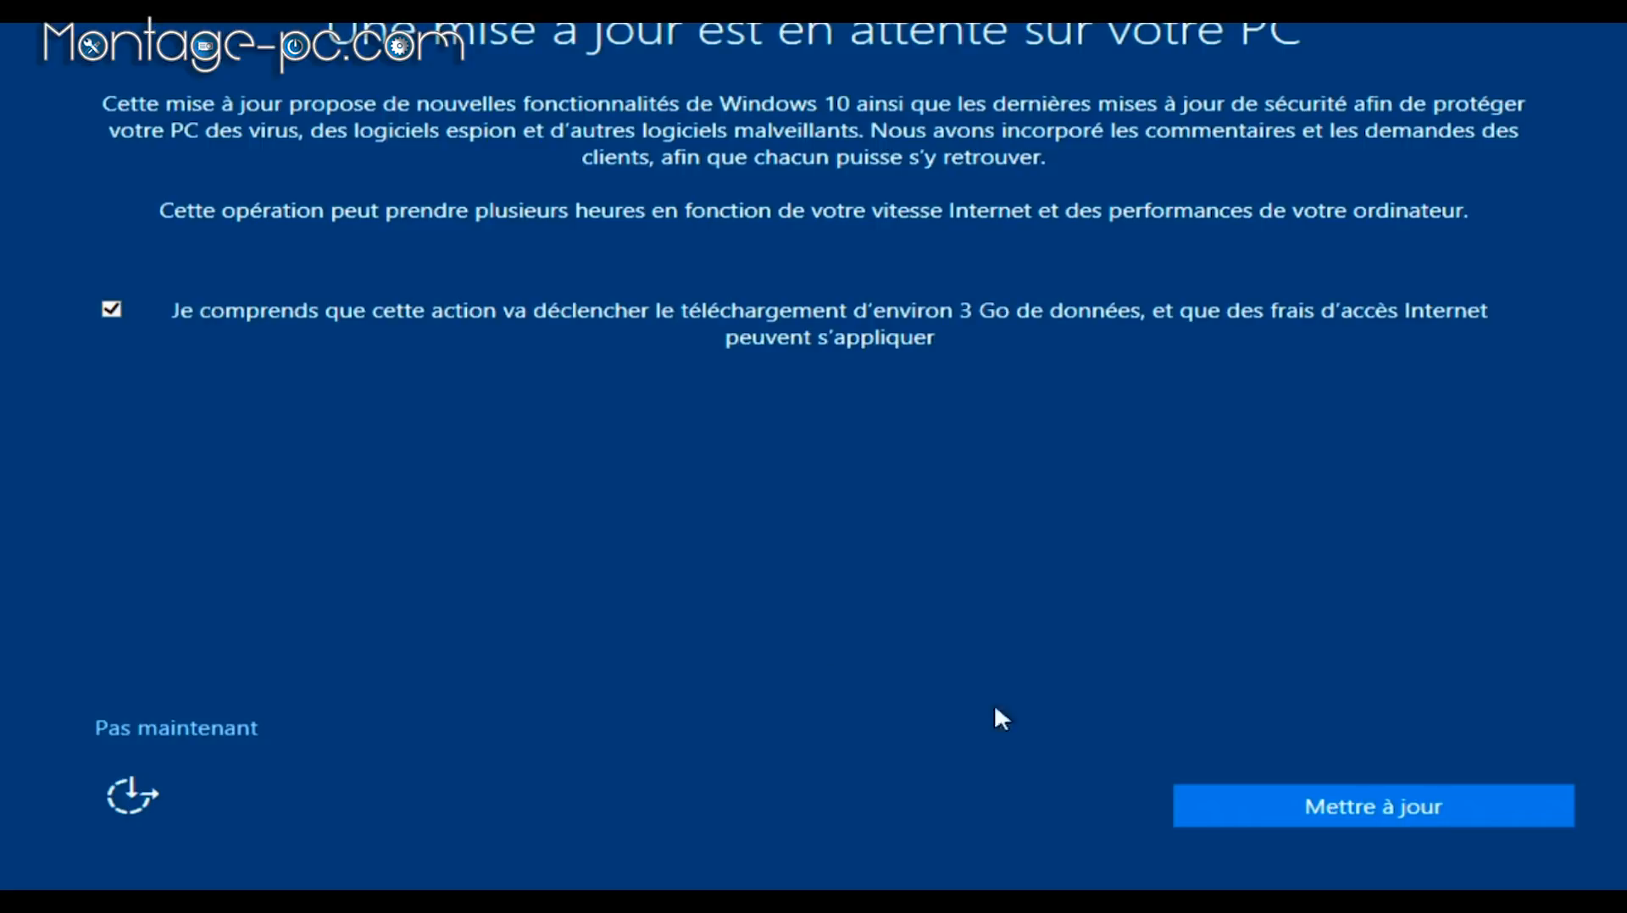
left_click(1277, 814)
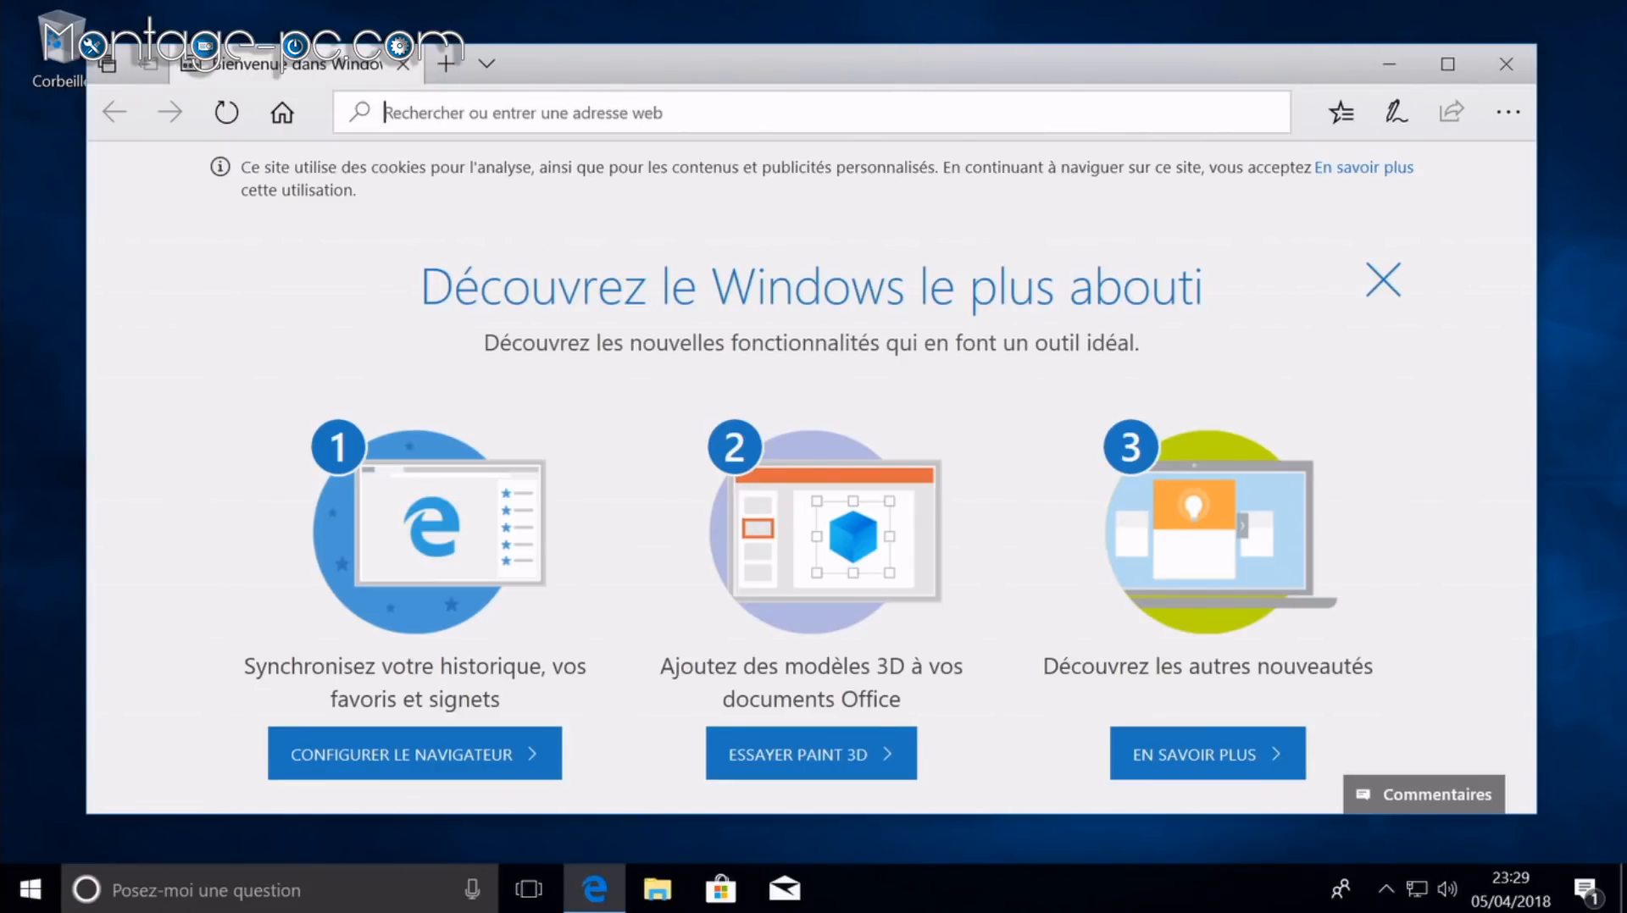
Step: Search the web for Ninite and go to the ninite.com site
type("nini")
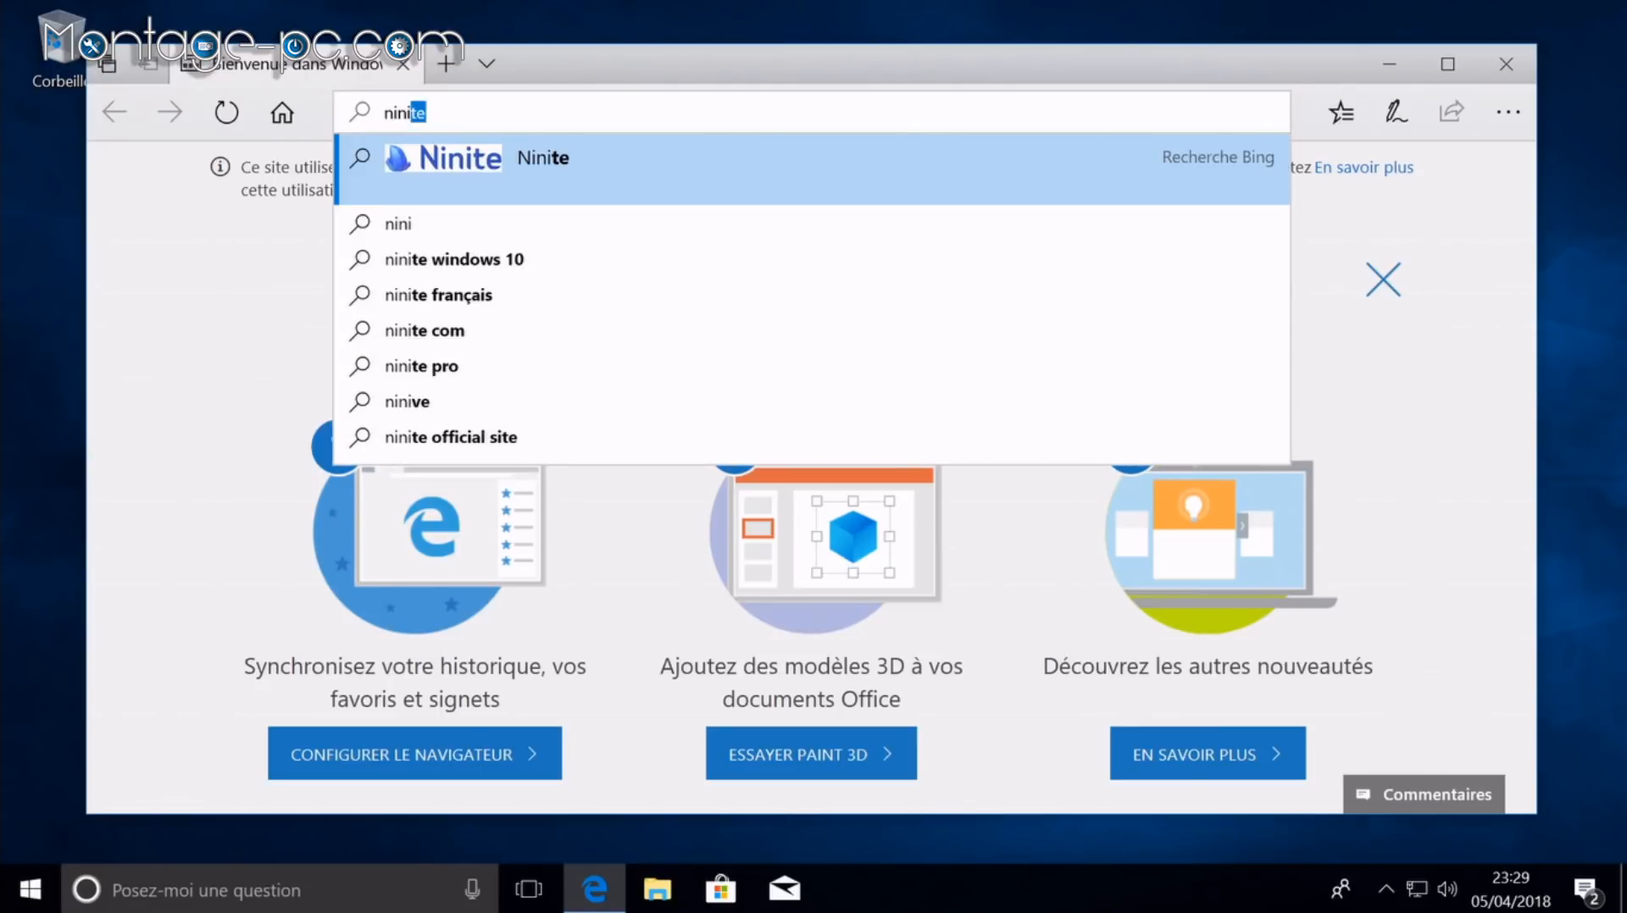
key("Return")
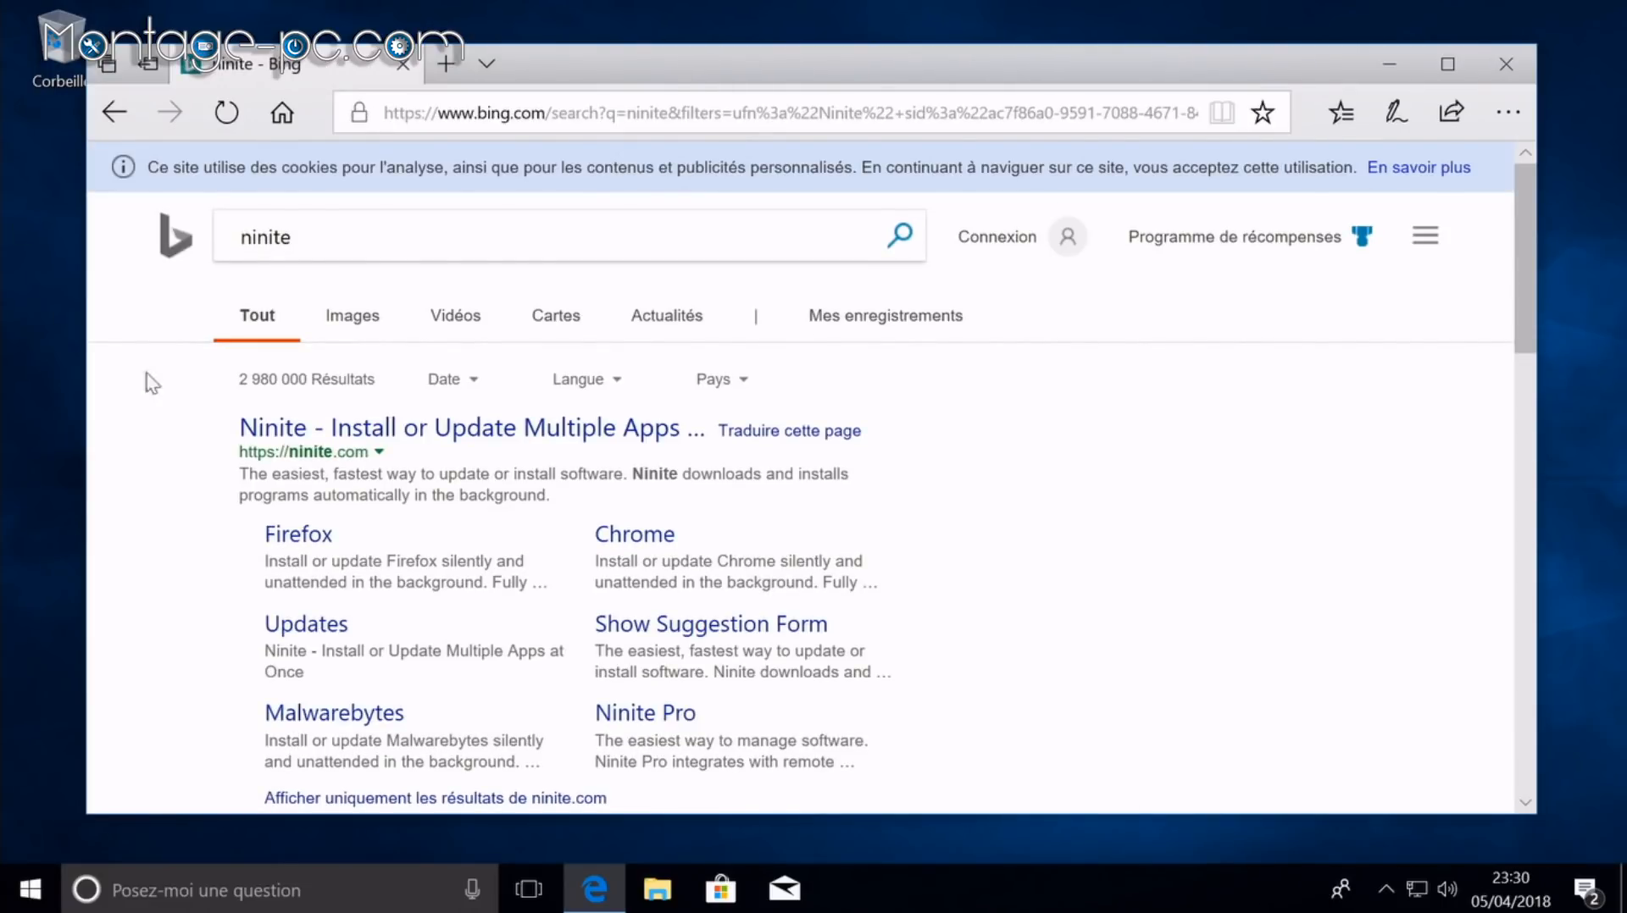
left_click(373, 429)
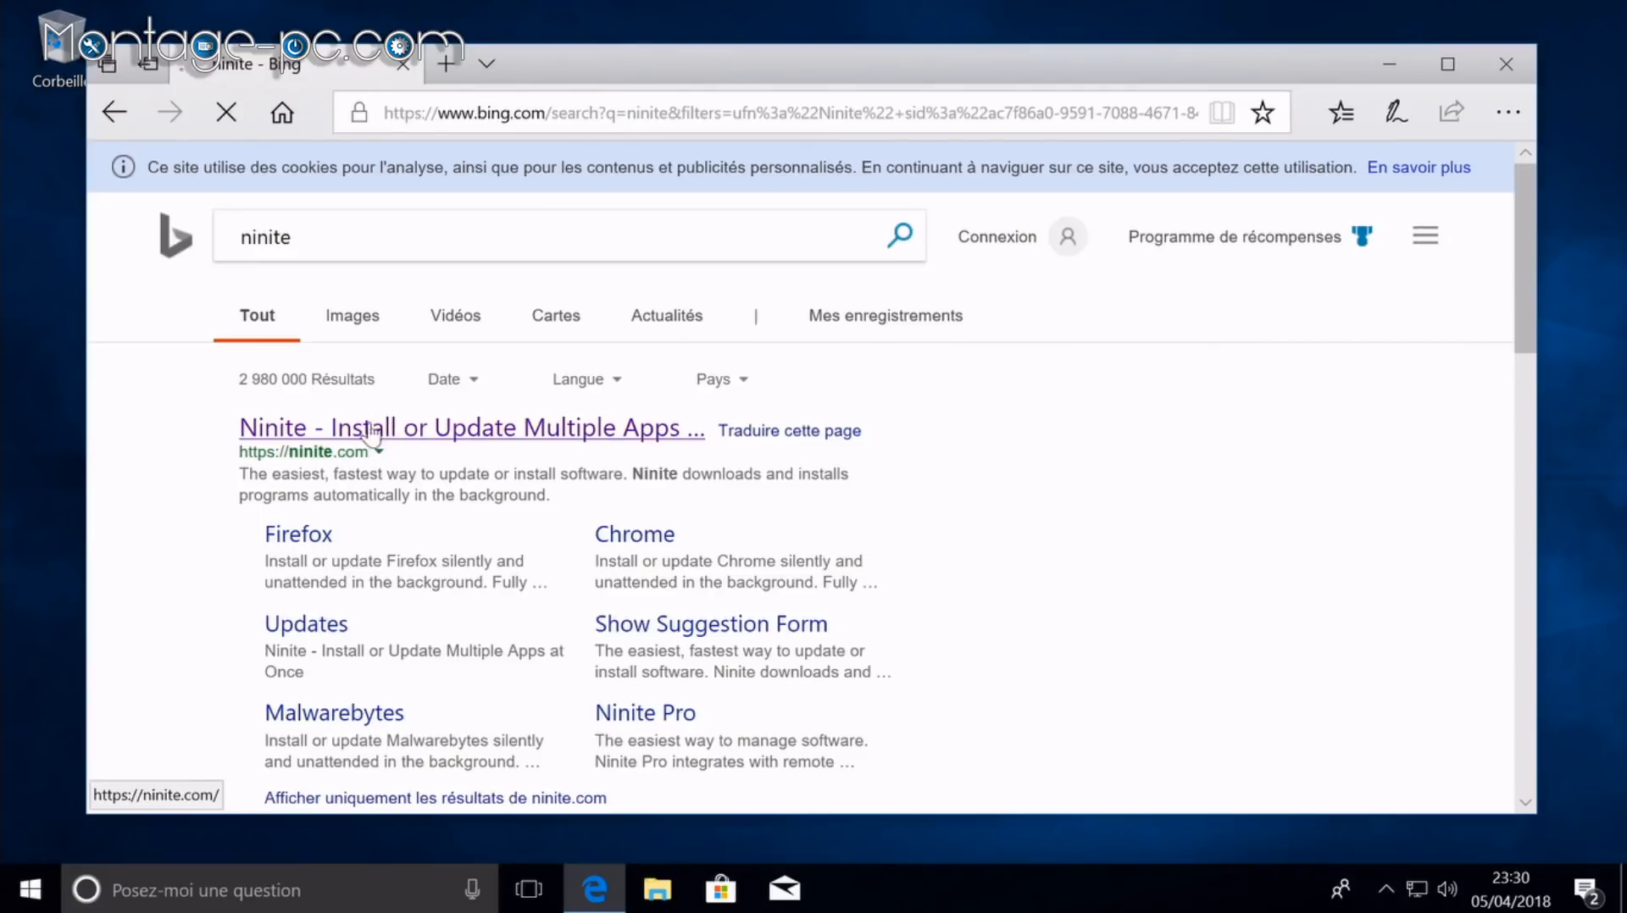
scroll(449, 472, "down", 3)
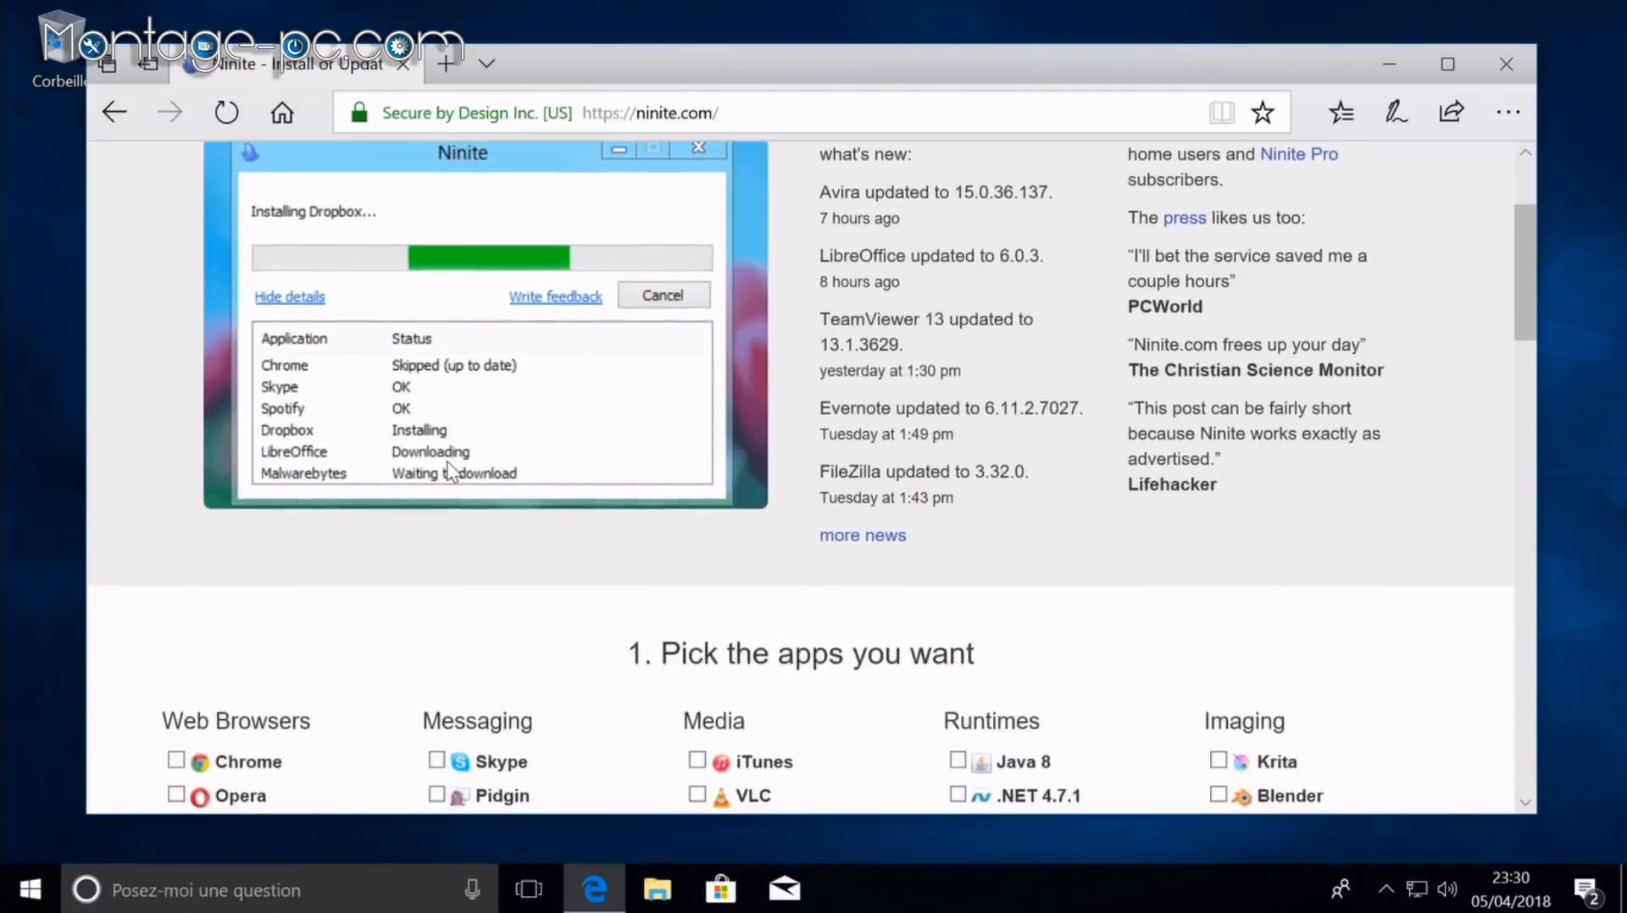
scroll(449, 472, "down", 3)
Step: Tick Chrome, Firefox, .NET 4.7.1, Silverlight, Air and Shockwave on Ninite
left_click(254, 462)
left_click(246, 535)
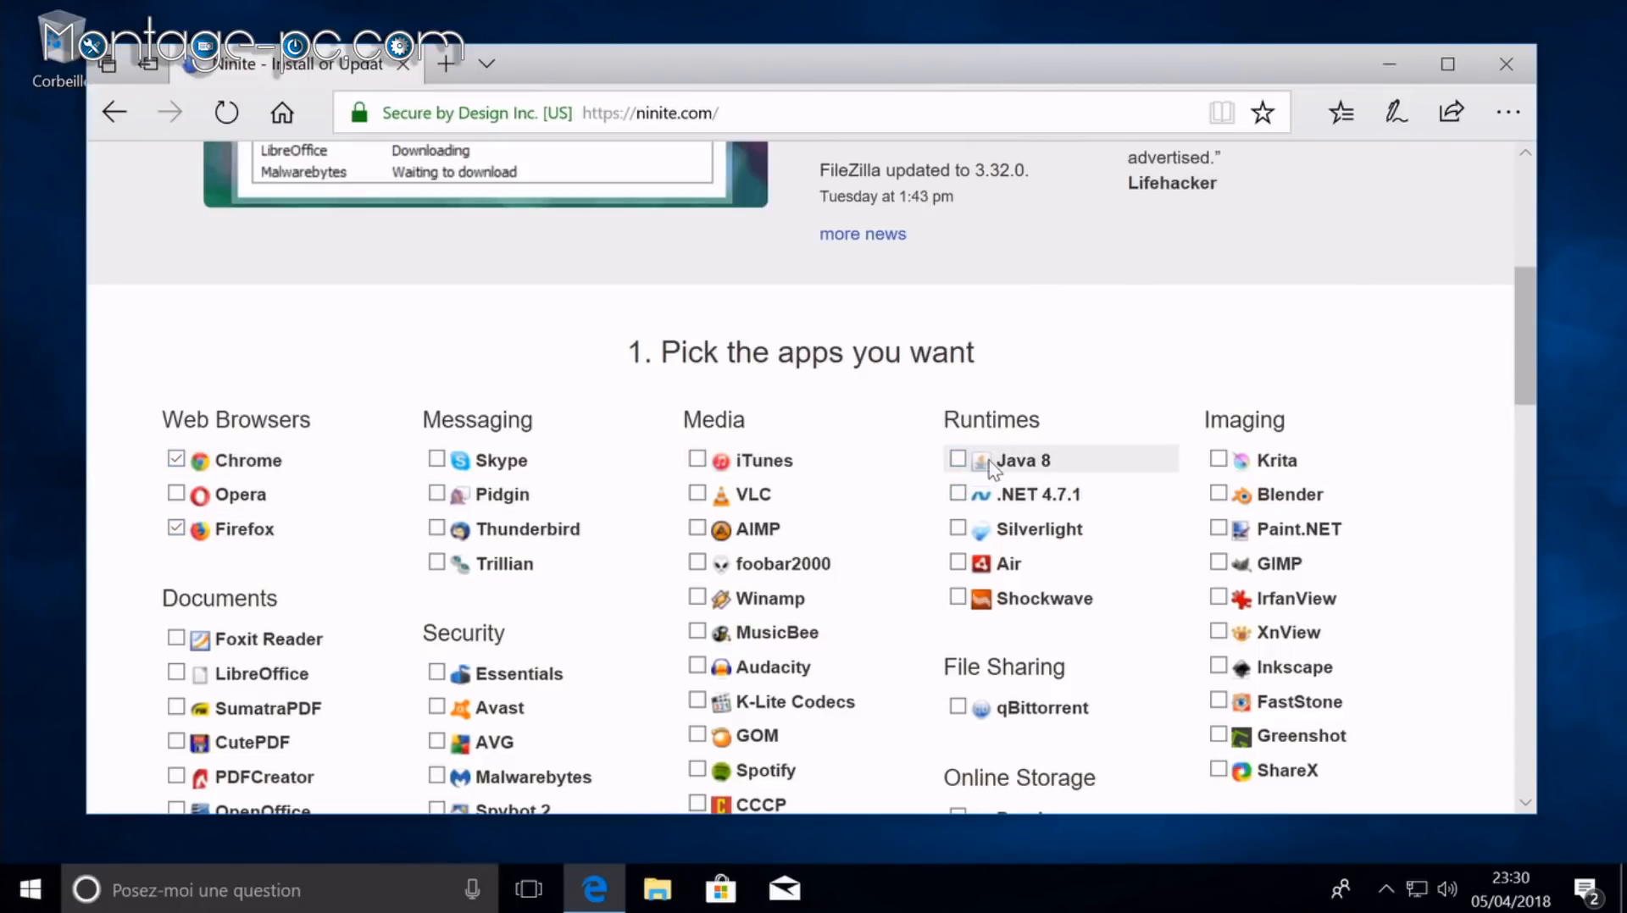
left_click(1017, 496)
left_click(1023, 531)
left_click(1020, 564)
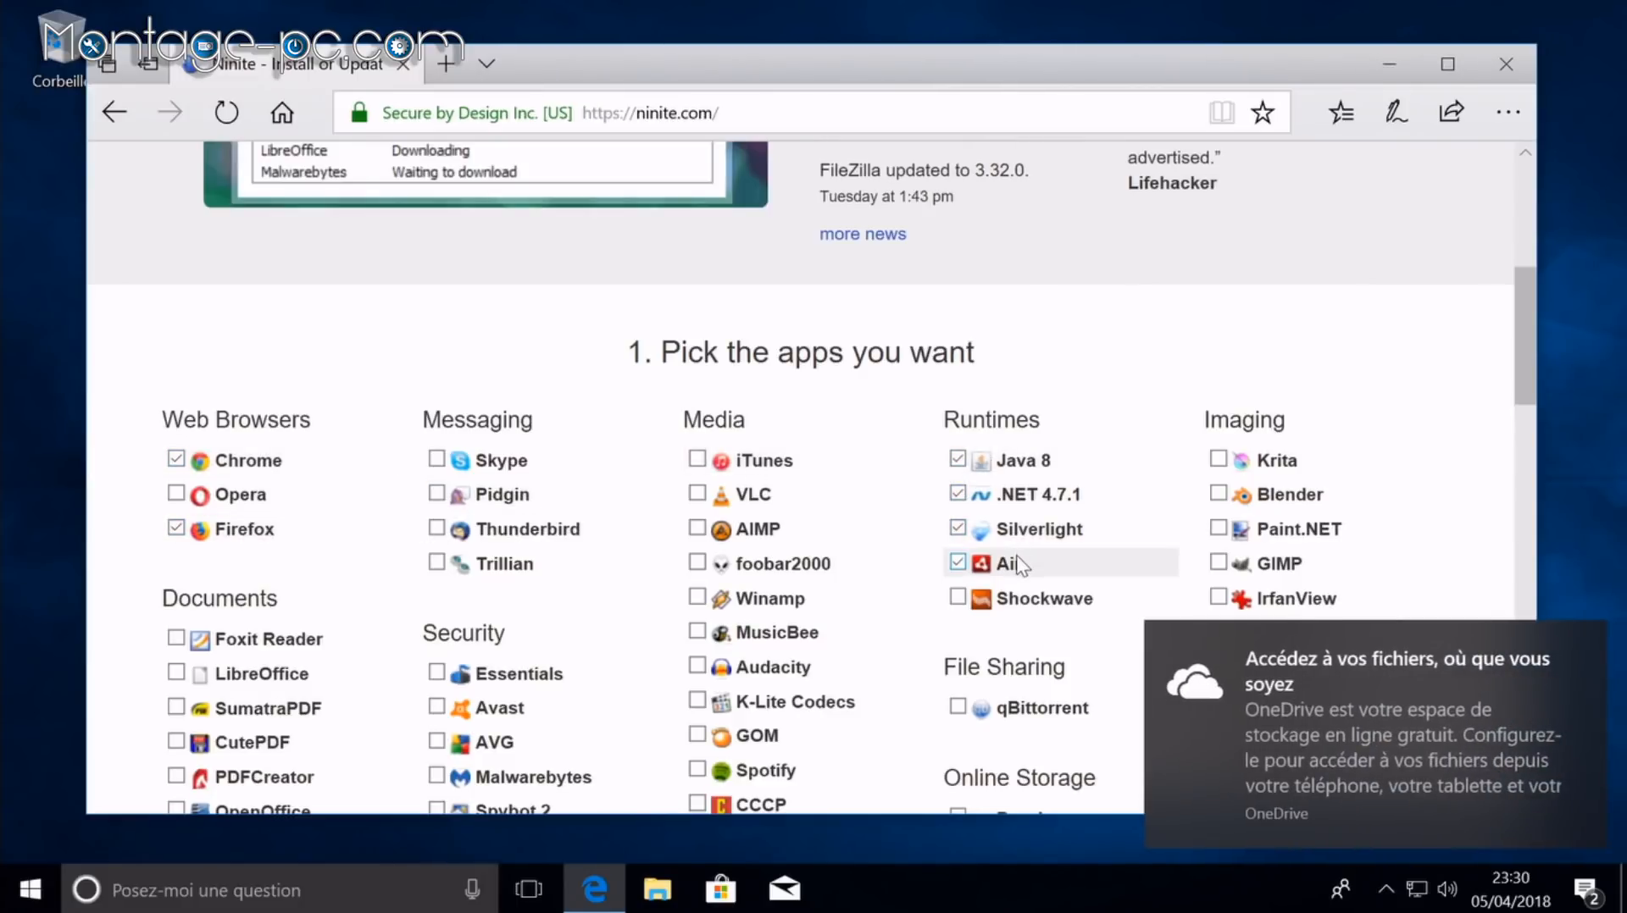
double_click(1008, 600)
scroll(831, 610, "down", 2)
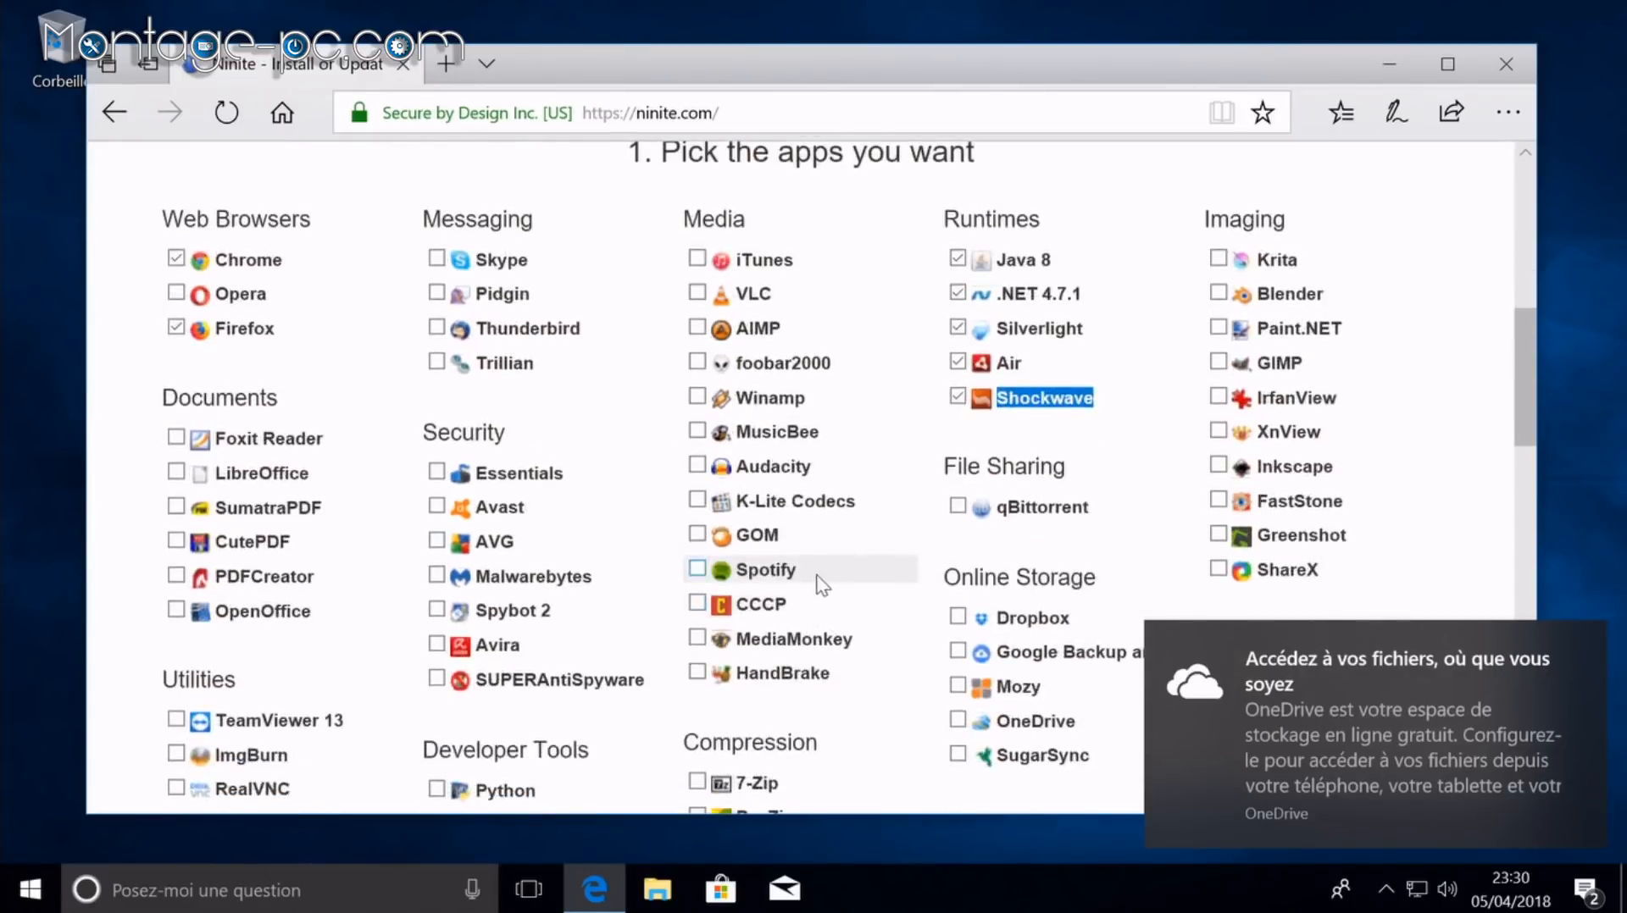
Step: Also tick TeamViewer 13, K-Lite Codecs and Notepad++
left_click(322, 722)
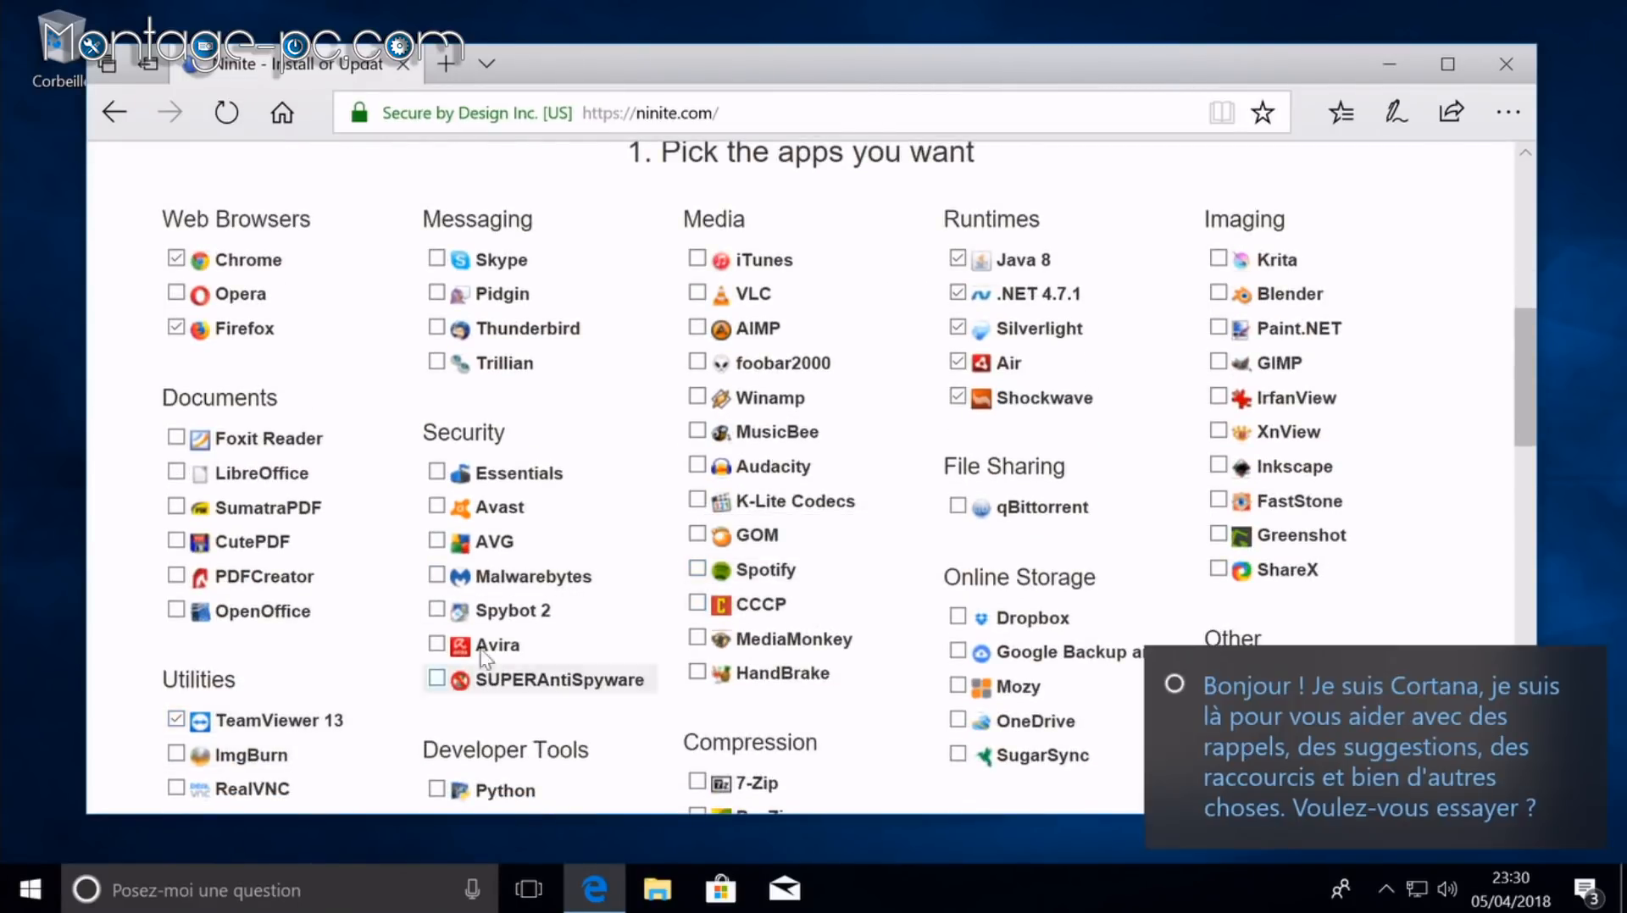
left_click(712, 501)
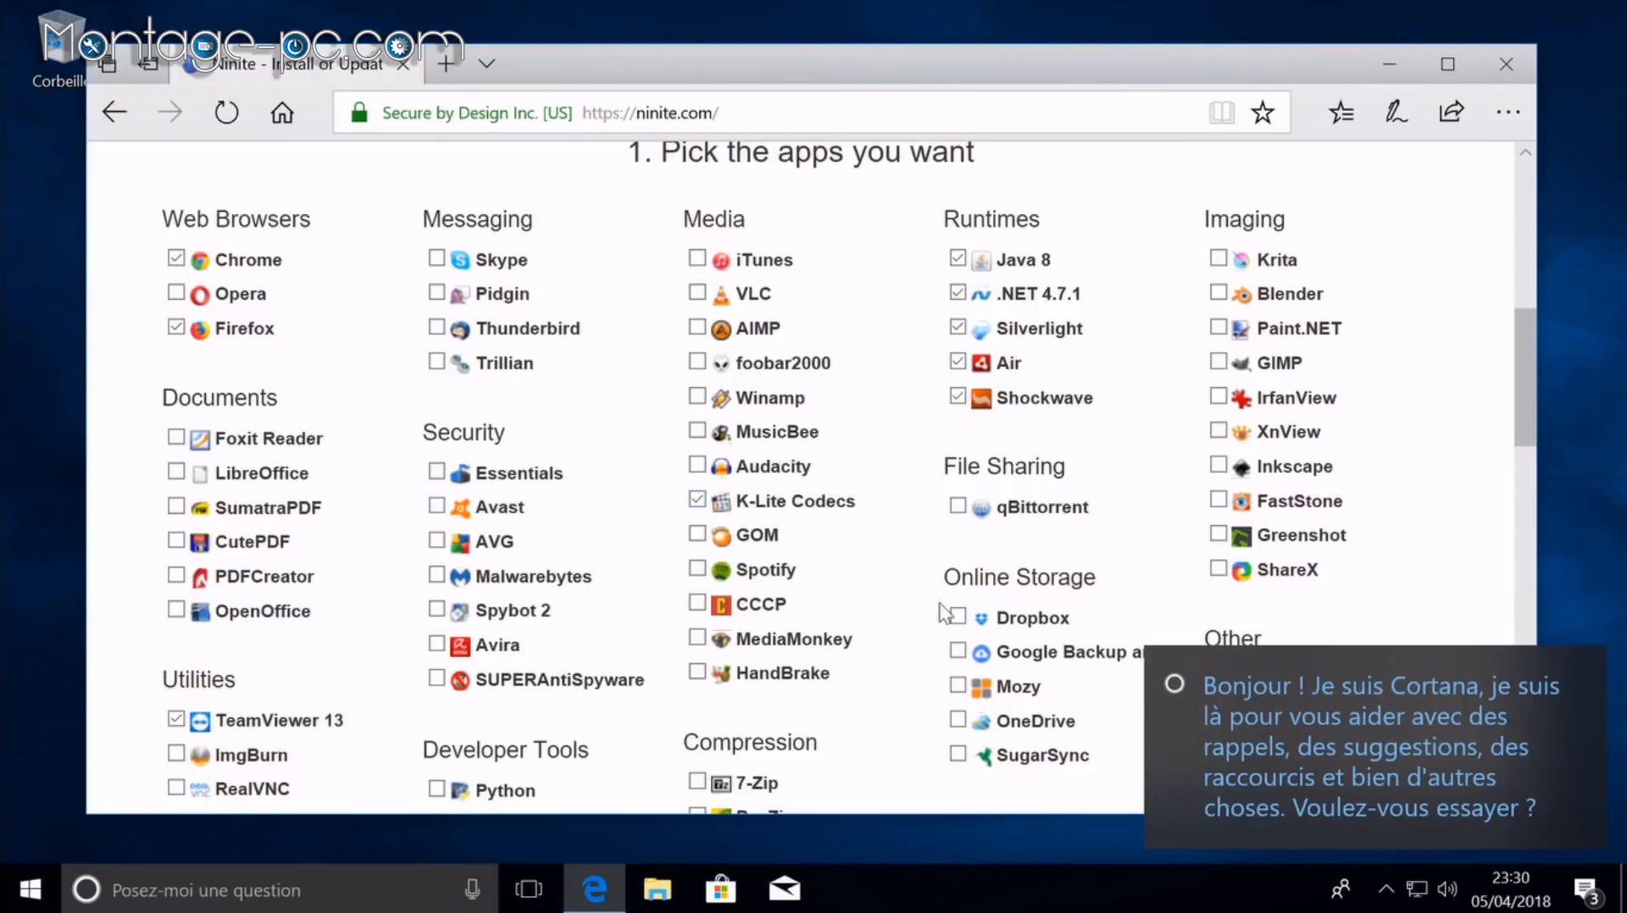
scroll(941, 612, "down", 2)
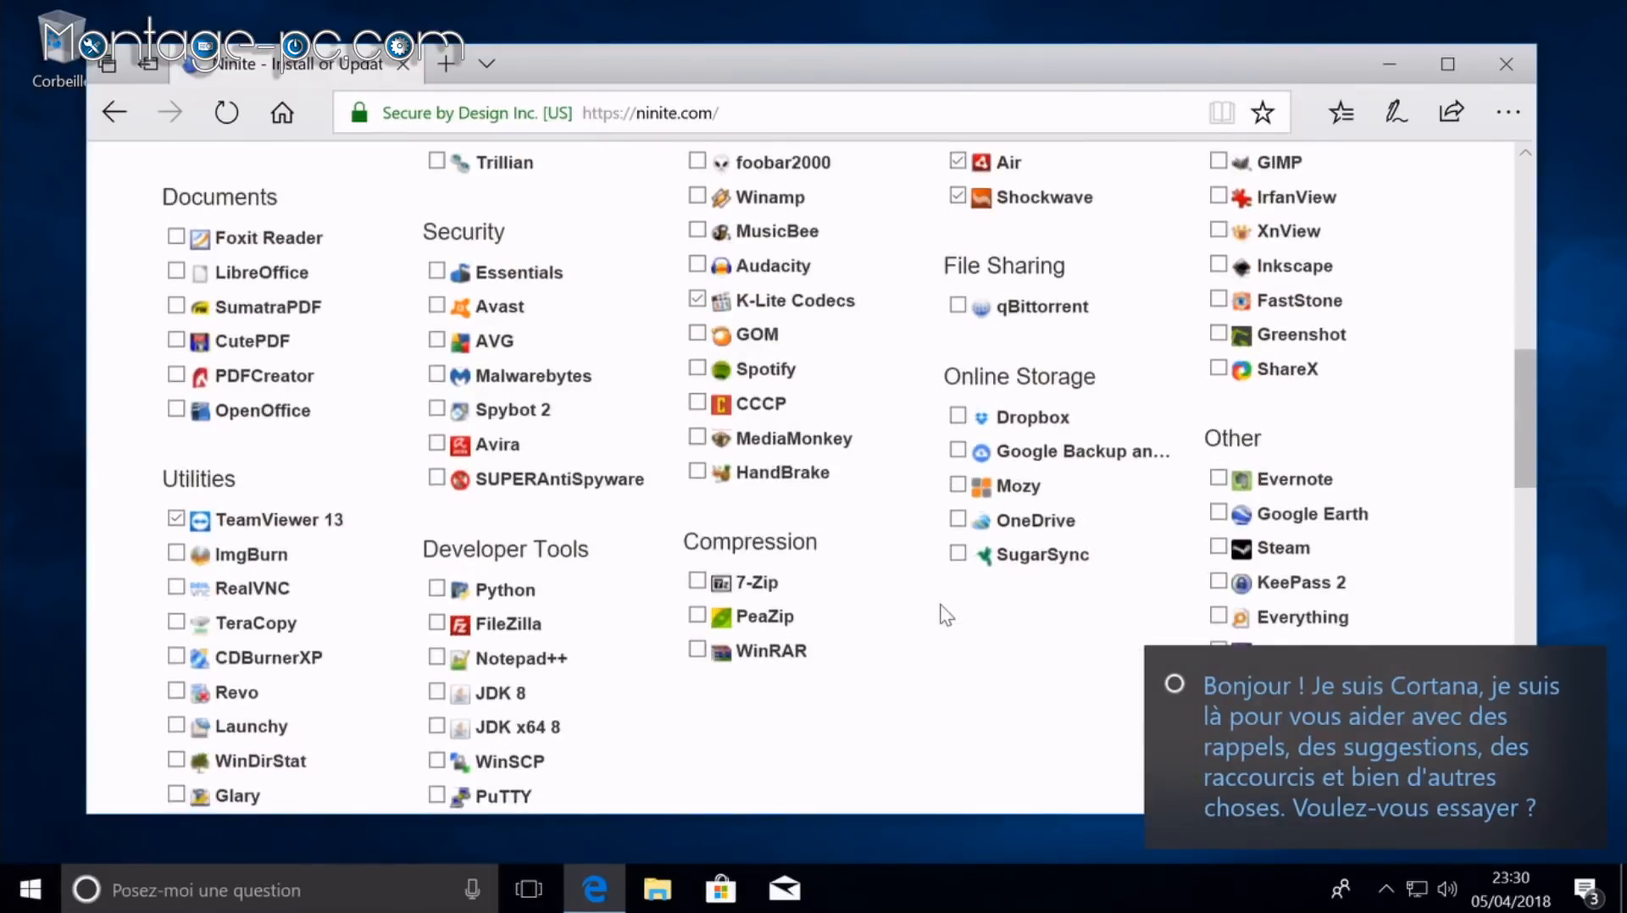
left_click(1584, 670)
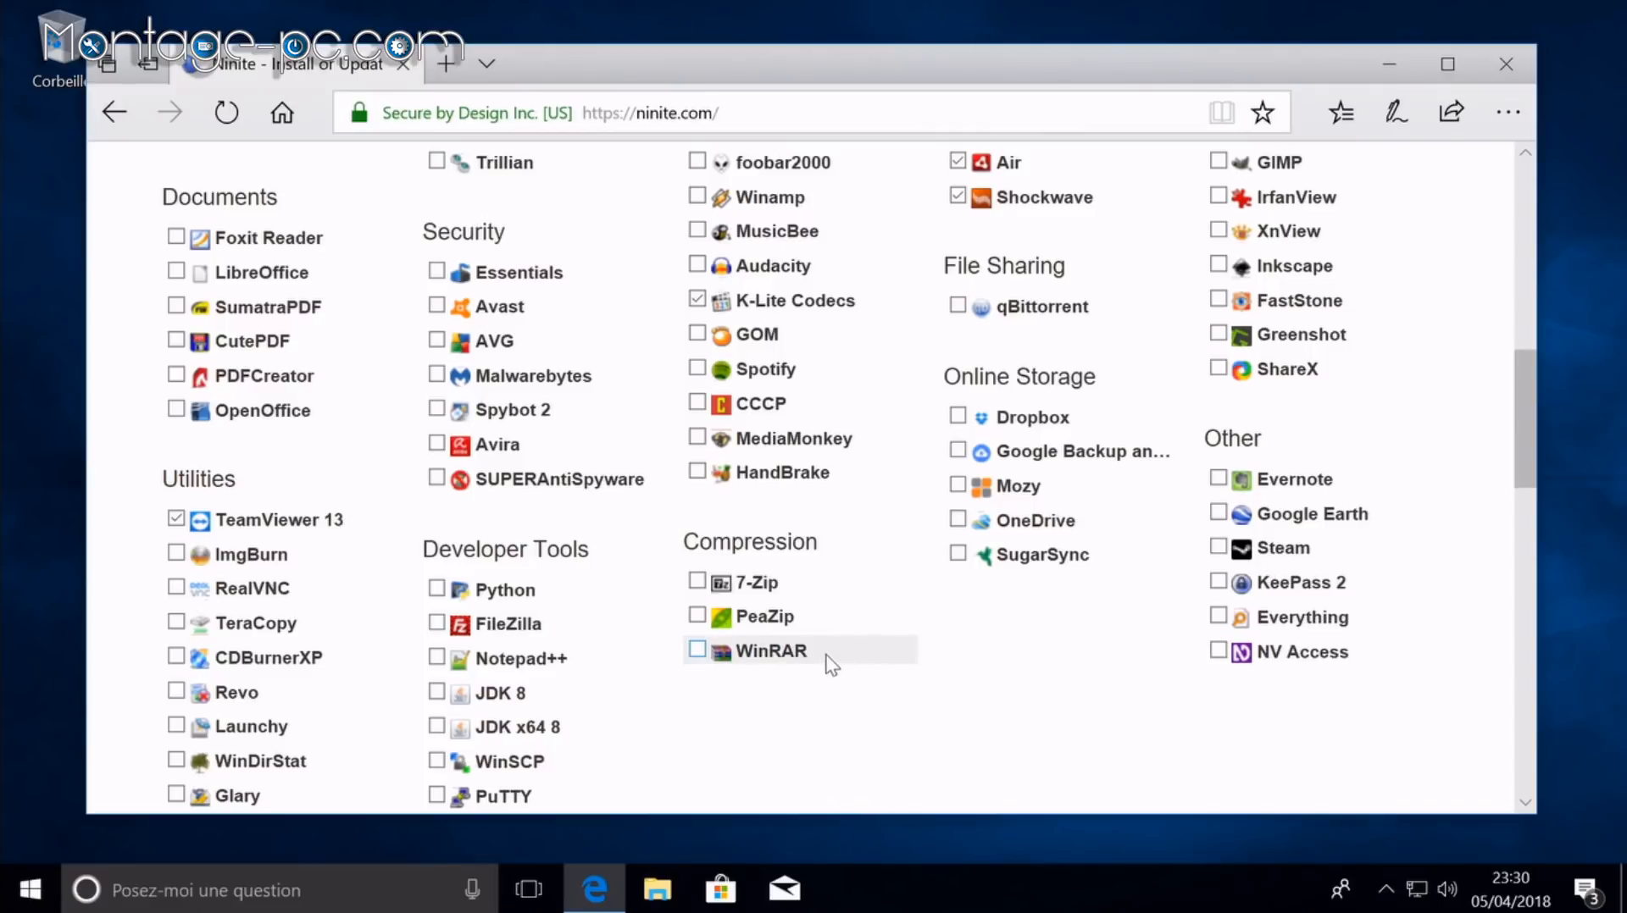
triple_click(529, 665)
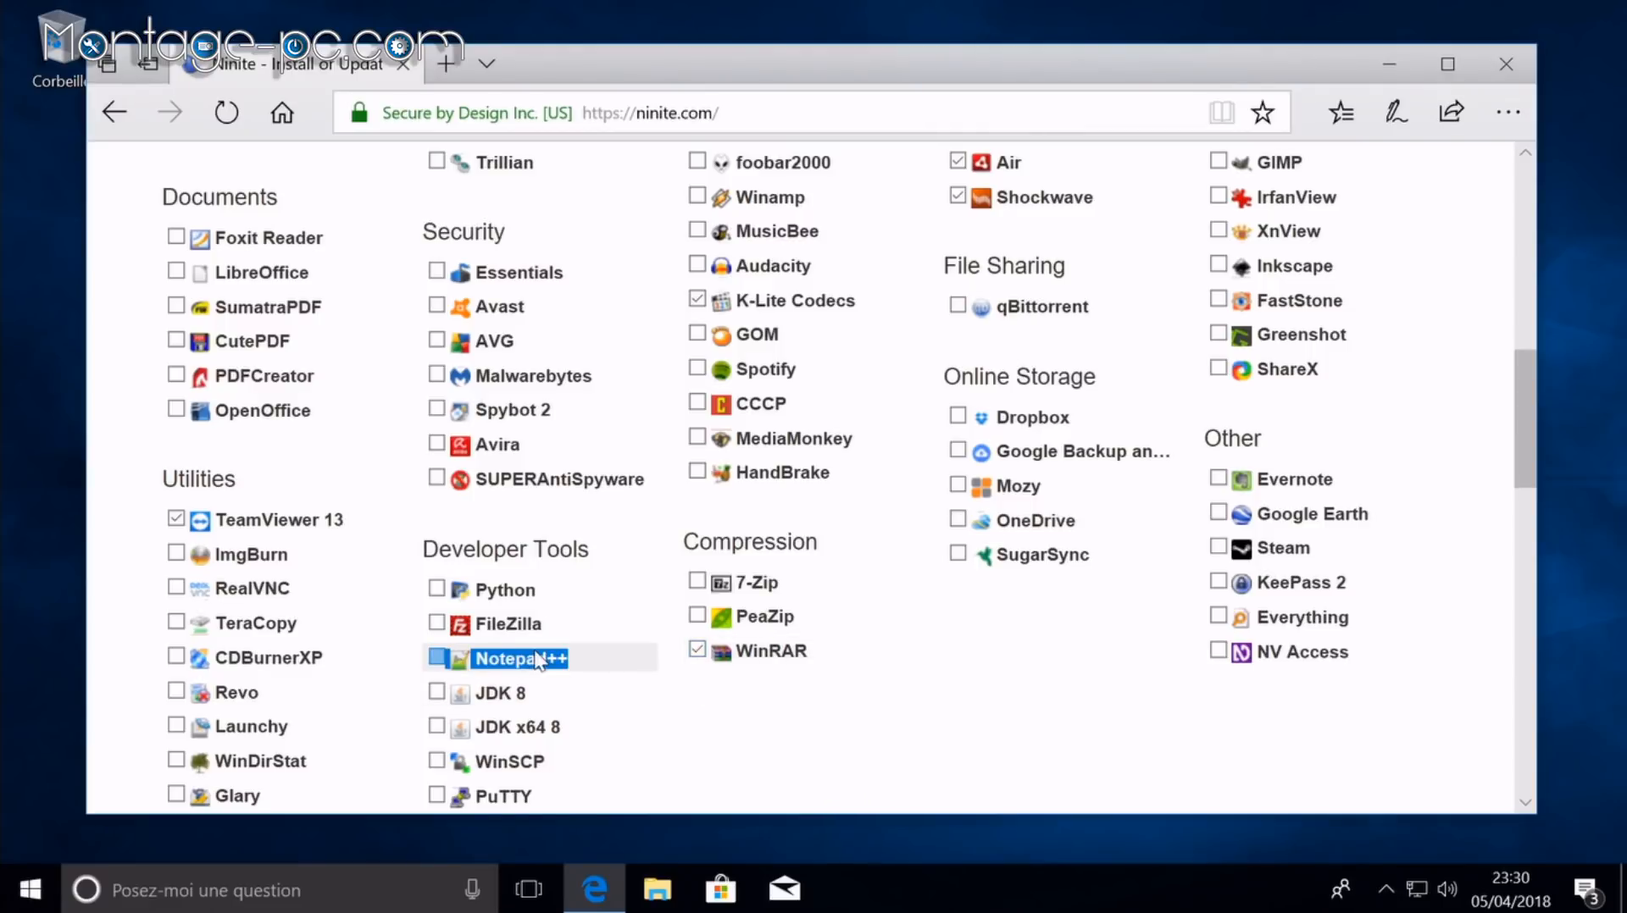
scroll(543, 664, "down", 3)
left_click(805, 545)
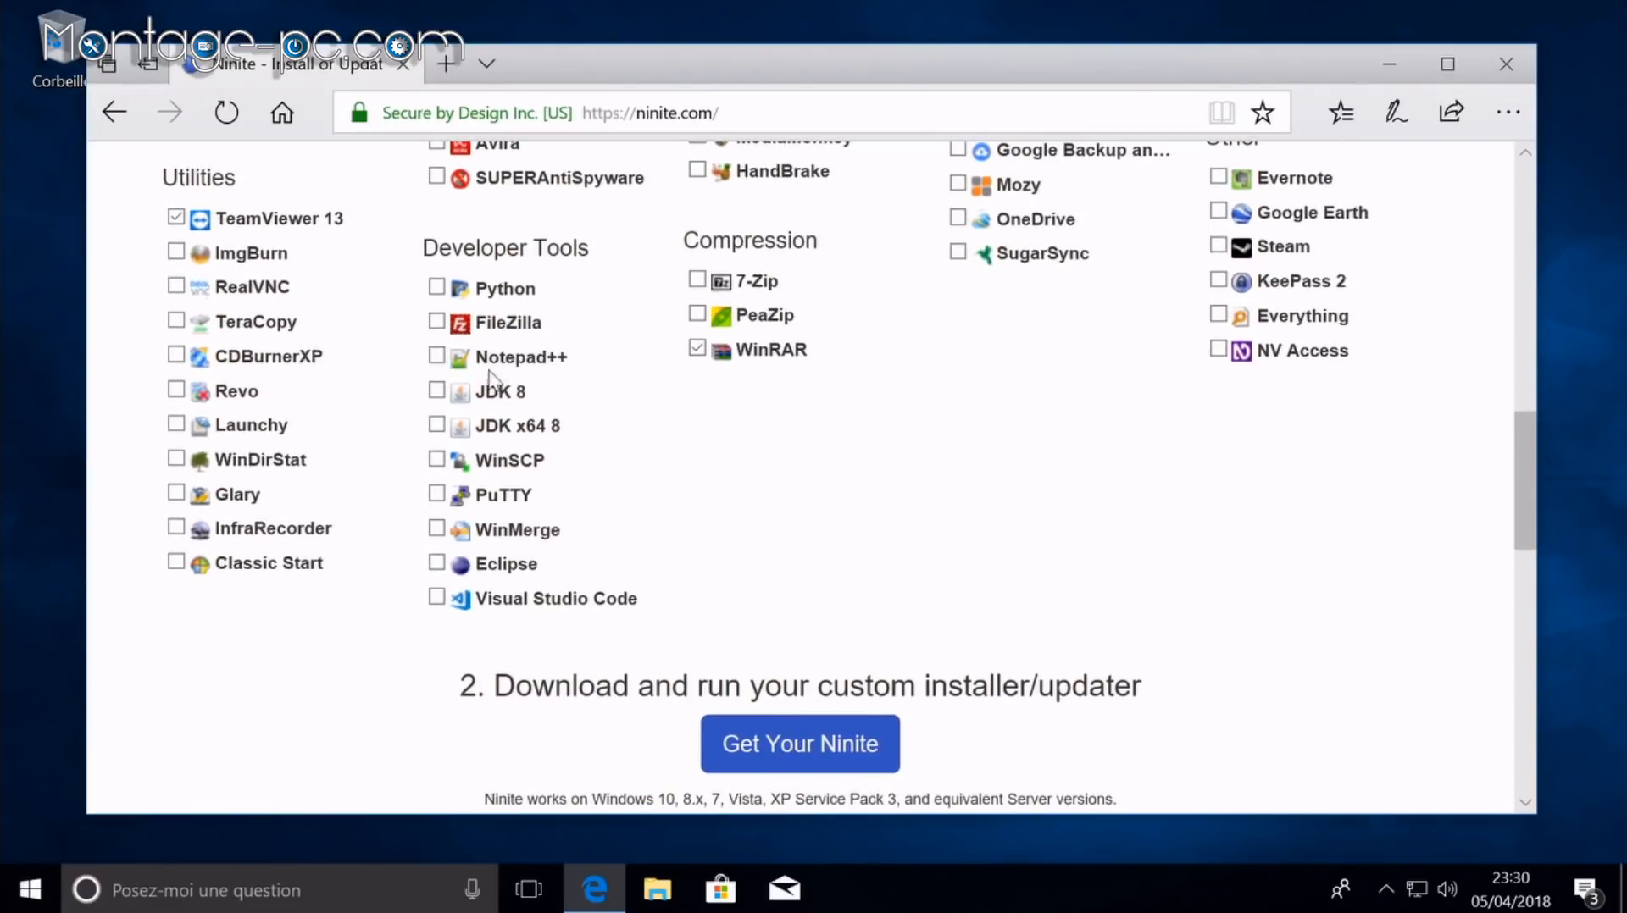
left_click(436, 355)
Step: Download and run the custom Ninite installer, then close Edge
left_click(767, 744)
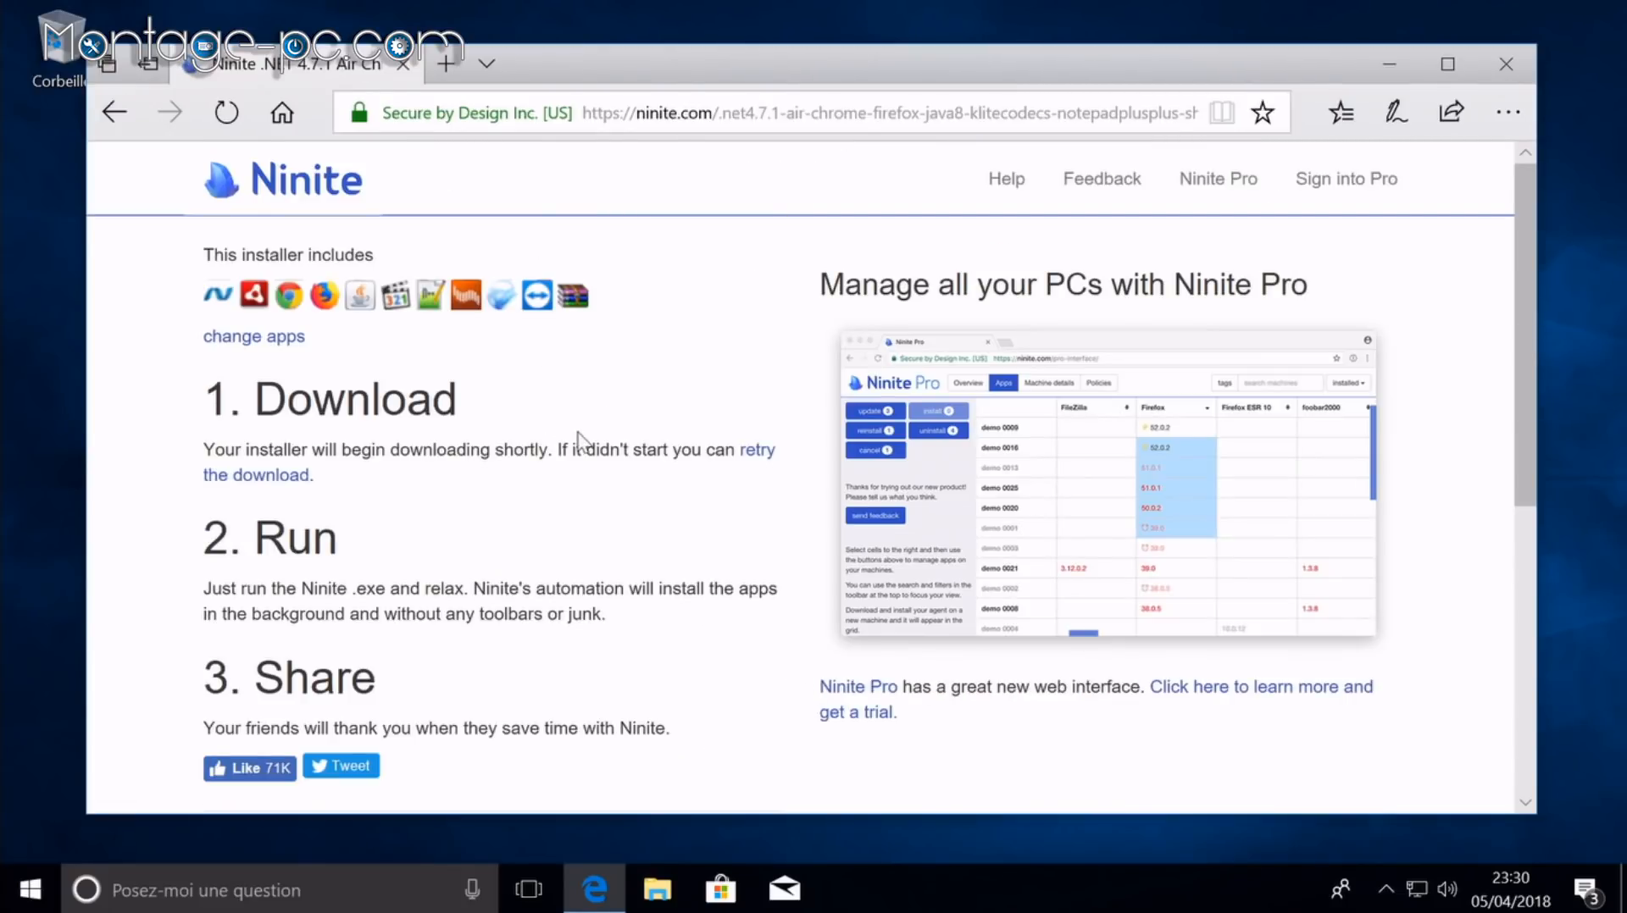
left_click(924, 749)
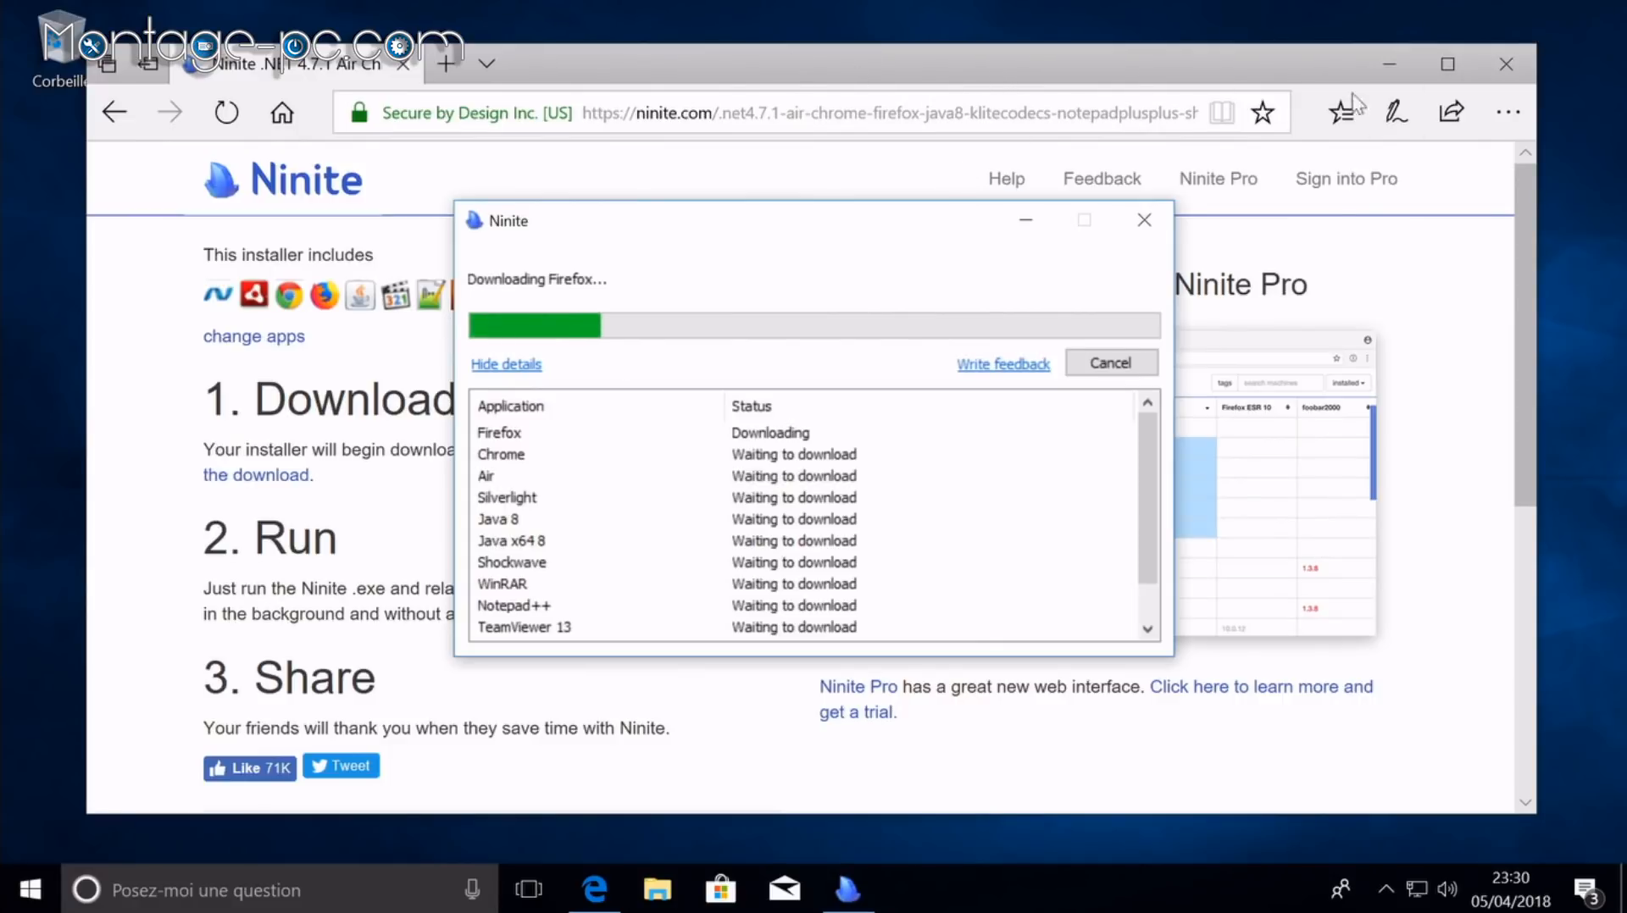
left_click(1506, 64)
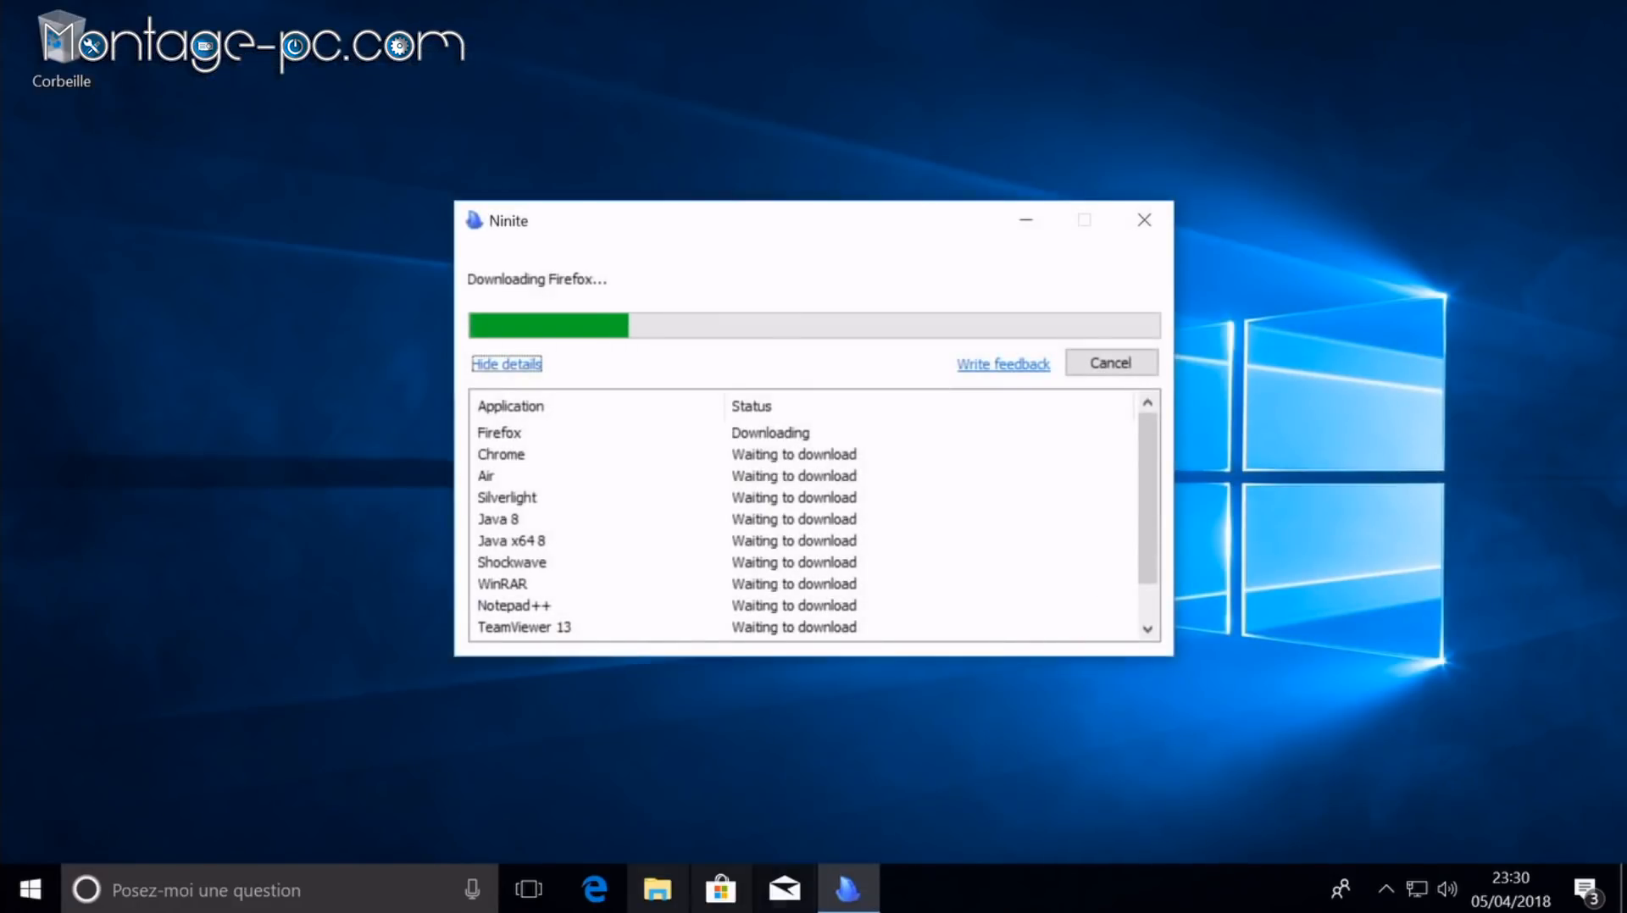
left_click(366, 873)
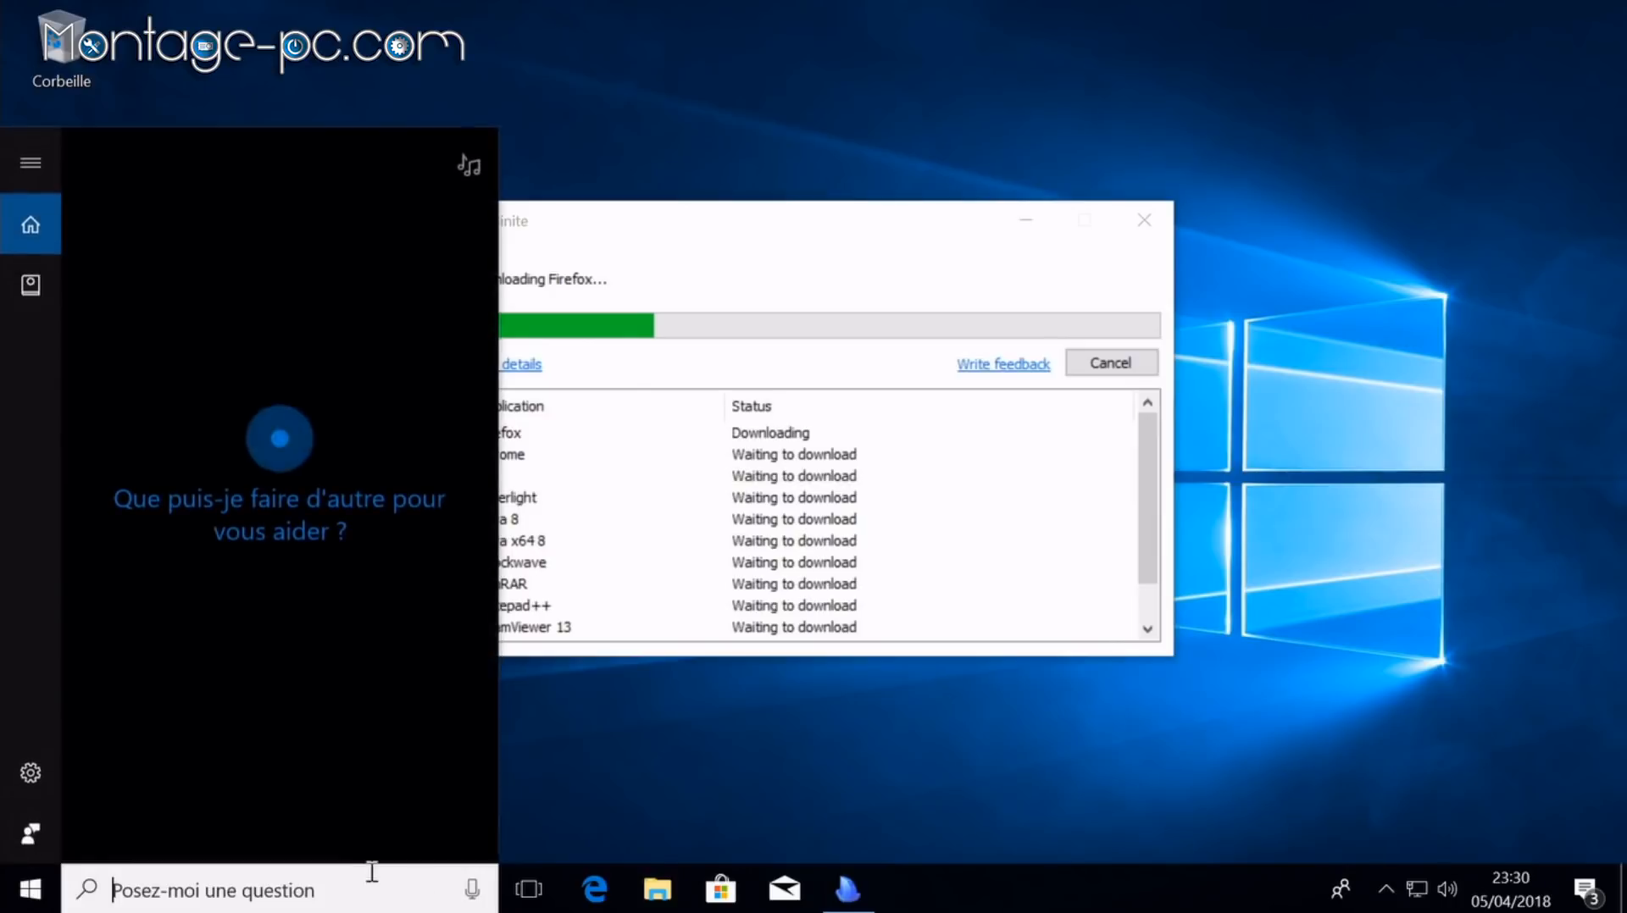
Step: Switch the power plan to Performances élevées via the 'alimentation' options
type("alimen")
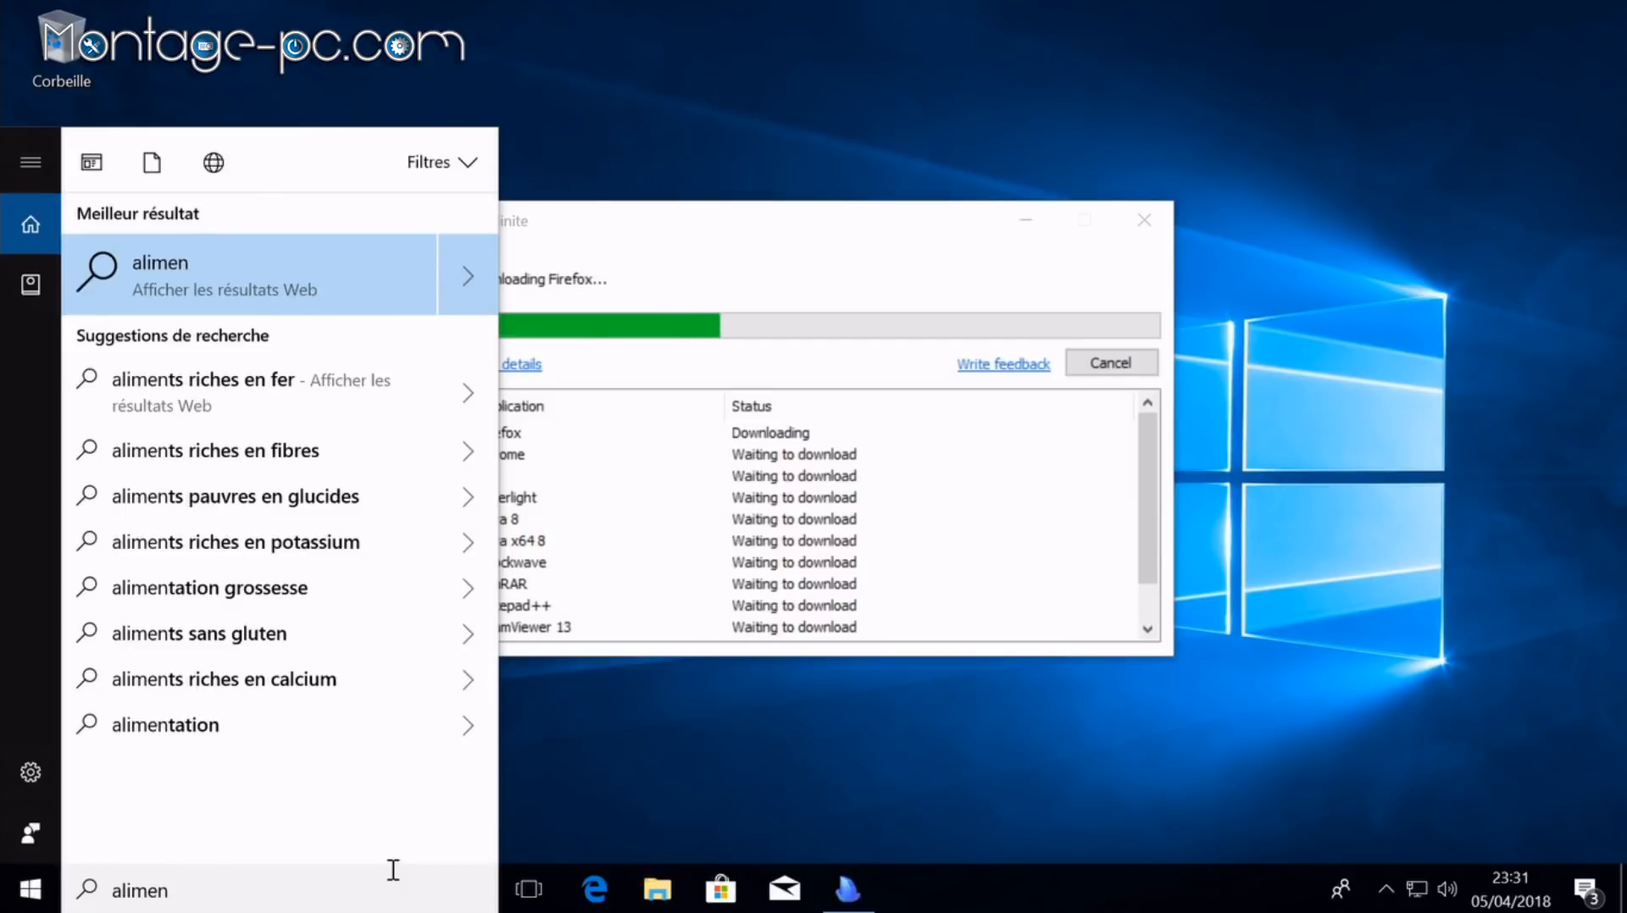
type("tation")
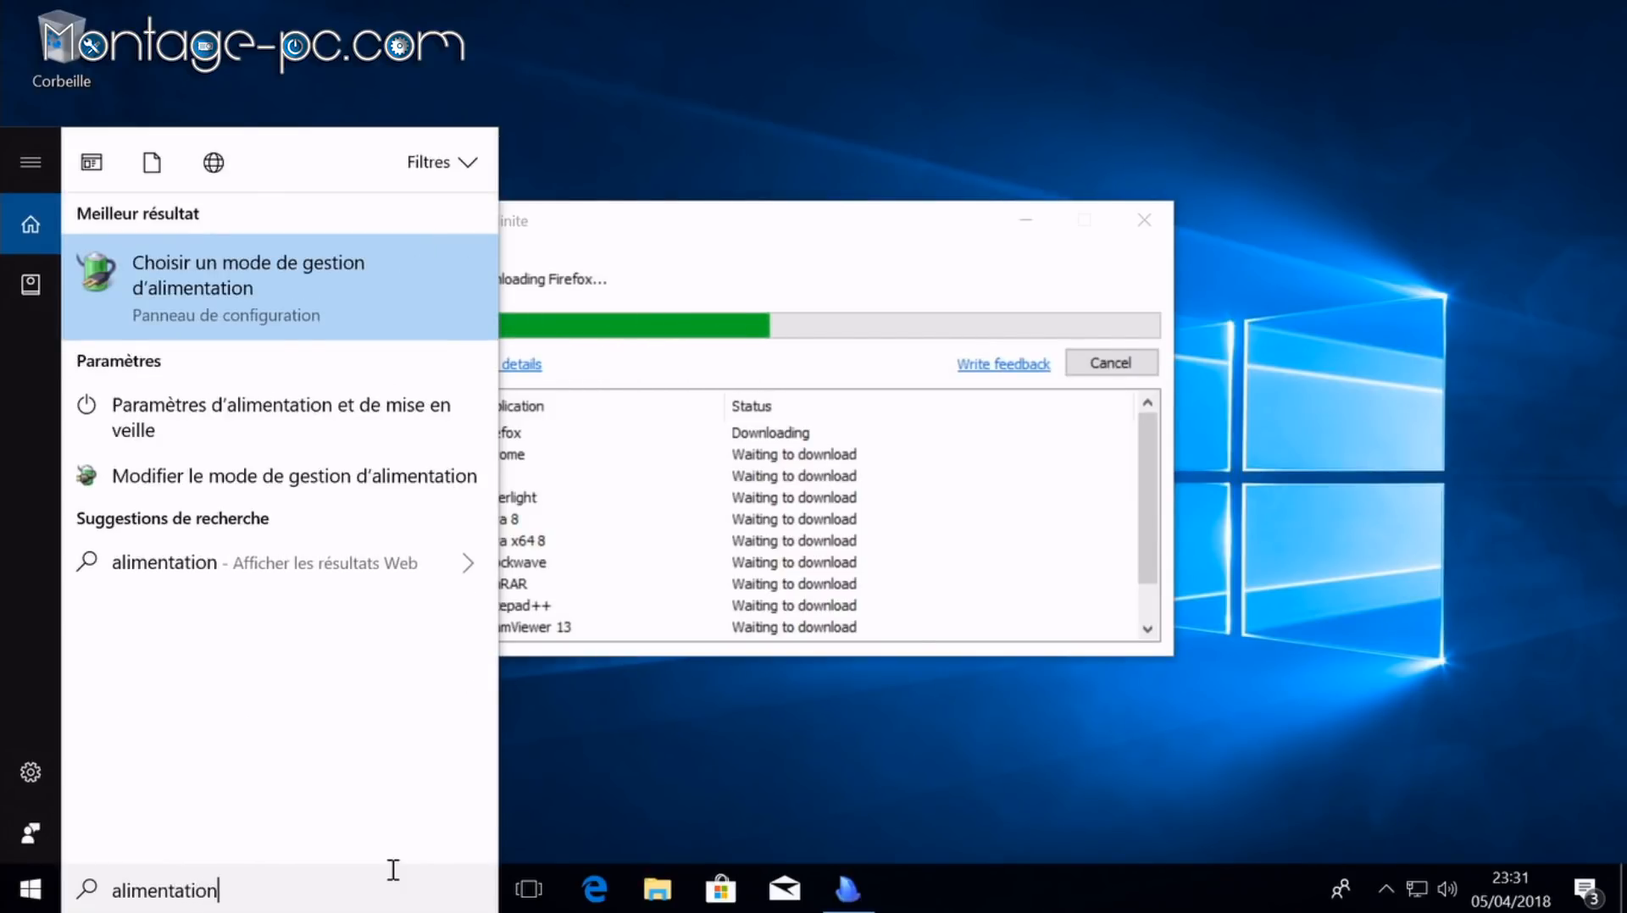
key("Return")
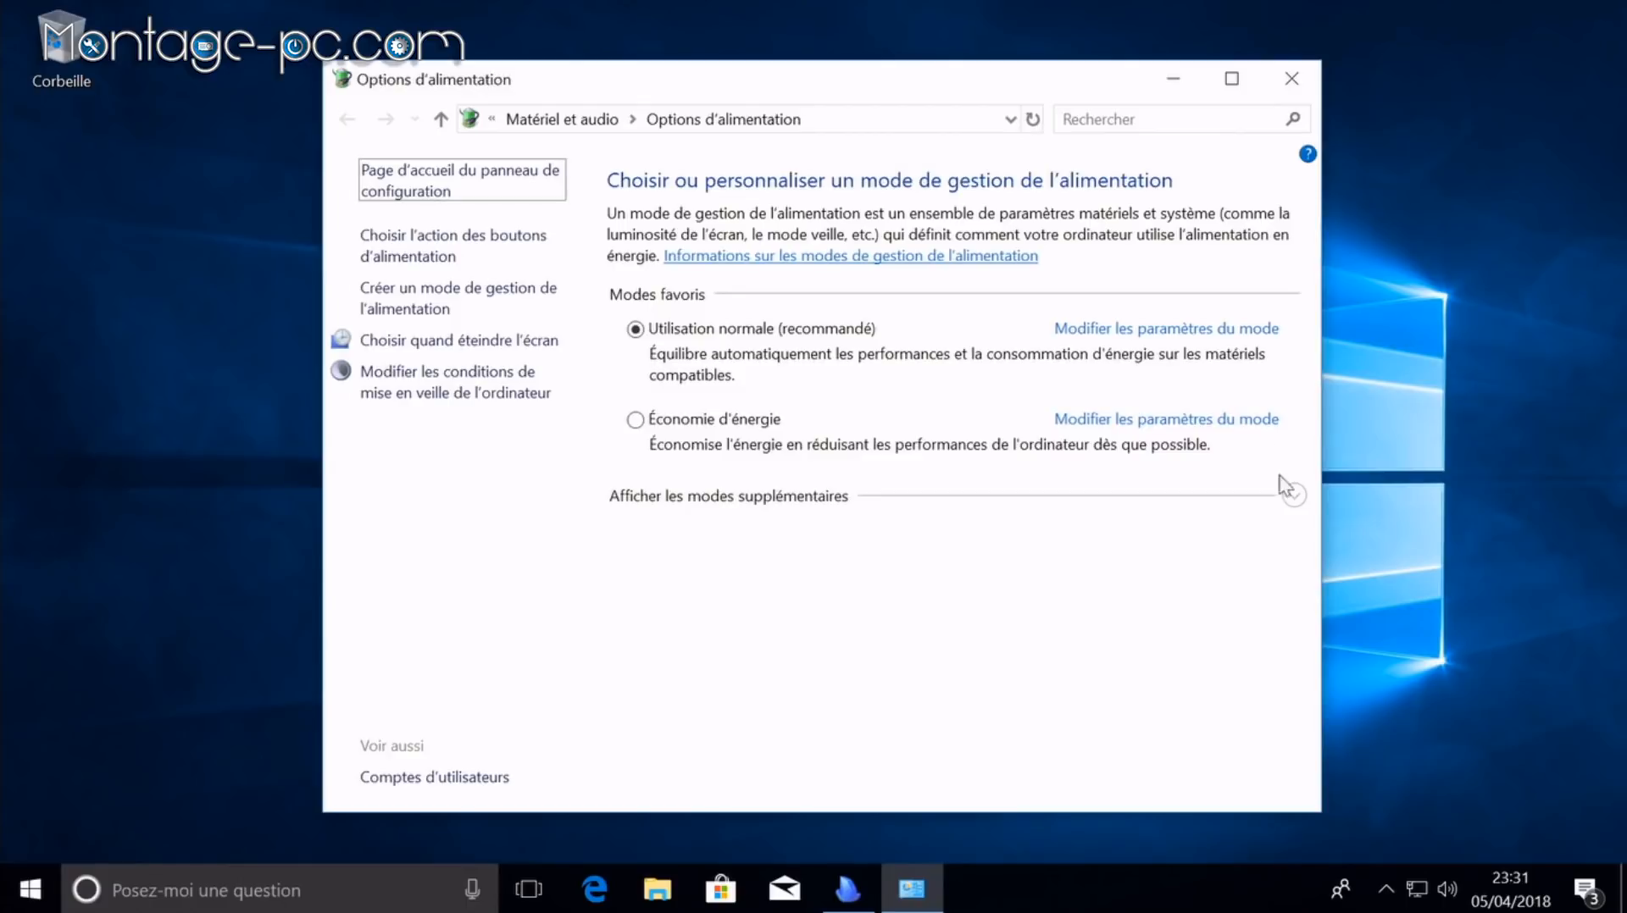
left_click(1299, 505)
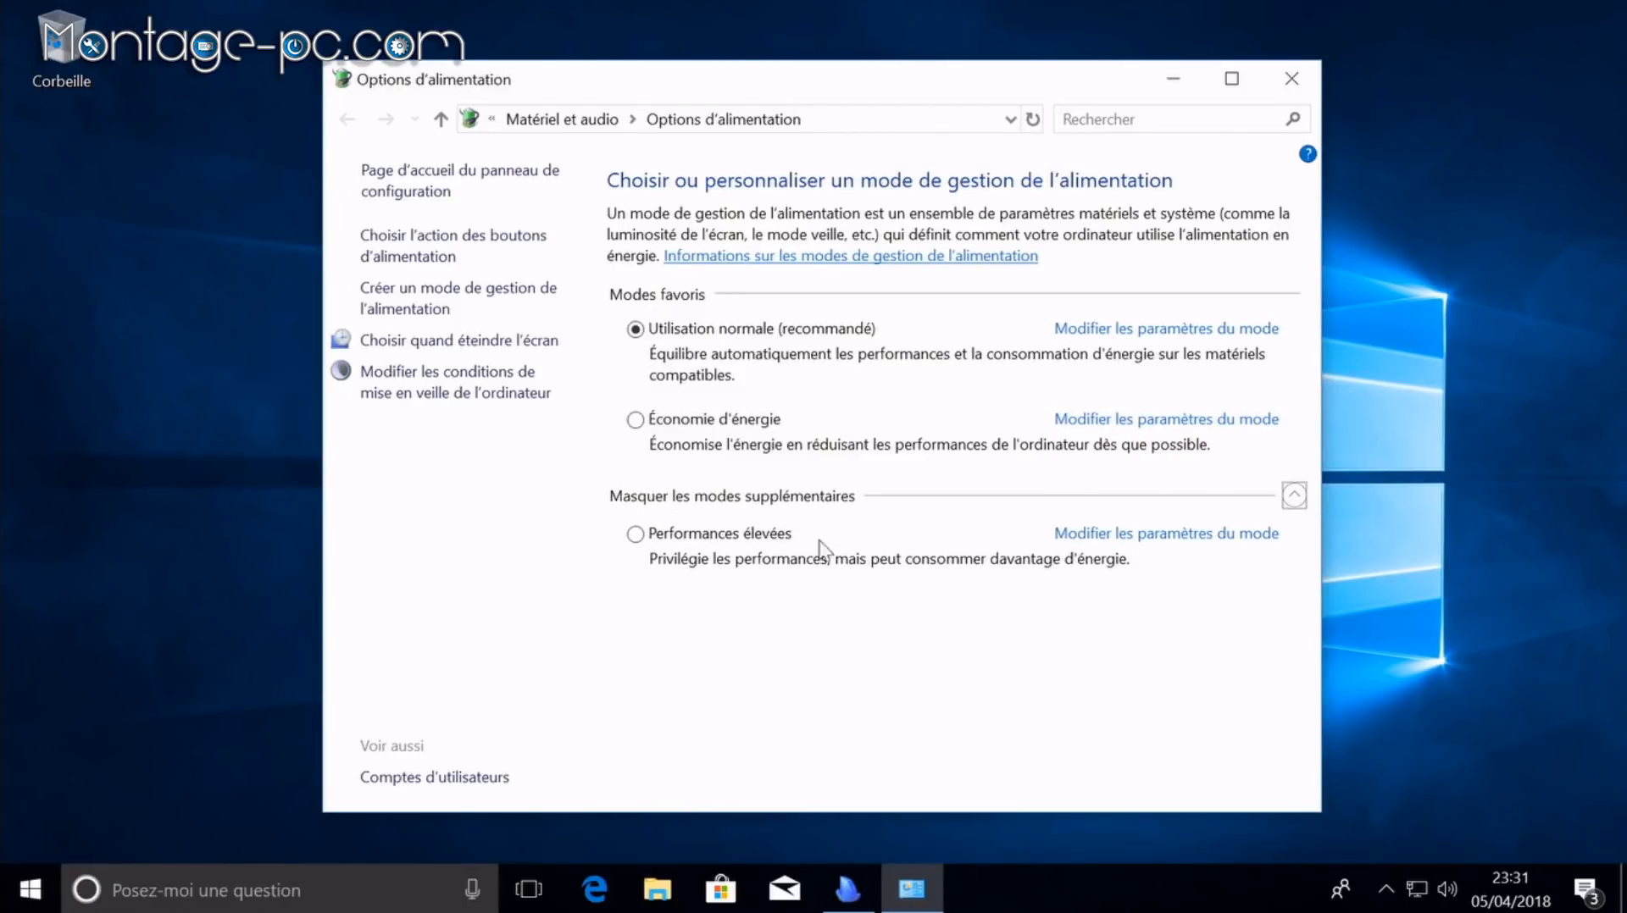
left_click(786, 535)
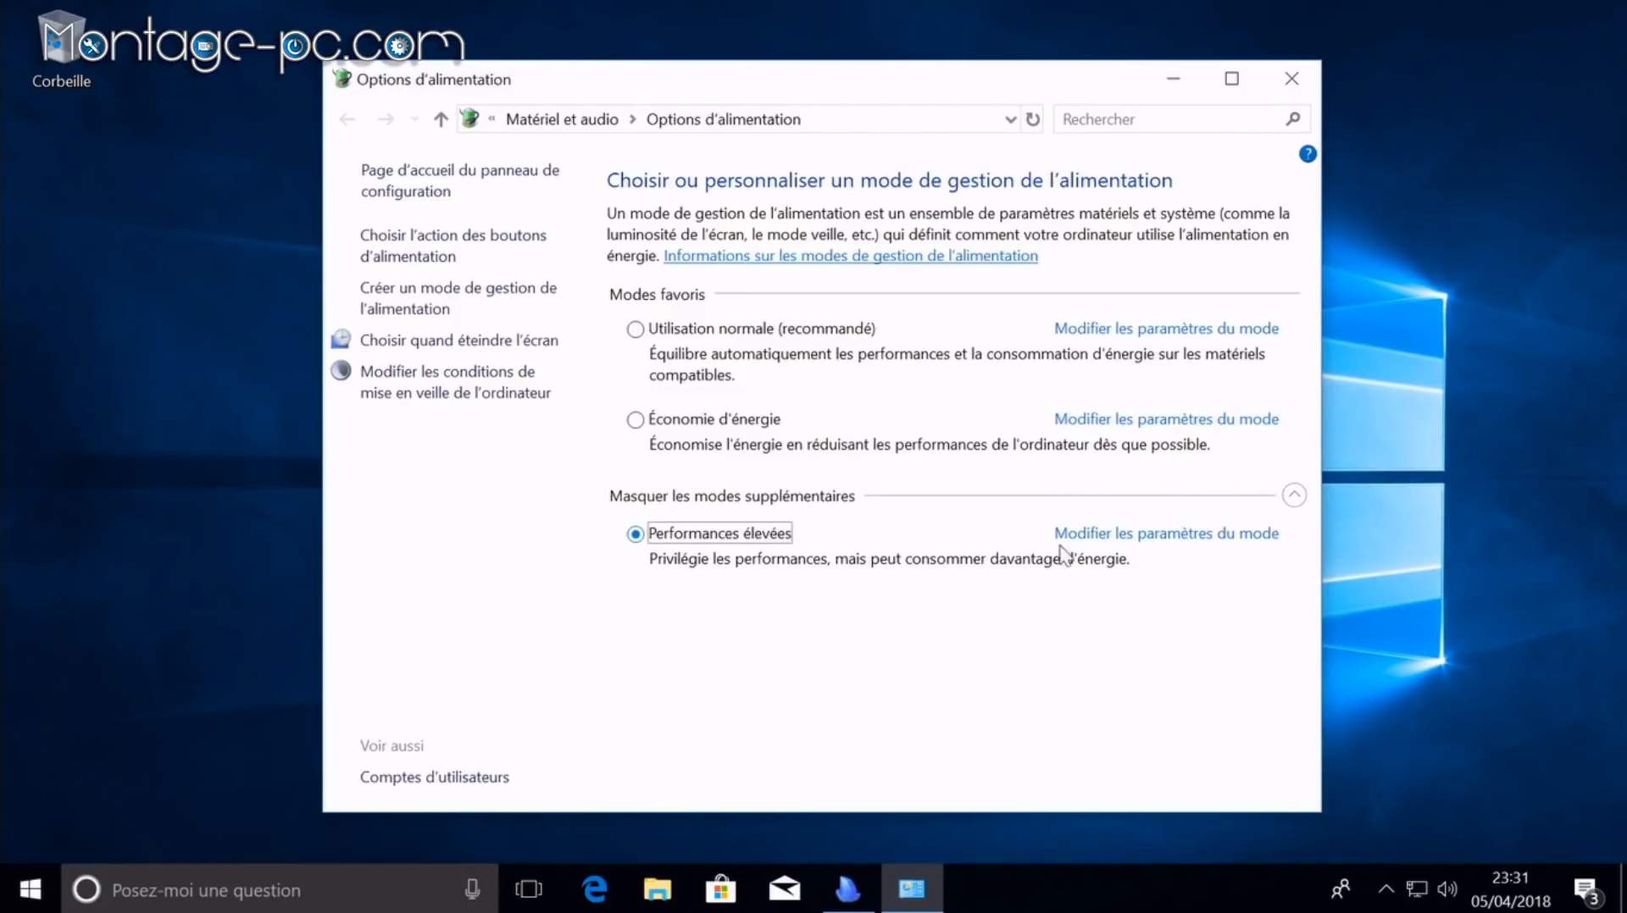
left_click(1139, 535)
Step: Set the plan's screen-off delay to Jamais and save the settings
left_click(794, 289)
left_click(794, 289)
left_click(775, 280)
left_click(776, 281)
left_click(776, 280)
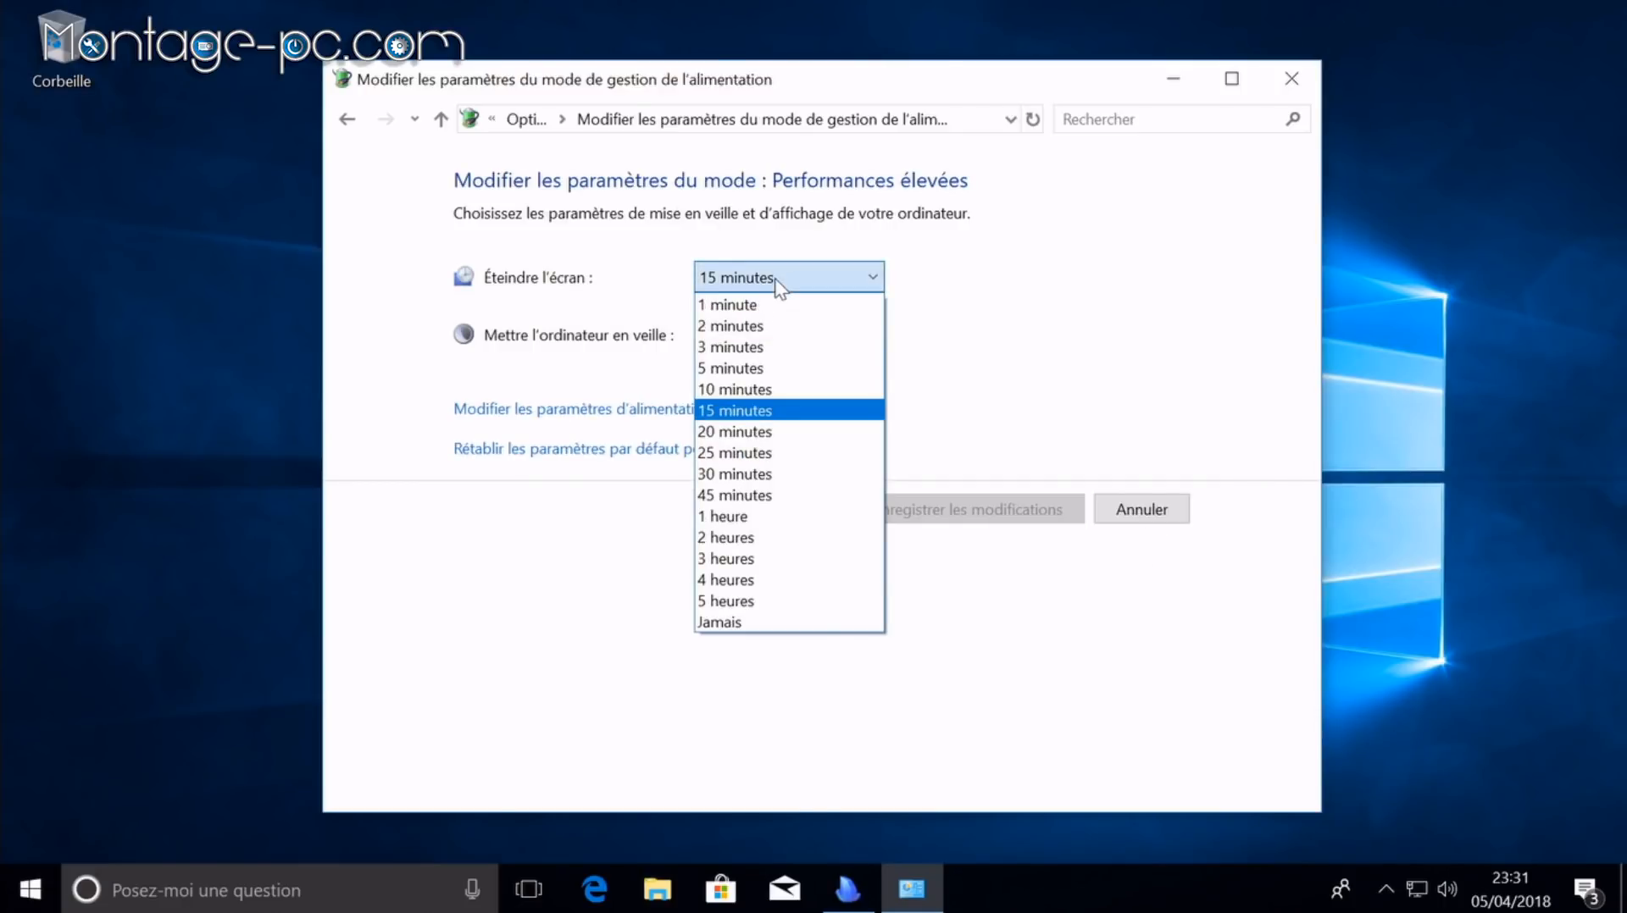
left_click(748, 623)
left_click(971, 511)
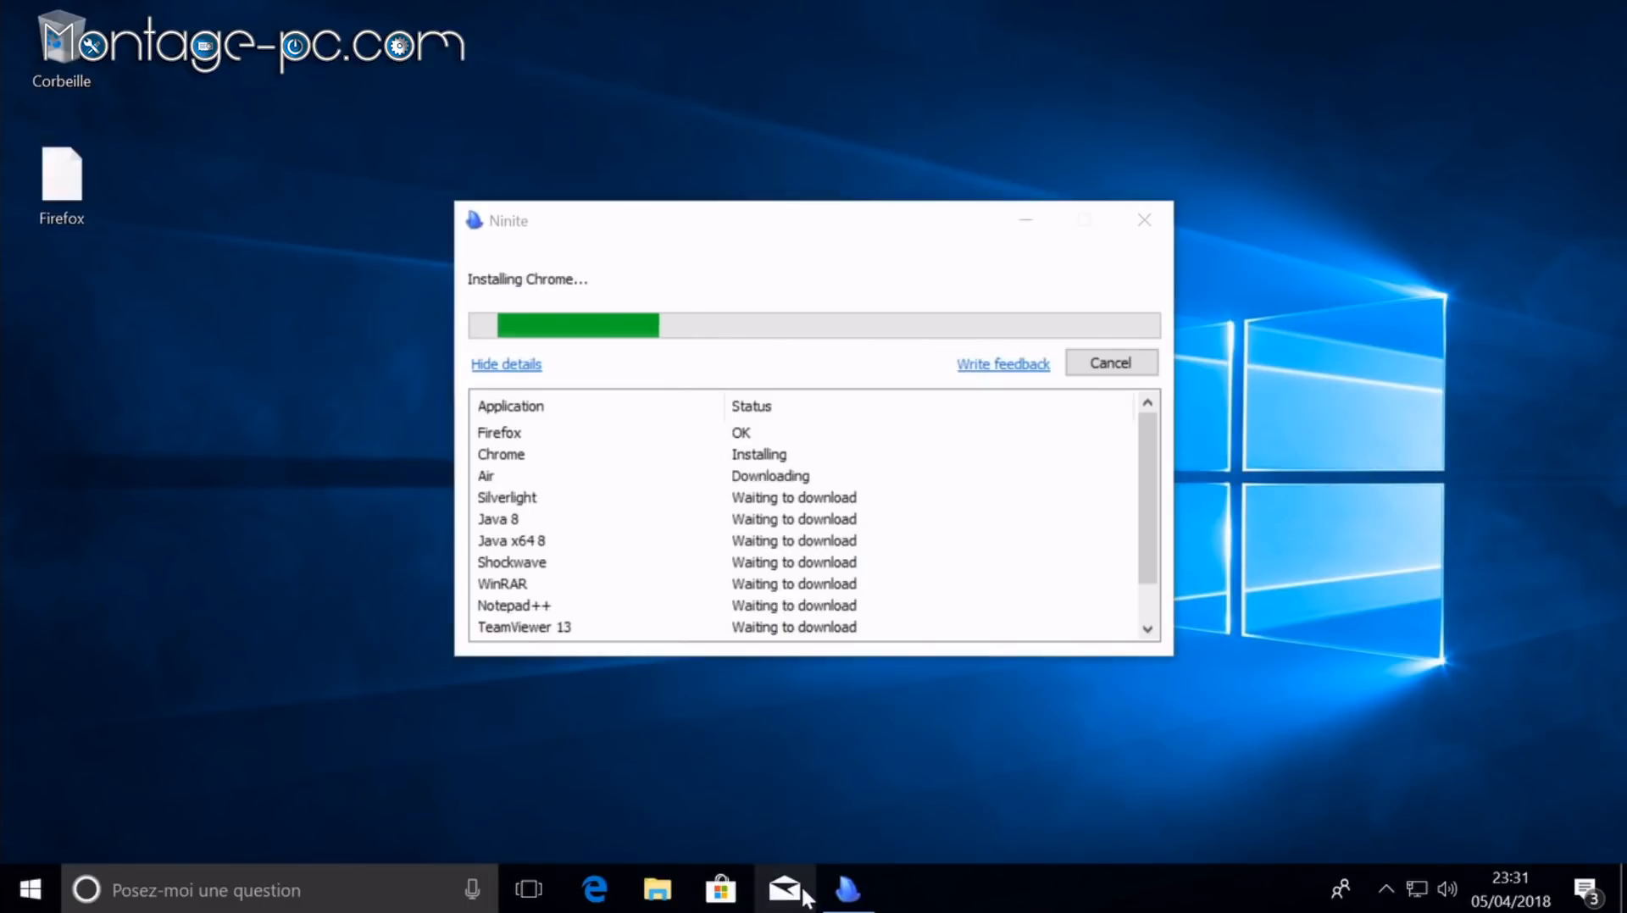
Step: Unpin Mail, Store and Edge from the taskbar, then launch Firefox from the desktop
right_click(792, 888)
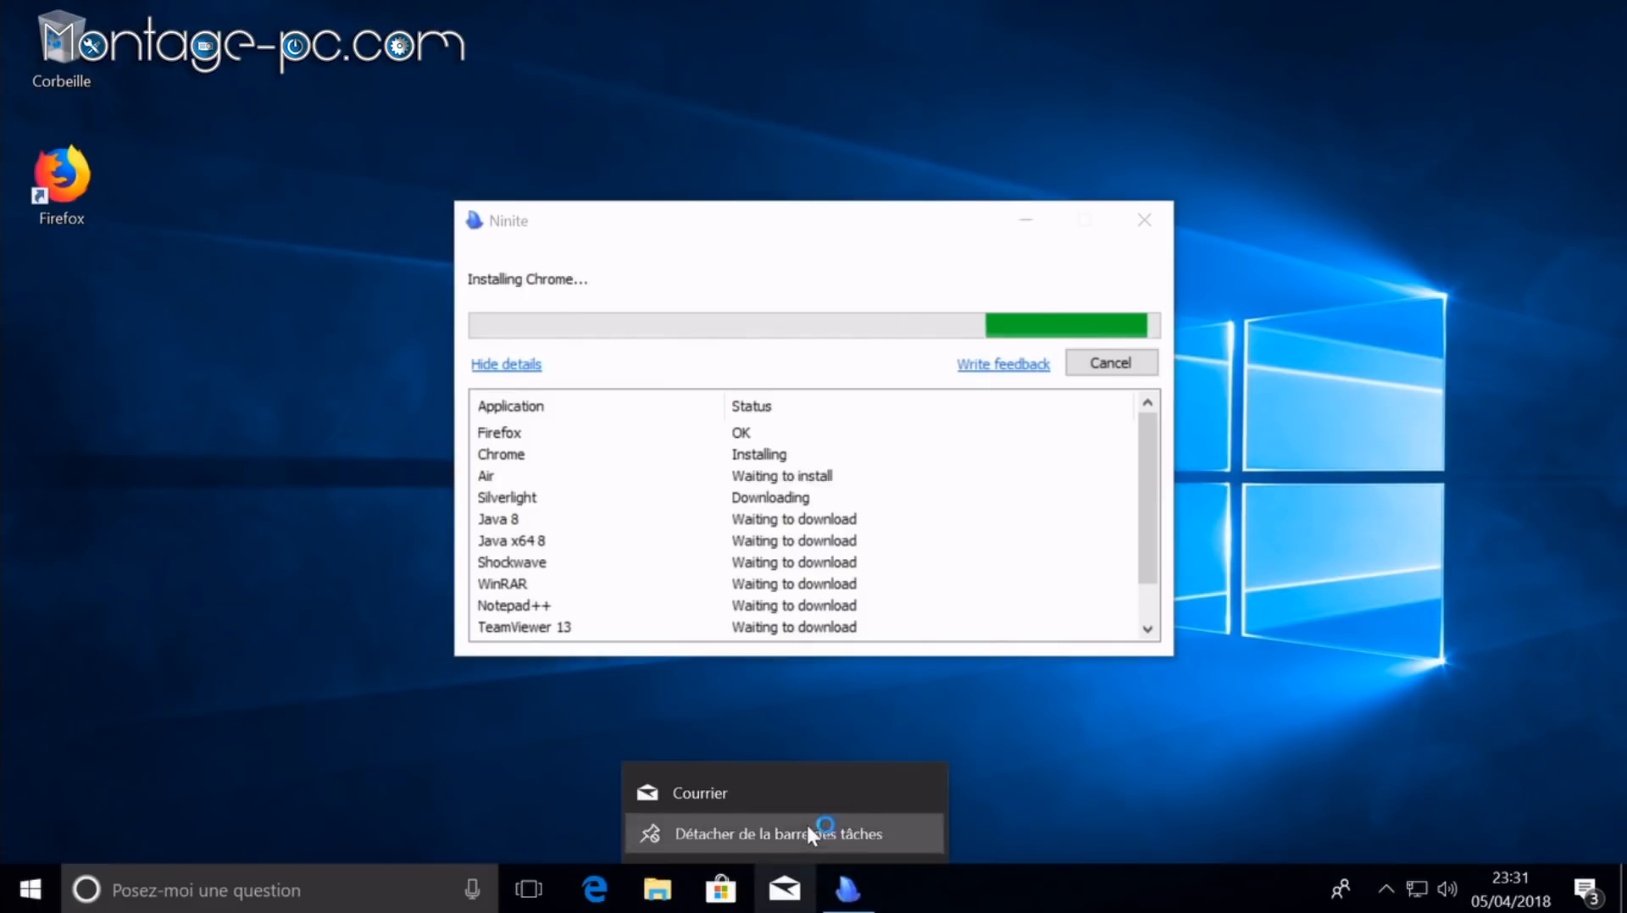
left_click(805, 826)
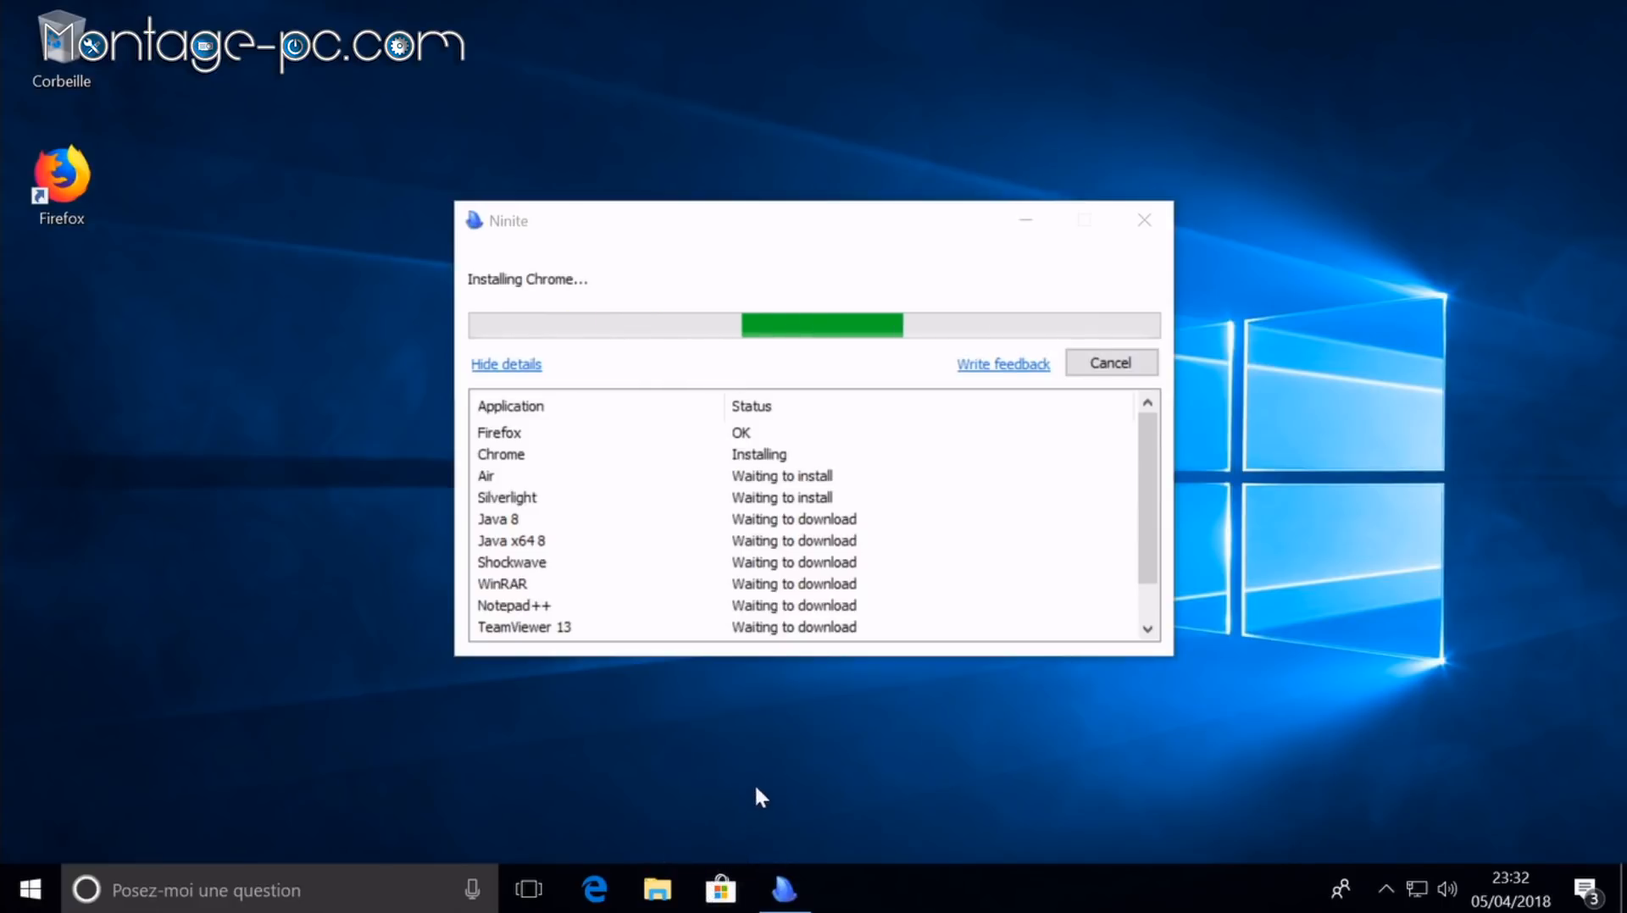
right_click(719, 890)
left_click(730, 844)
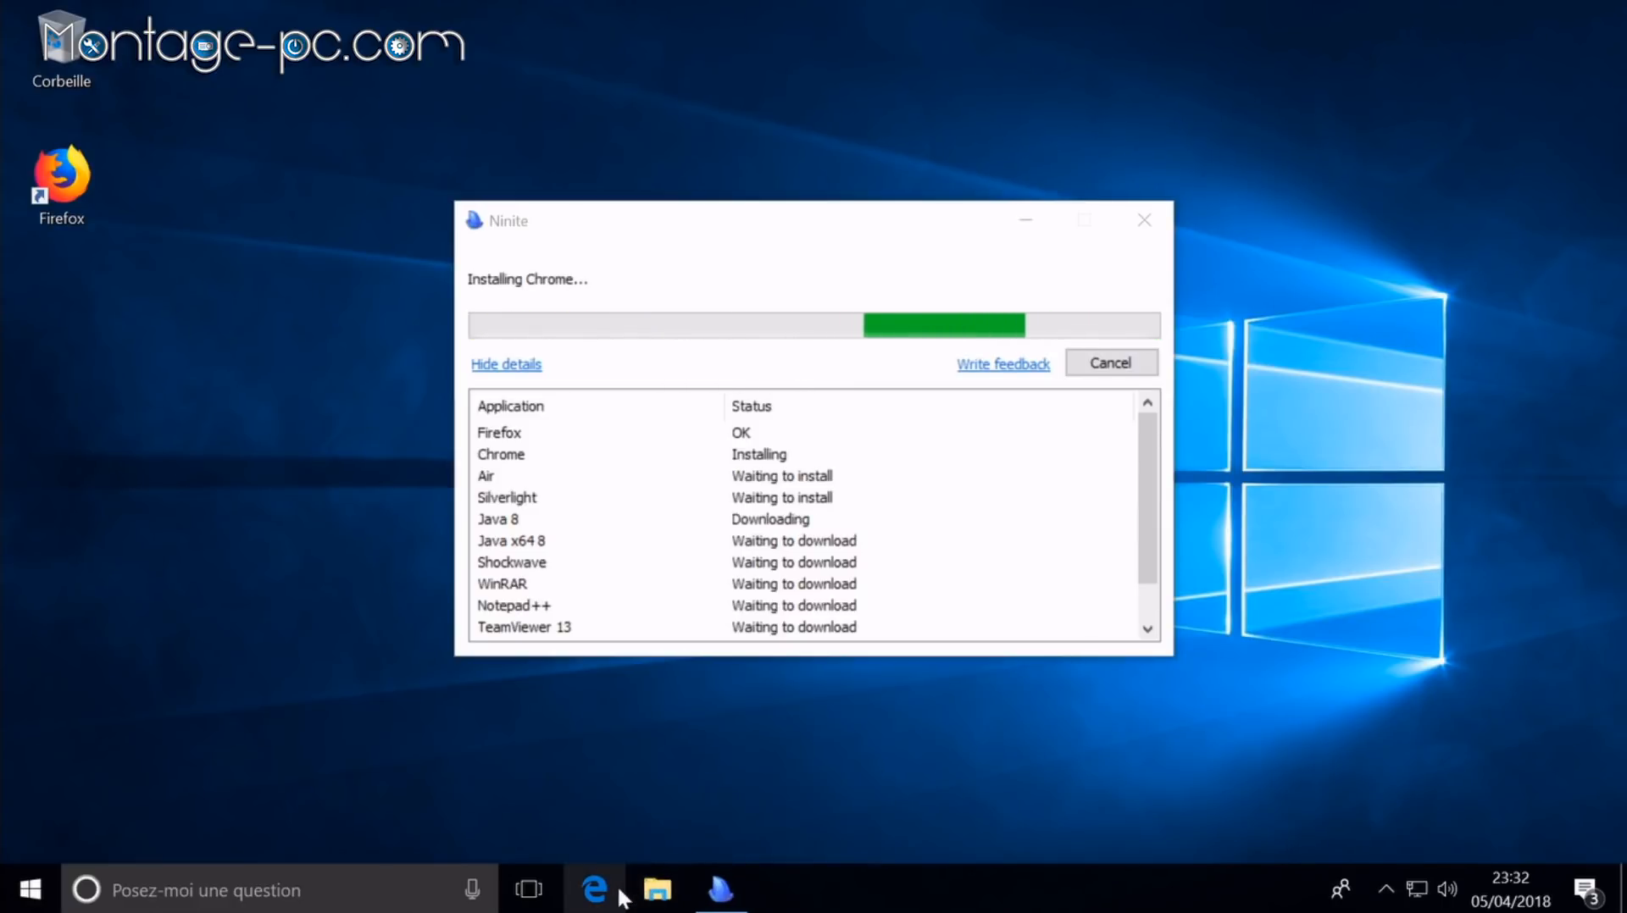
right_click(596, 888)
left_click(639, 833)
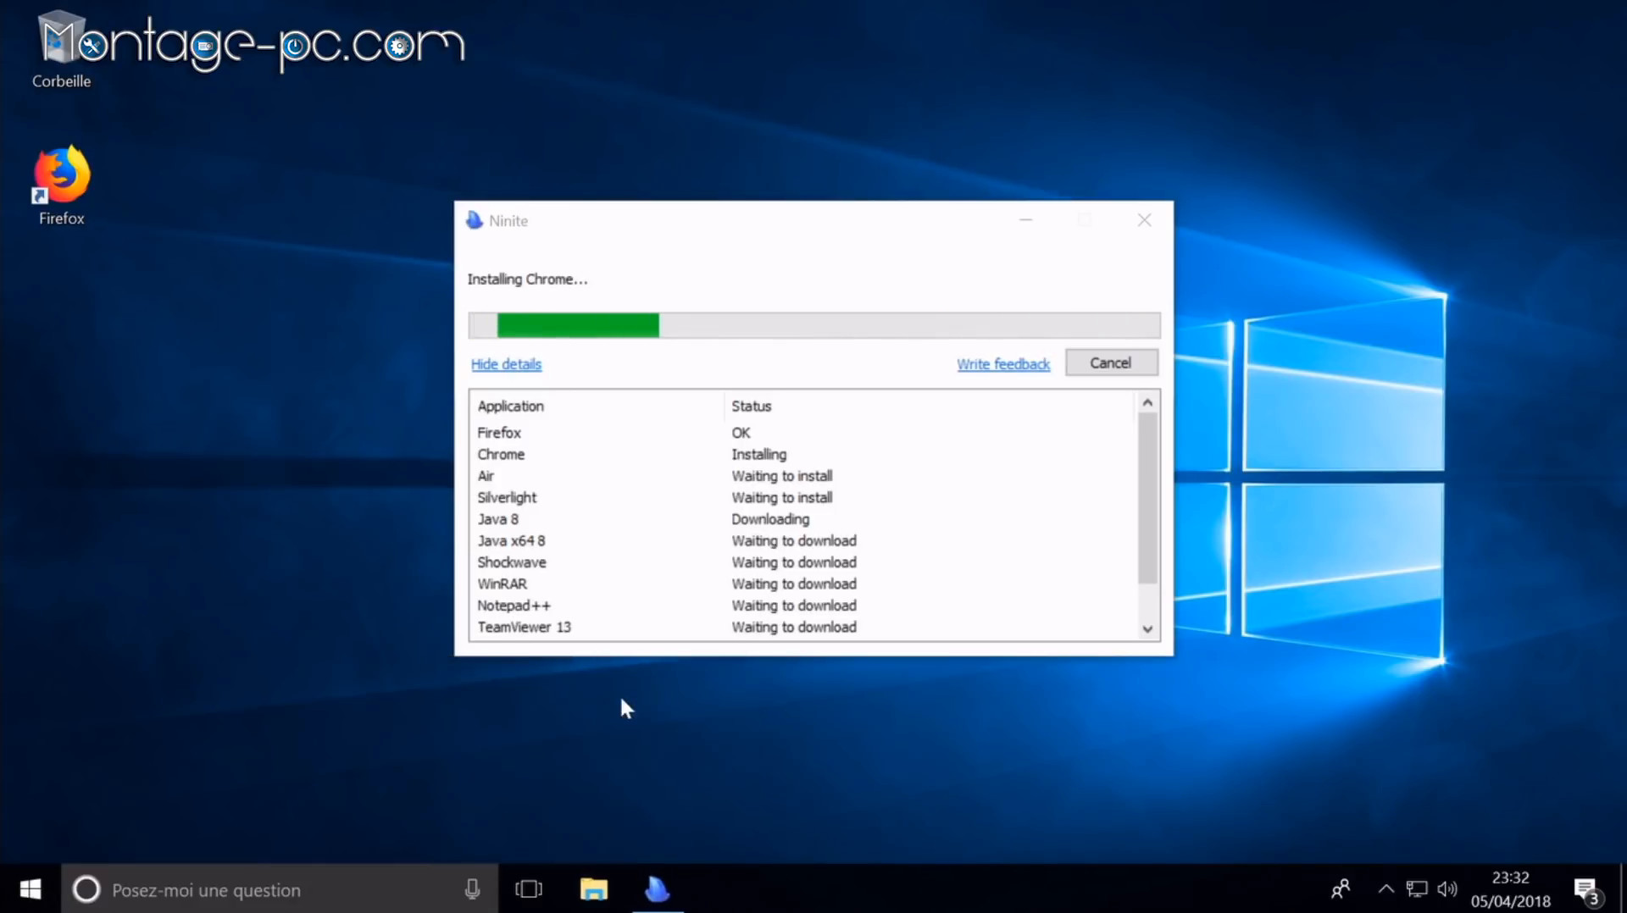
right_click(421, 866)
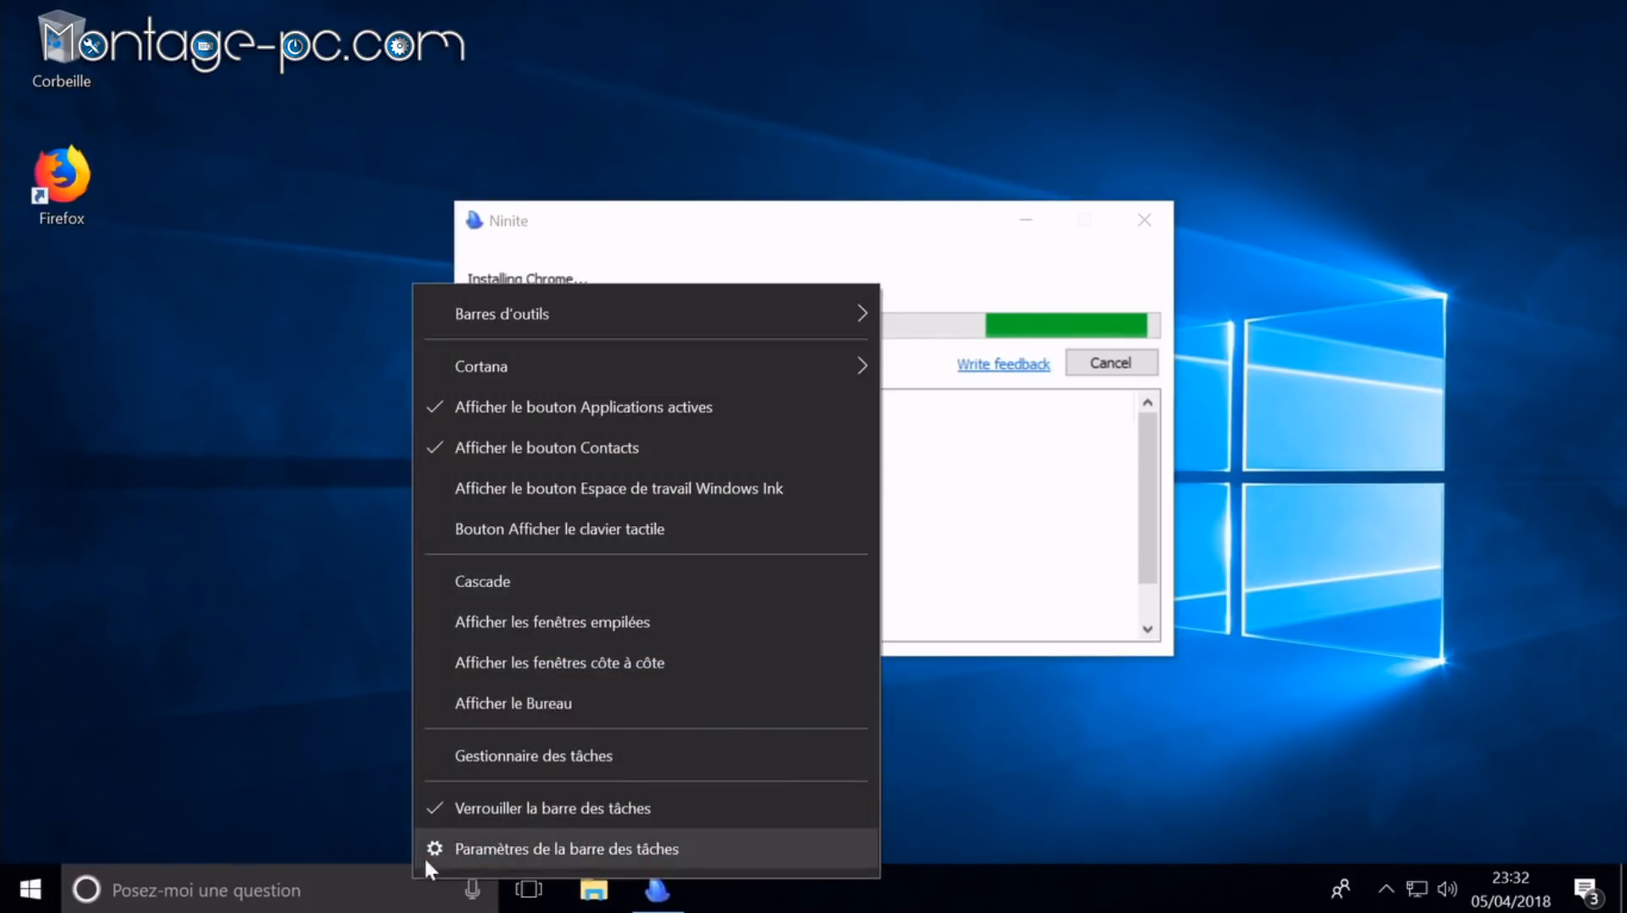
double_click(83, 186)
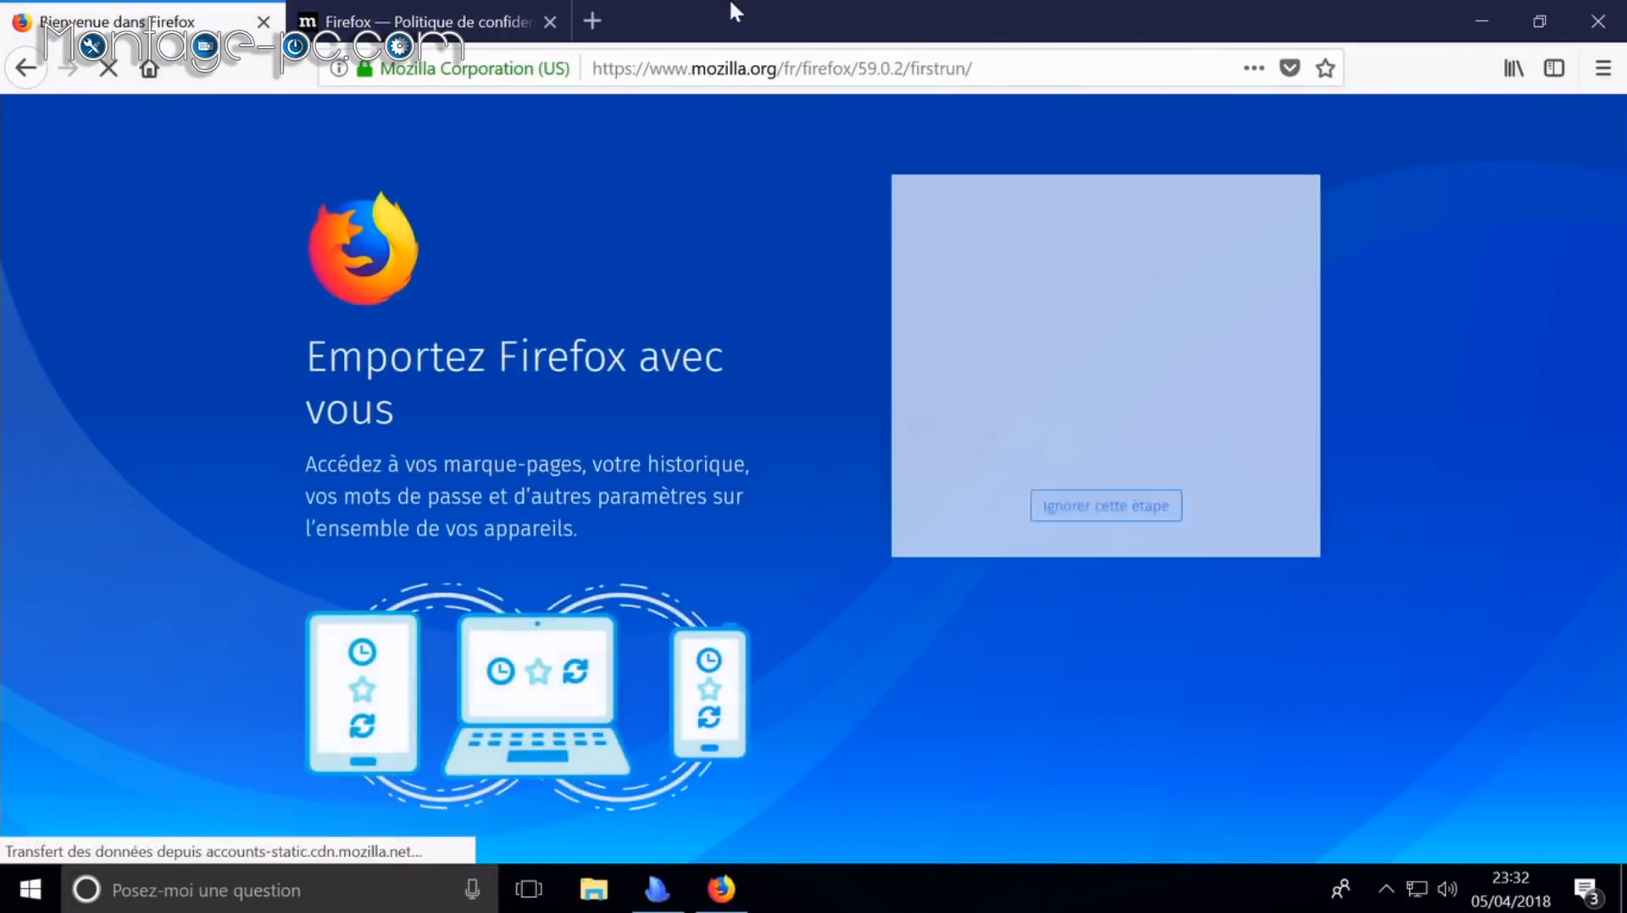
Step: Search 'amd blockchain' and save the Windows 10 64-bit Blockchain Compute driver from AMD's support page
key("ctrl+w")
left_click(639, 70)
type("am")
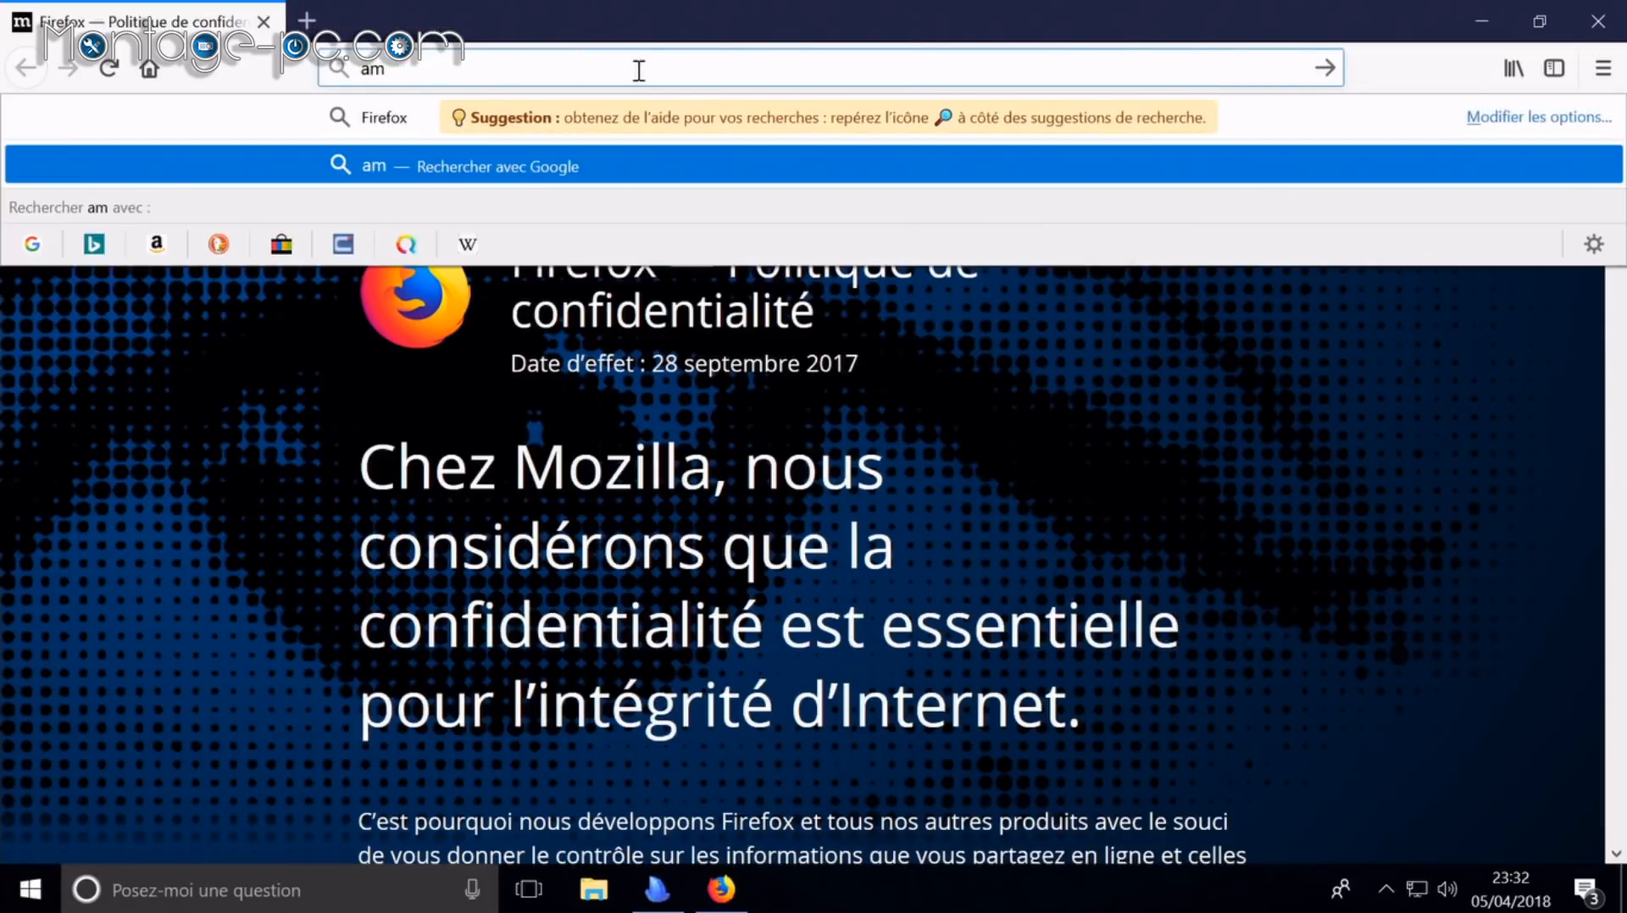
type("d block")
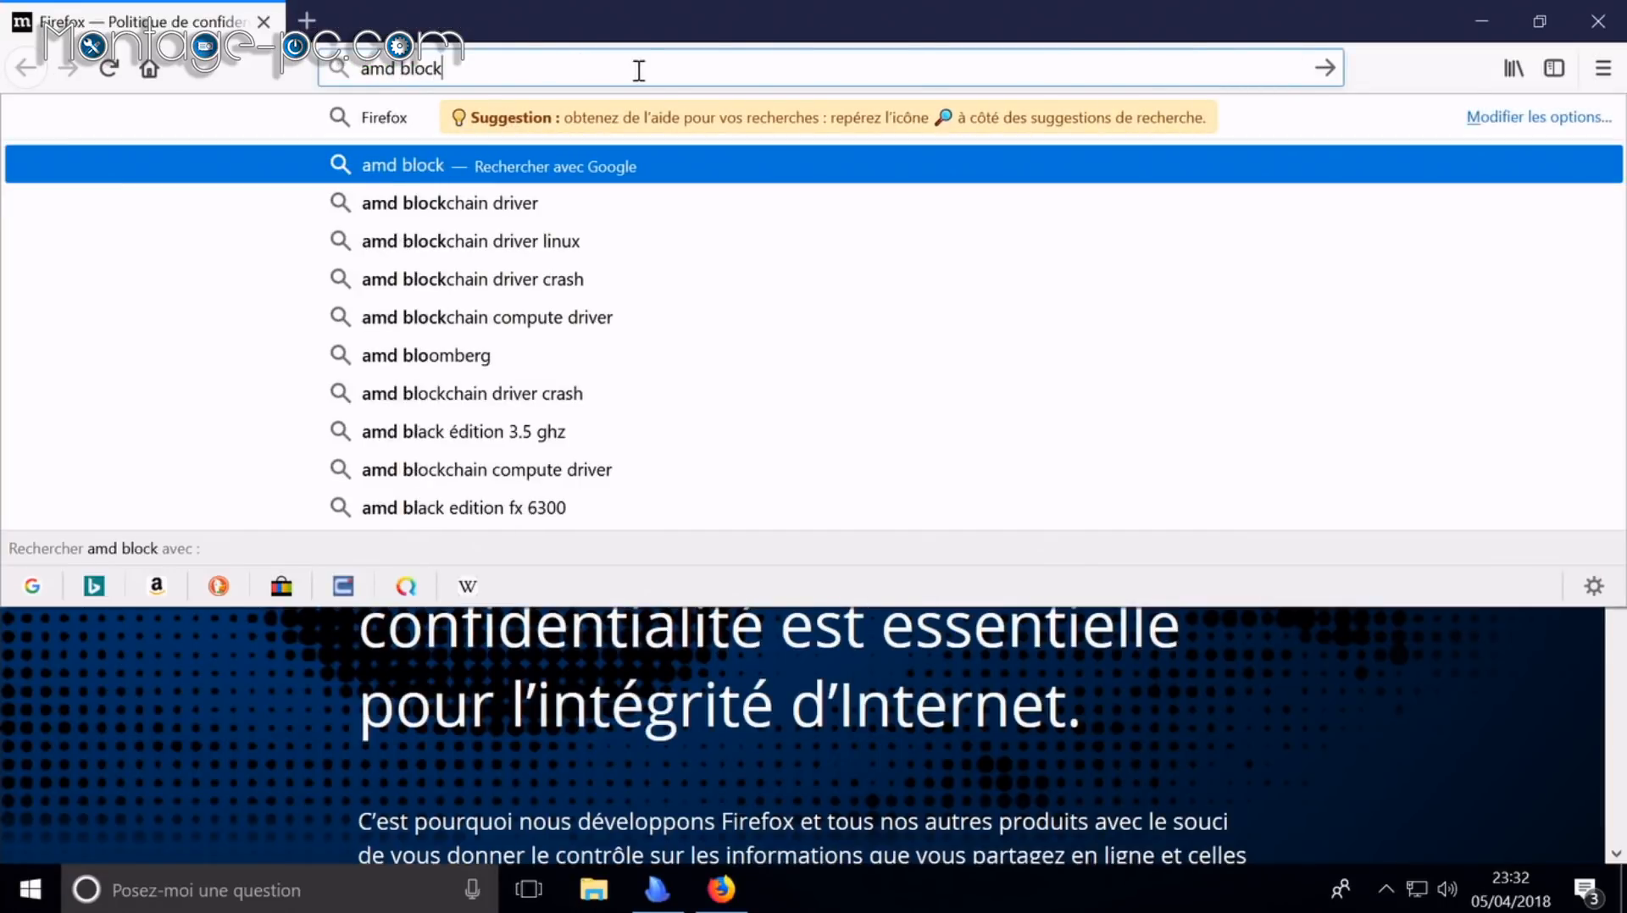
type("chain")
key("Return")
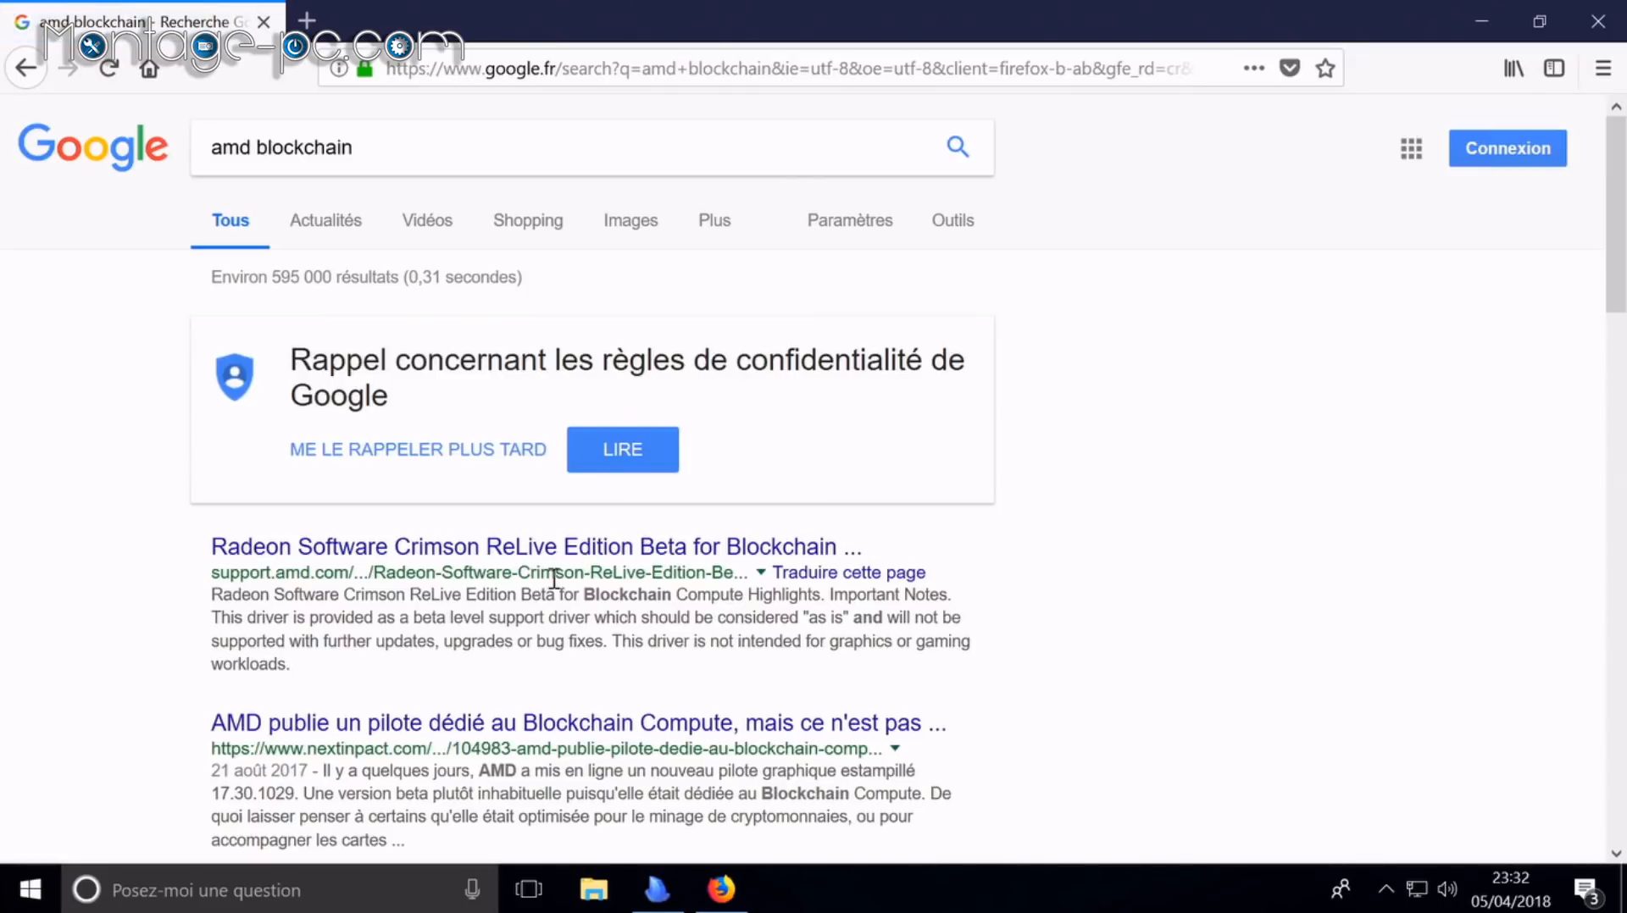
left_click(534, 557)
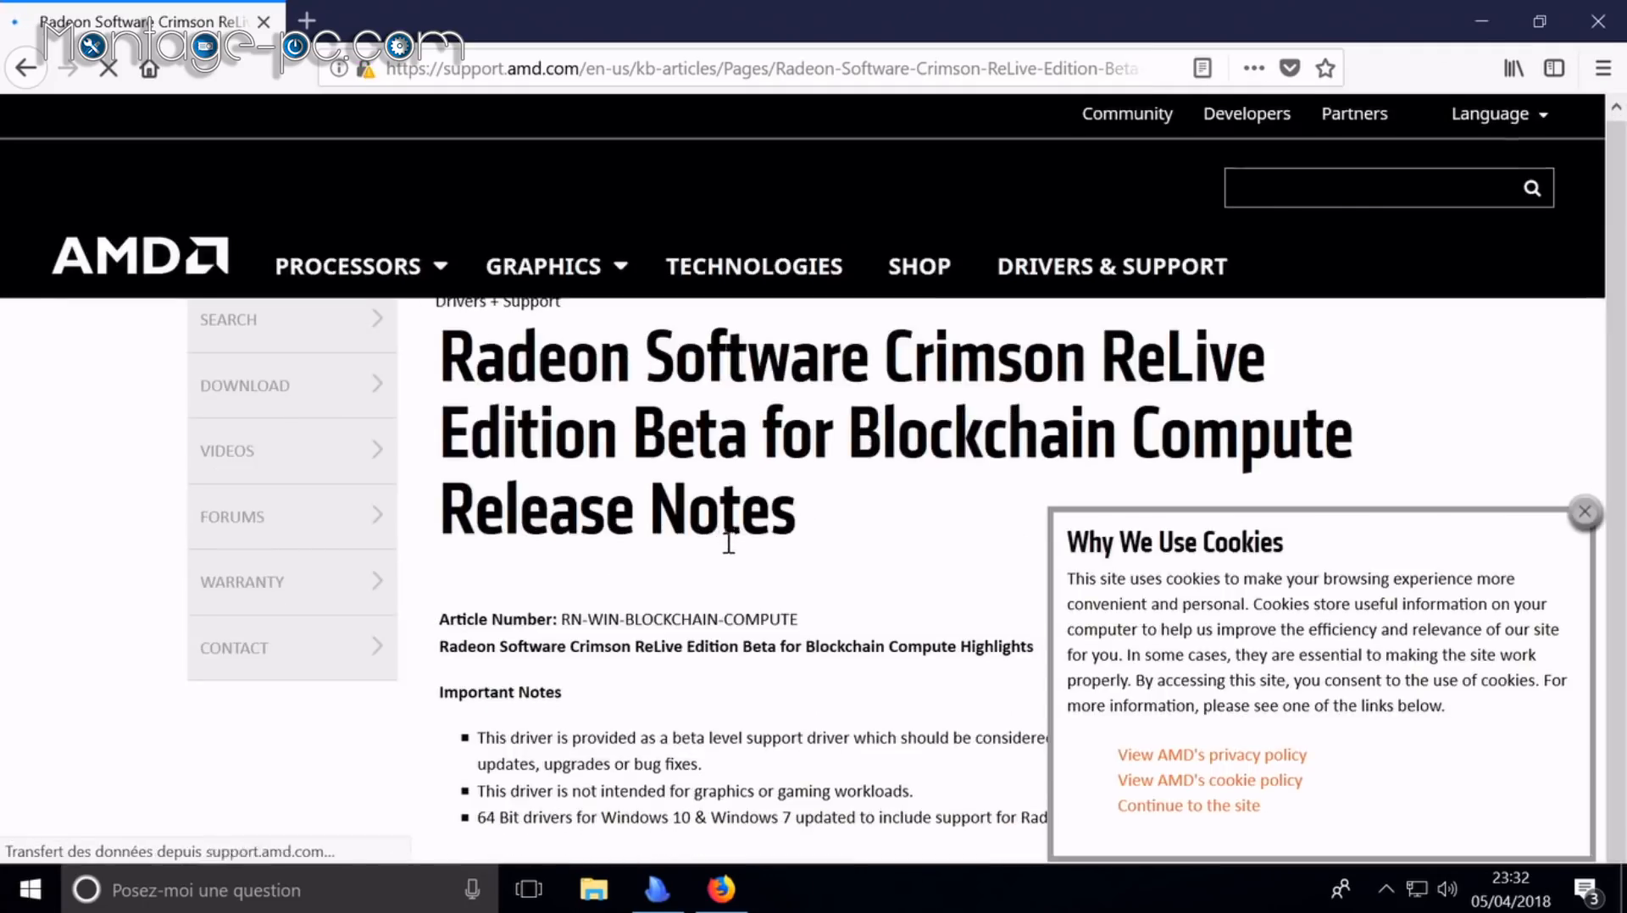
scroll(923, 476, "down", 6)
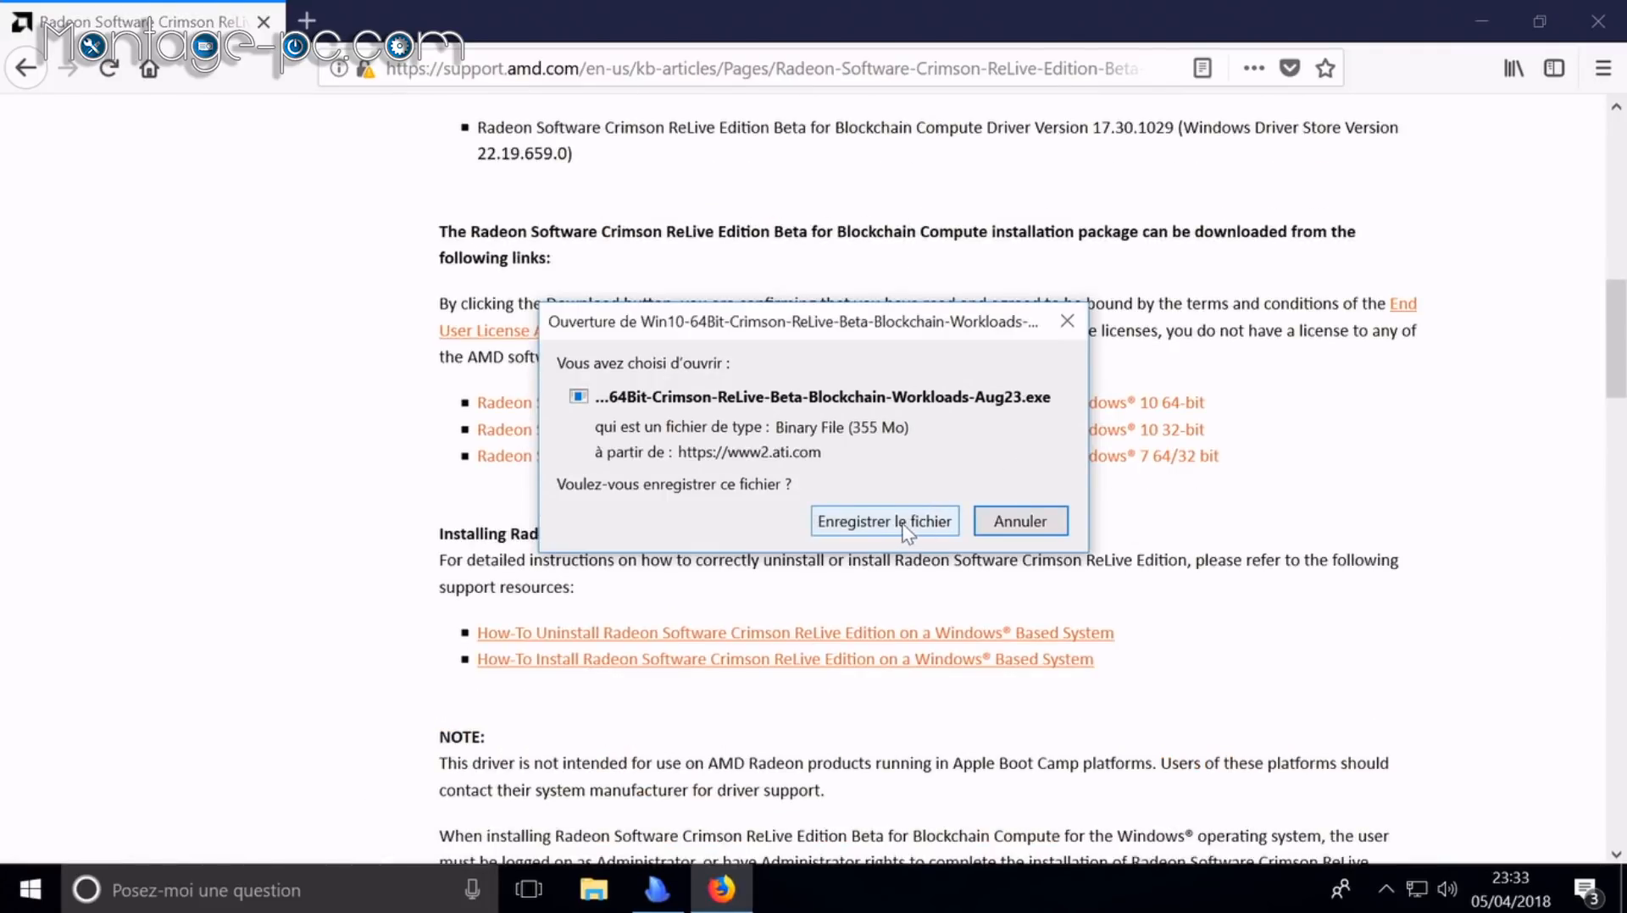
left_click(918, 523)
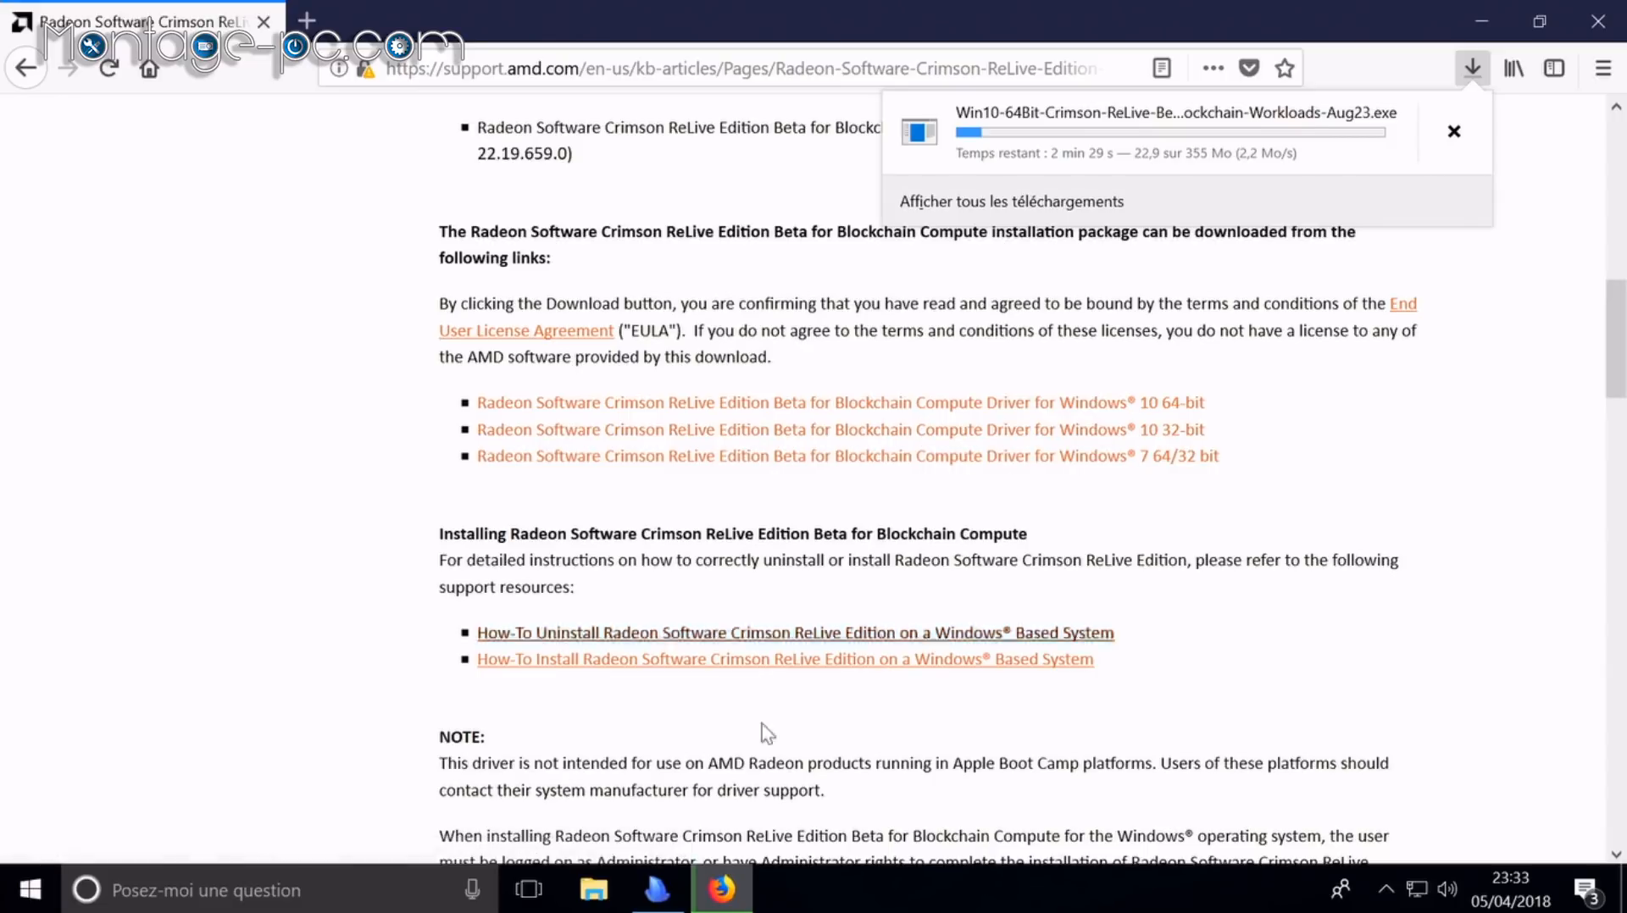
Step: Close the finished Ninite installer and minimize Firefox
left_click(665, 902)
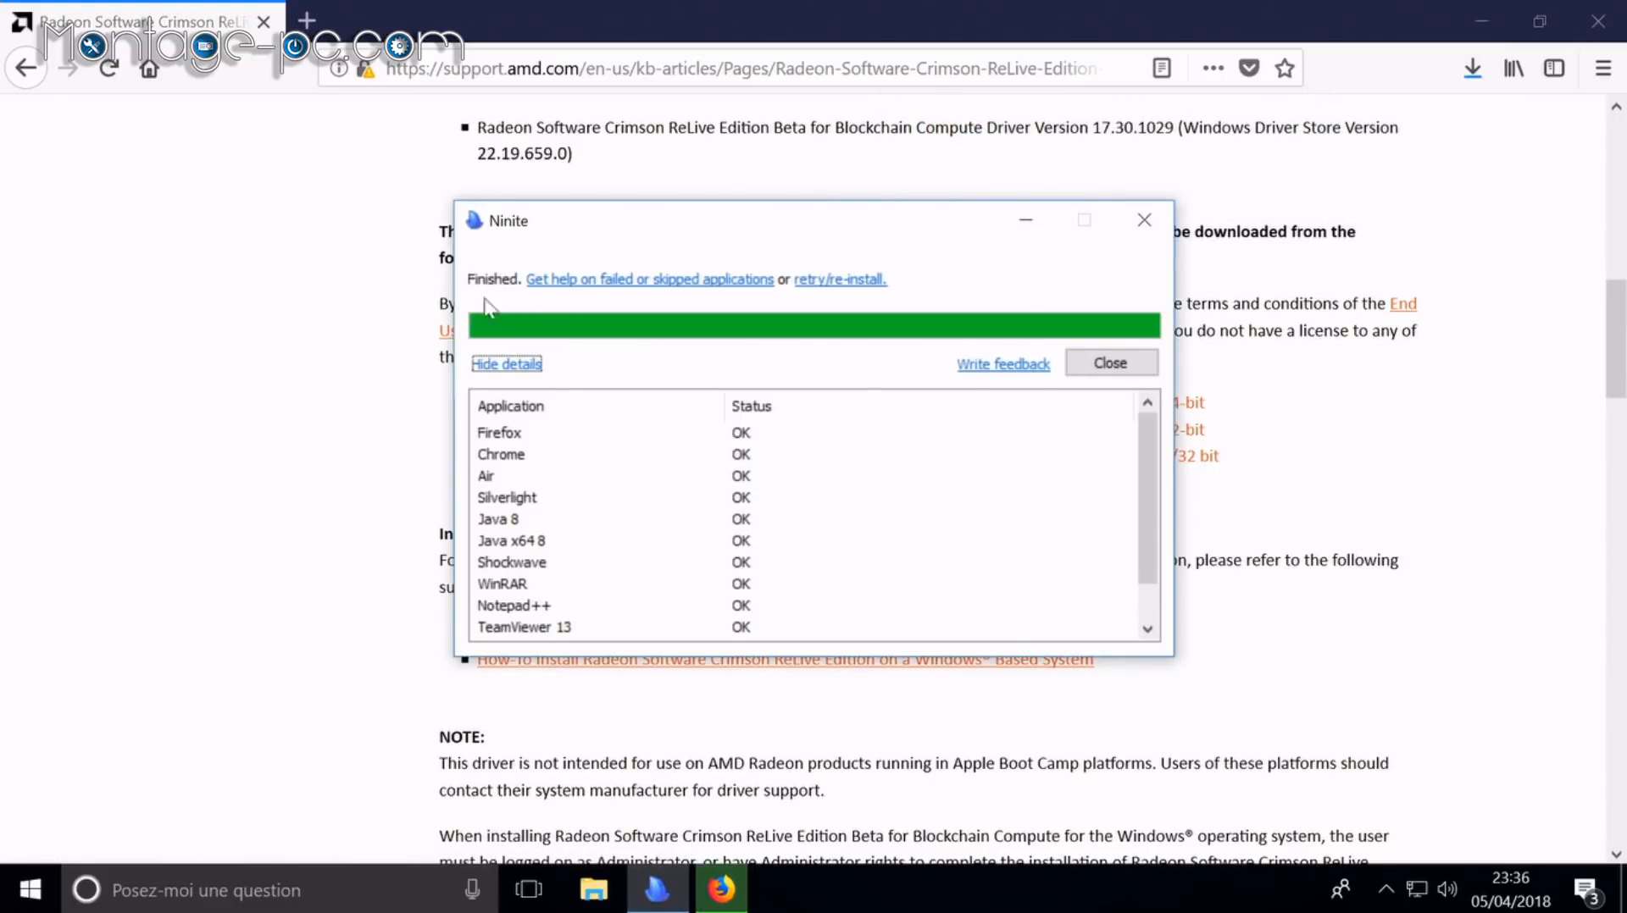
scroll(614, 500, "down", 1)
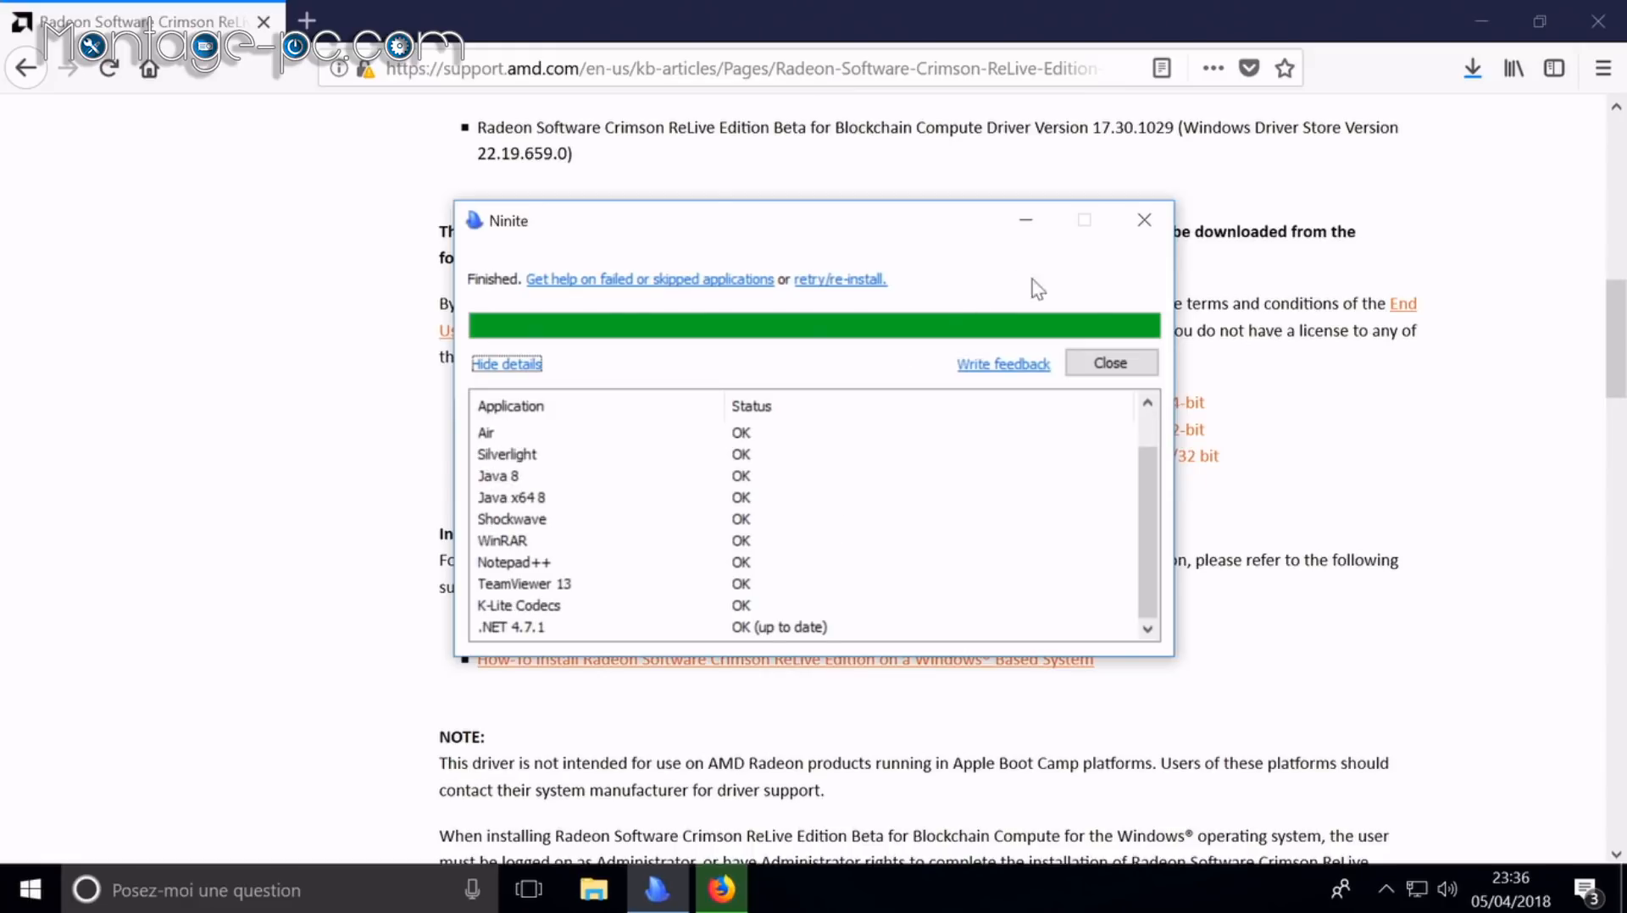
left_click(1149, 229)
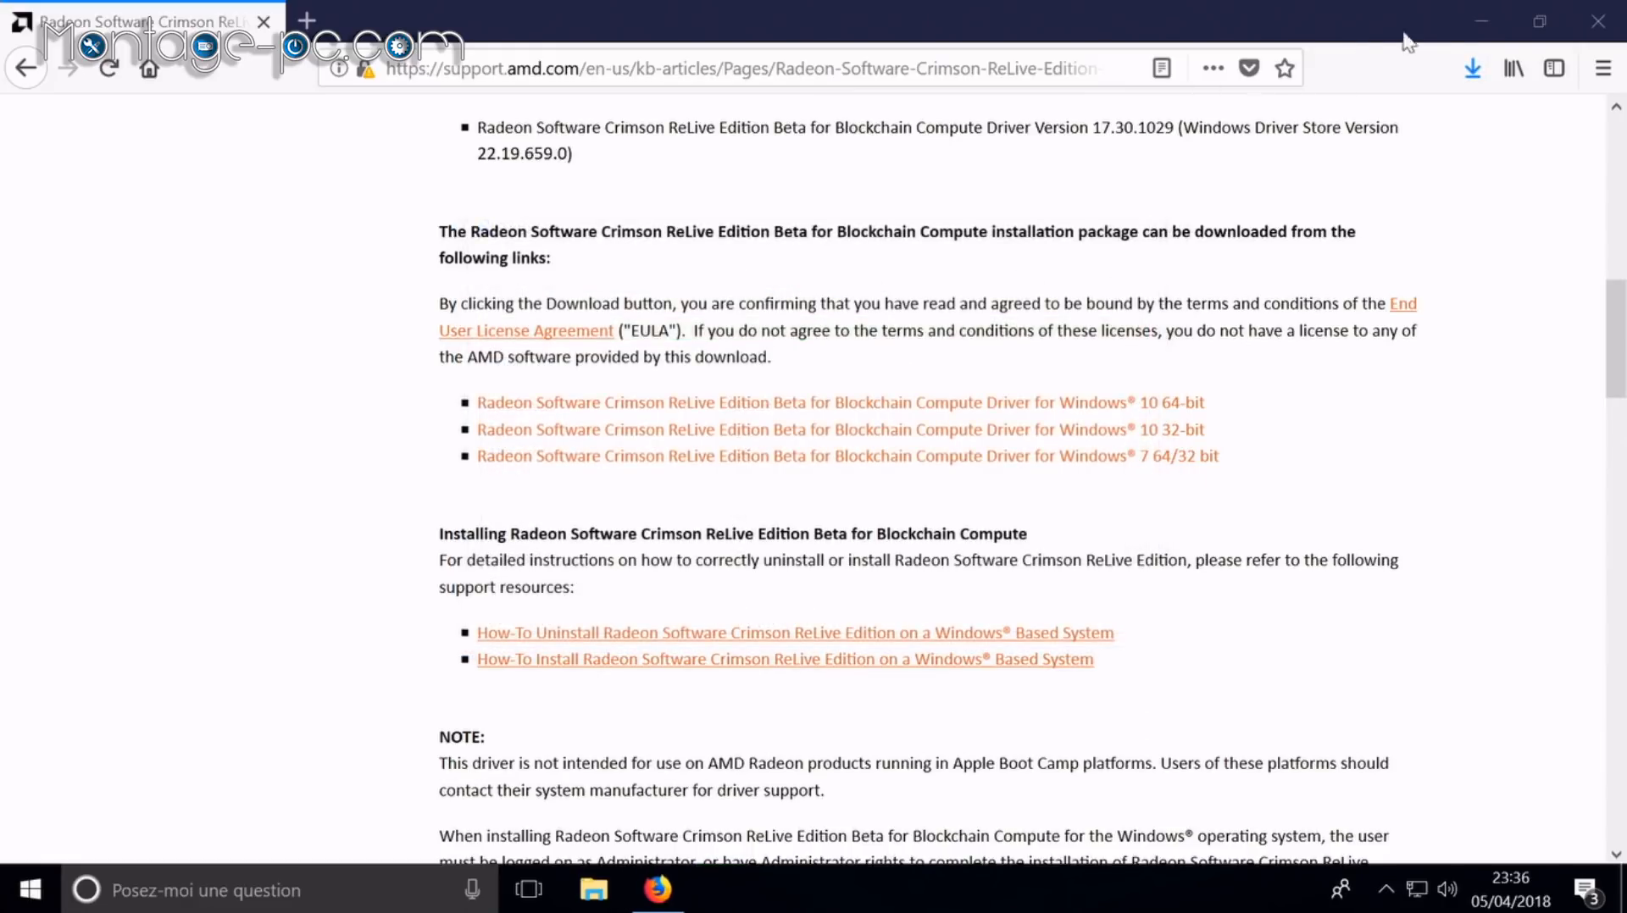
left_click(1502, 31)
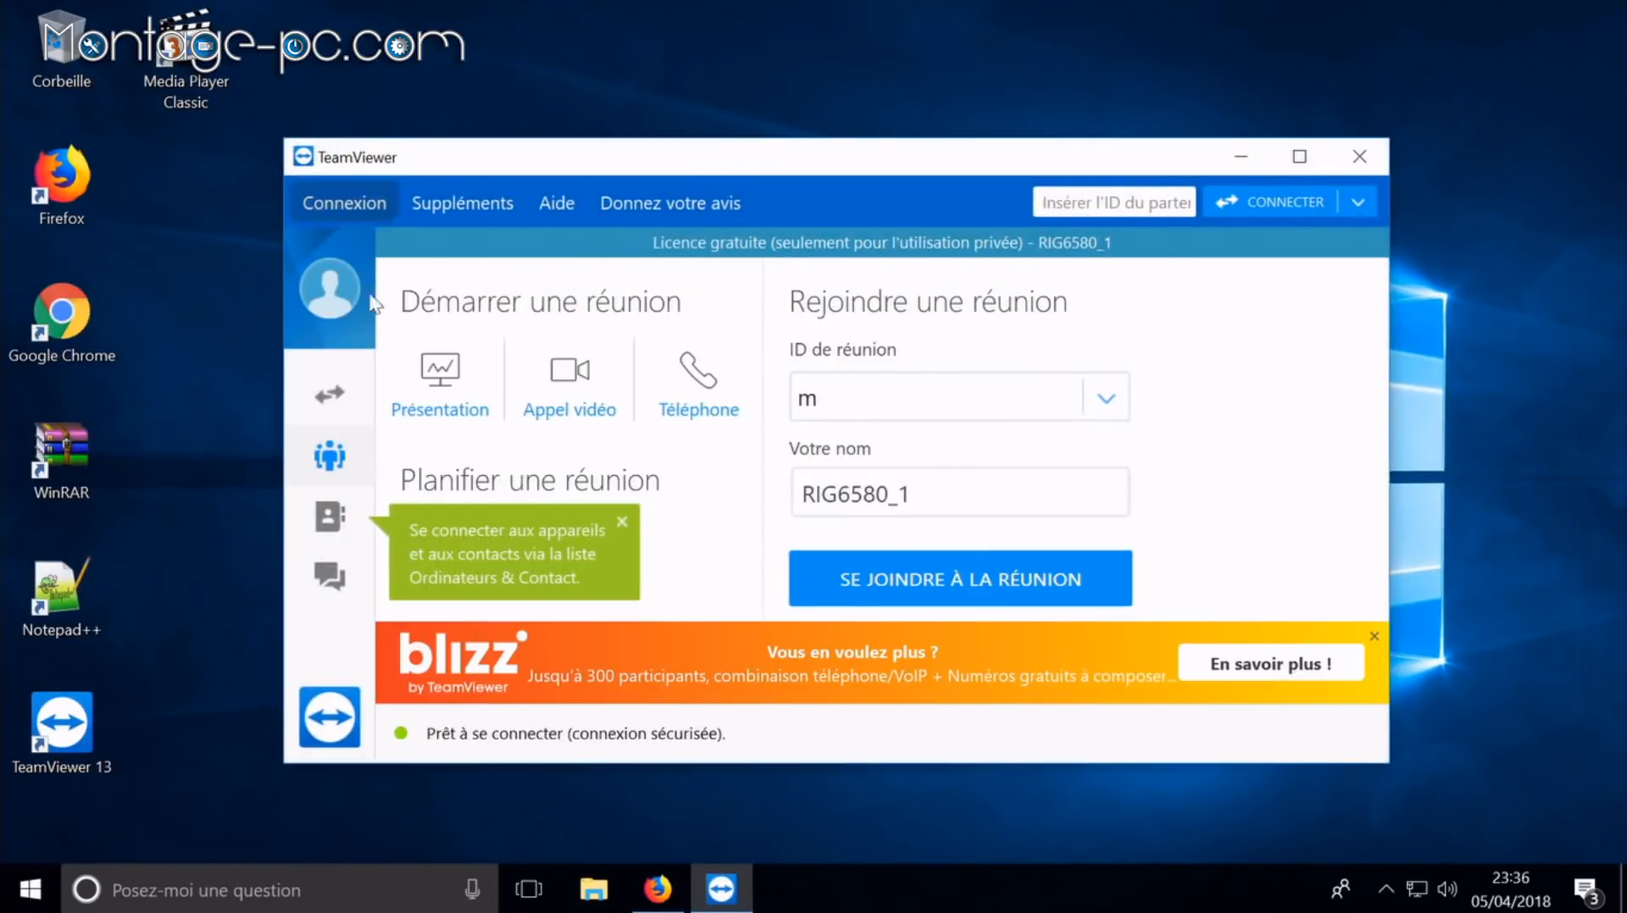
Step: Sign in to the TeamViewer account with its e-mail and password, retrying after the error
left_click(334, 514)
left_click(563, 334)
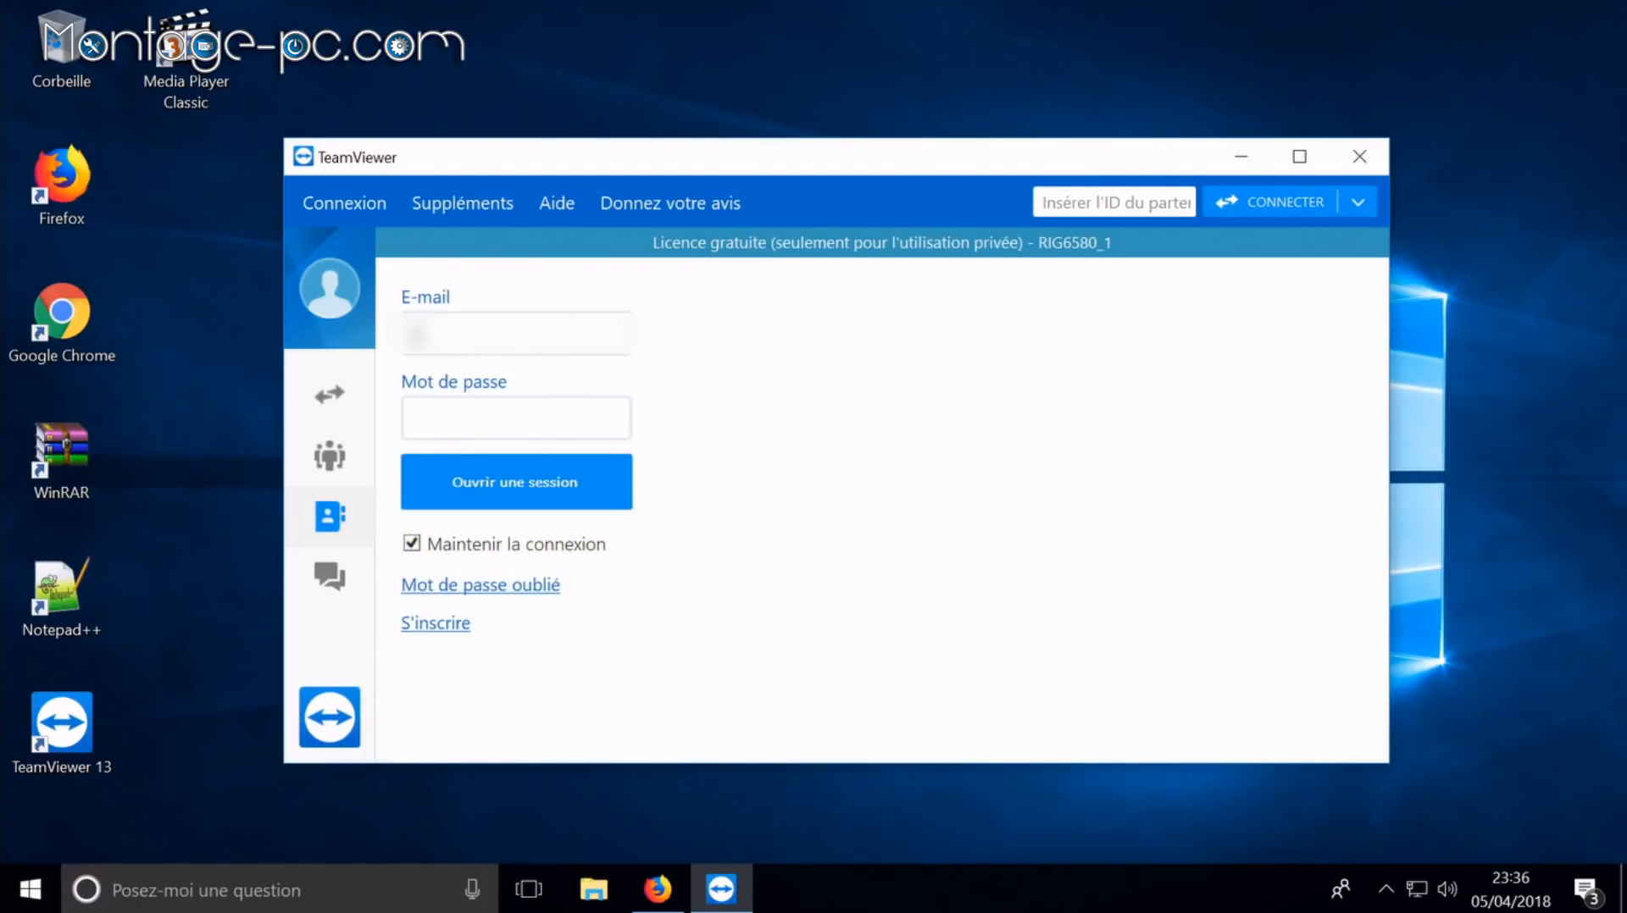
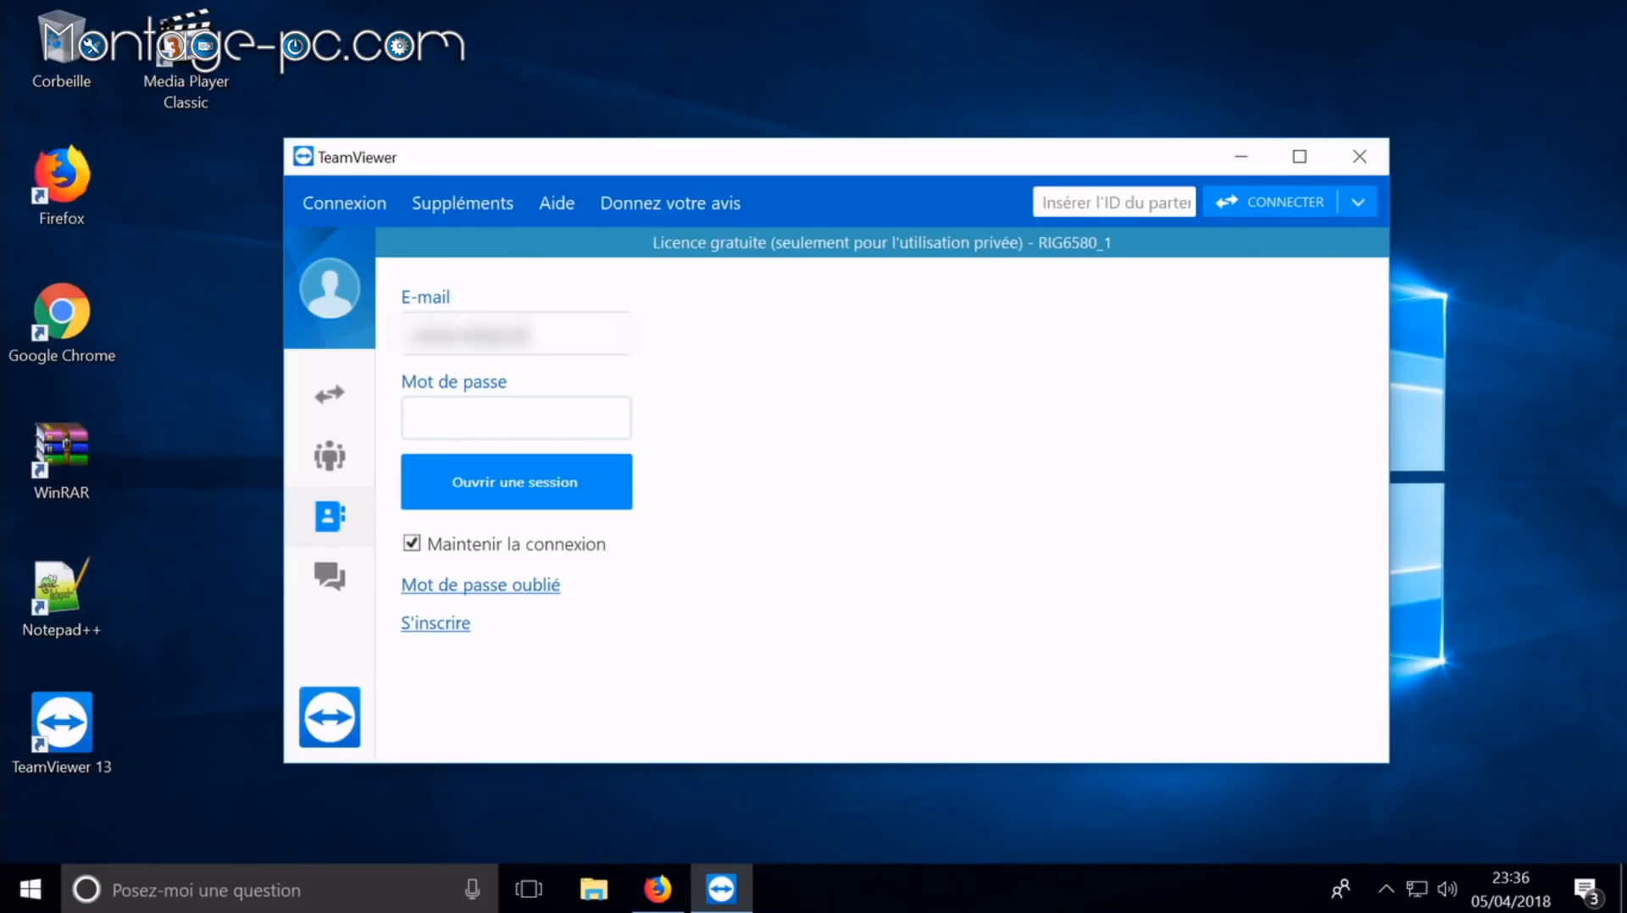
key("Tab")
type("••••••••")
key("Return")
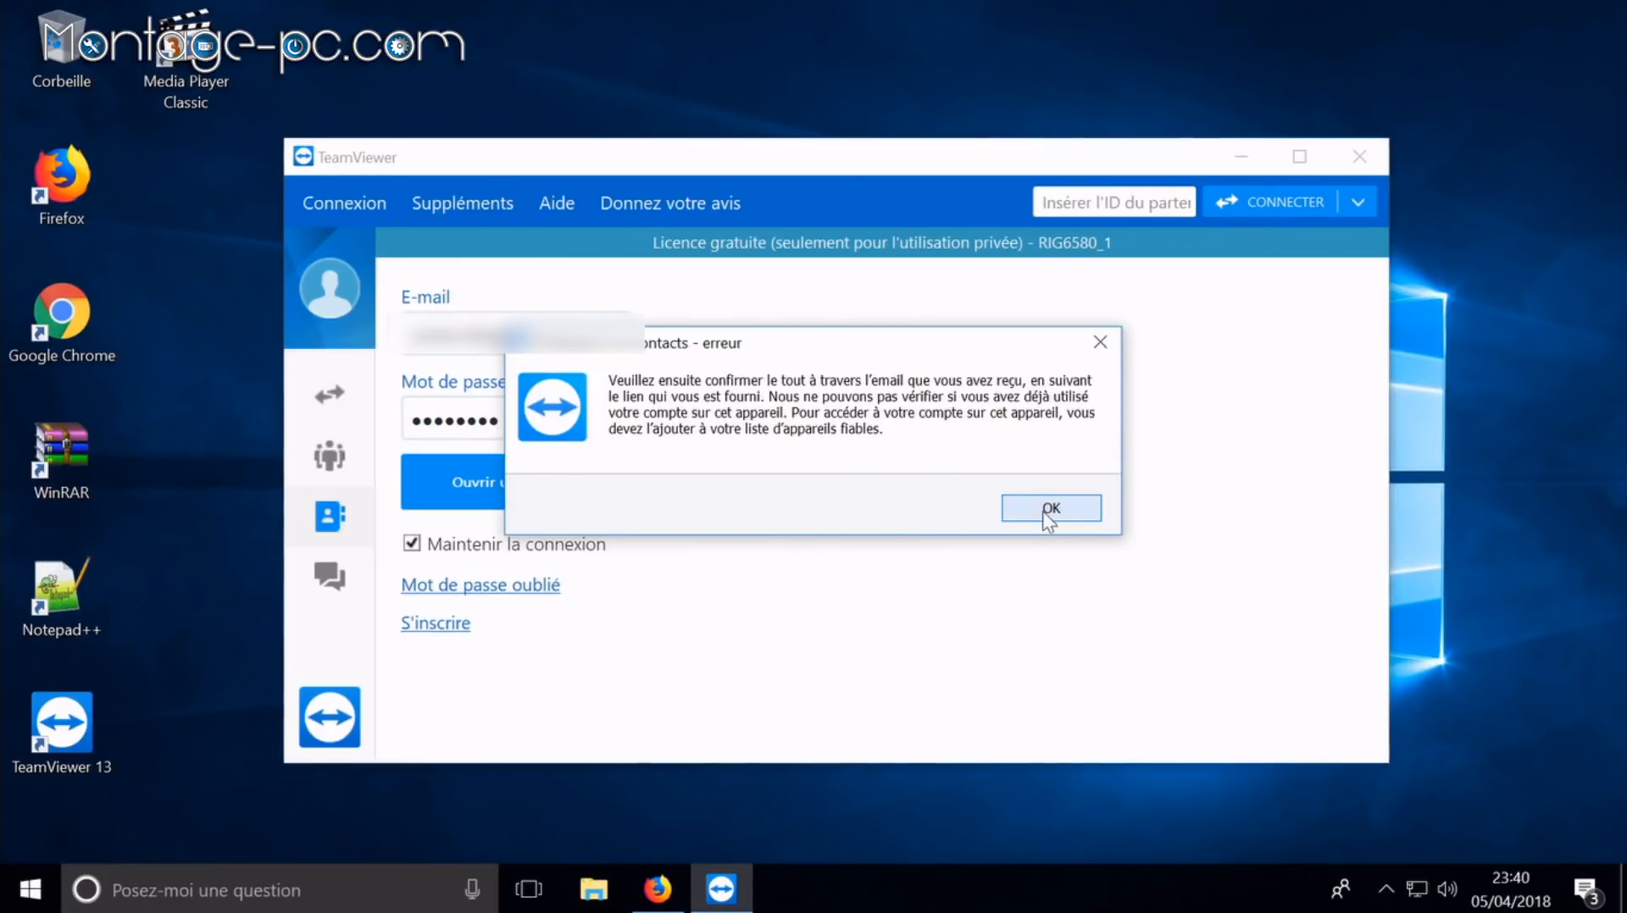
left_click(1042, 511)
left_click(559, 483)
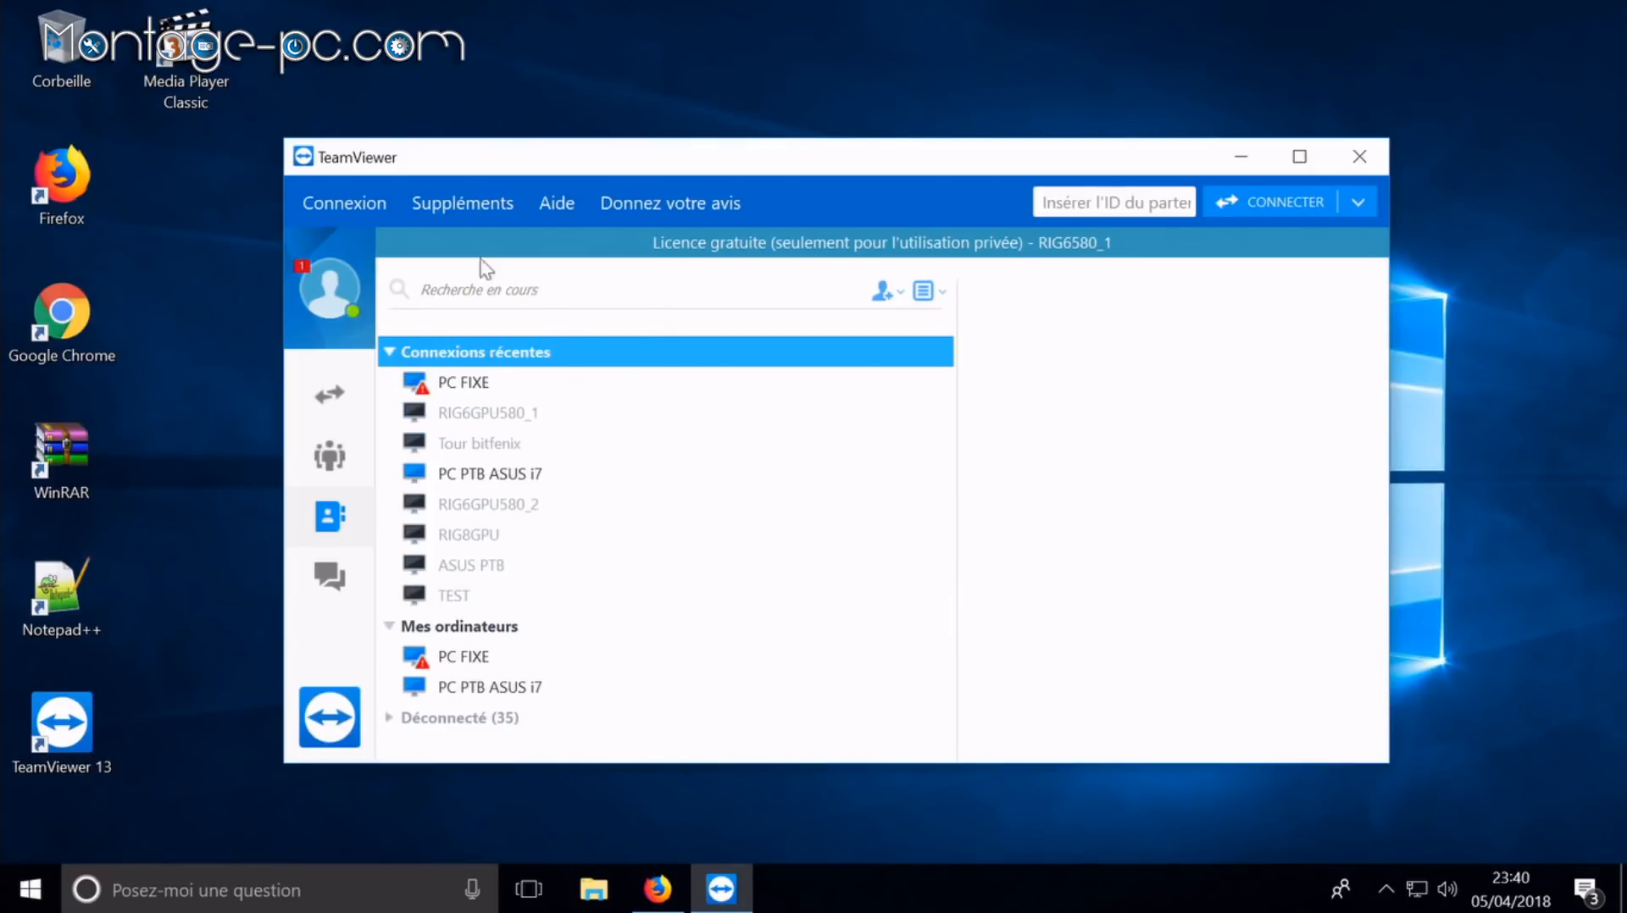
Step: Add this computer to the account under the name RIG6580_1
left_click(880, 290)
left_click(903, 318)
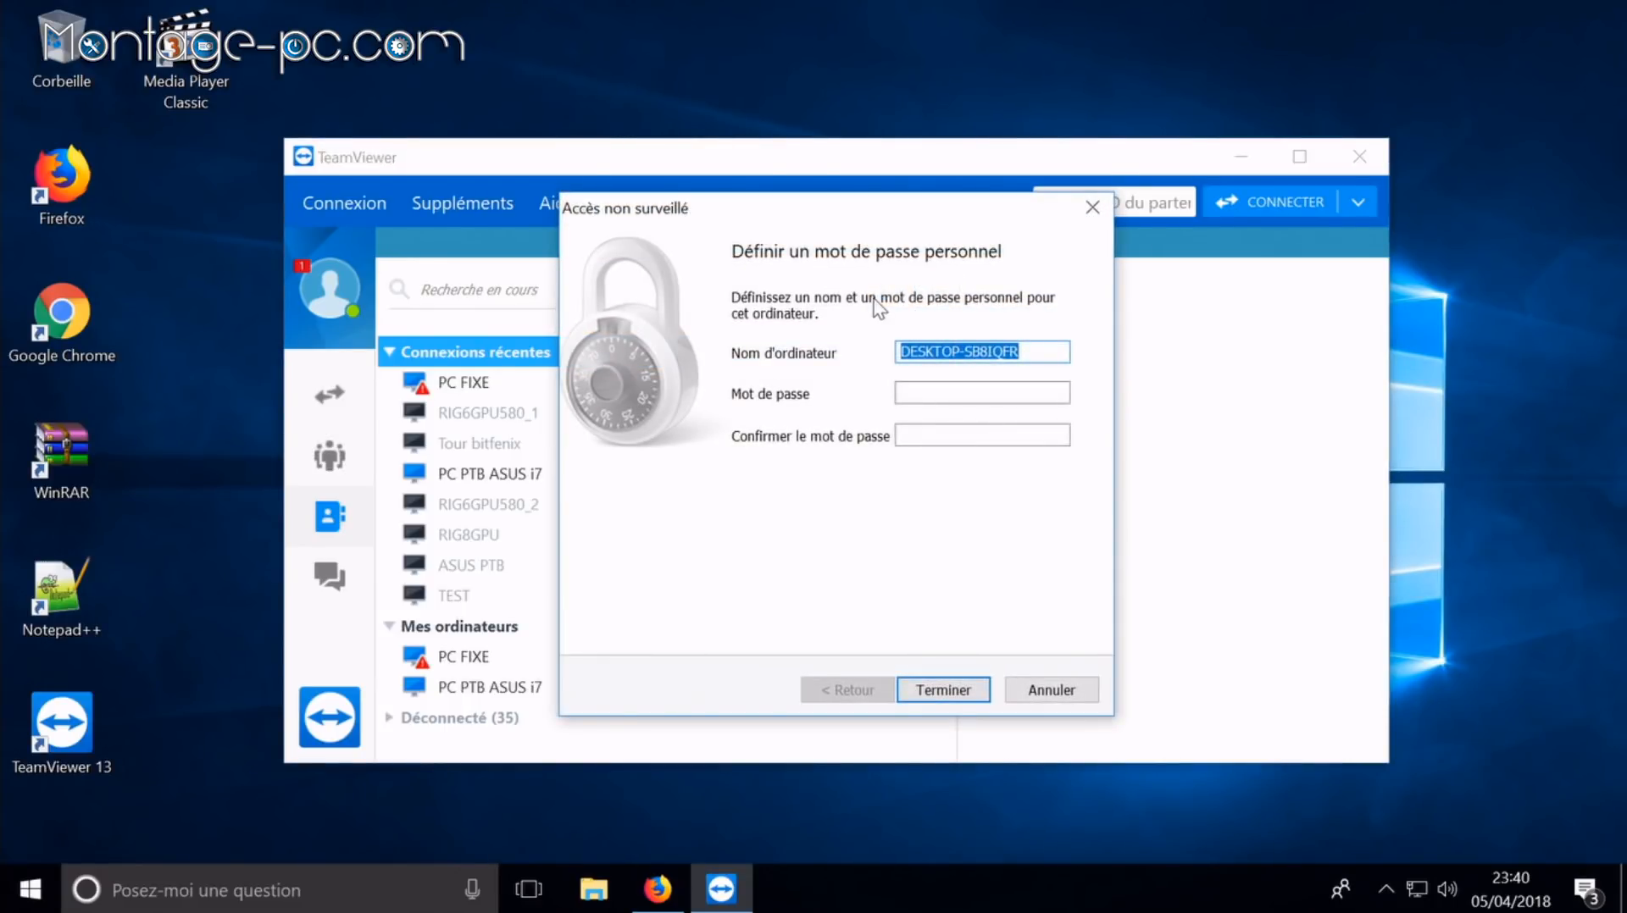
type("RIG")
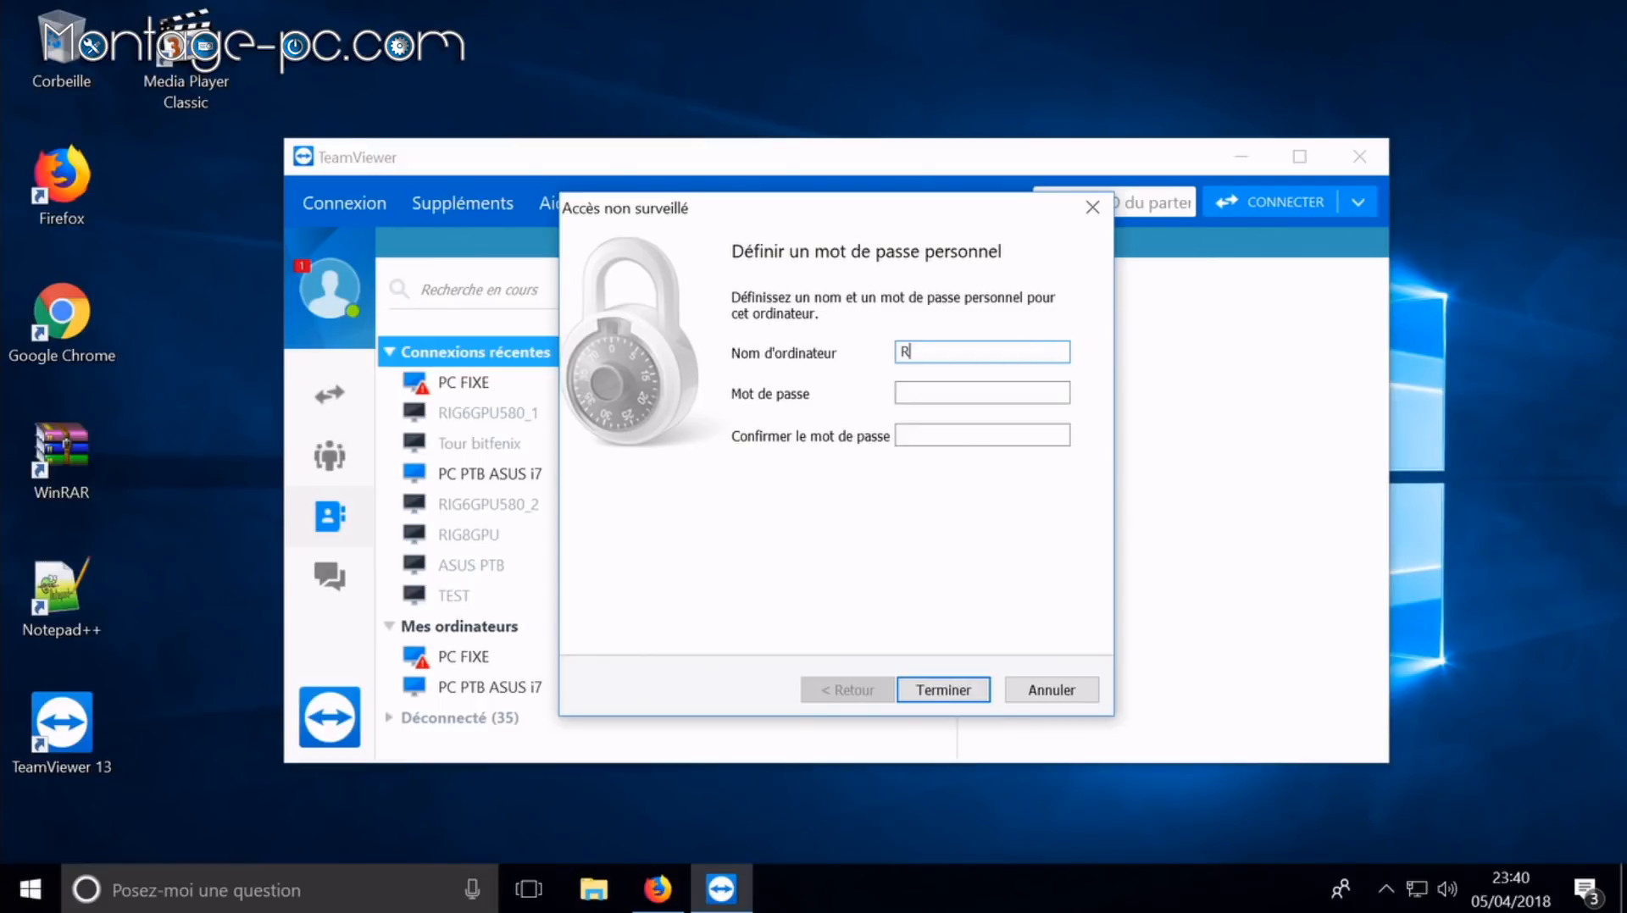
type("6580_1")
key("Return")
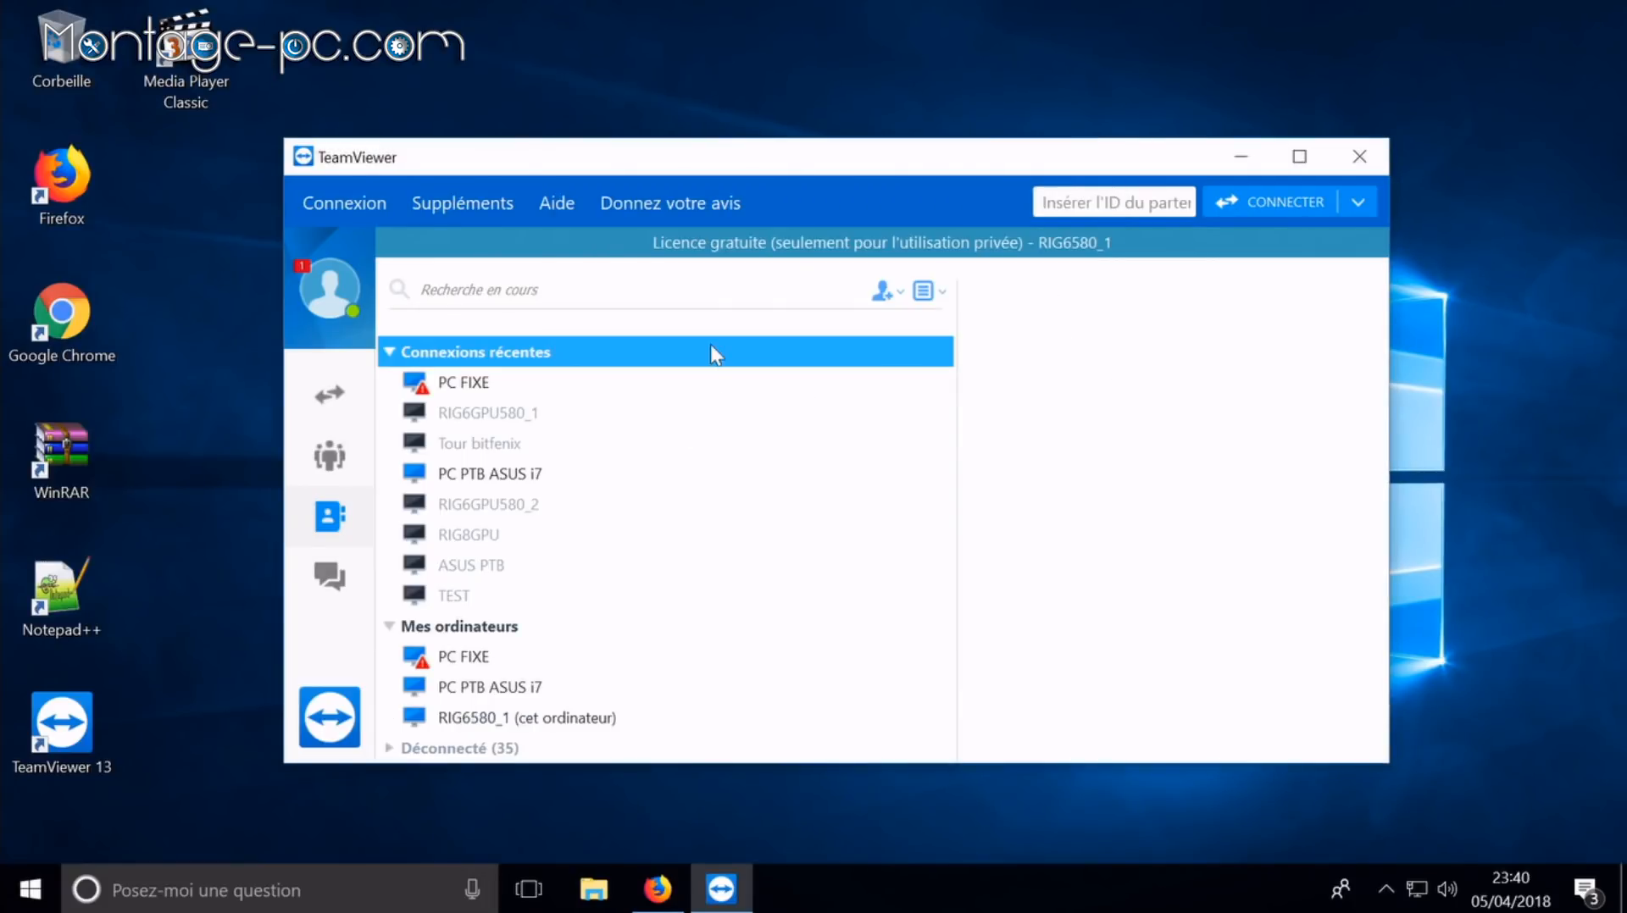
Step: Confirm Device Manager lists a single Radeon RX 580 Series under Cartes graphiques, then close it
left_click(1236, 157)
left_click(603, 889)
left_click(915, 284)
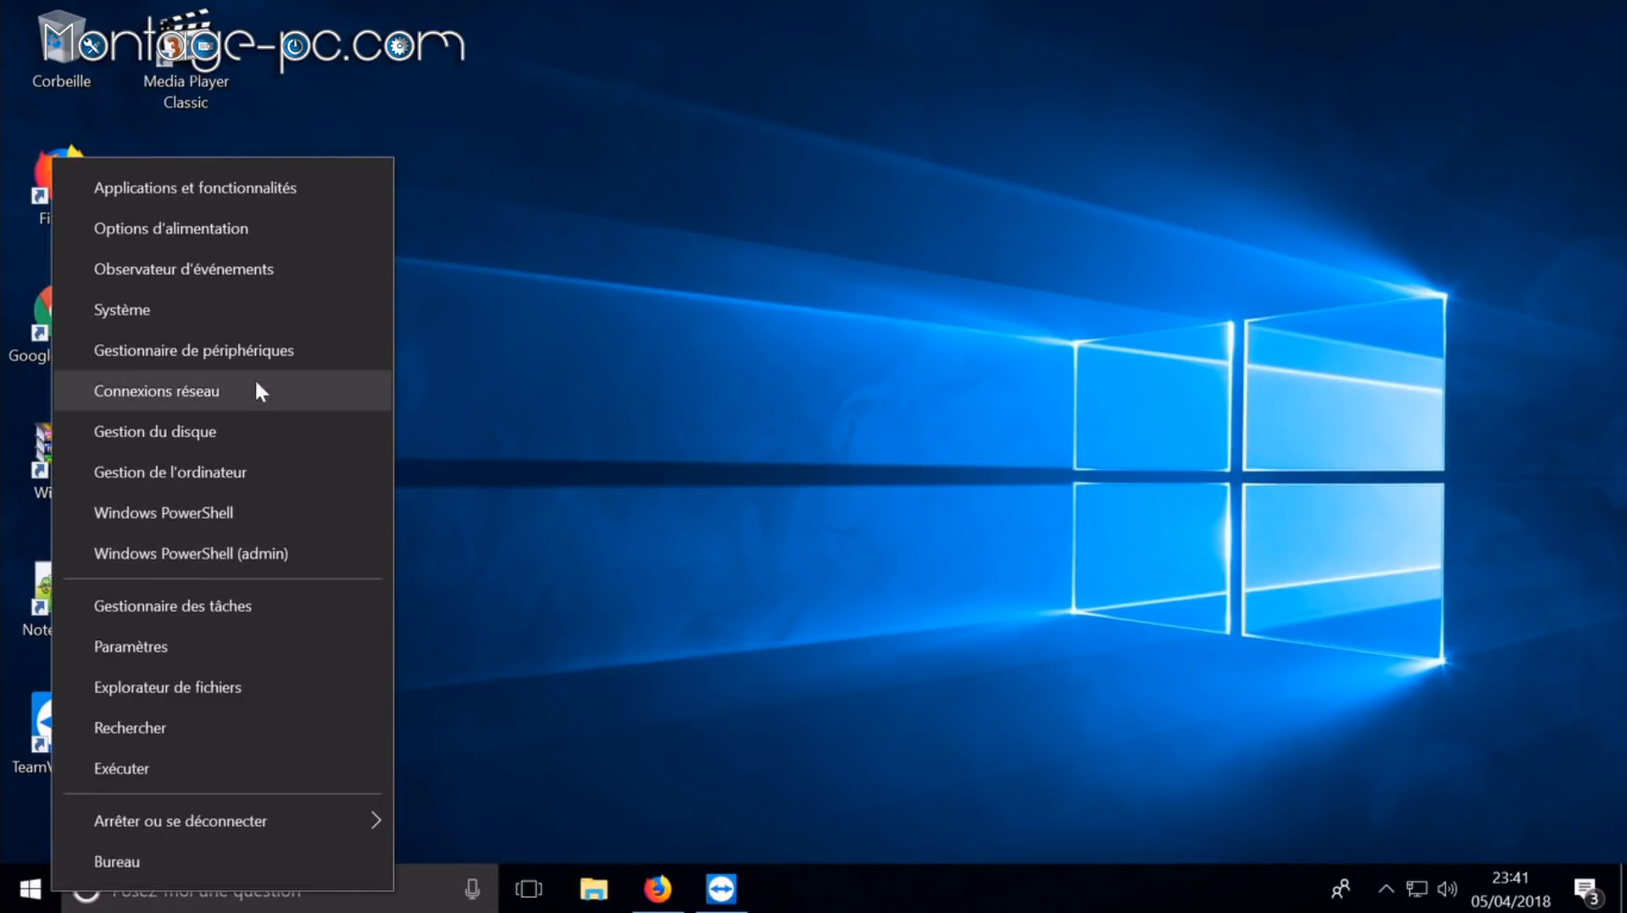
left_click(247, 356)
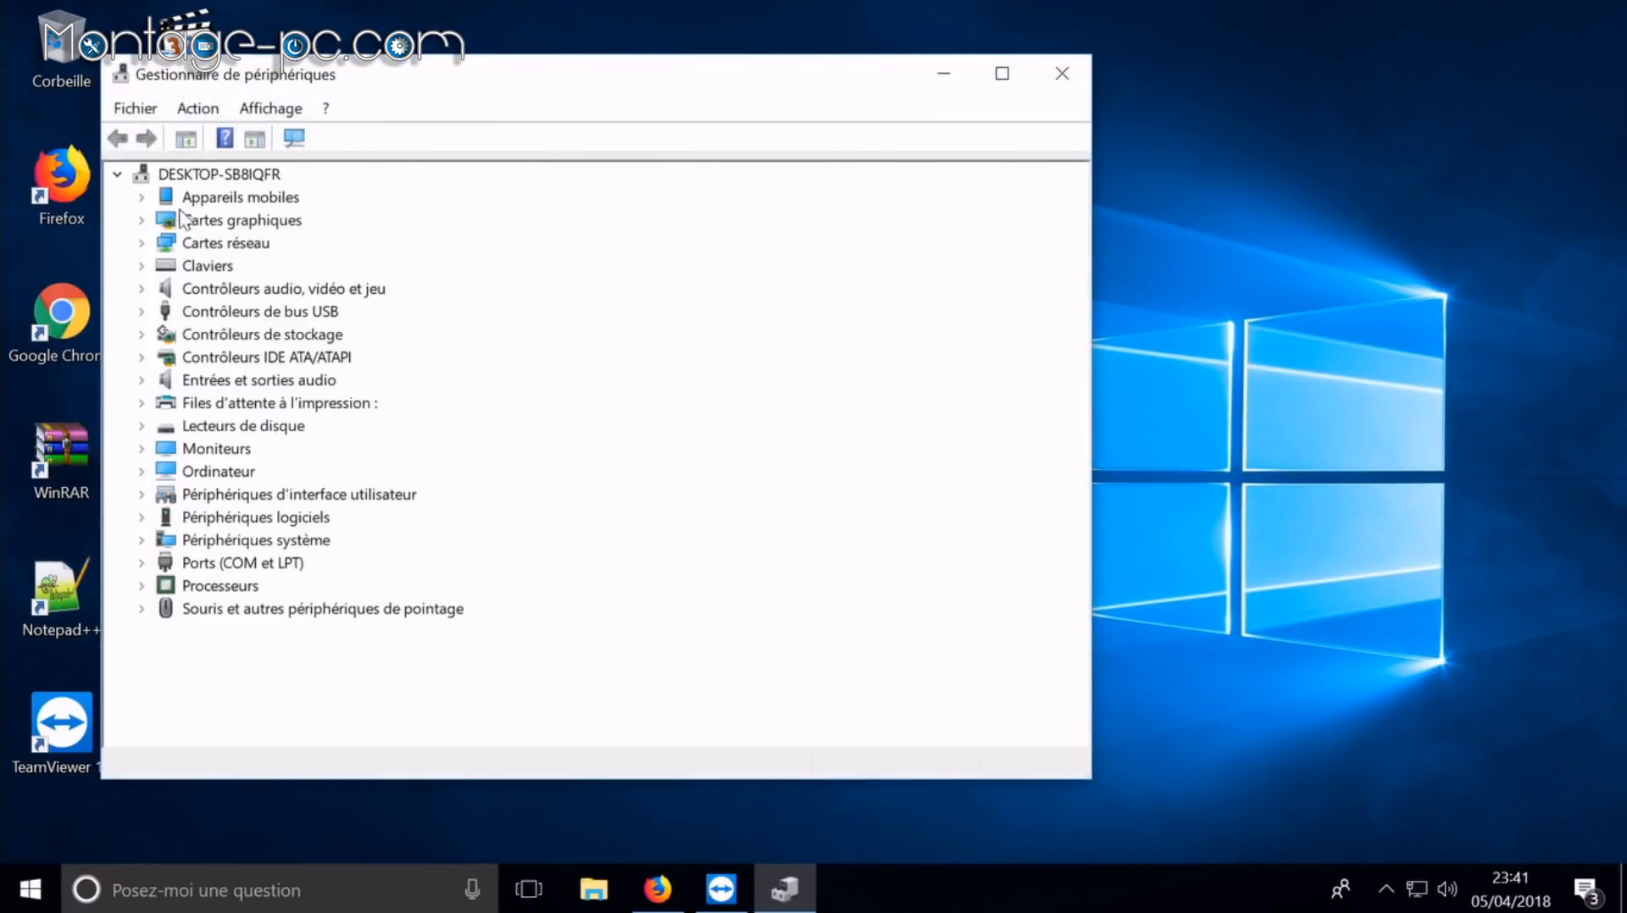
left_click(143, 223)
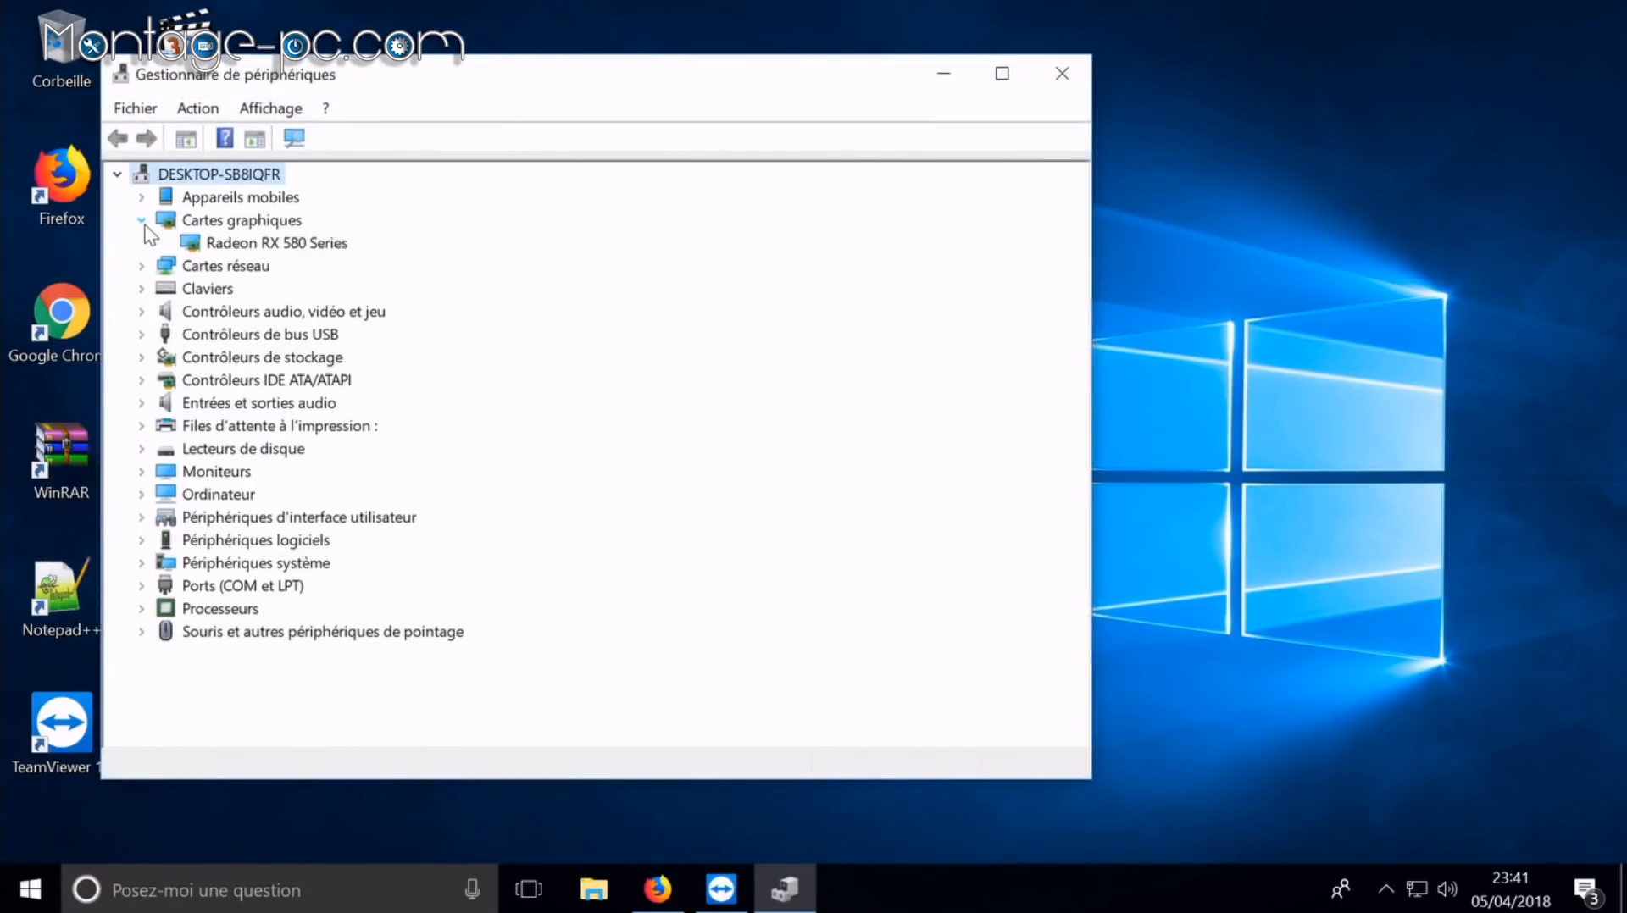
left_click(1060, 74)
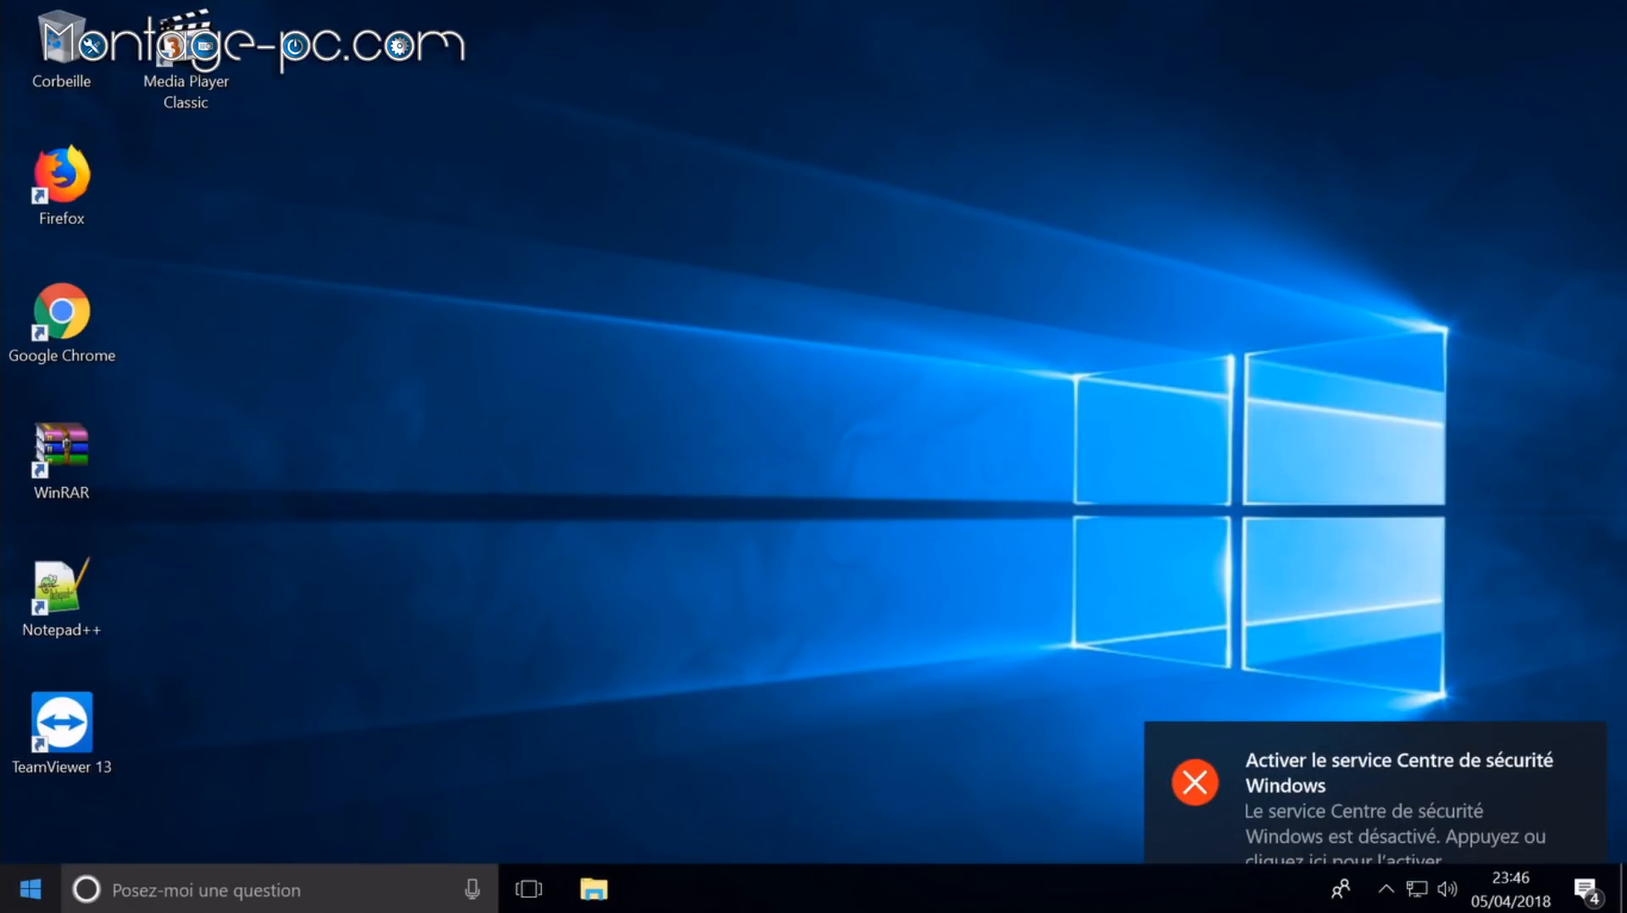
right_click(31, 888)
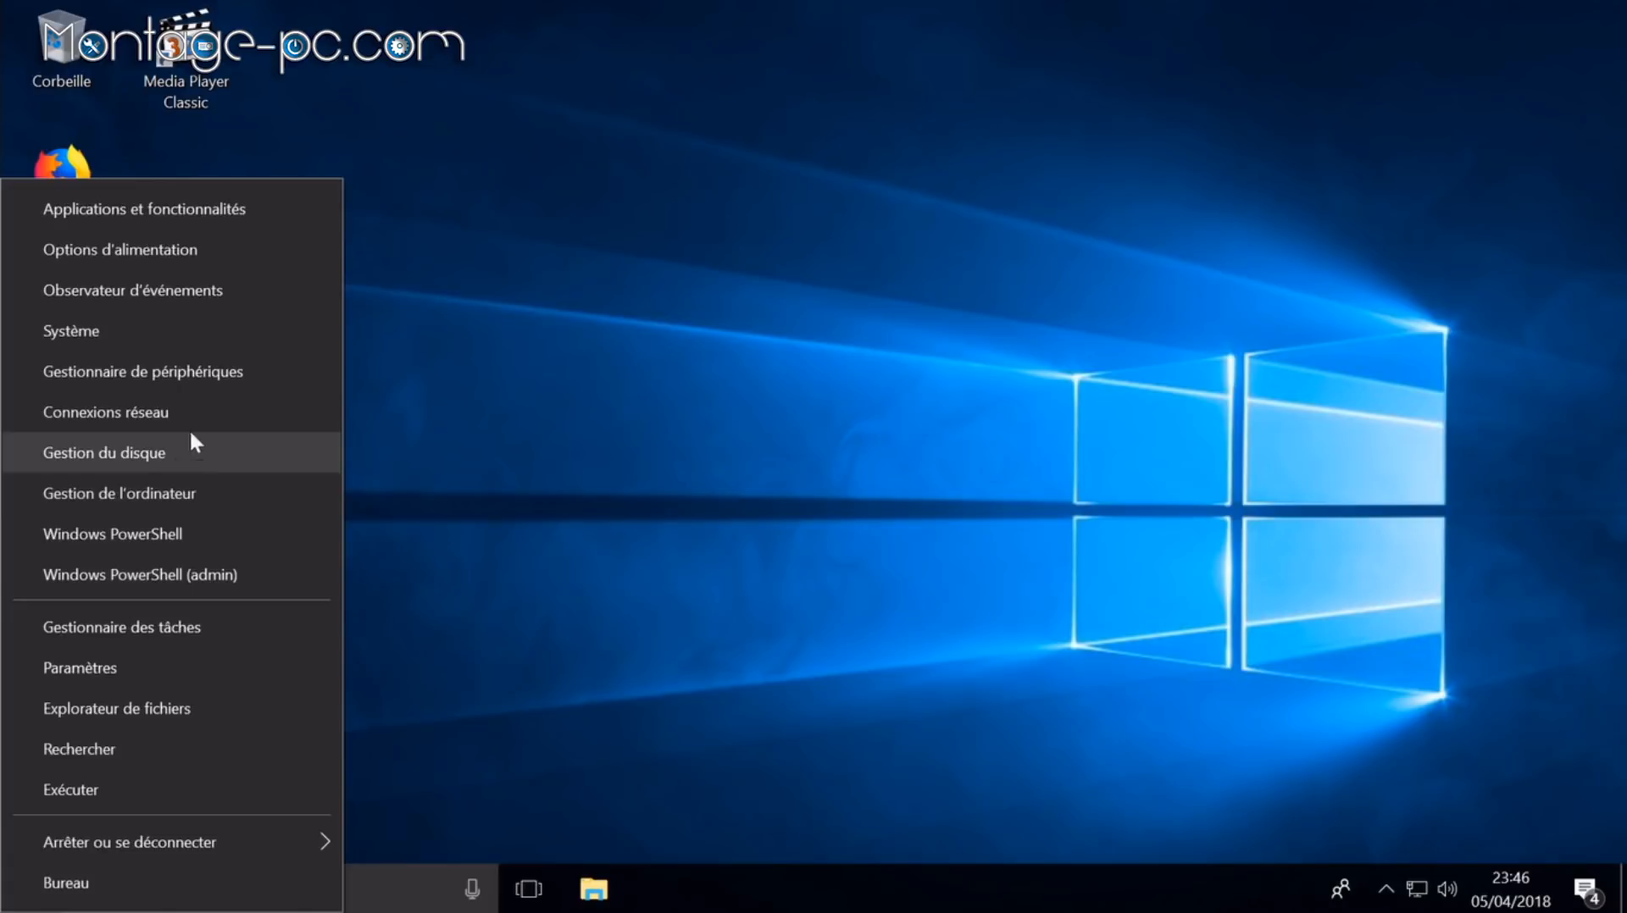
left_click(212, 383)
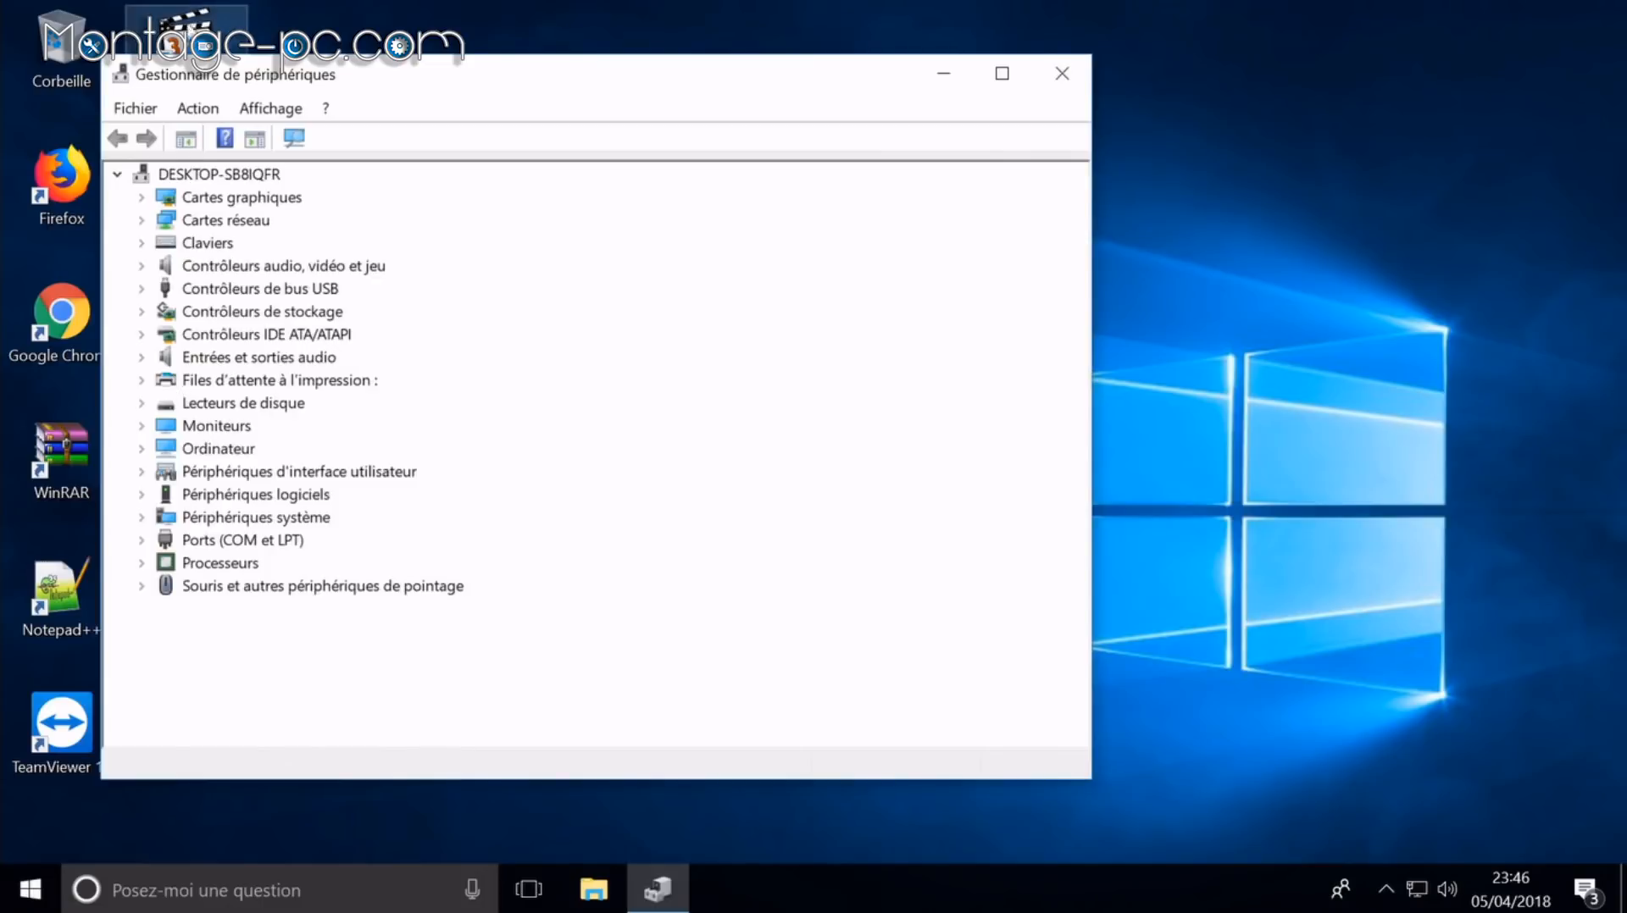
left_click(143, 197)
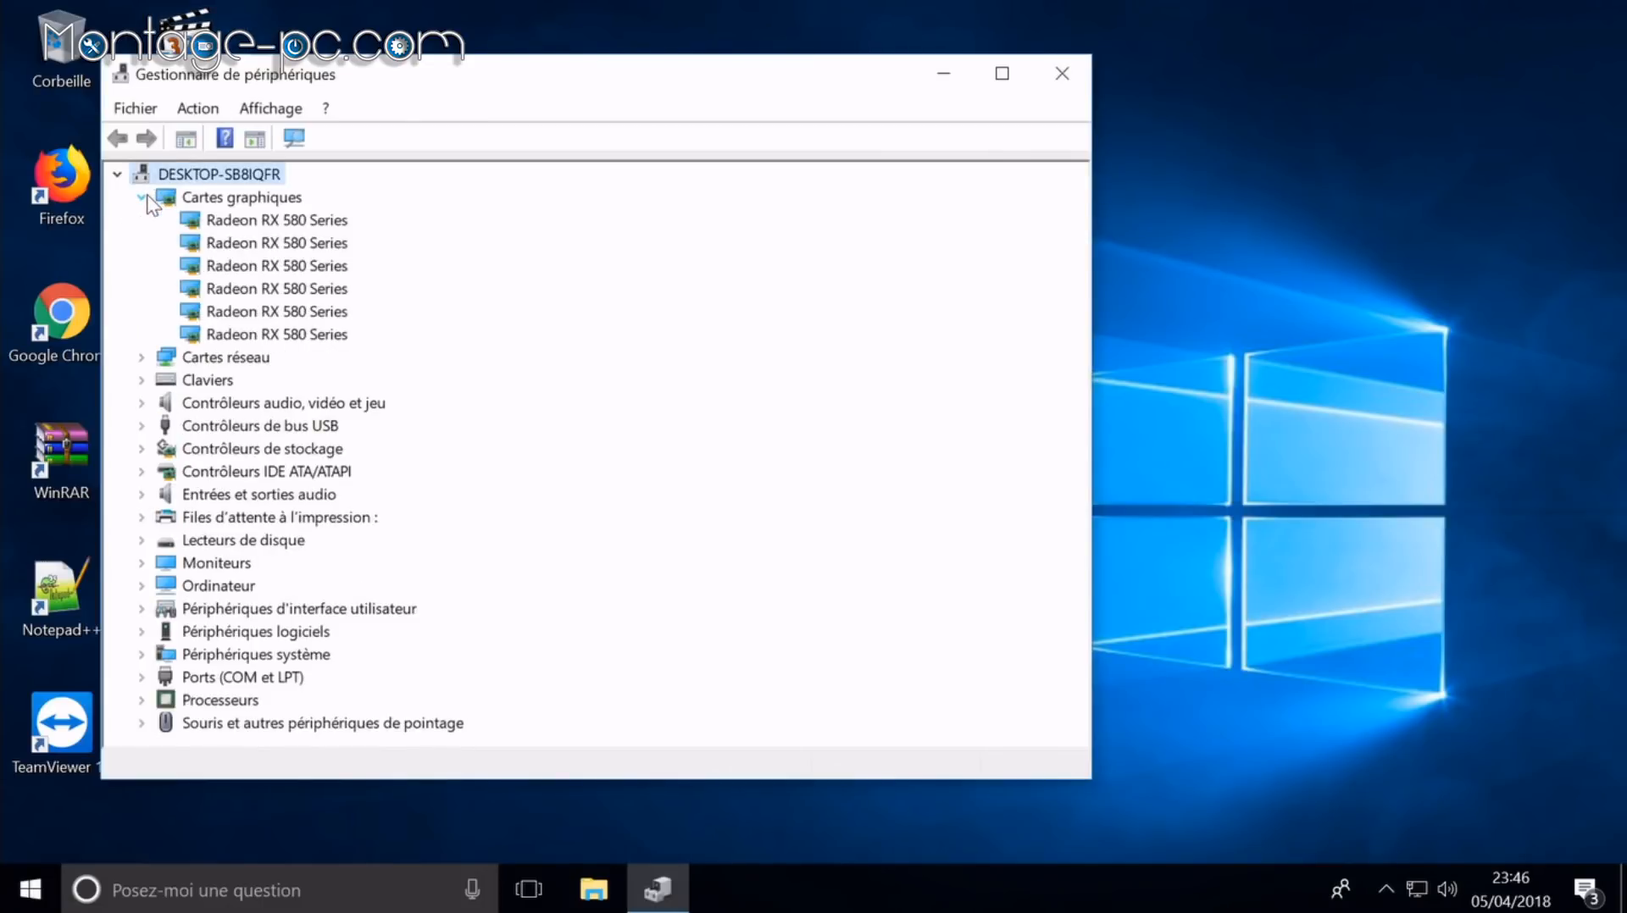
left_click(144, 197)
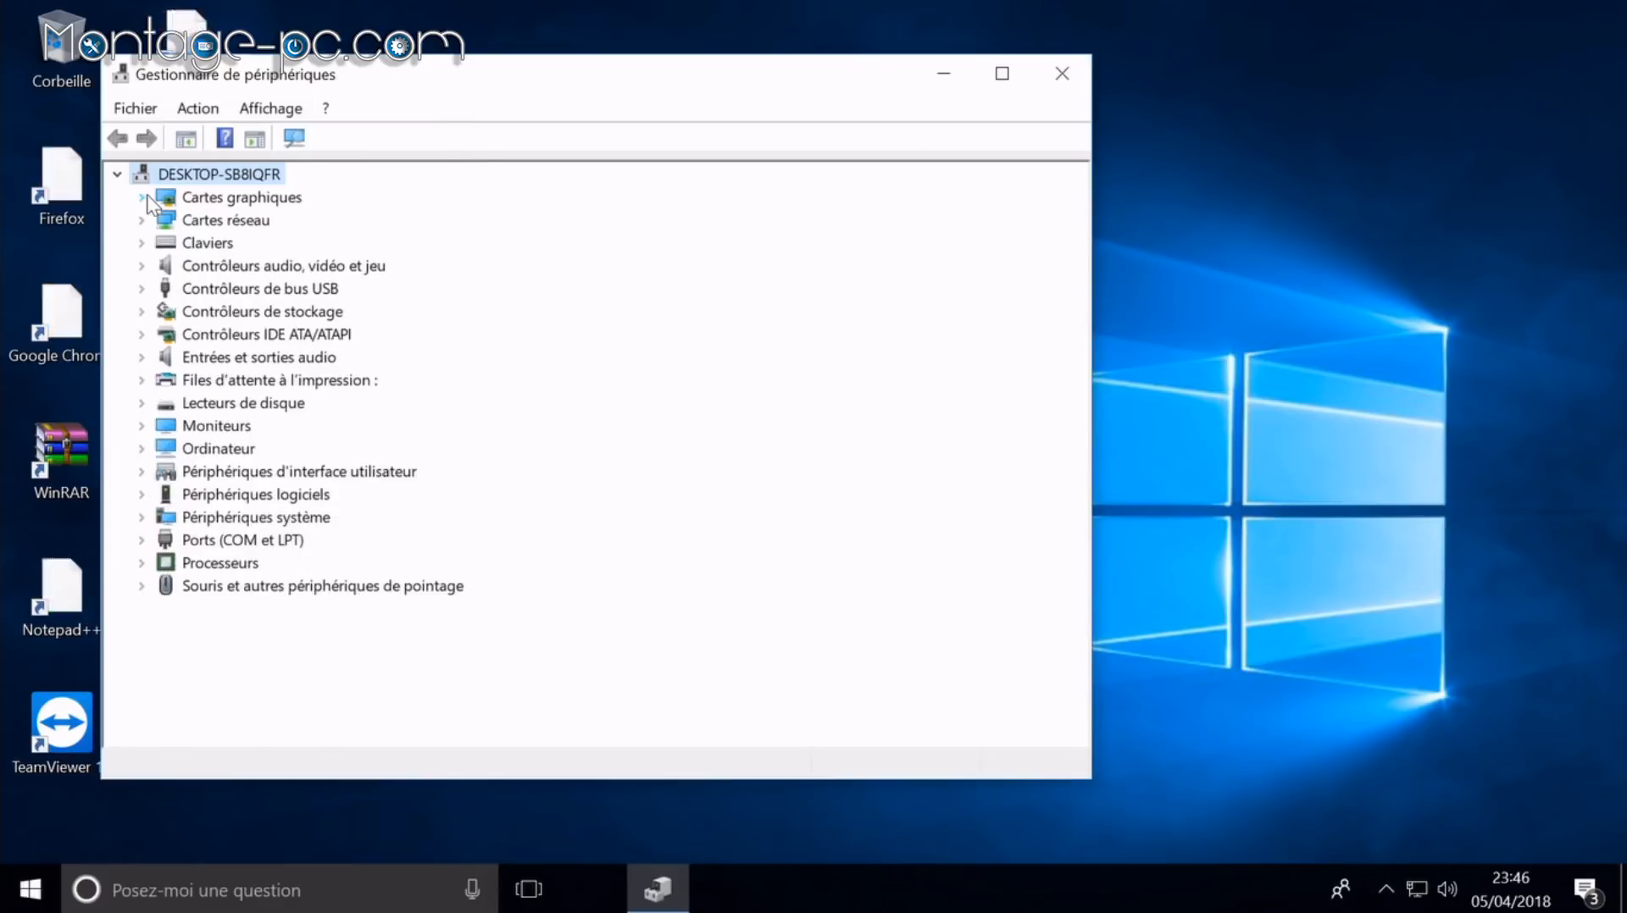
left_click(1061, 74)
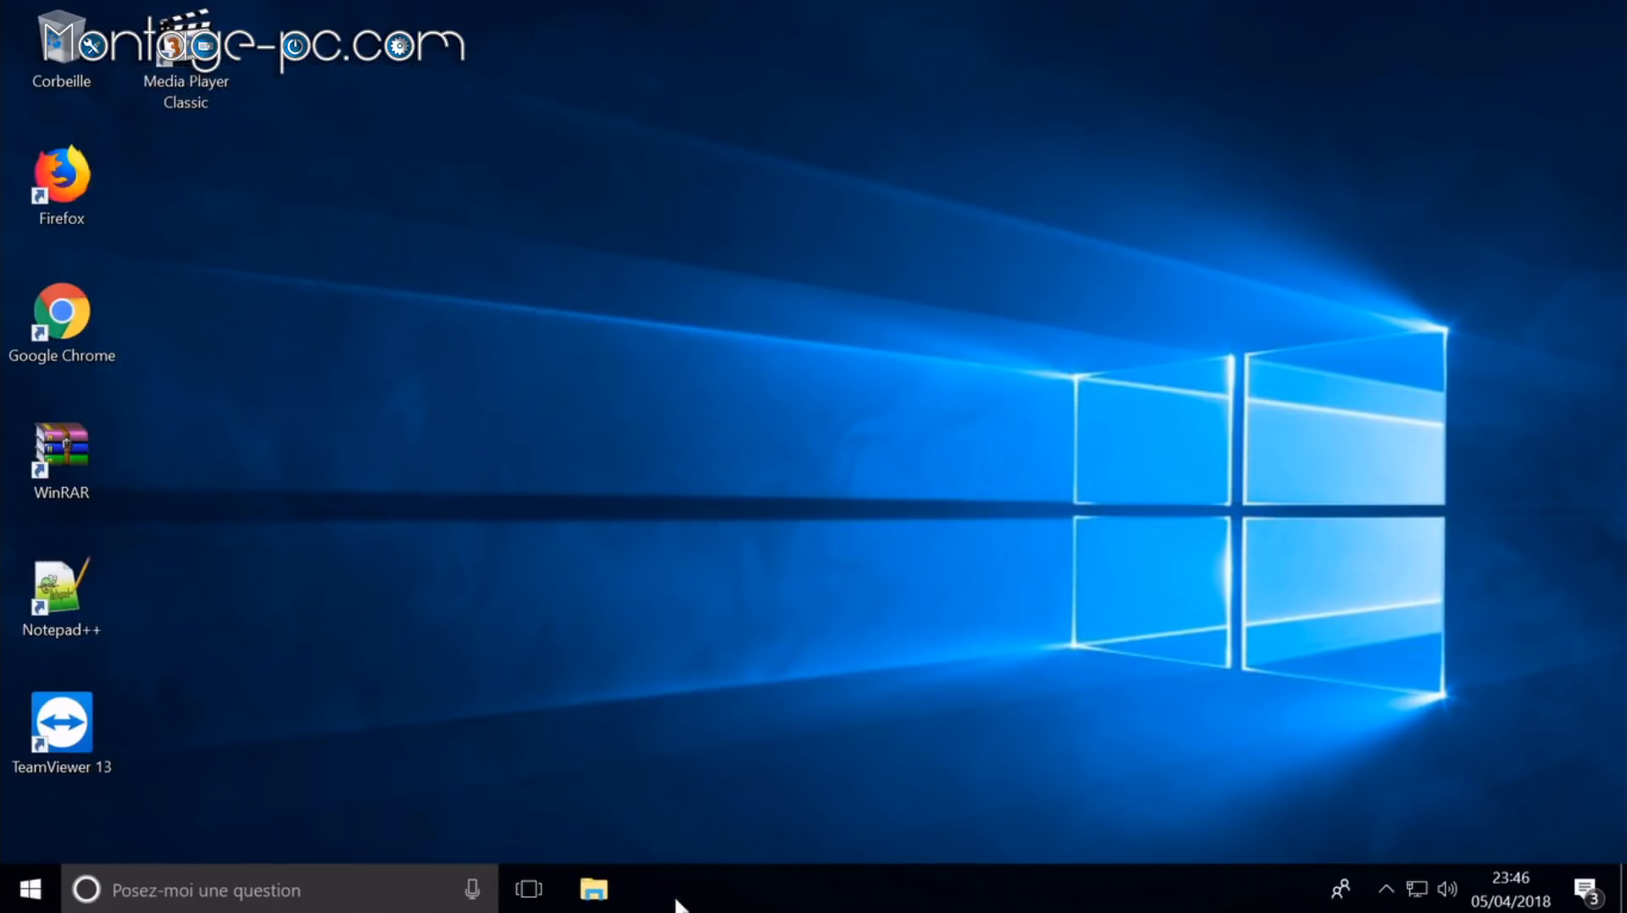
Step: Run the Crimson ReLive installer from Téléchargements and do the express driver installation
left_click(596, 890)
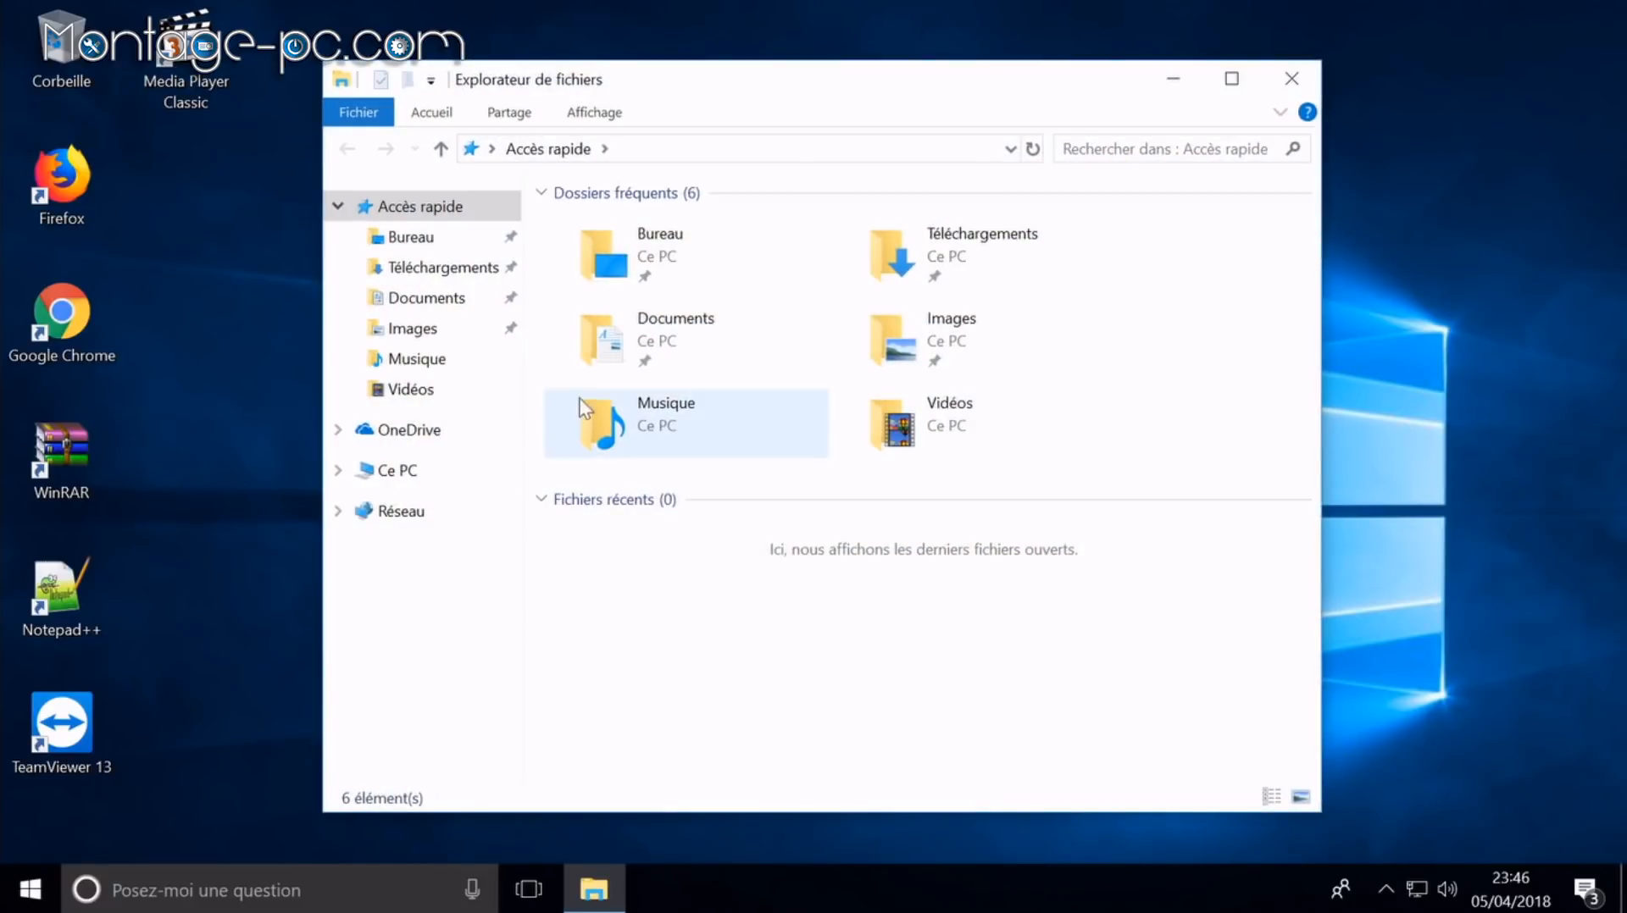
double_click(919, 254)
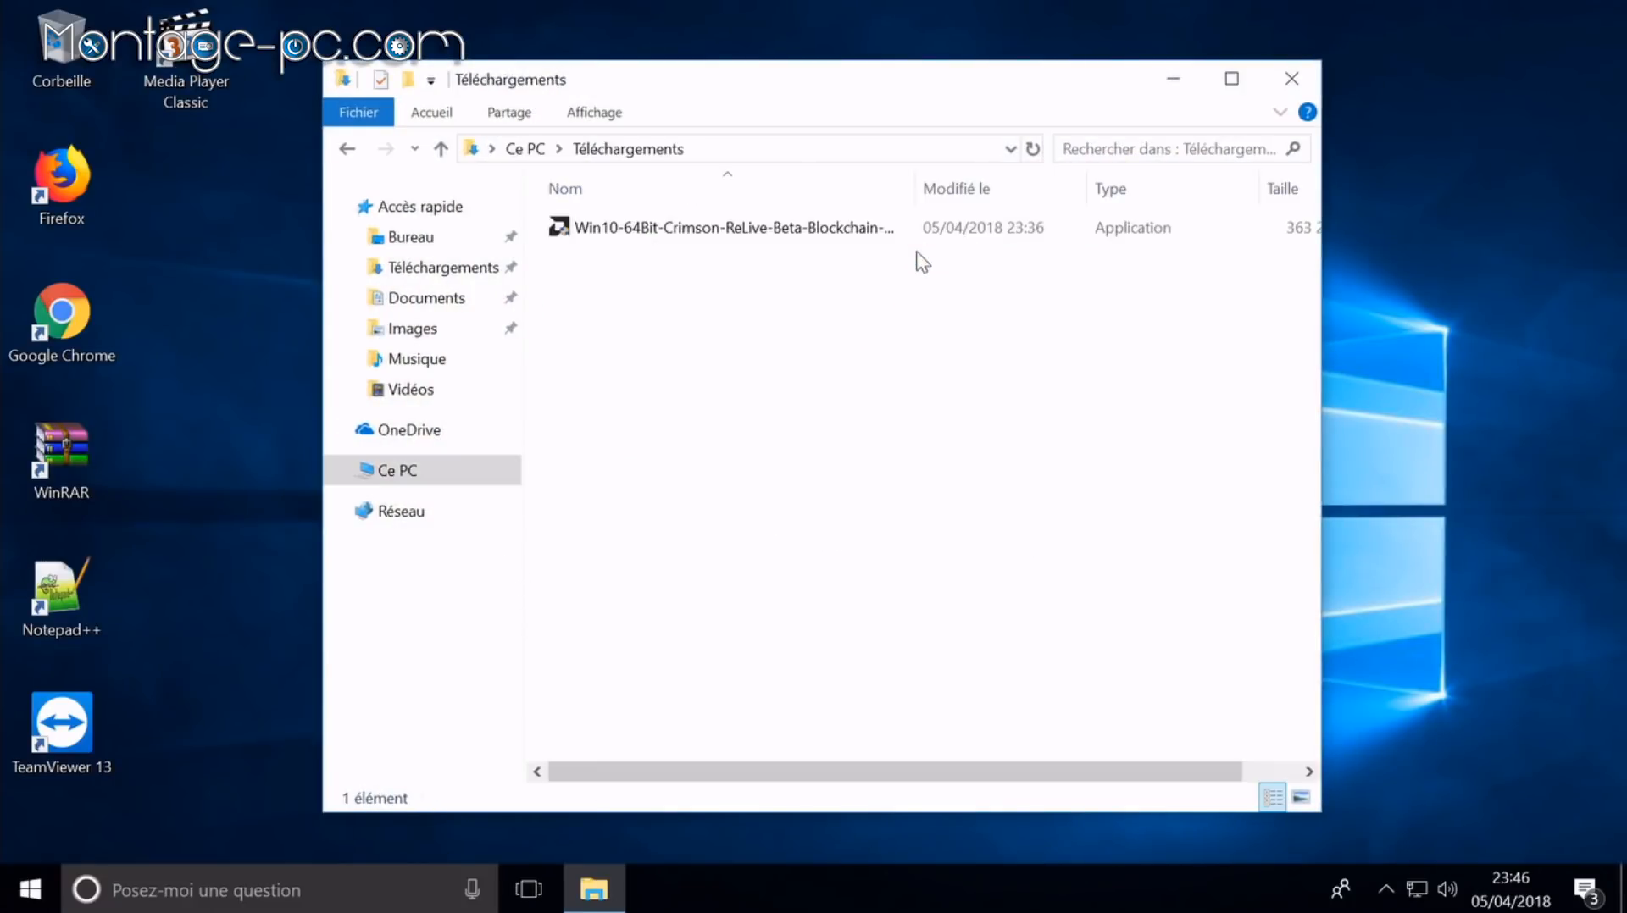
double_click(740, 237)
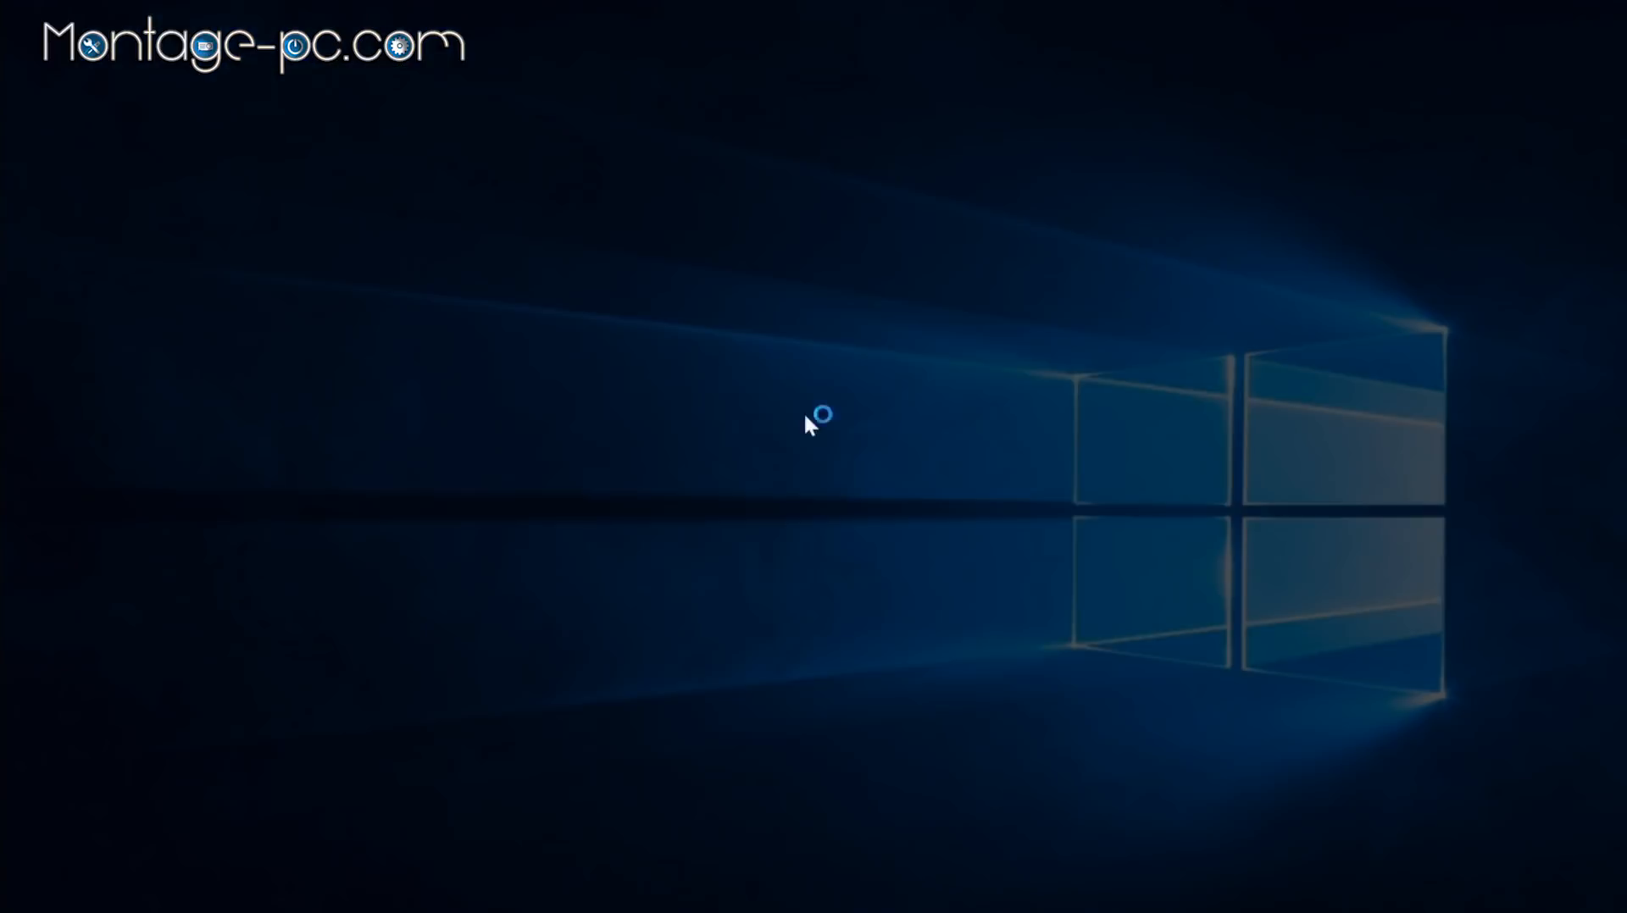
left_click(734, 617)
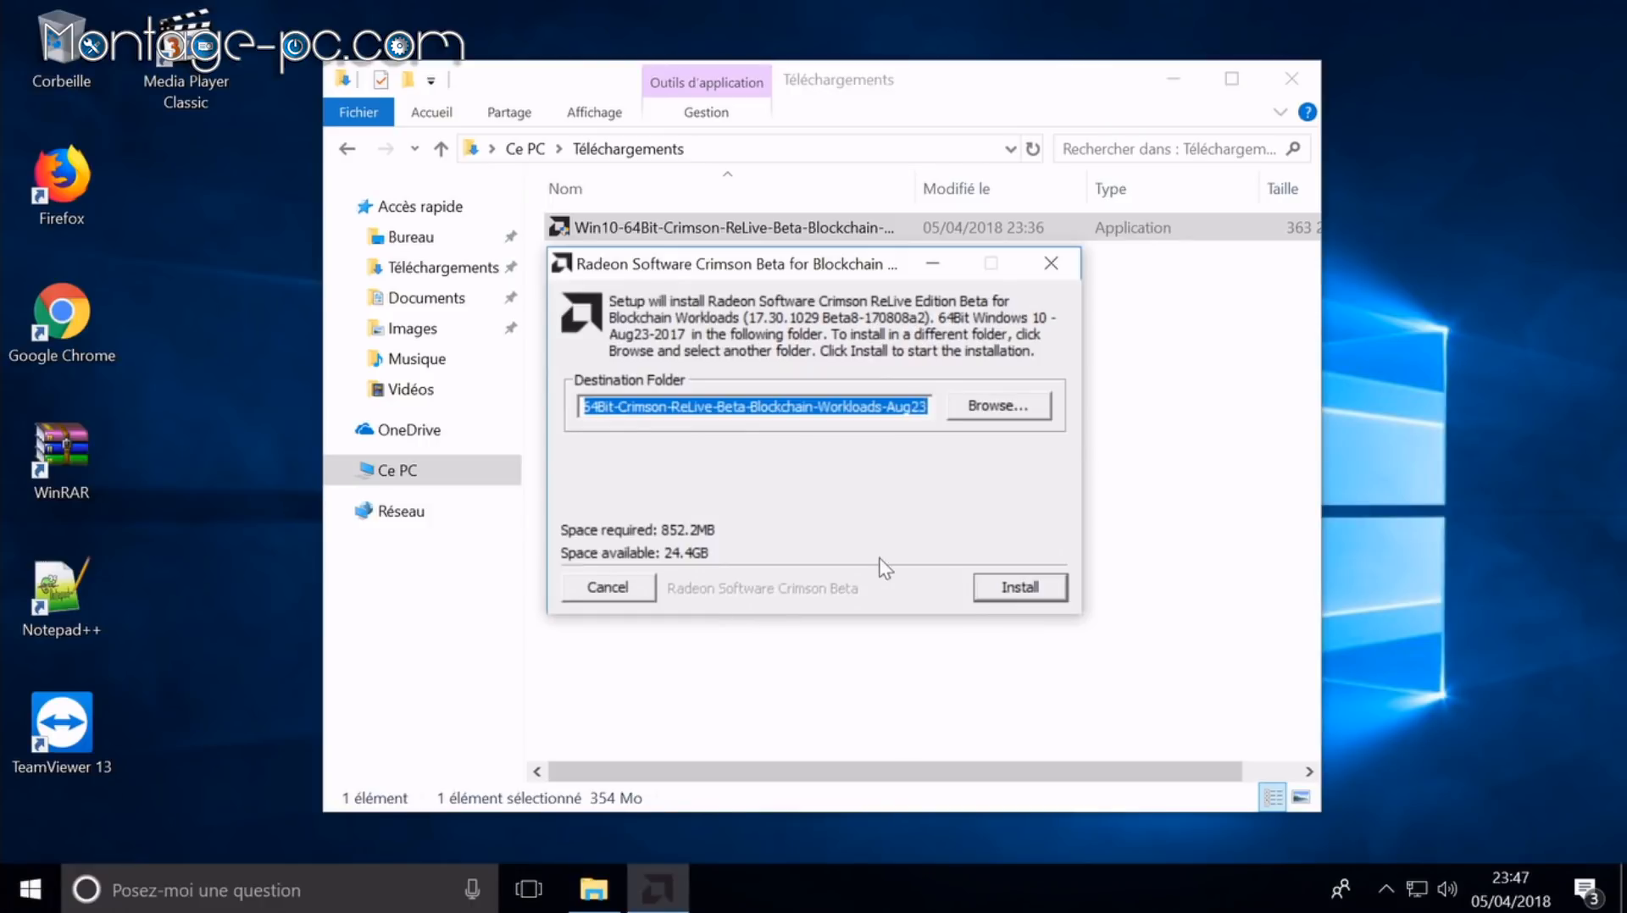
left_click(1019, 587)
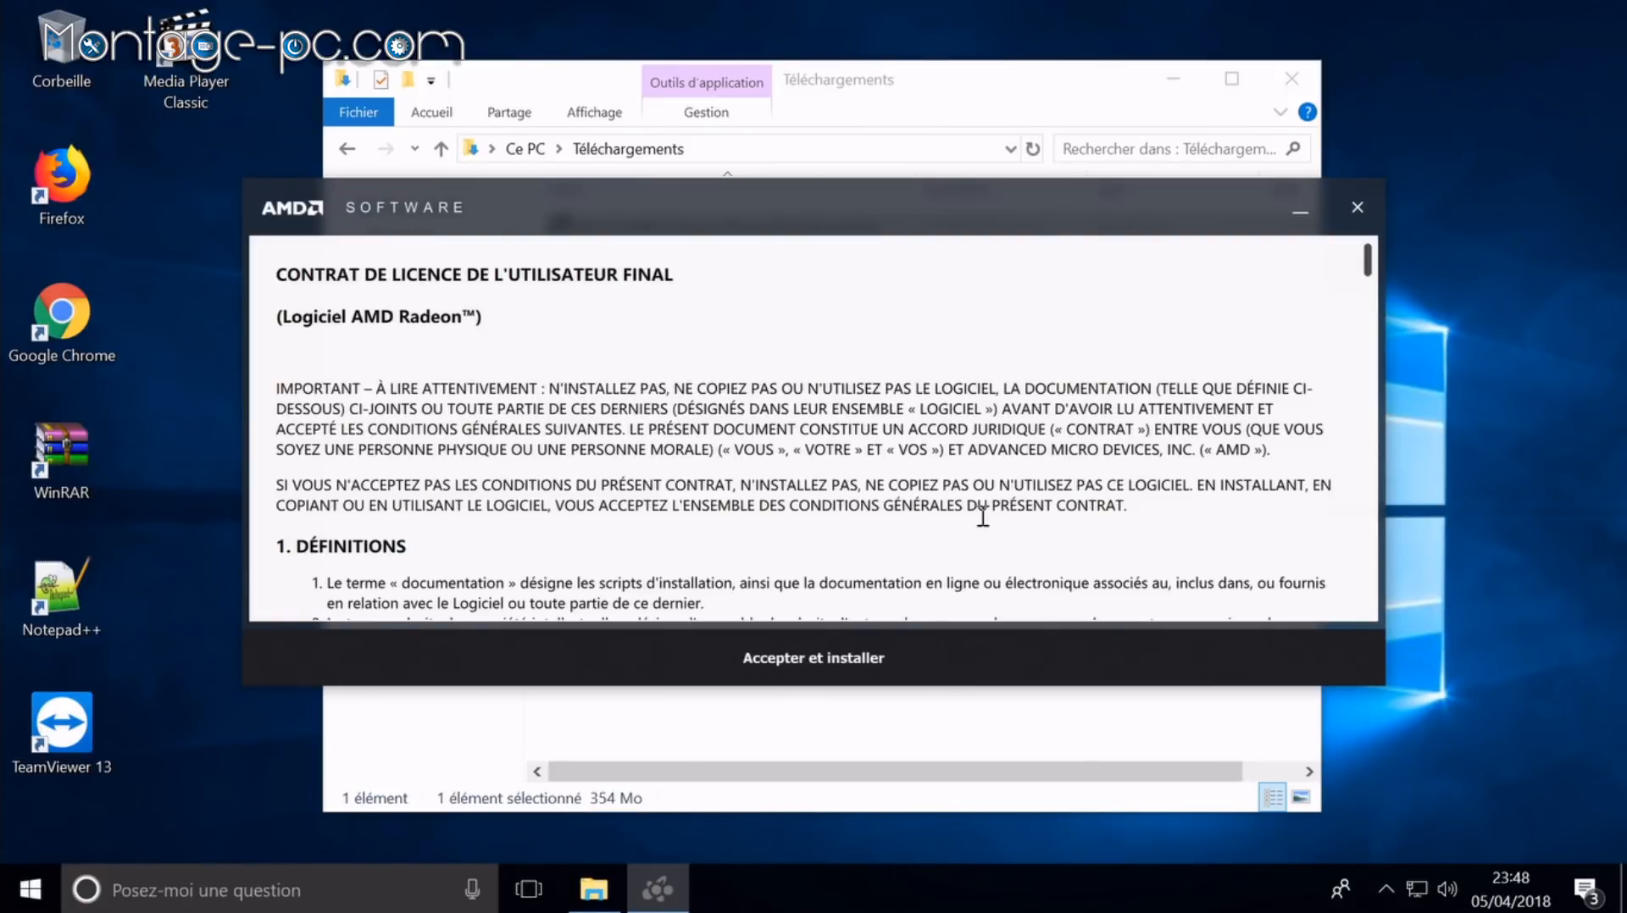
left_click(888, 644)
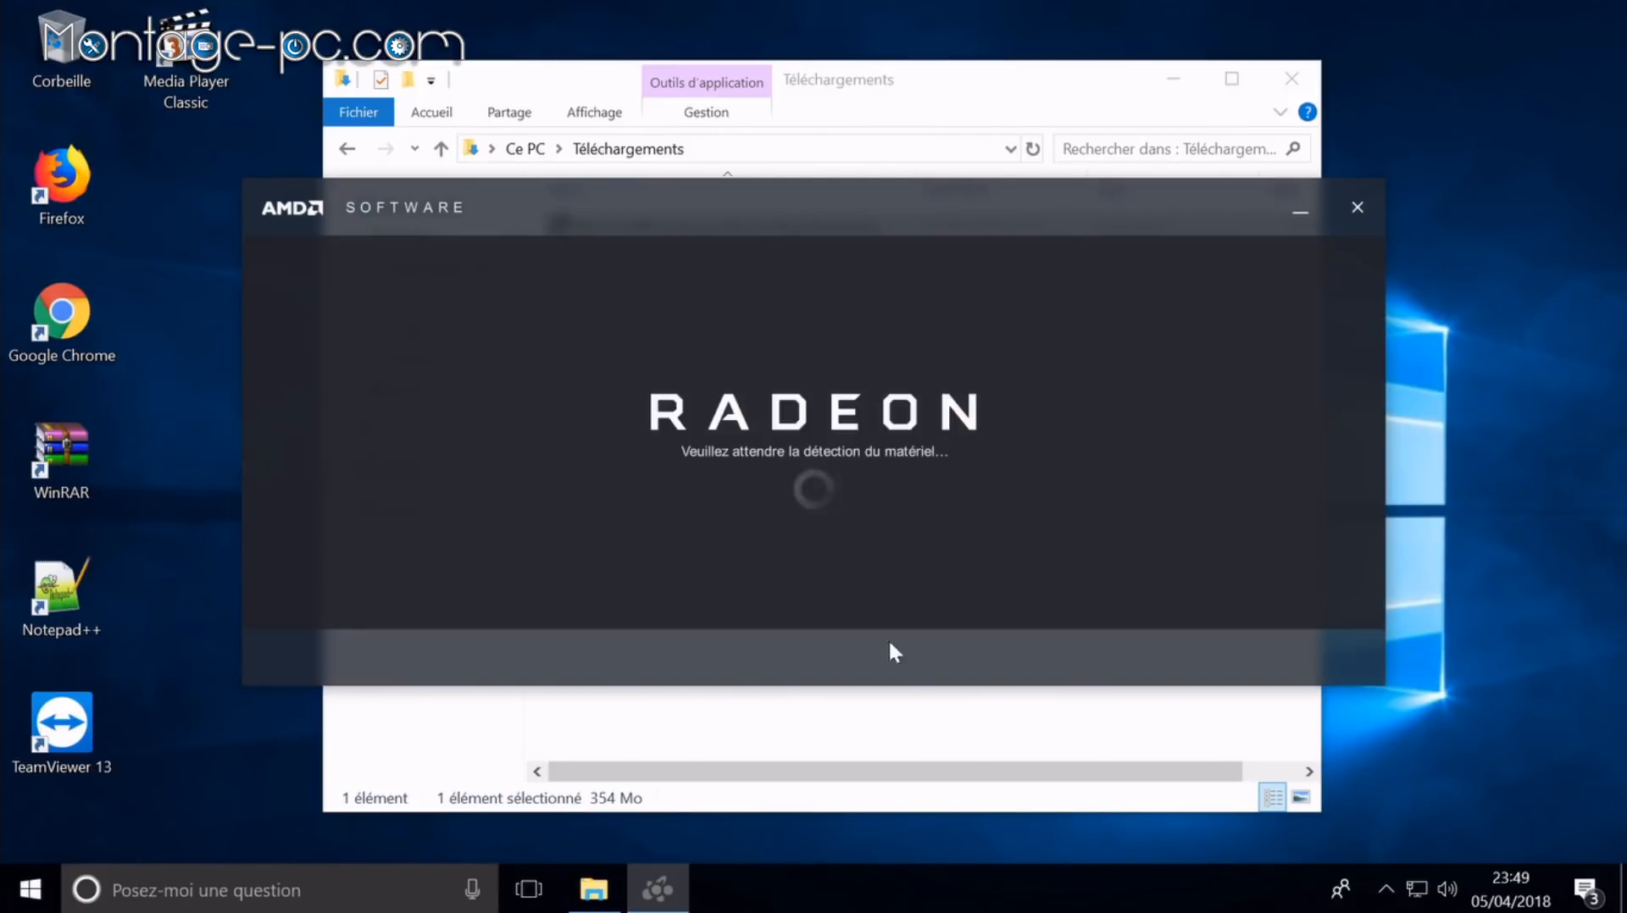
left_click(670, 658)
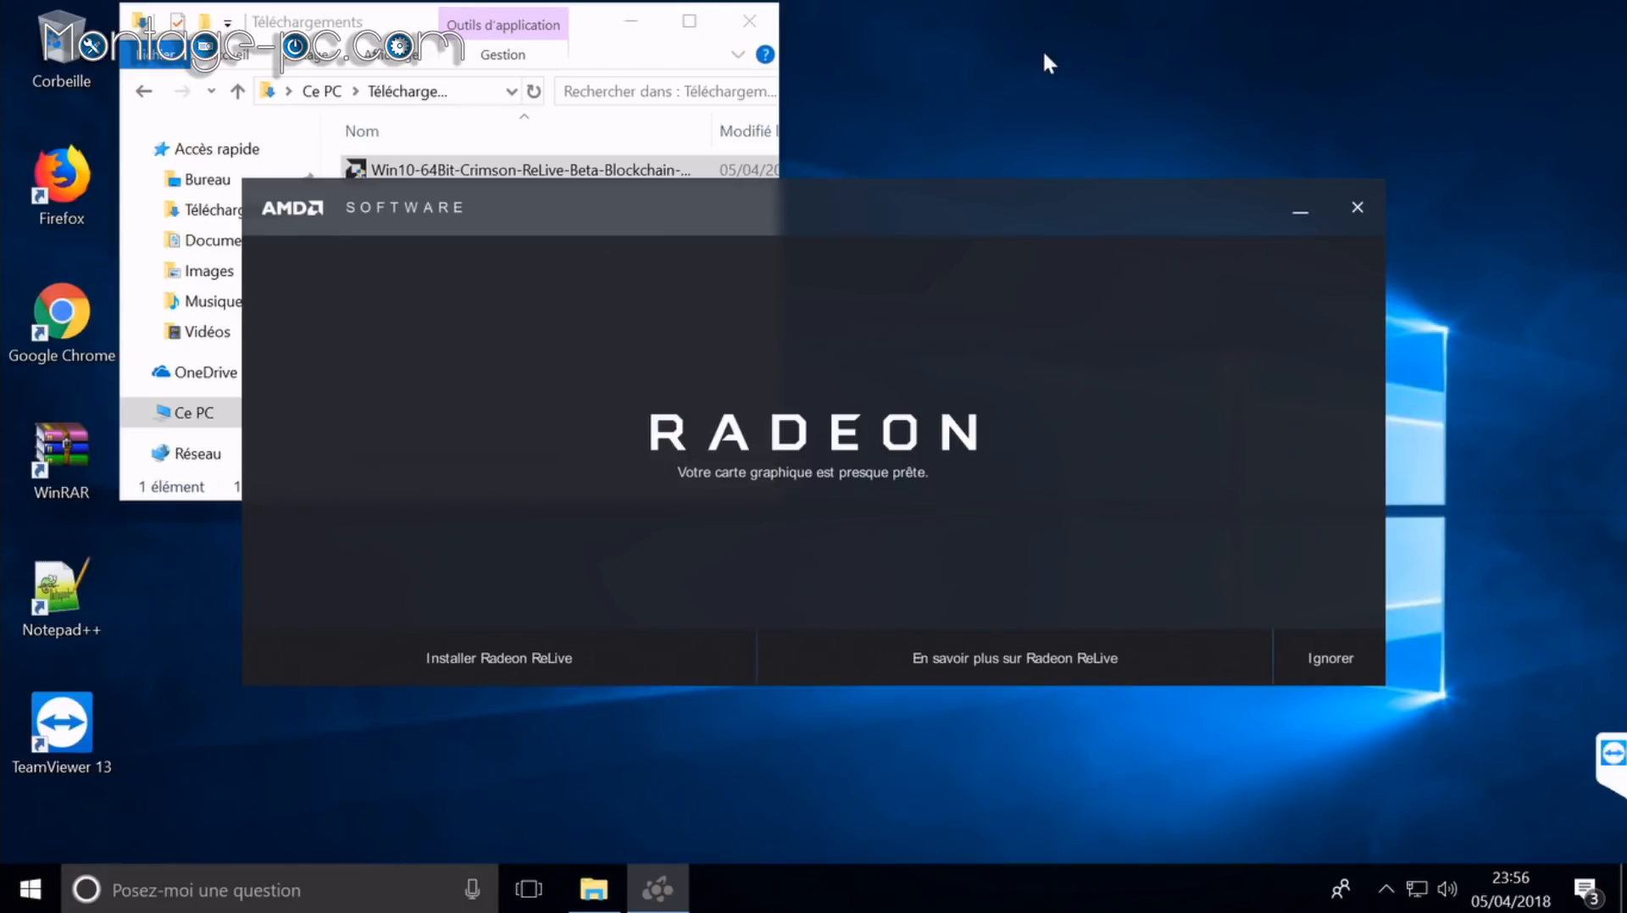
Step: Skip Radeon ReLive, enable keeping the system up to date, and restart the PC
left_click(1332, 660)
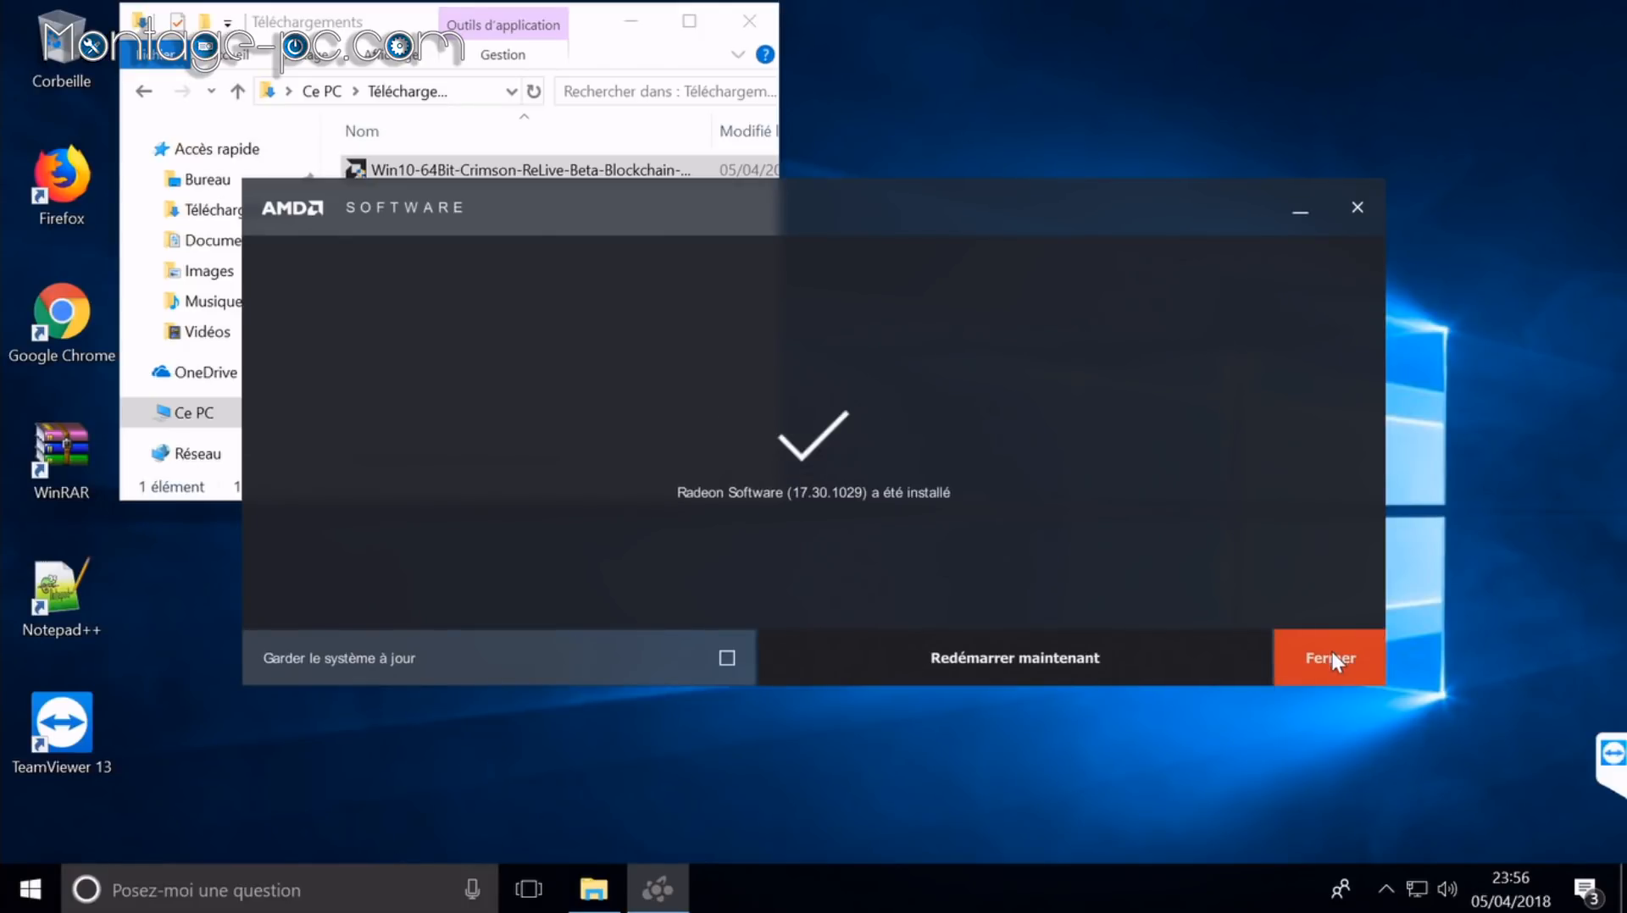
left_click(663, 663)
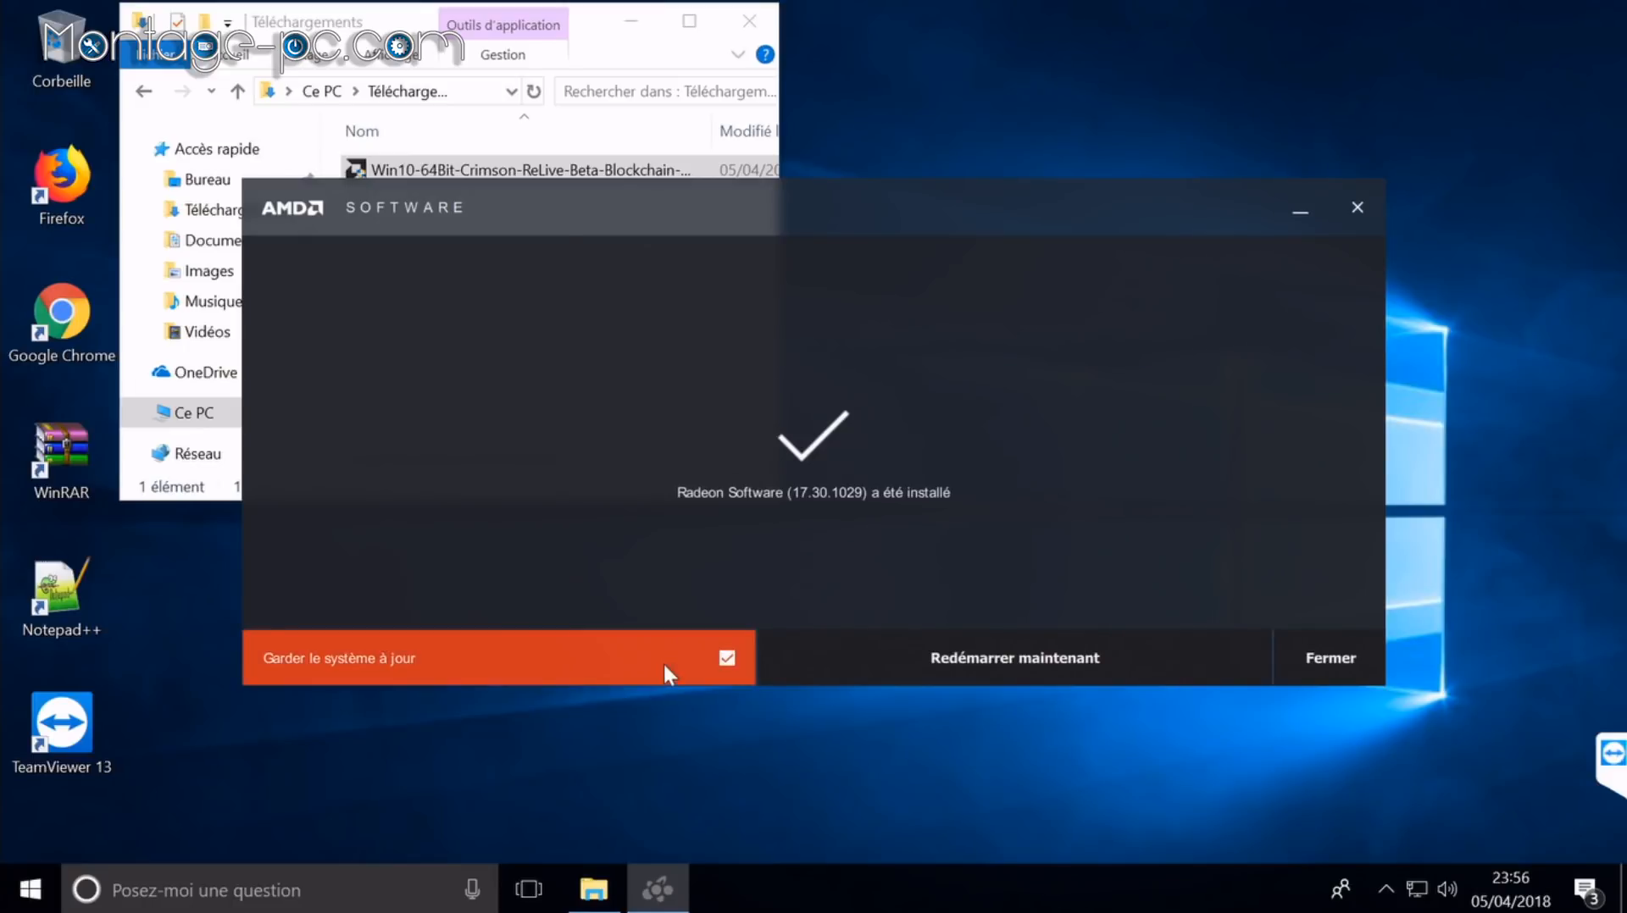
left_click(960, 658)
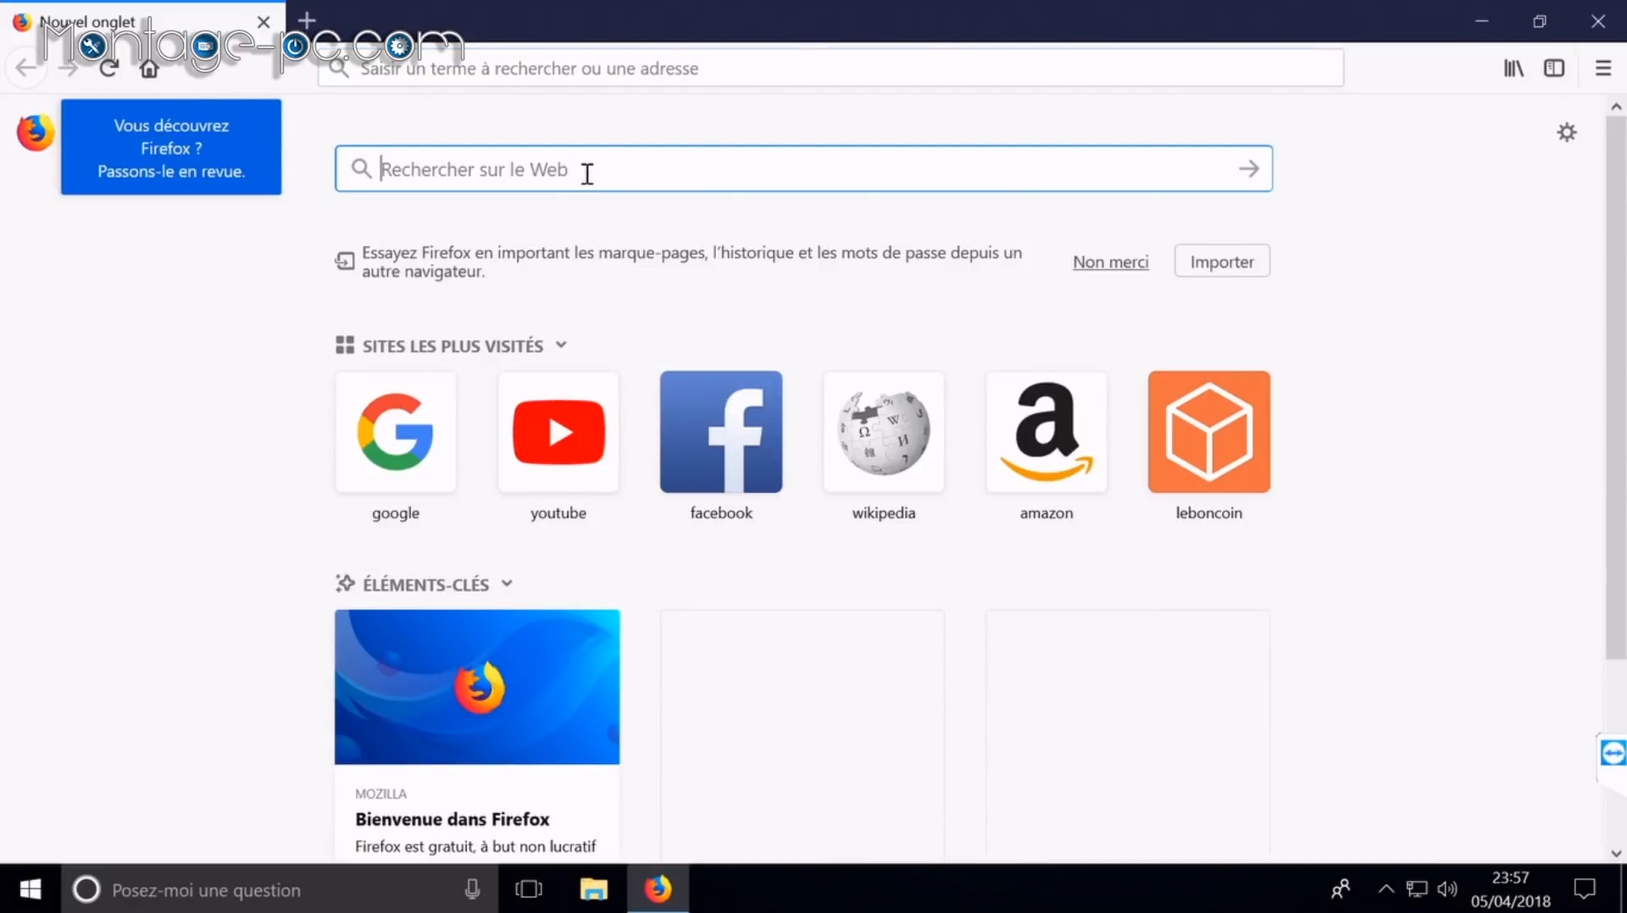
Step: Search Google for nanopool and open the Ethereum pool's help guide on nanopool.org
type("nanopool")
key("Return")
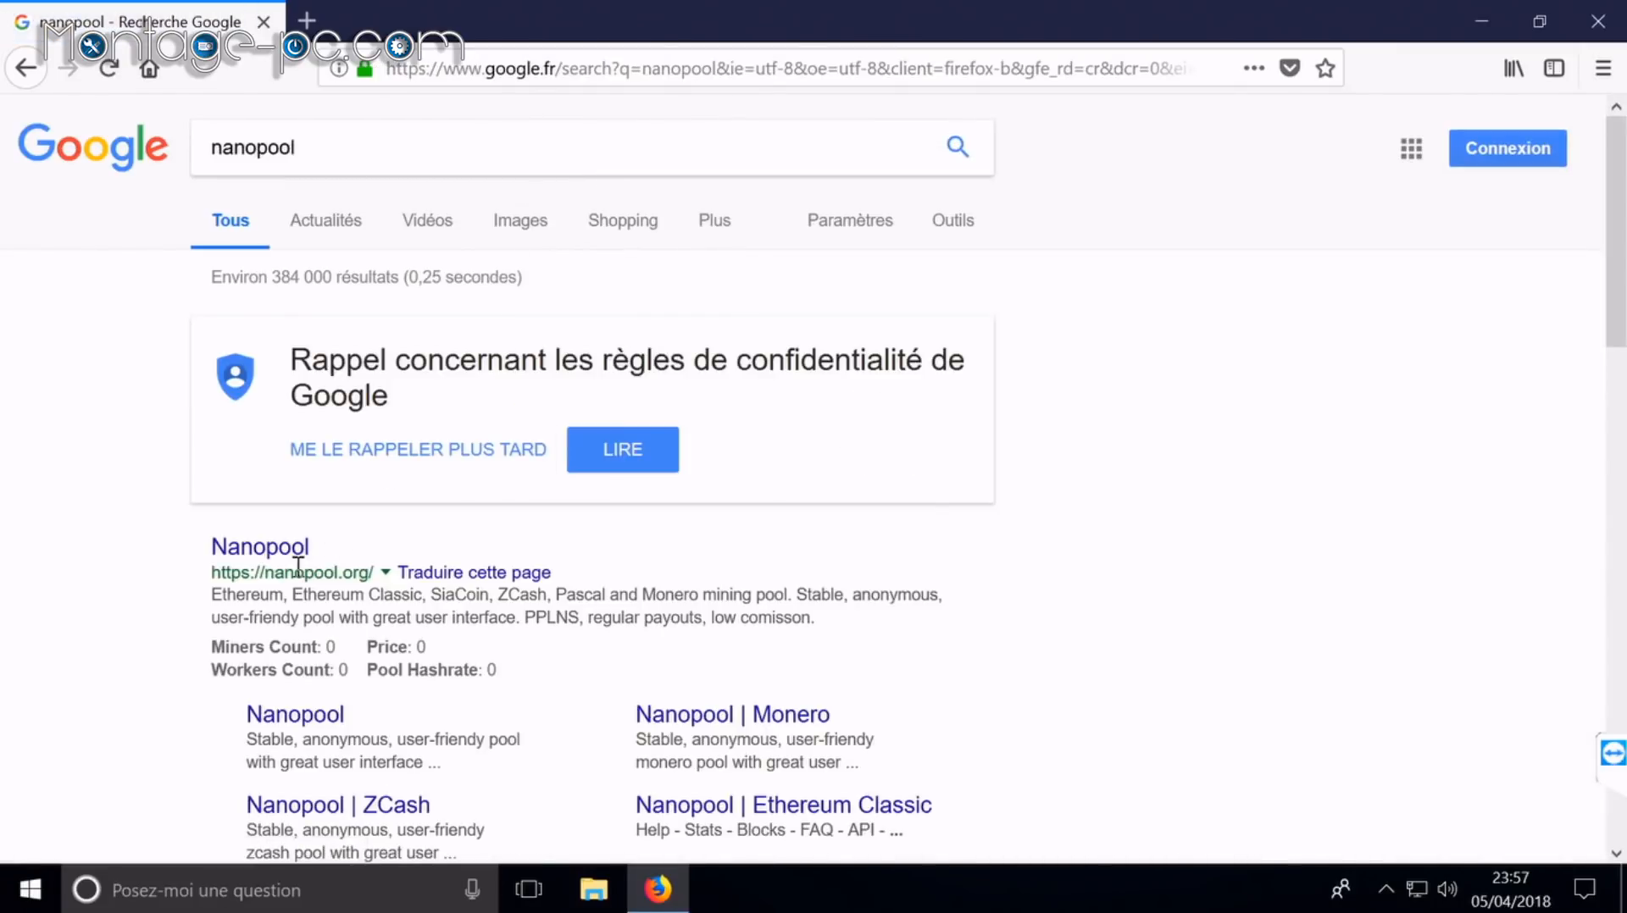
left_click(288, 552)
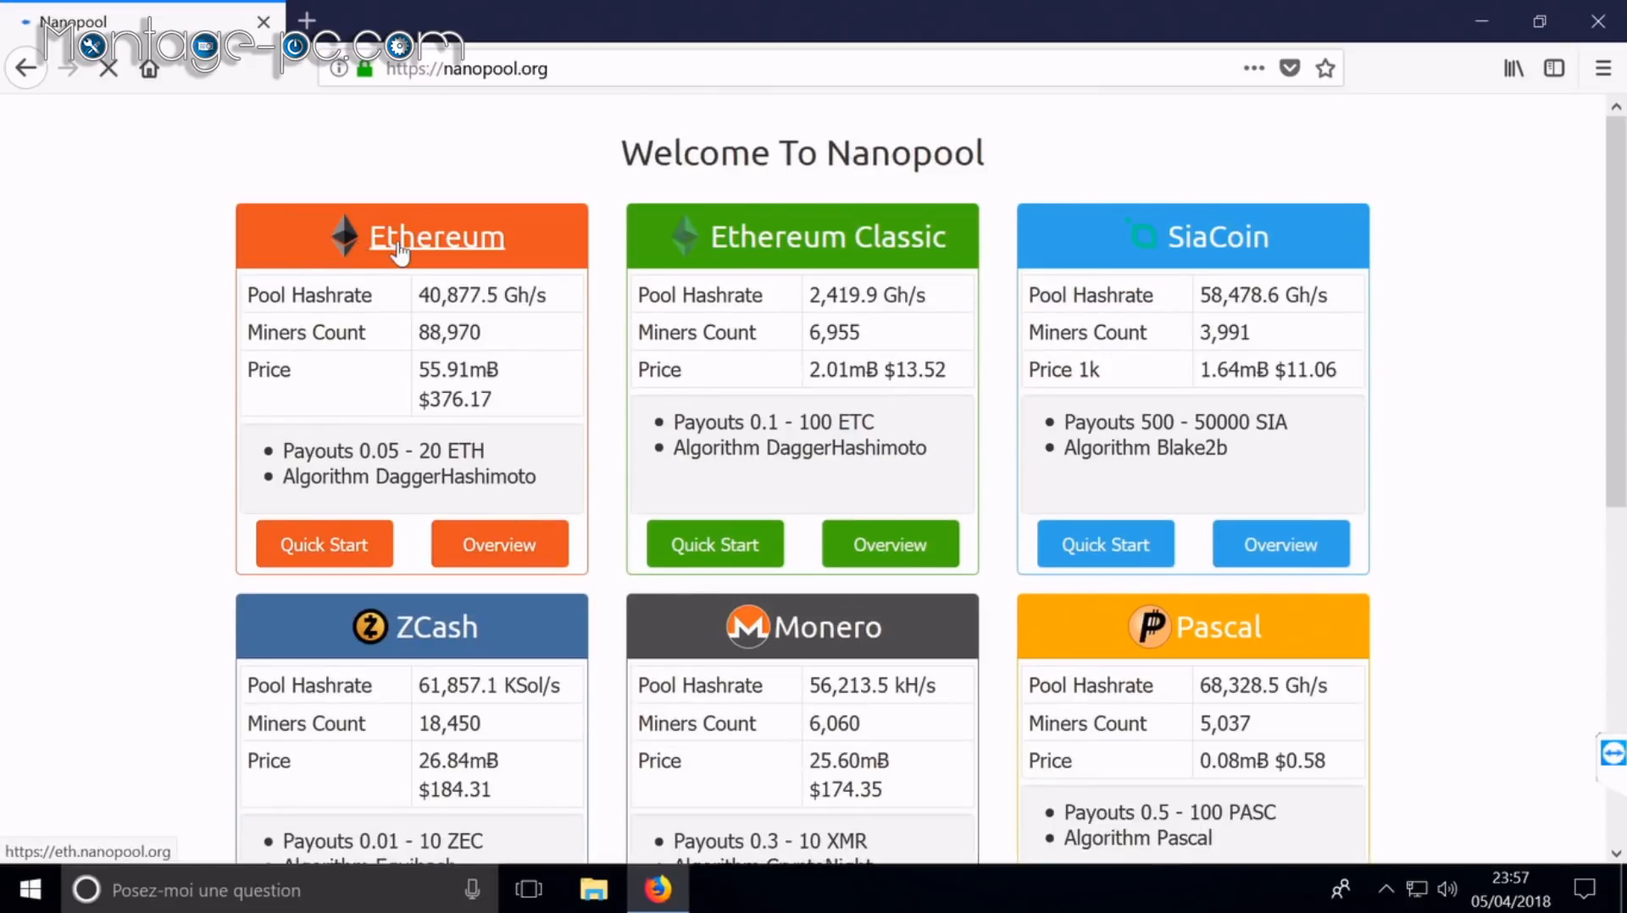
left_click(532, 264)
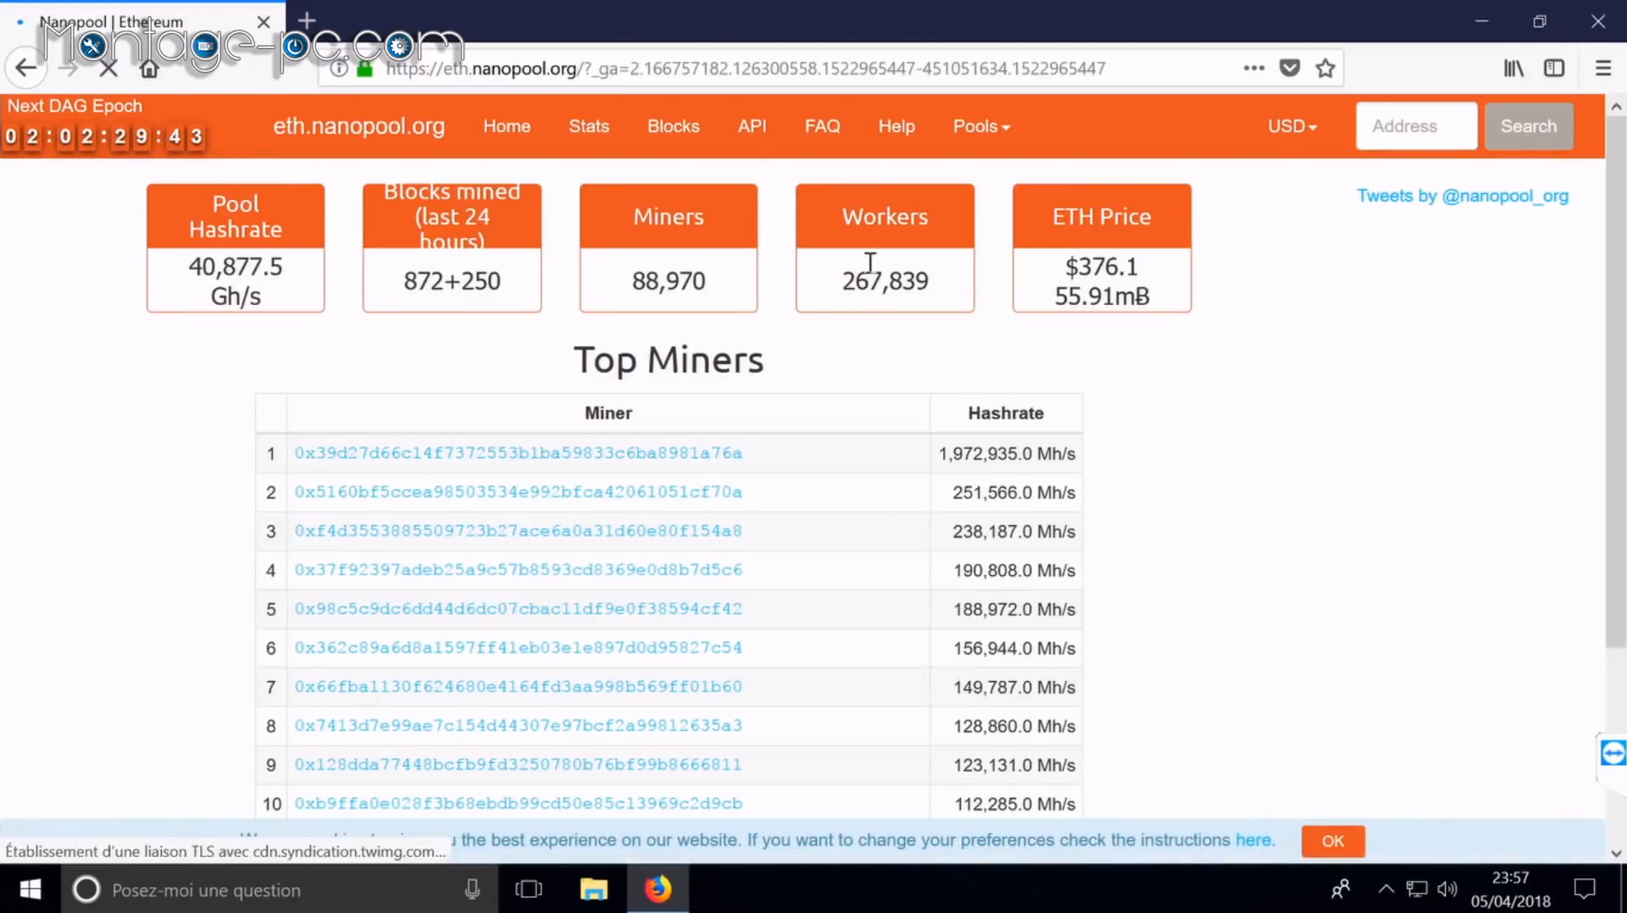
left_click(891, 129)
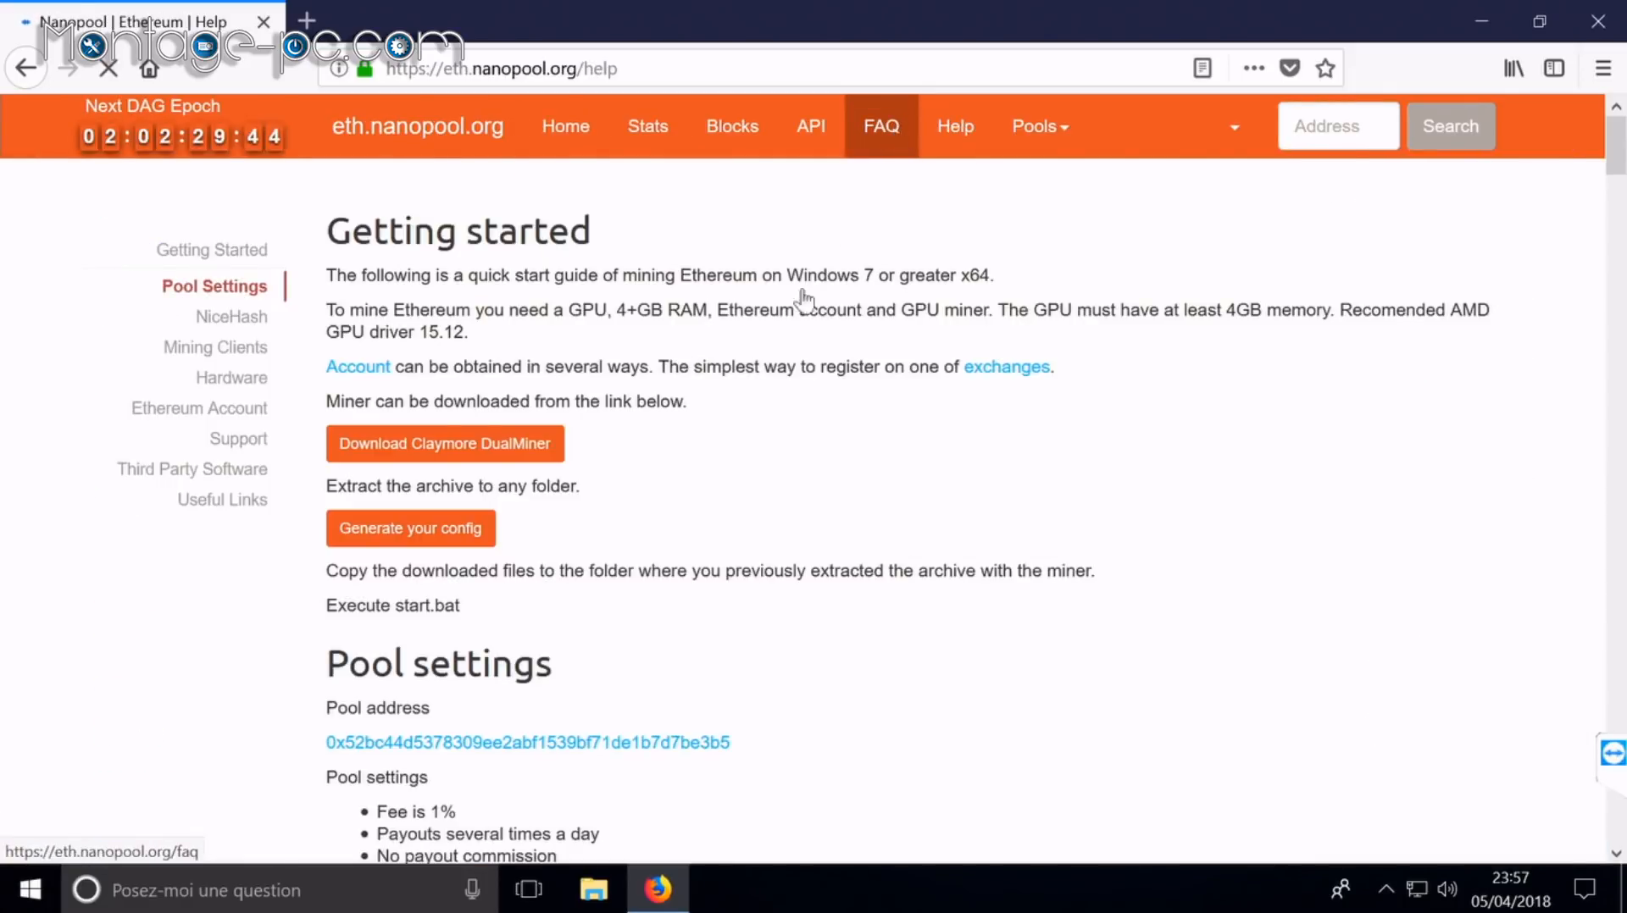
Step: Download the Claymore DualMiner archive and save it to disk
left_click(466, 457)
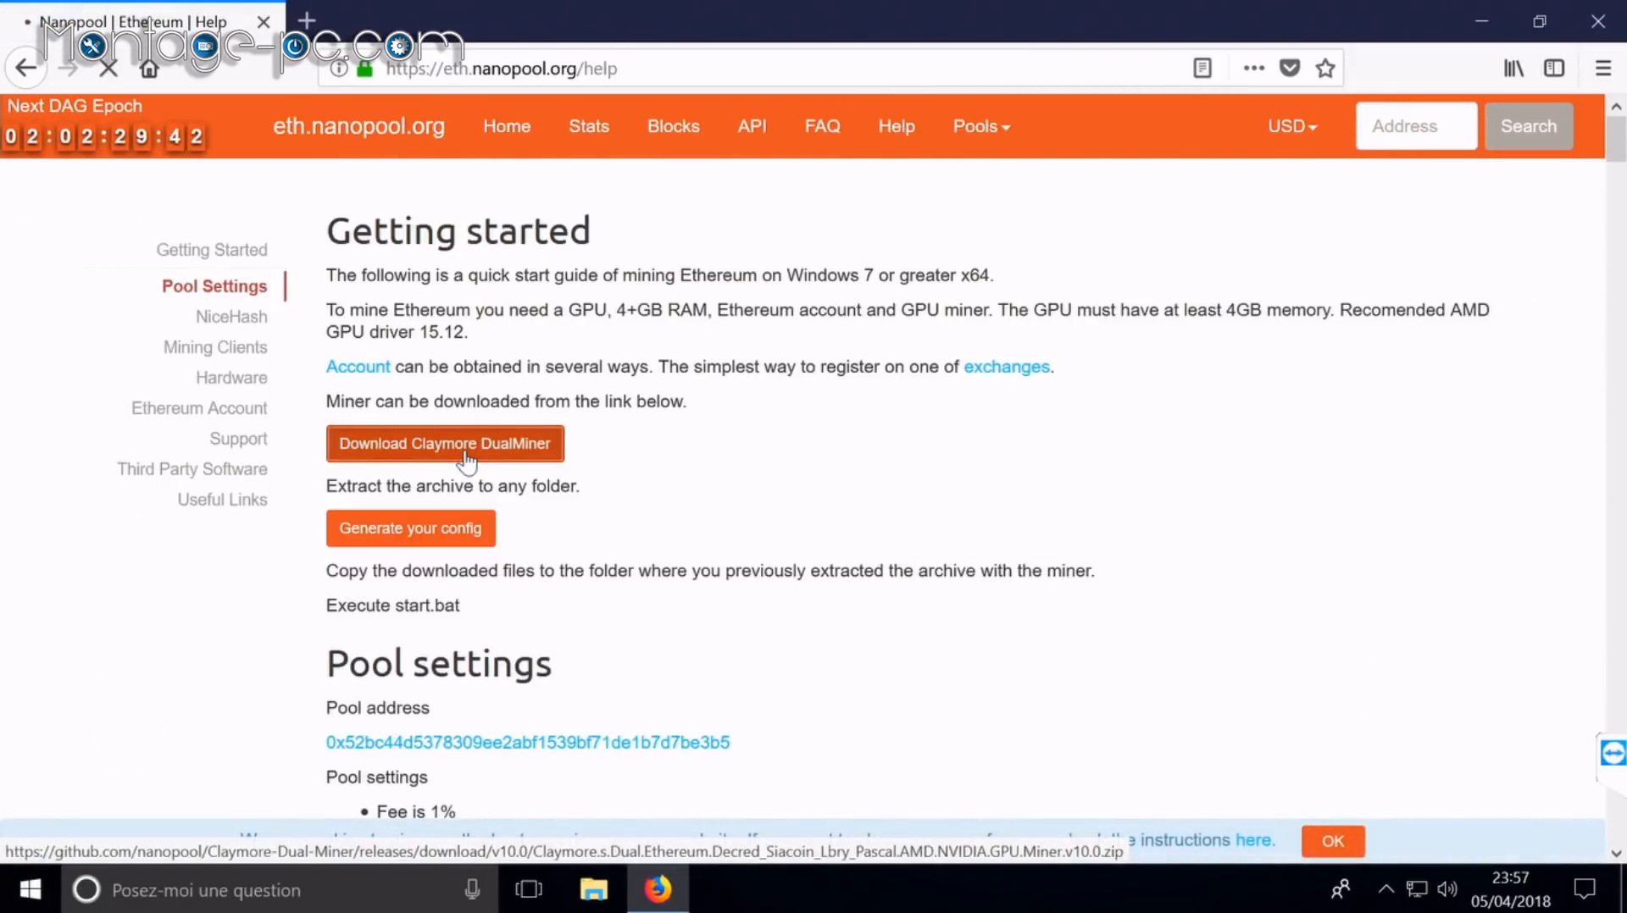
left_click(716, 470)
left_click(895, 583)
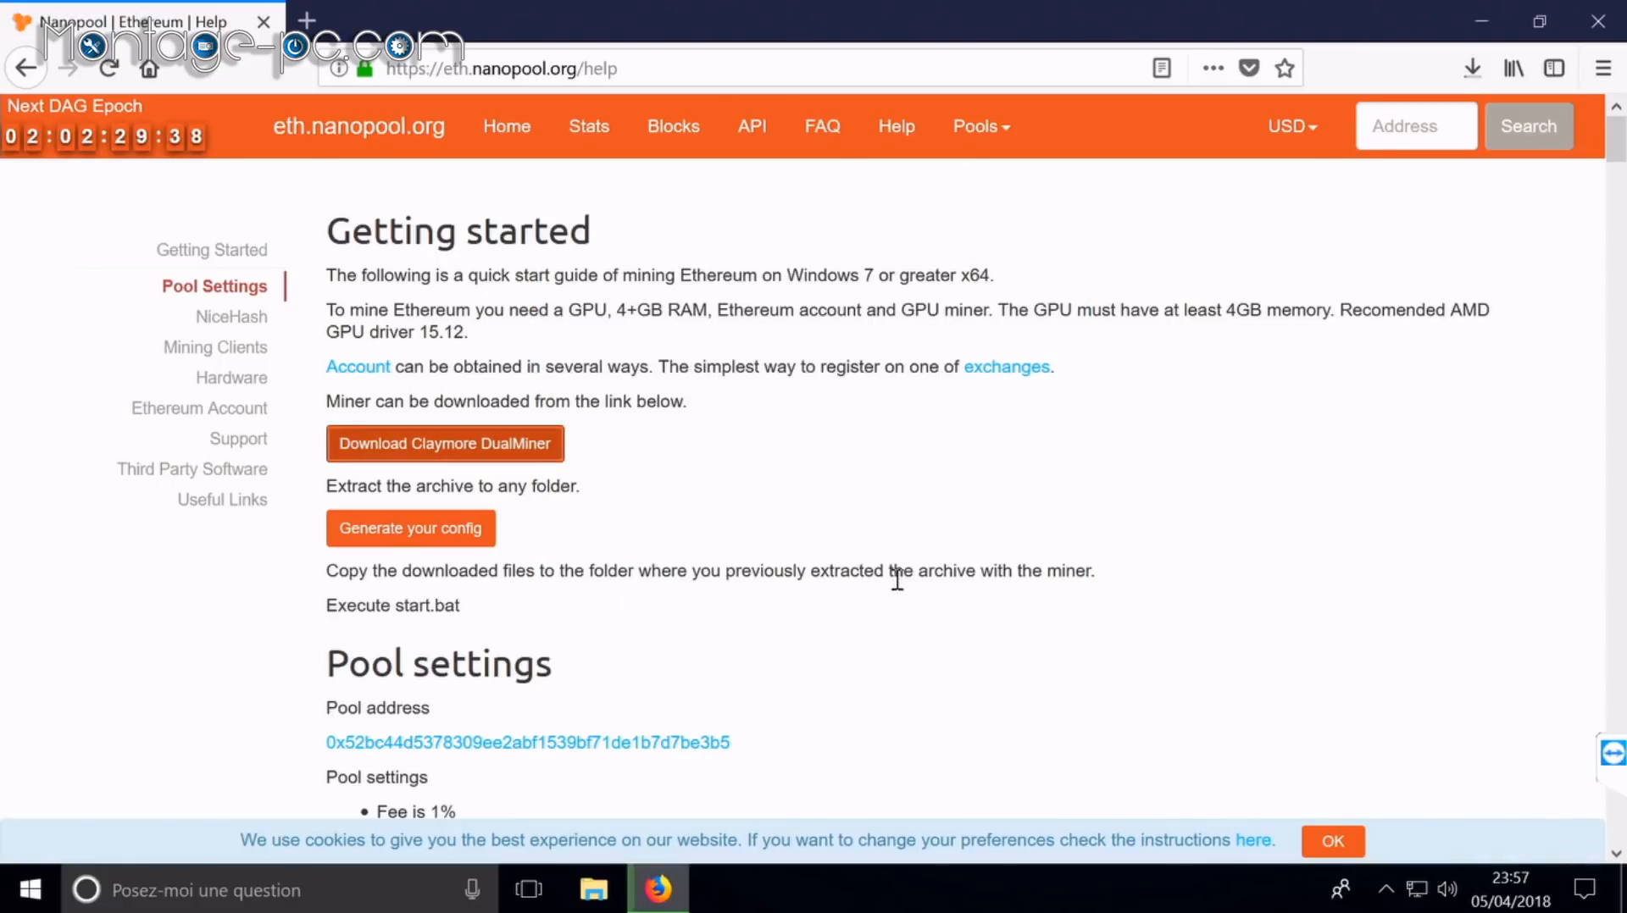
Step: In the Claymore config generator, choose Windows and AMD, worker RIG6580, and enter the account e-mail
left_click(483, 541)
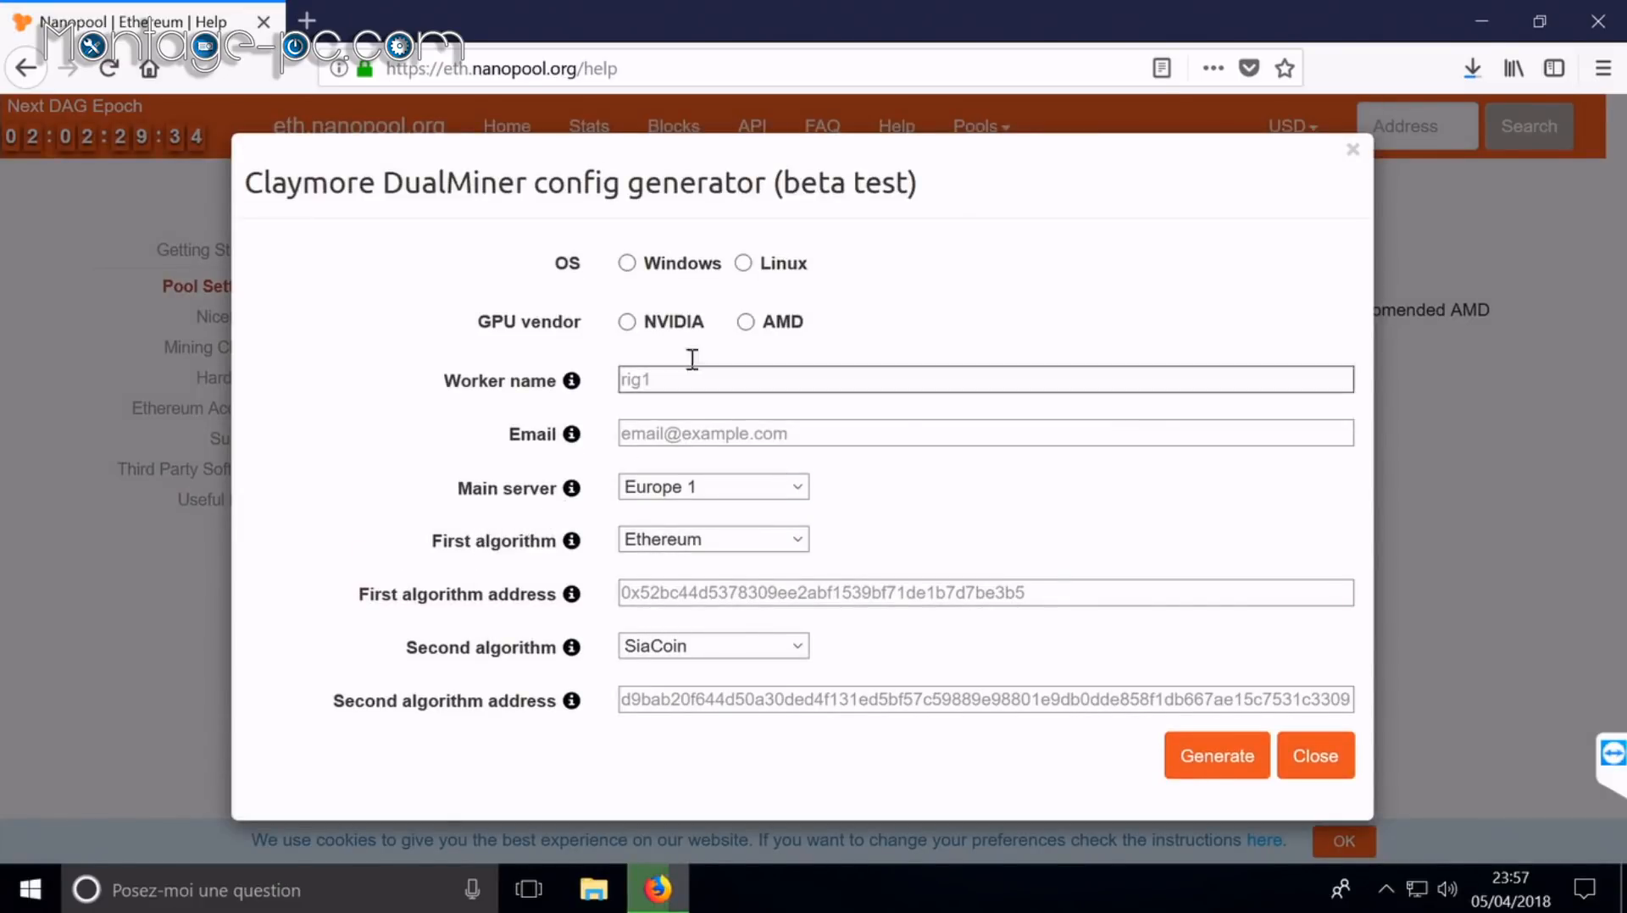
left_click(676, 267)
left_click(778, 329)
left_click(743, 373)
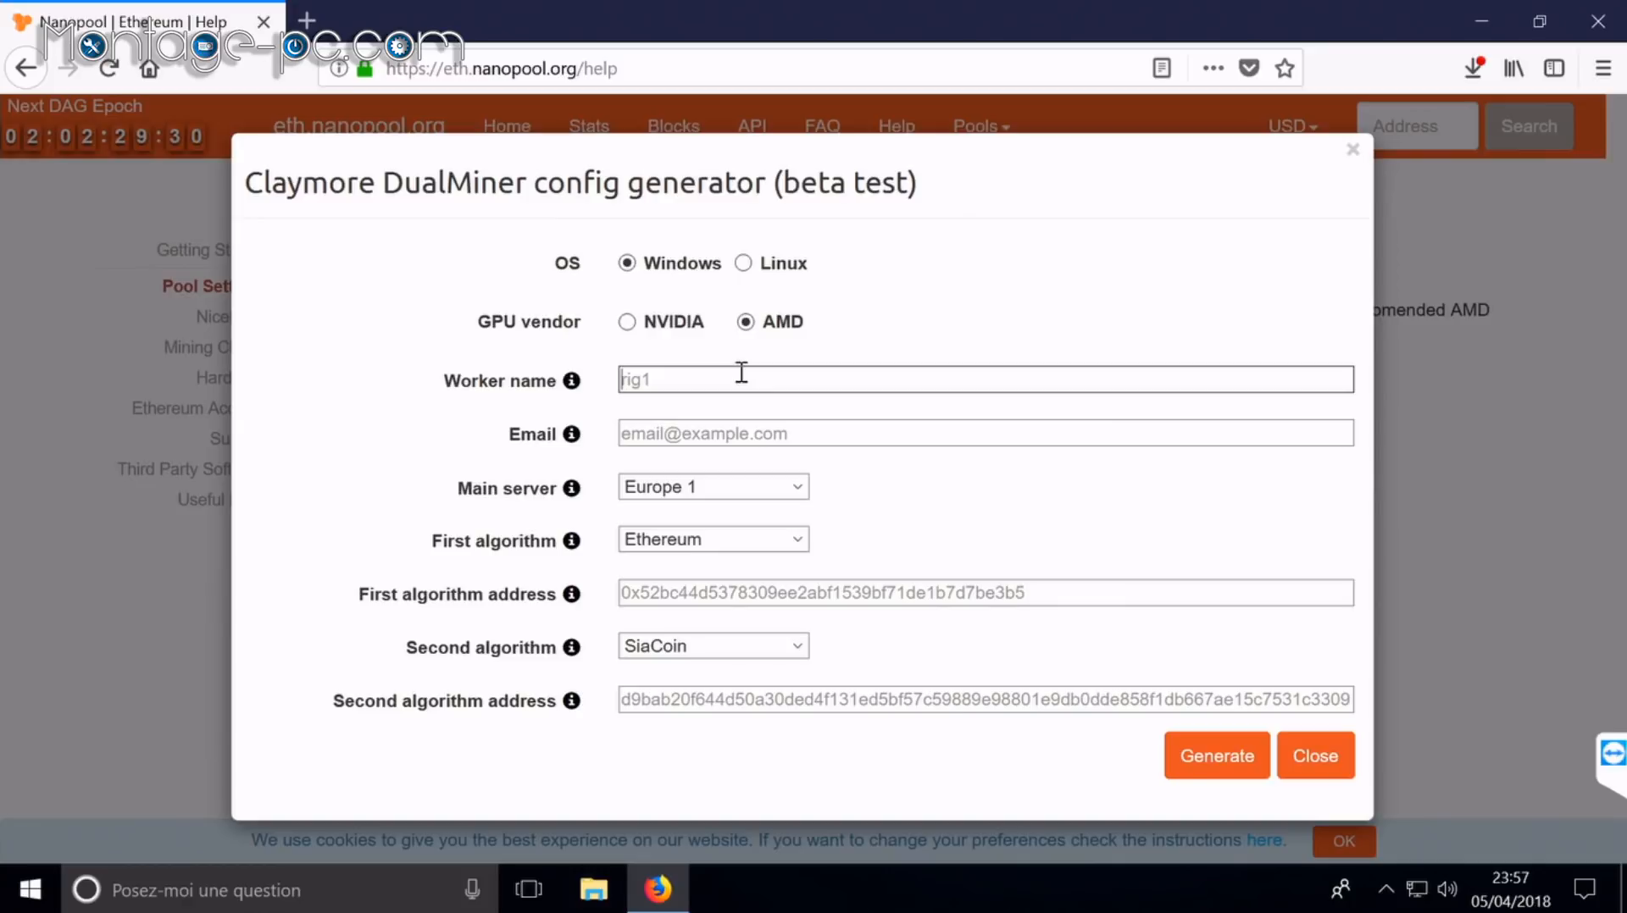
type("RIG6580_1")
key("Tab")
type("***")
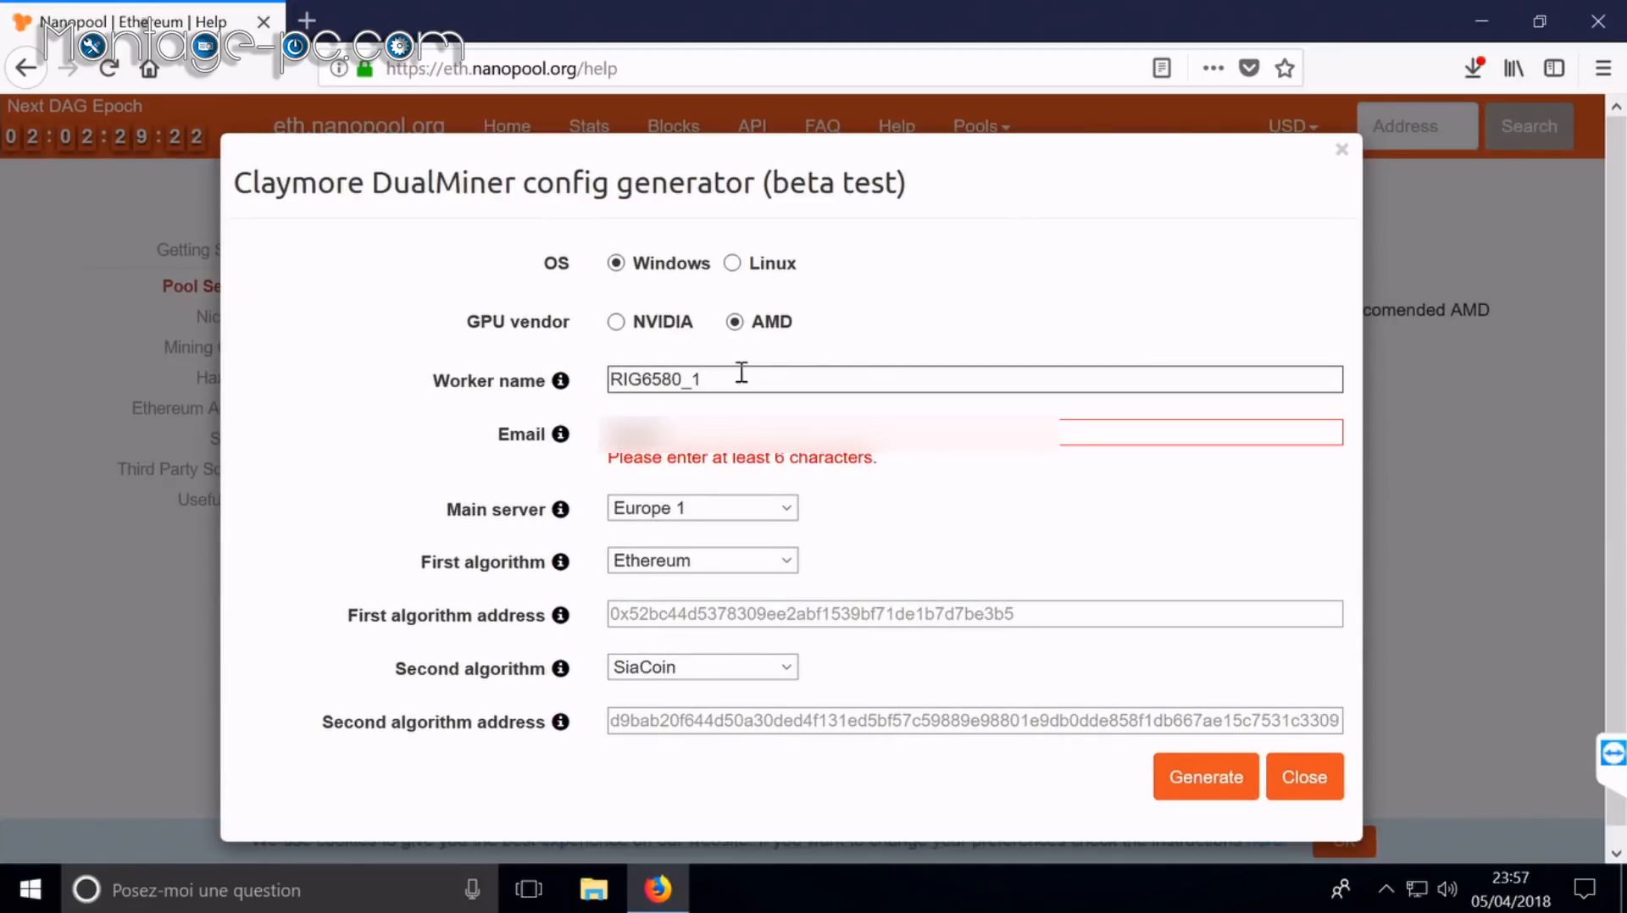
type("********")
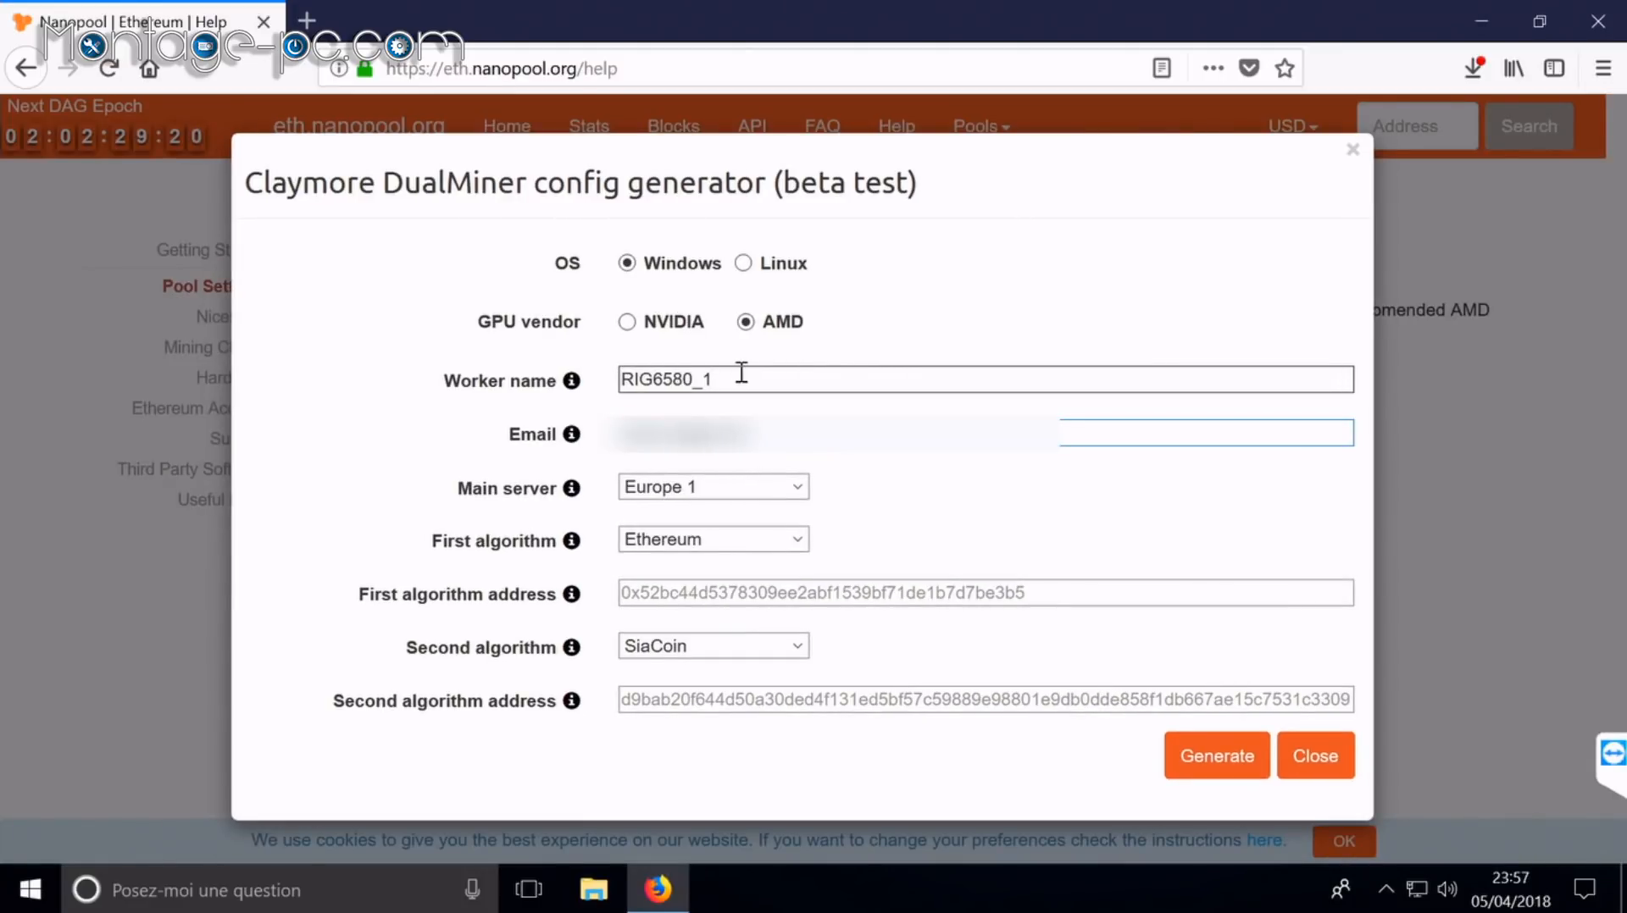
Step: Set the second algorithm to None and paste the Ethereum wallet address
left_click(693, 649)
left_click(698, 732)
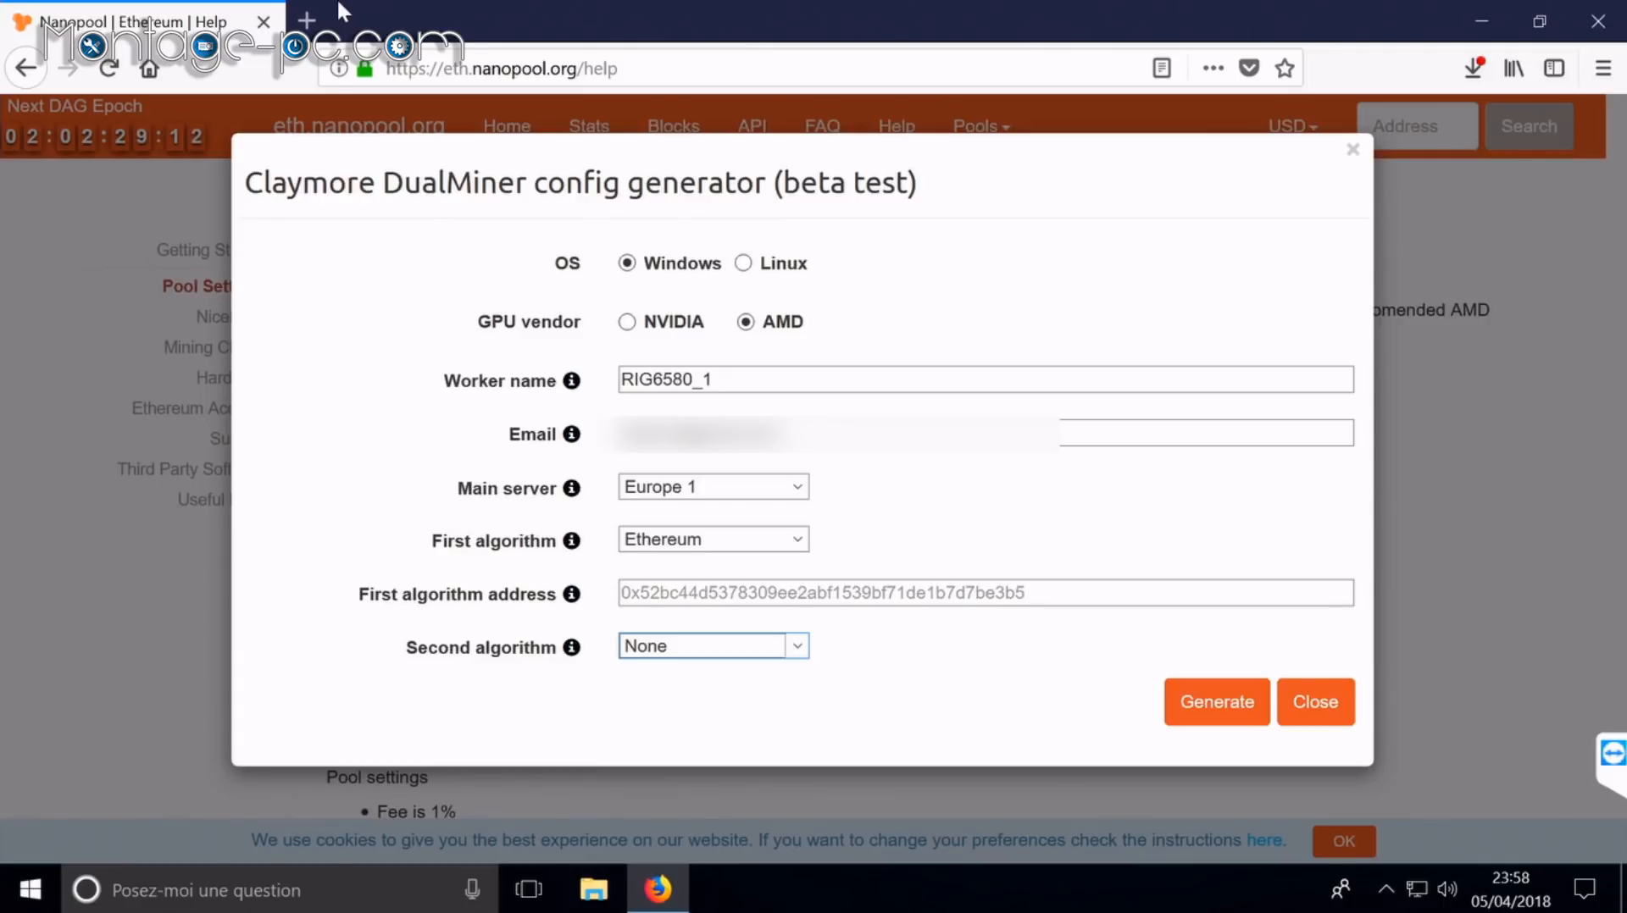
left_click(691, 592)
right_click(691, 593)
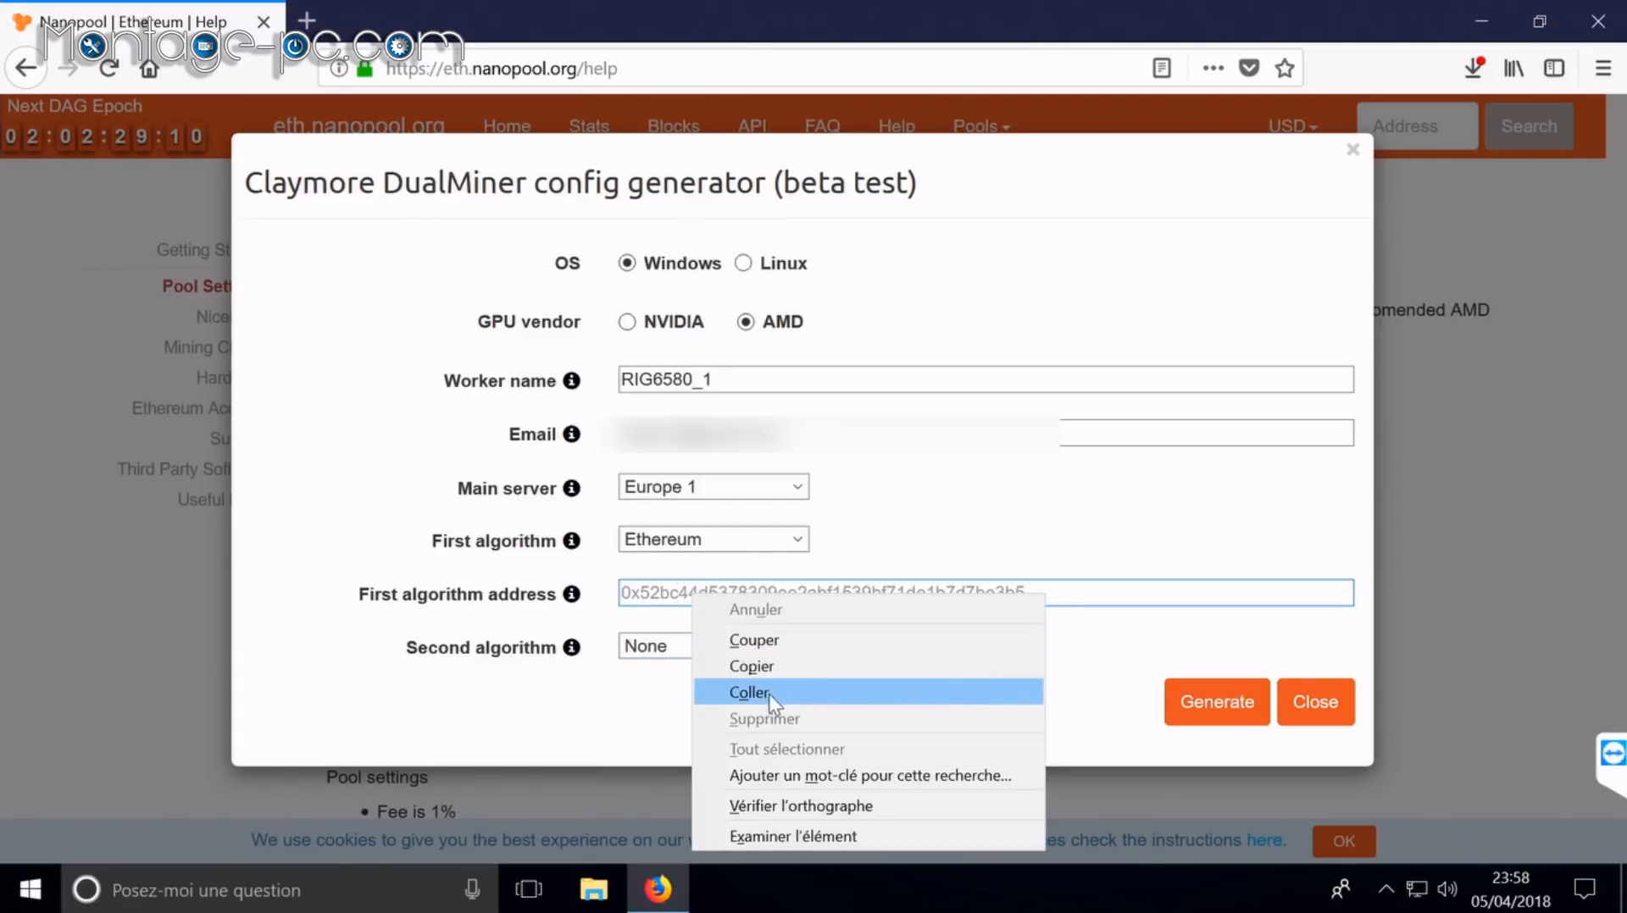
left_click(769, 694)
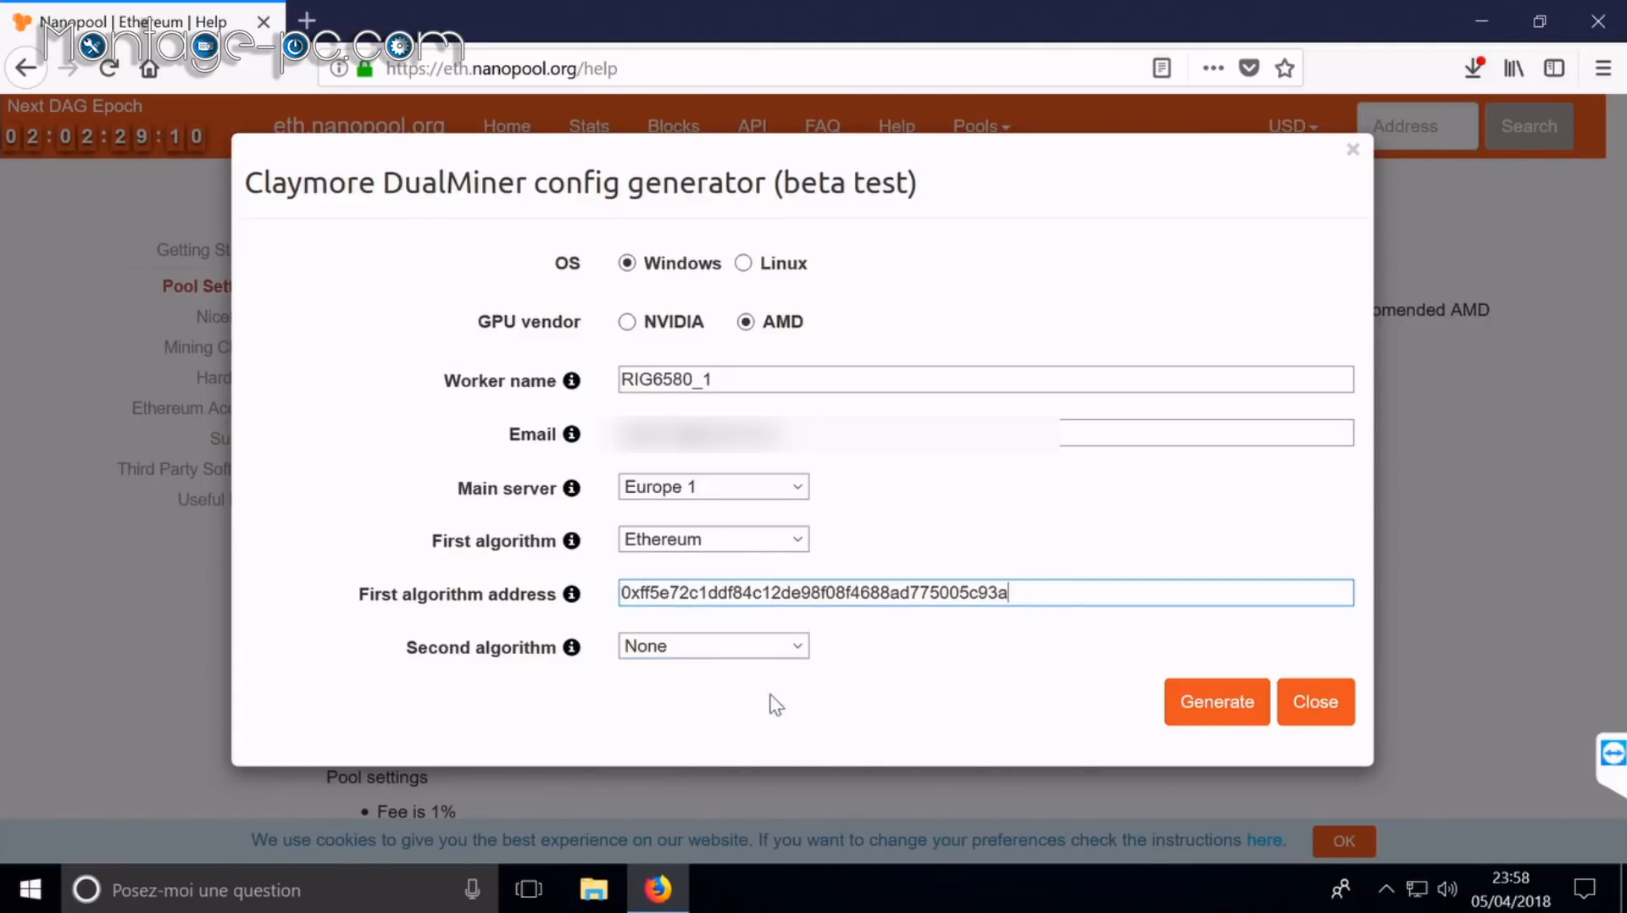
Step: Generate and save claymore_config_nanopool.zip, close the generator, and minimize Firefox
left_click(1205, 712)
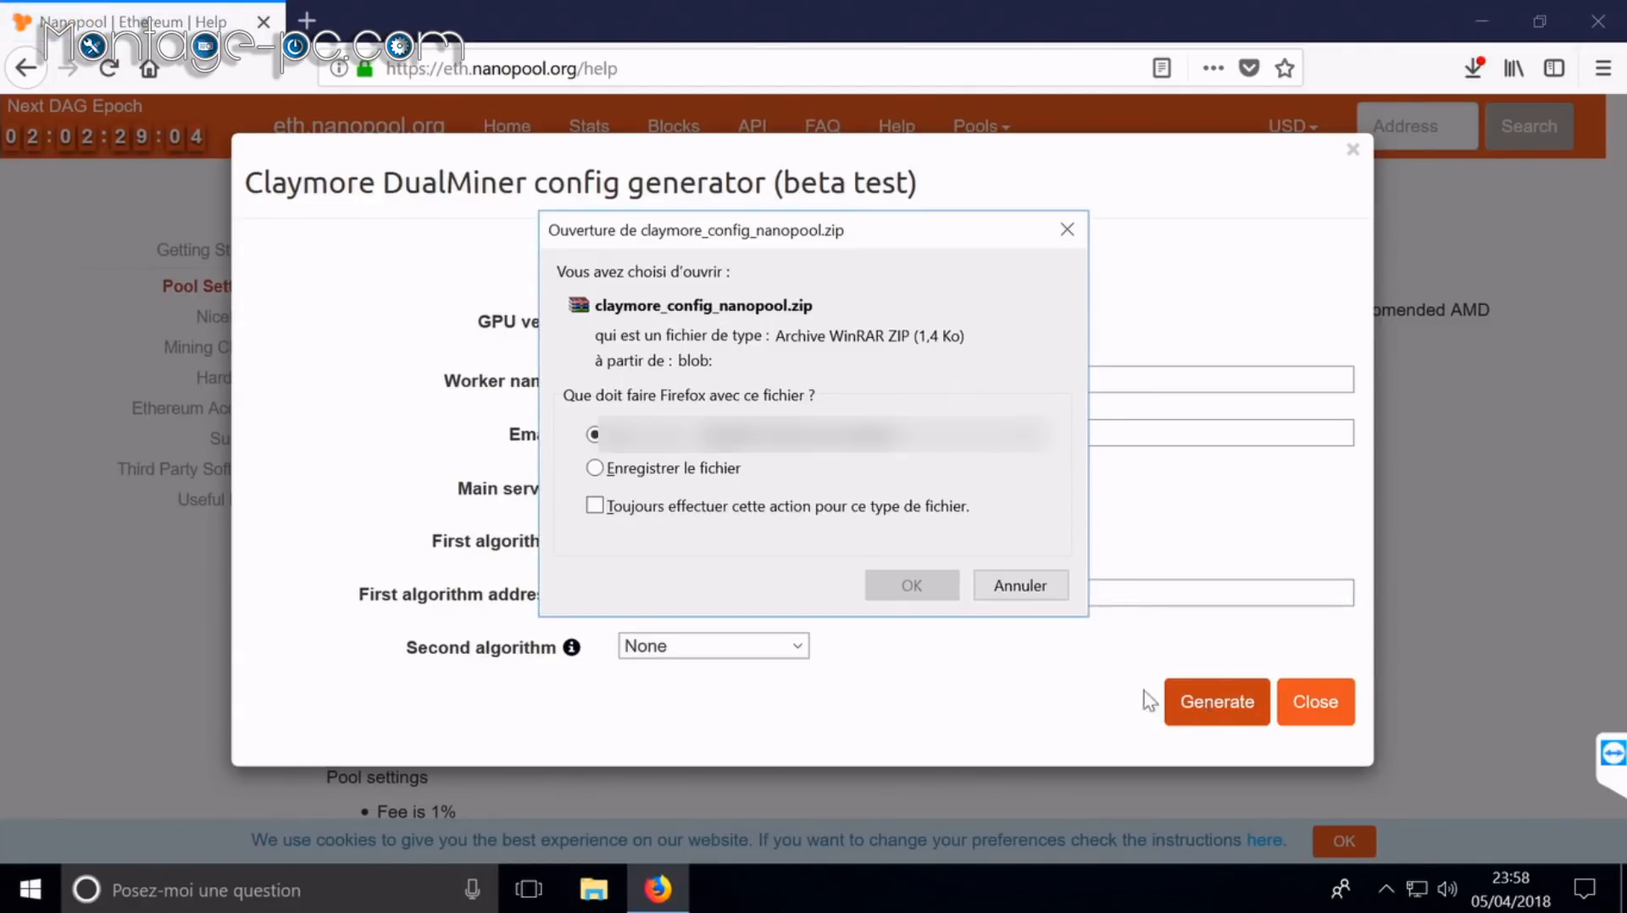
left_click(677, 469)
left_click(924, 590)
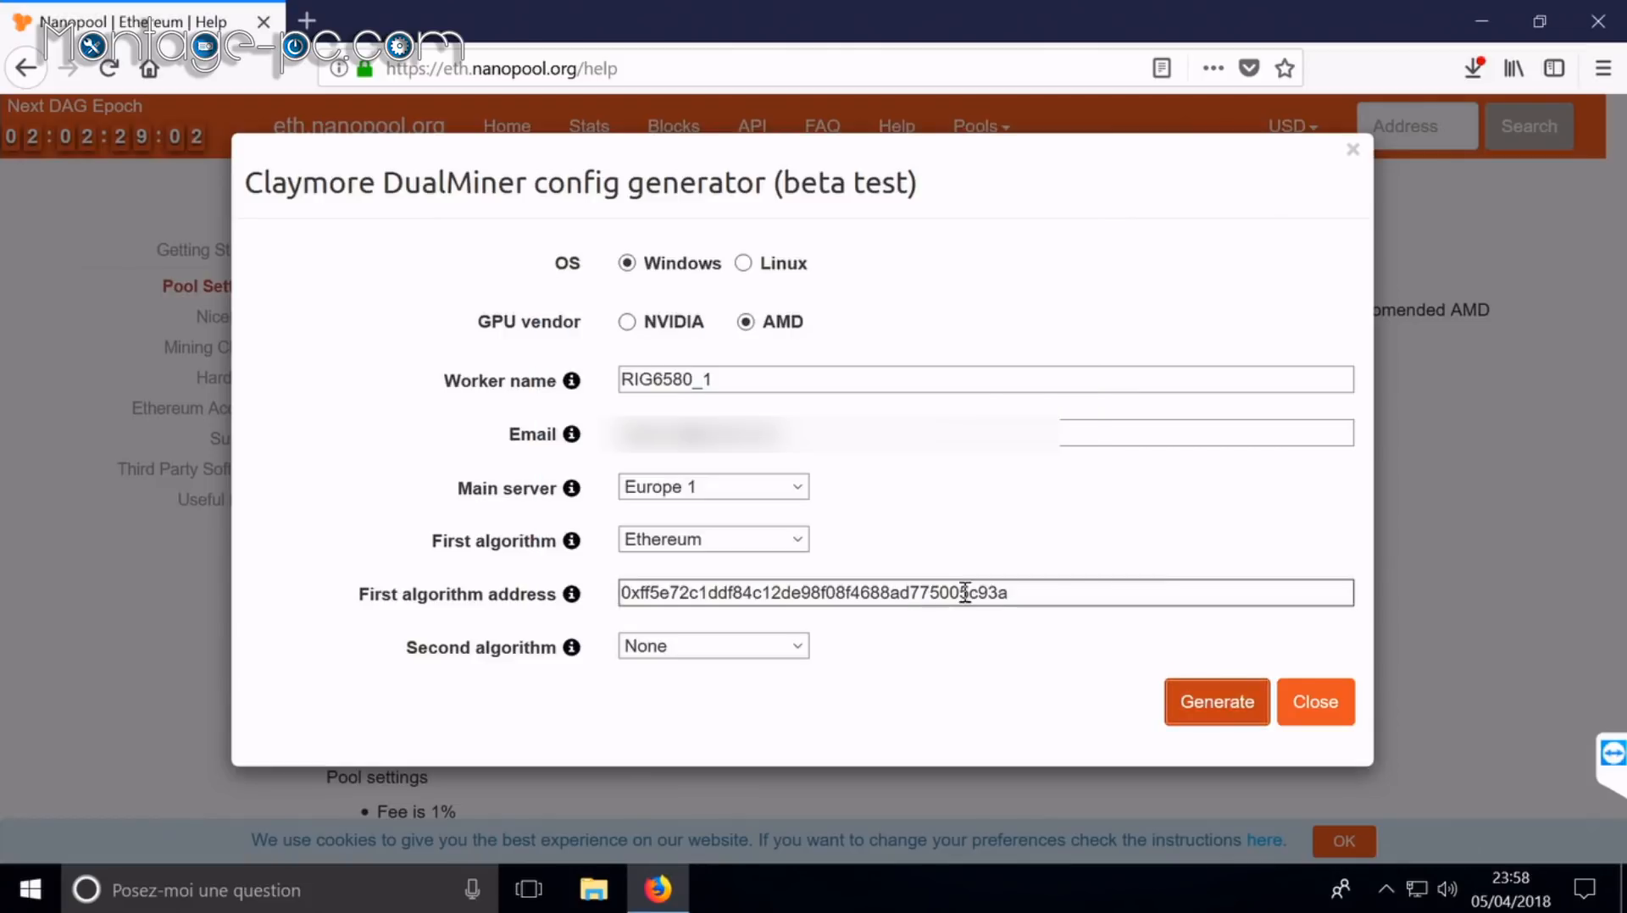
left_click(1326, 703)
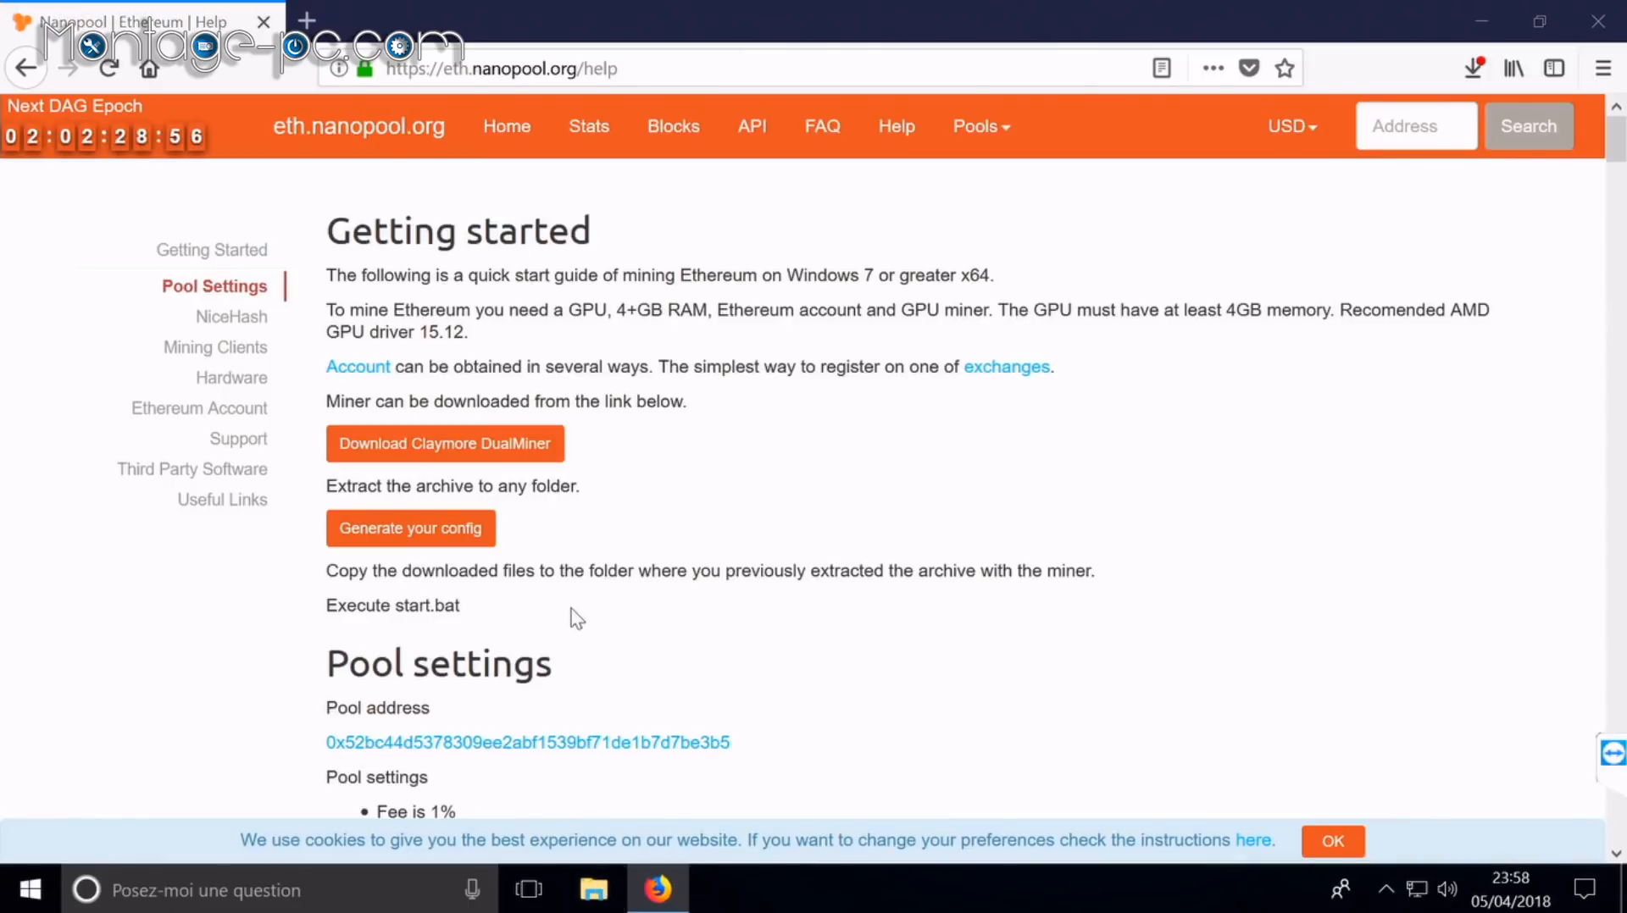
left_click(1485, 32)
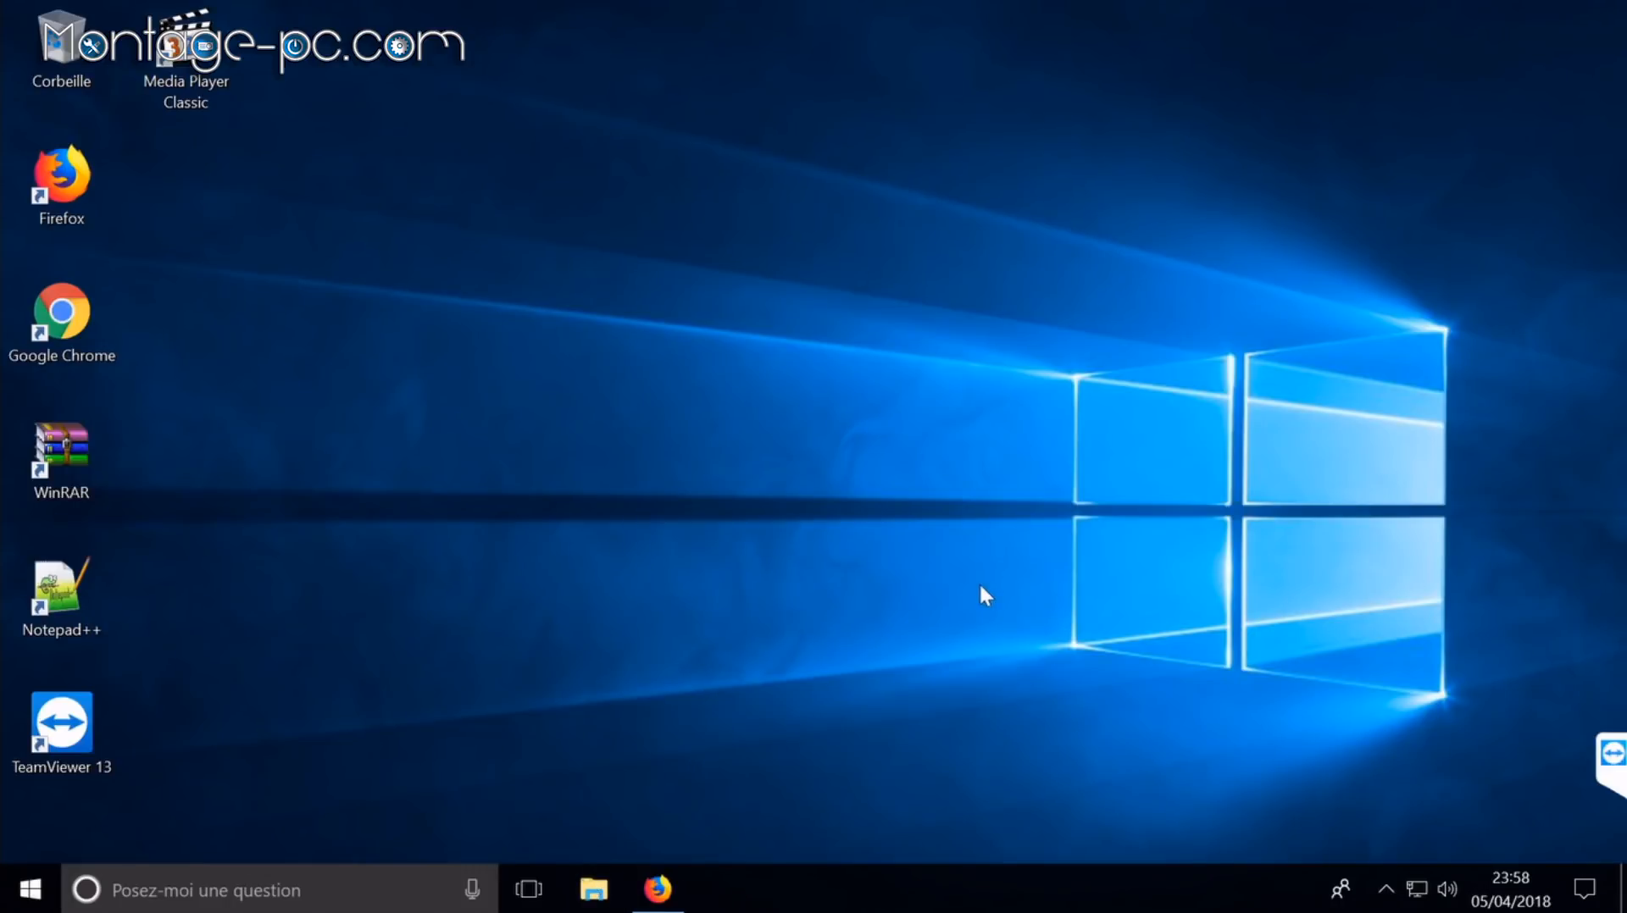
Step: In Explorer's folder options, stop Quick access from showing recent files and folders
right_click(1008, 573)
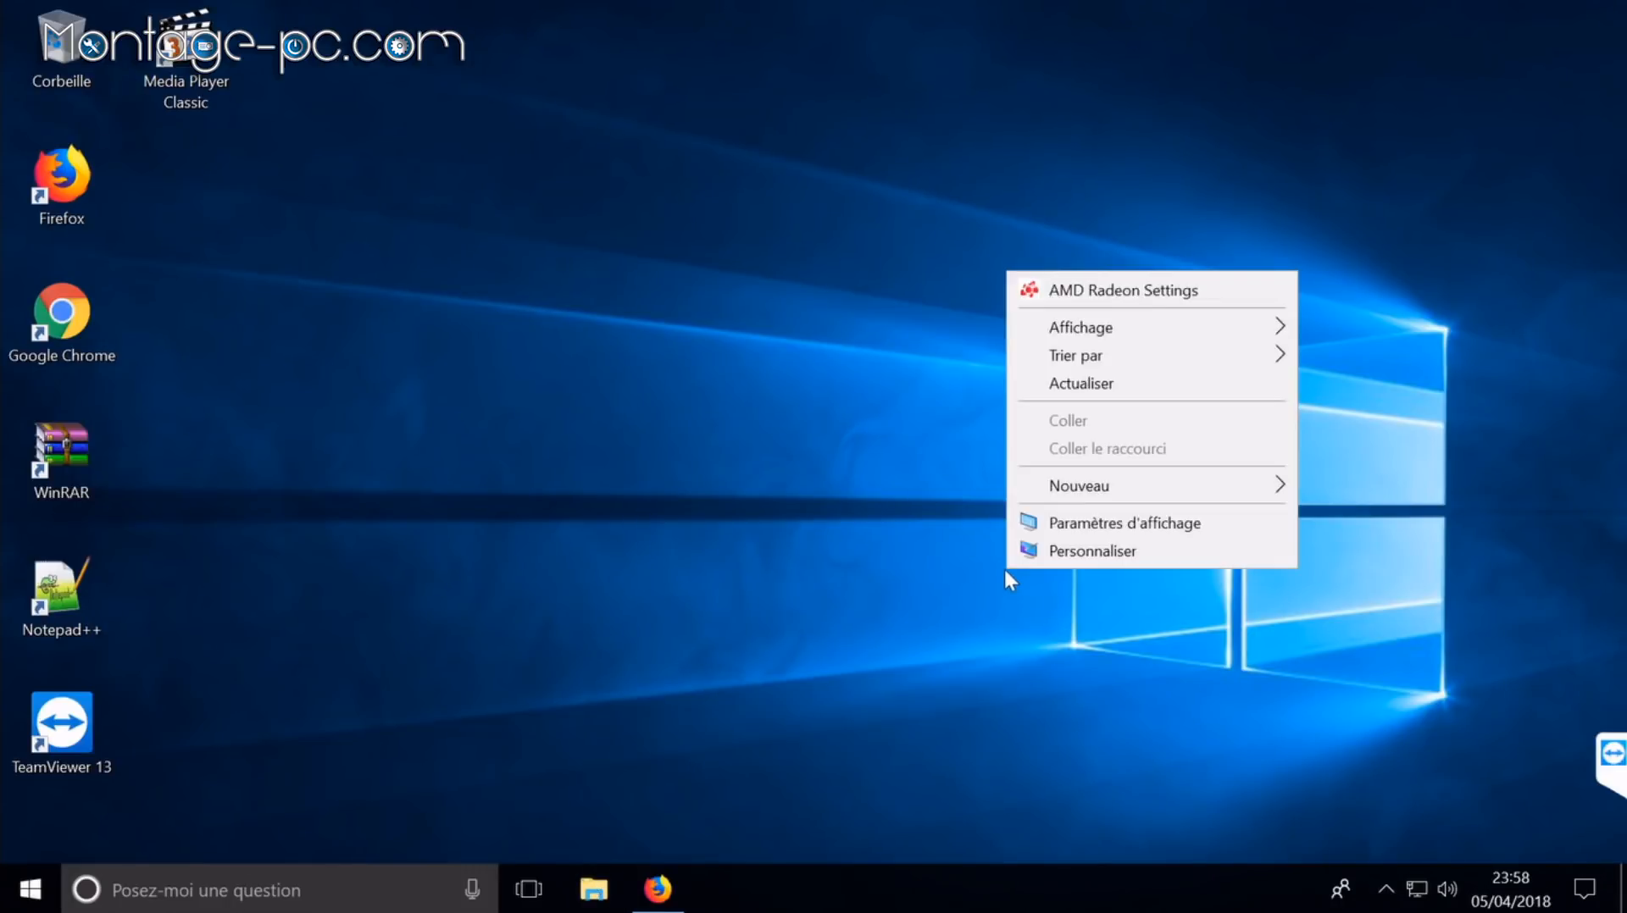
key("super+e")
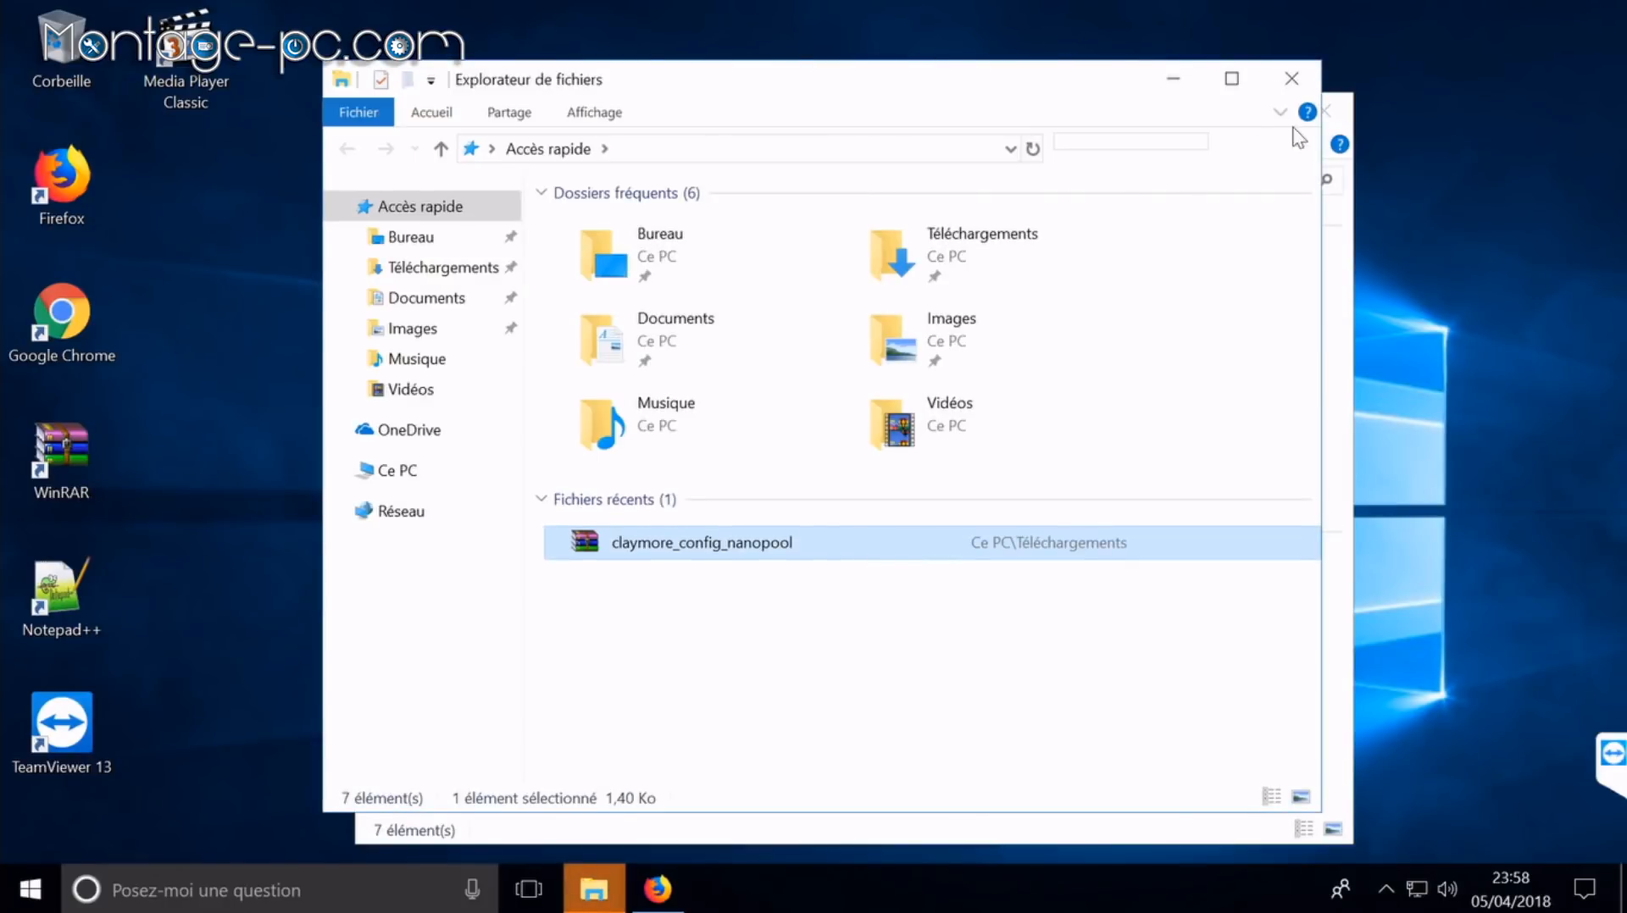
left_click(1293, 78)
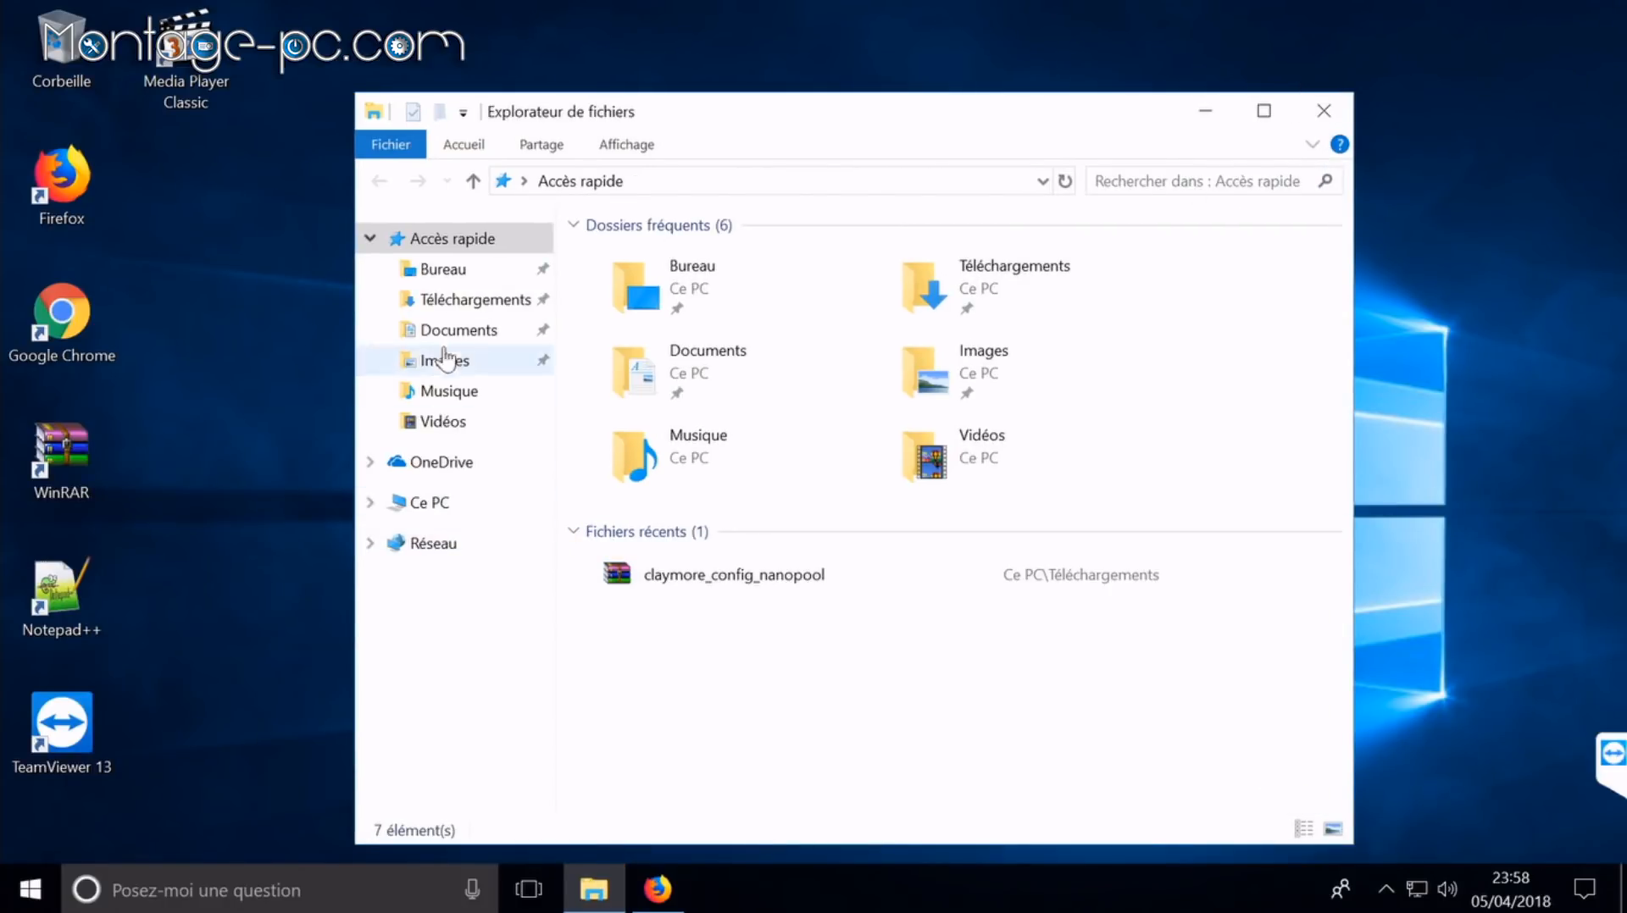
left_click(623, 149)
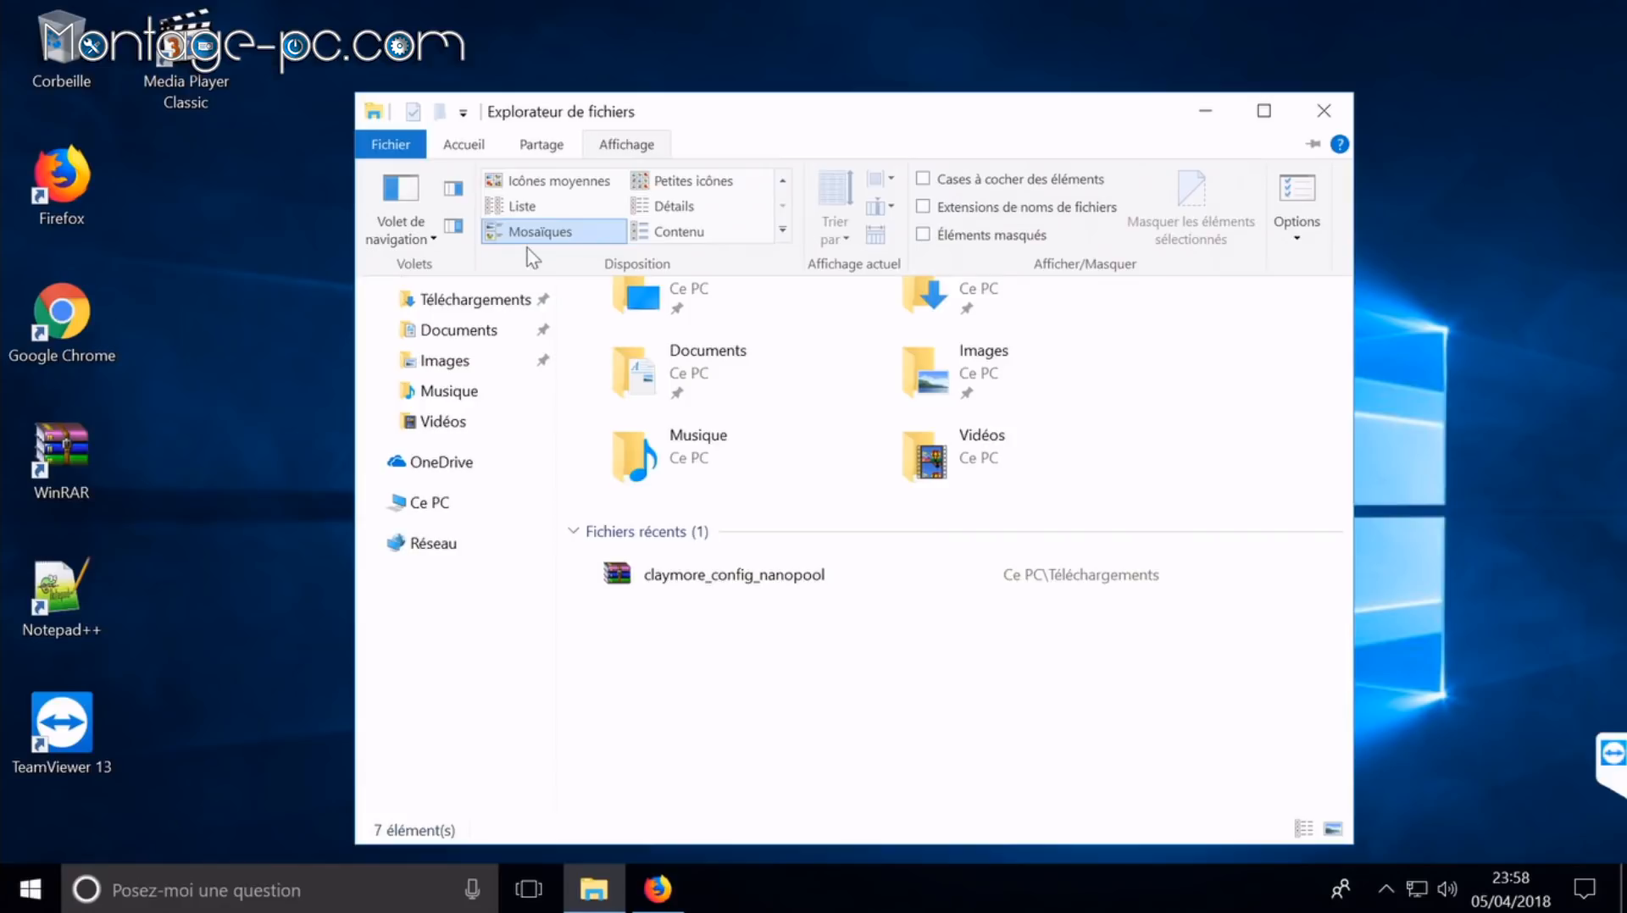
left_click(1299, 193)
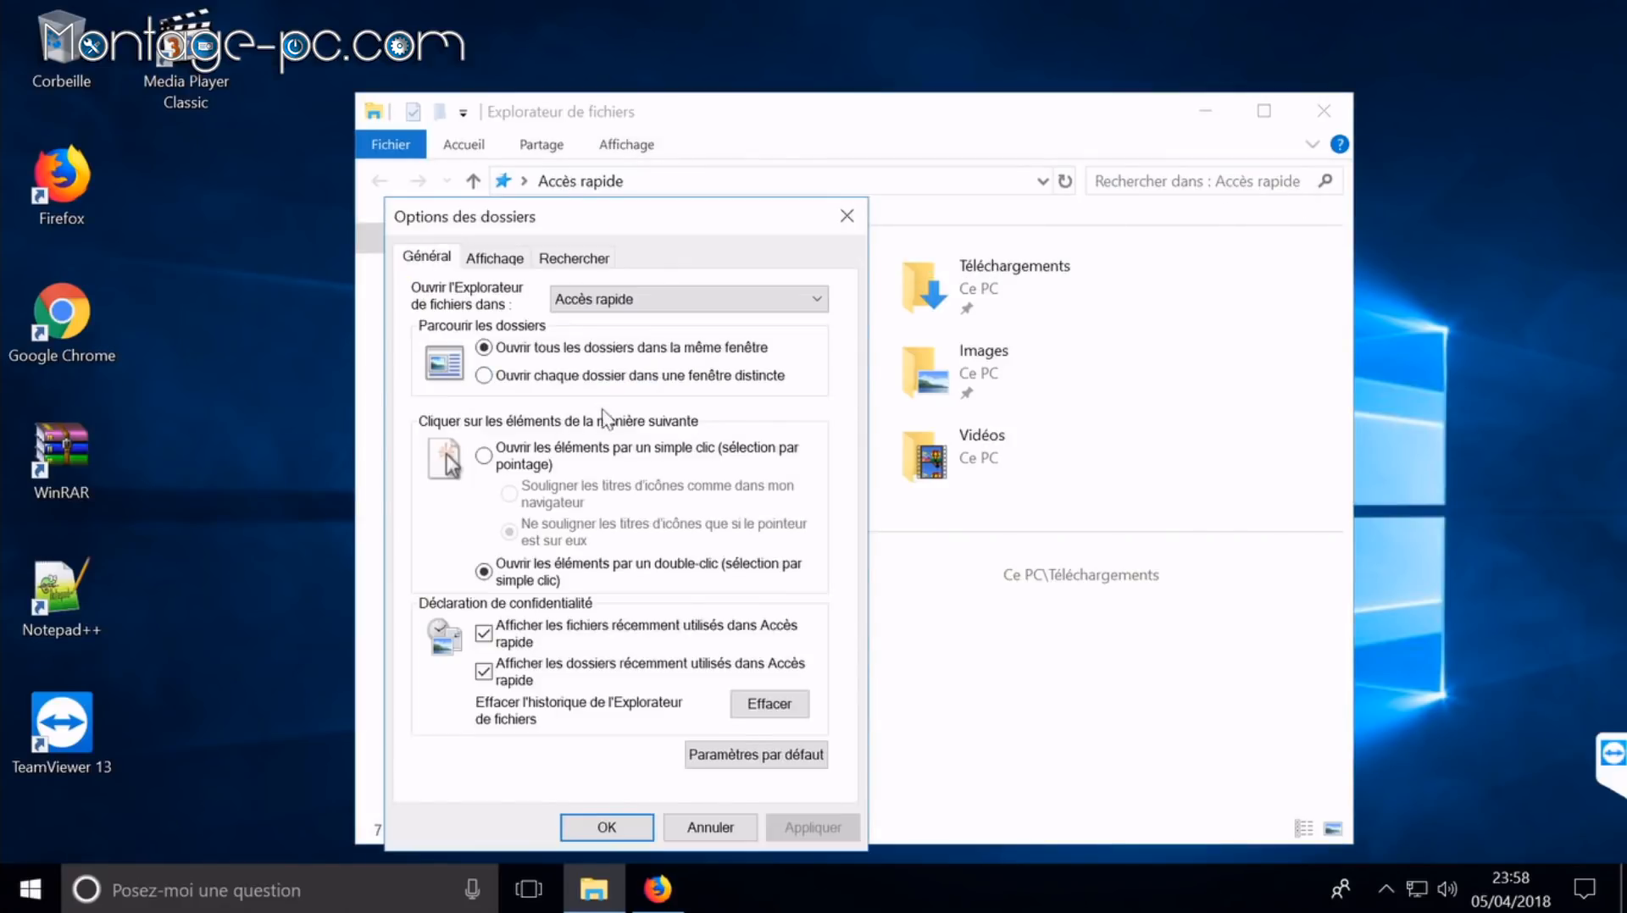
left_click(559, 673)
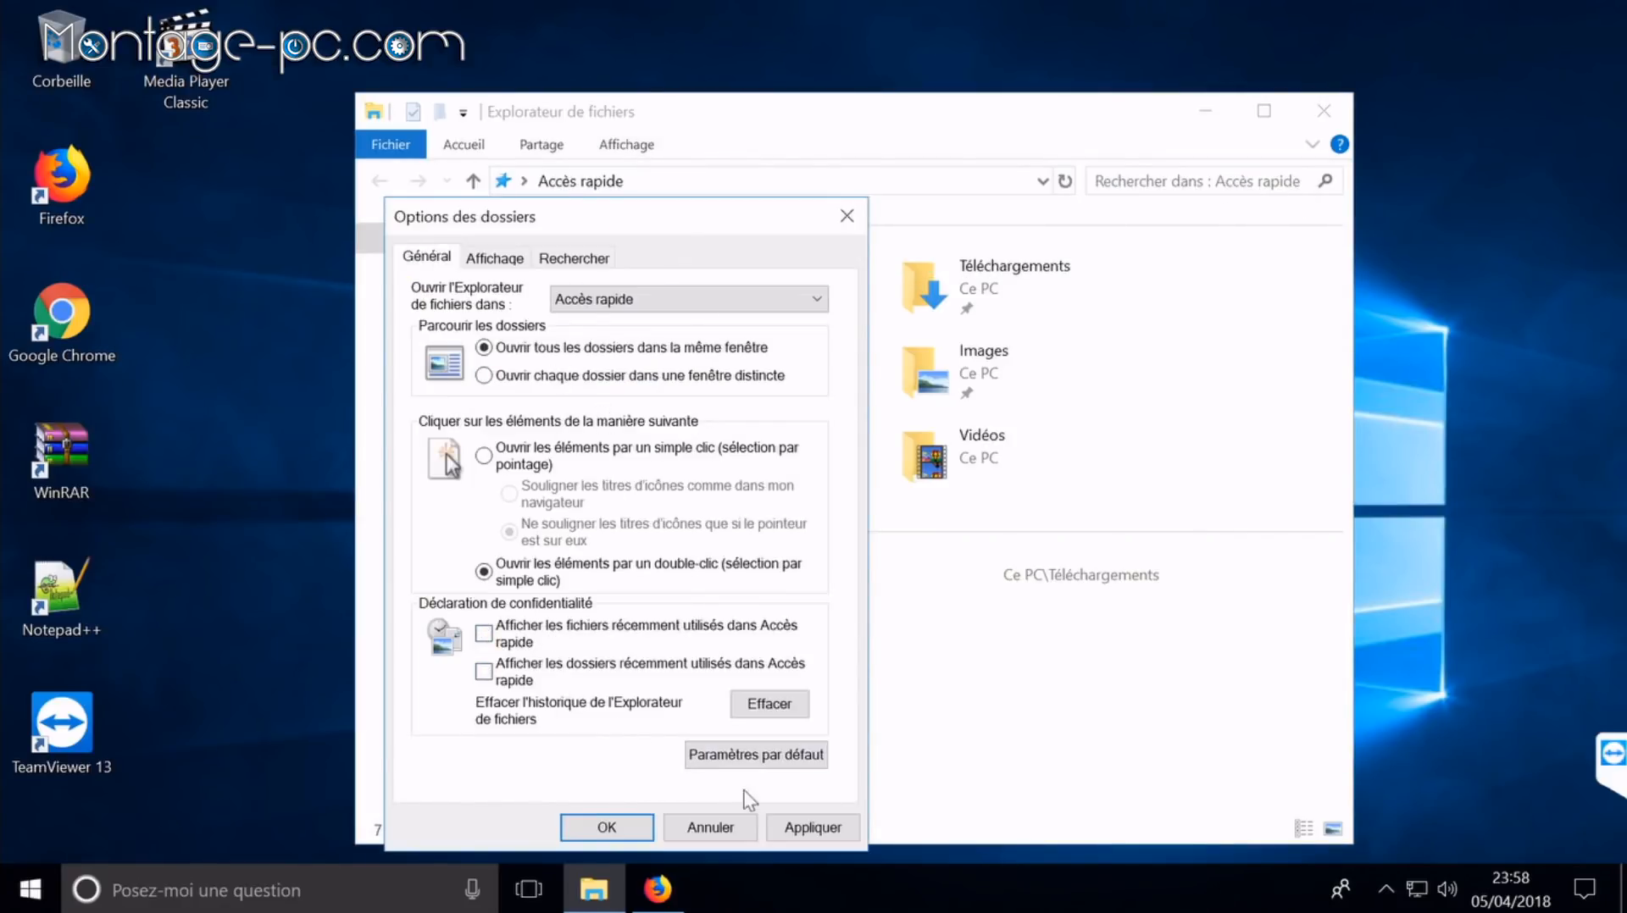
left_click(802, 827)
left_click(606, 827)
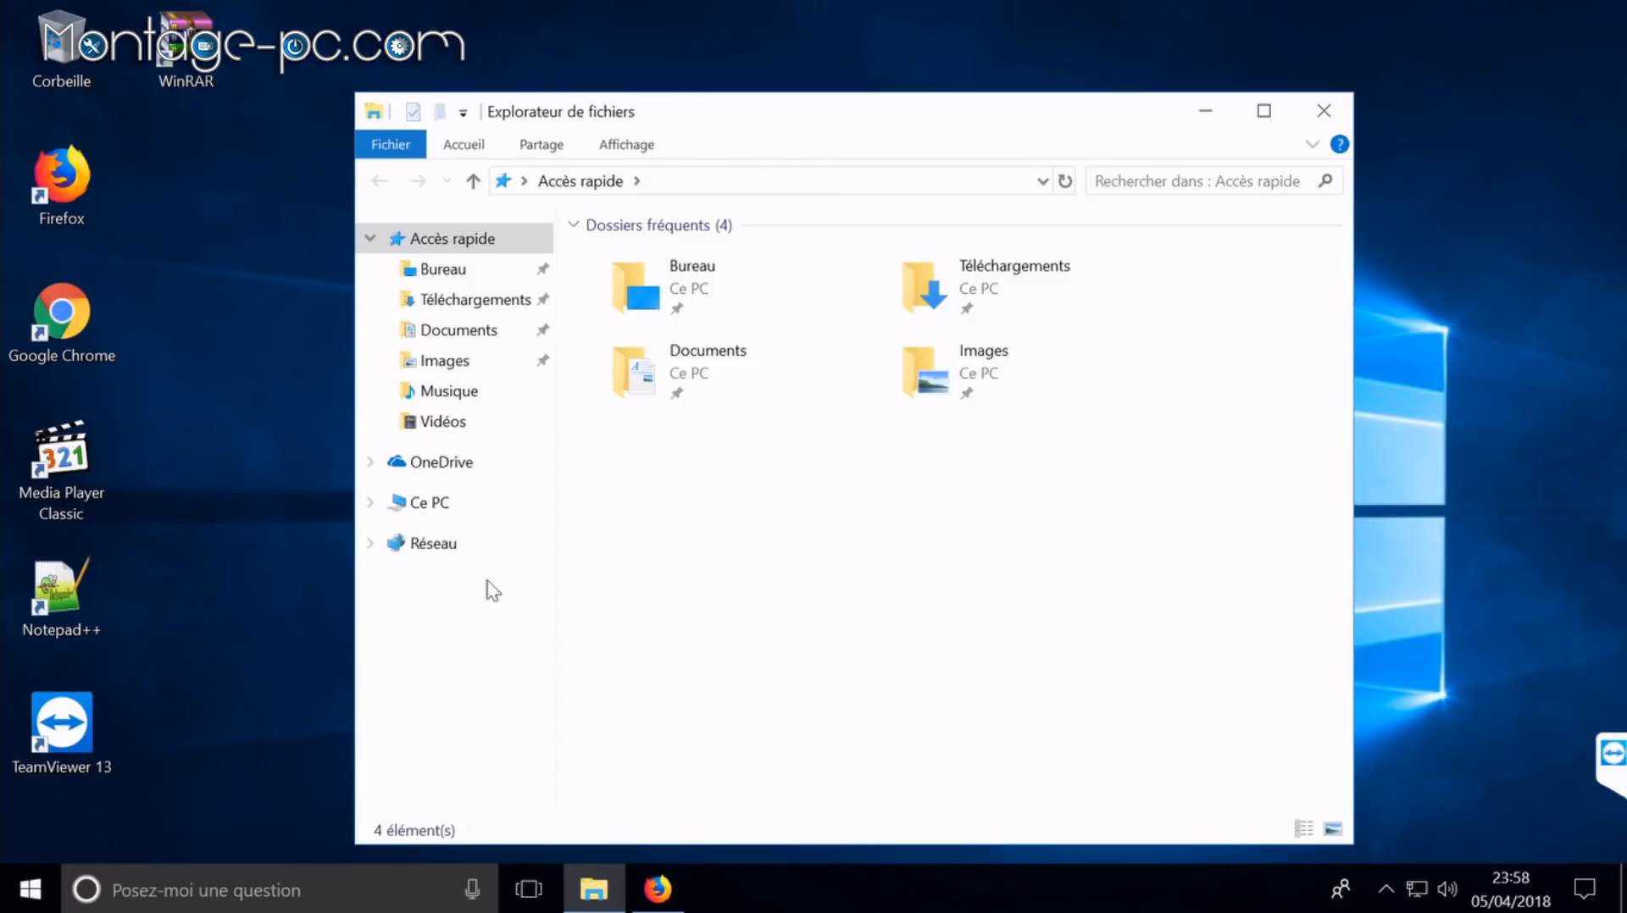
right_click(430, 504)
Step: Open Virtual Memory via This PC properties, advanced system settings and Performance options
left_click(552, 841)
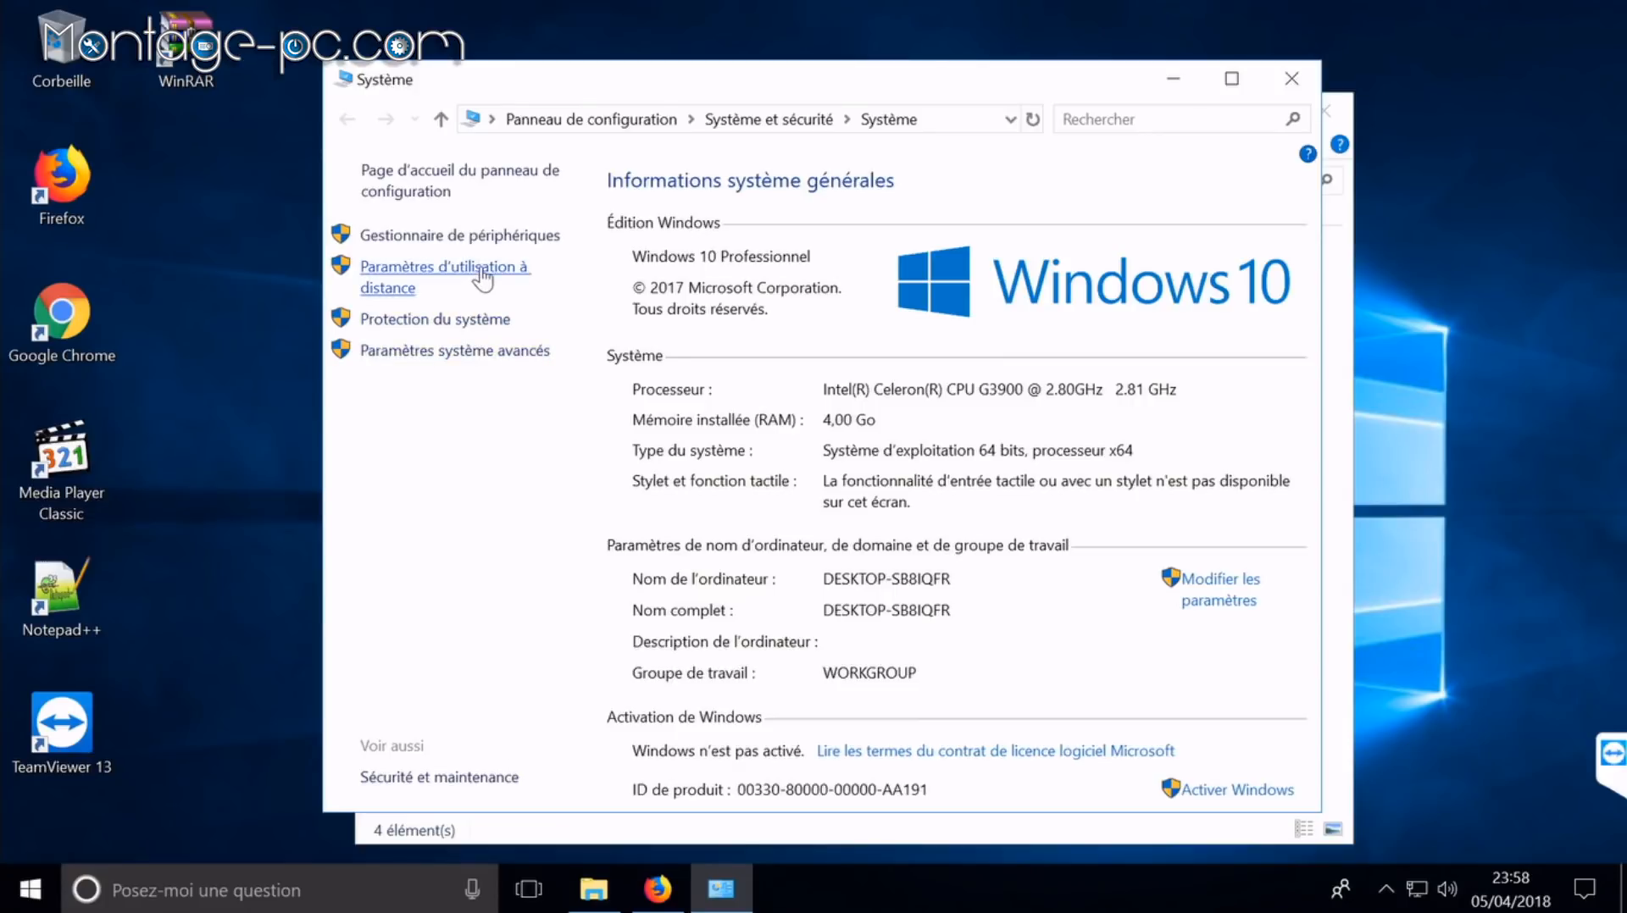
left_click(509, 356)
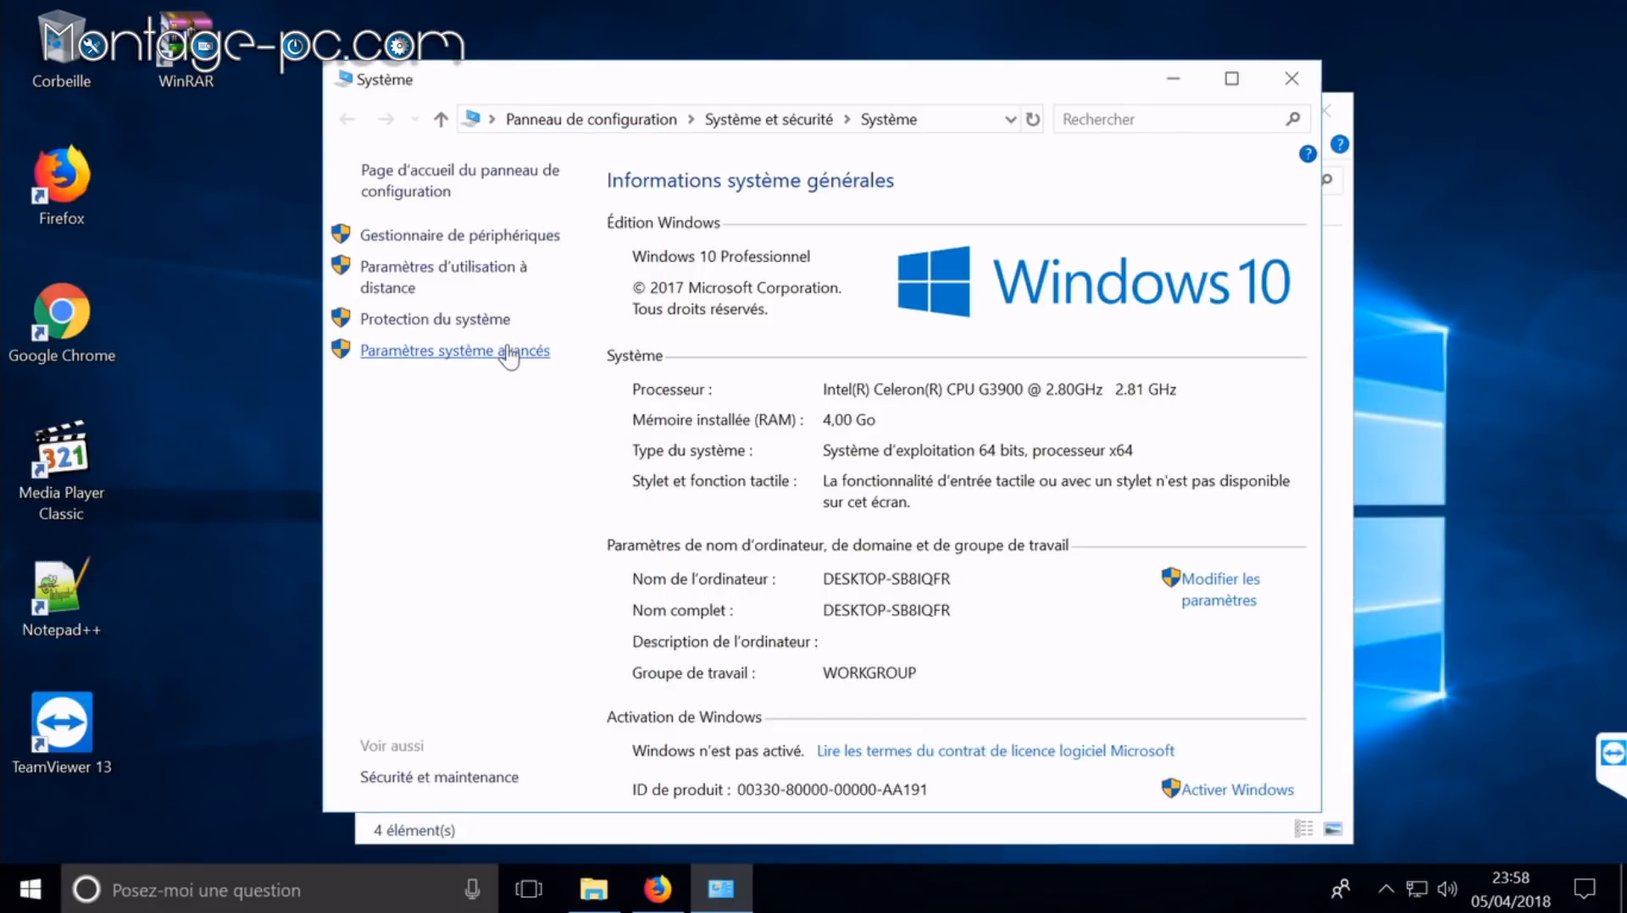
left_click(511, 354)
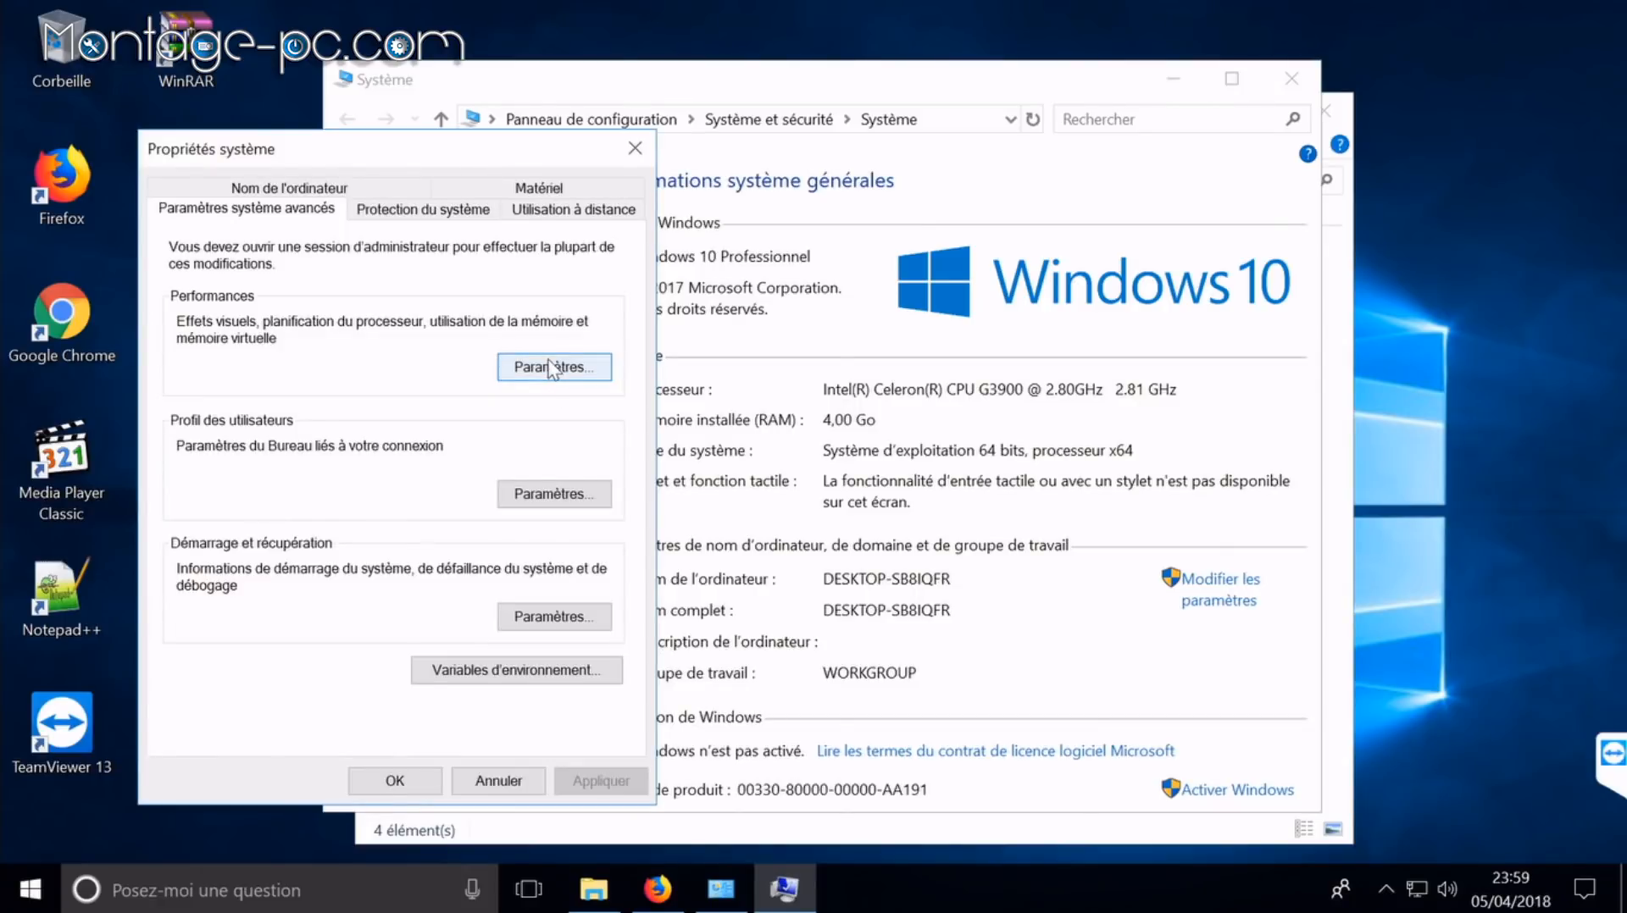
left_click(552, 368)
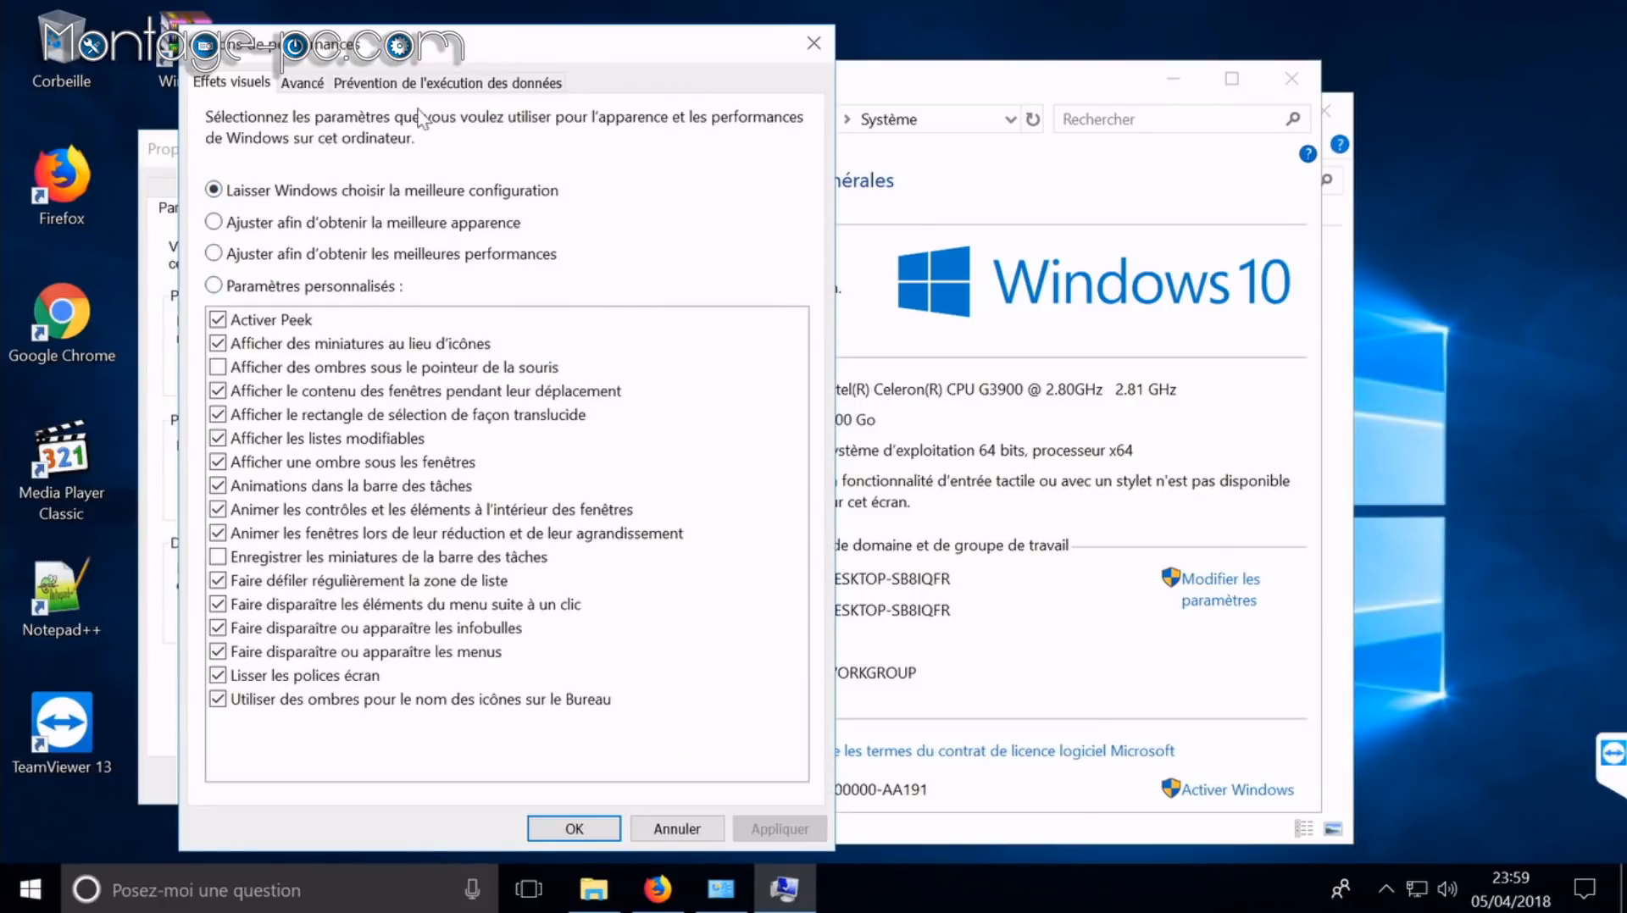
left_click(307, 88)
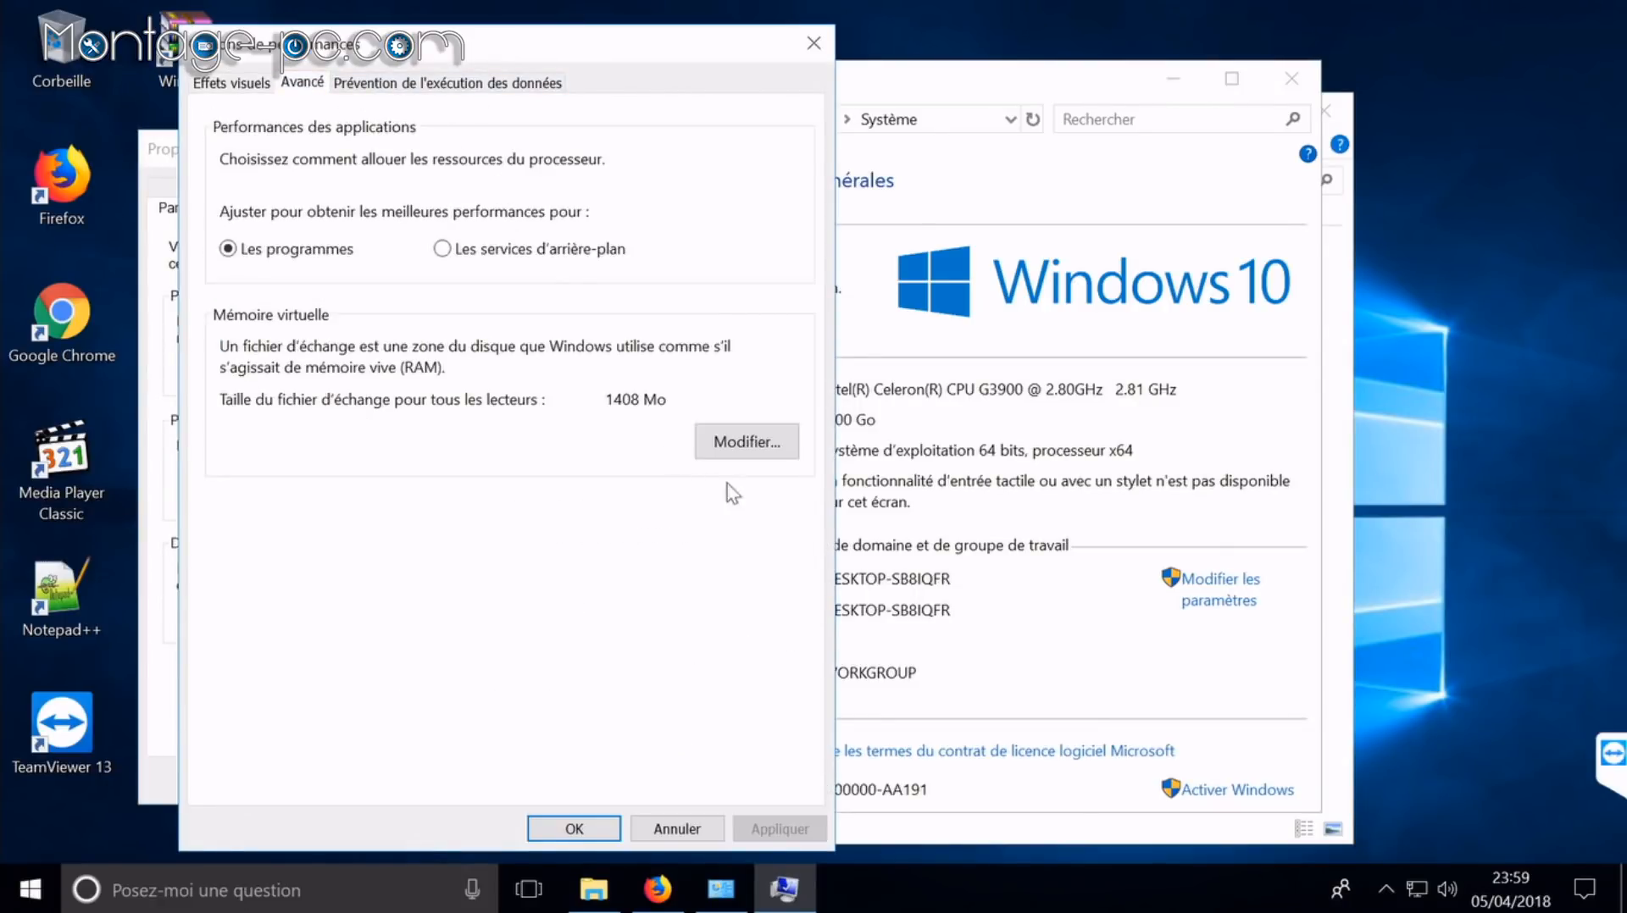
left_click(747, 436)
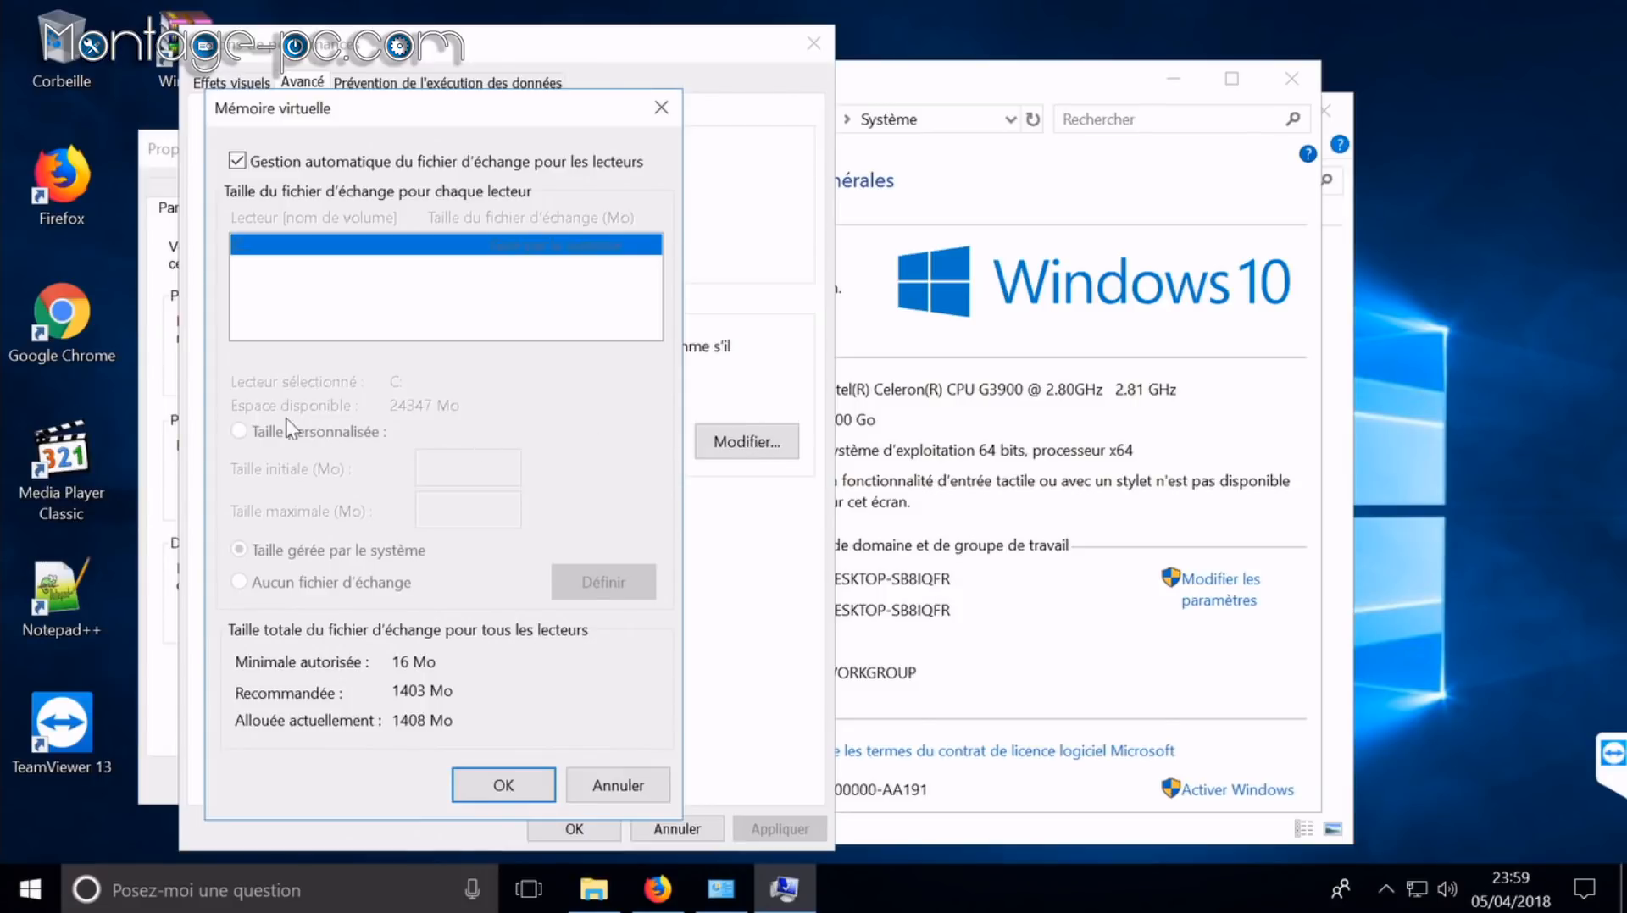
Step: Disable automatic paging, set C: to a custom 16000/16000 MB paging file, and close all dialogs
left_click(357, 166)
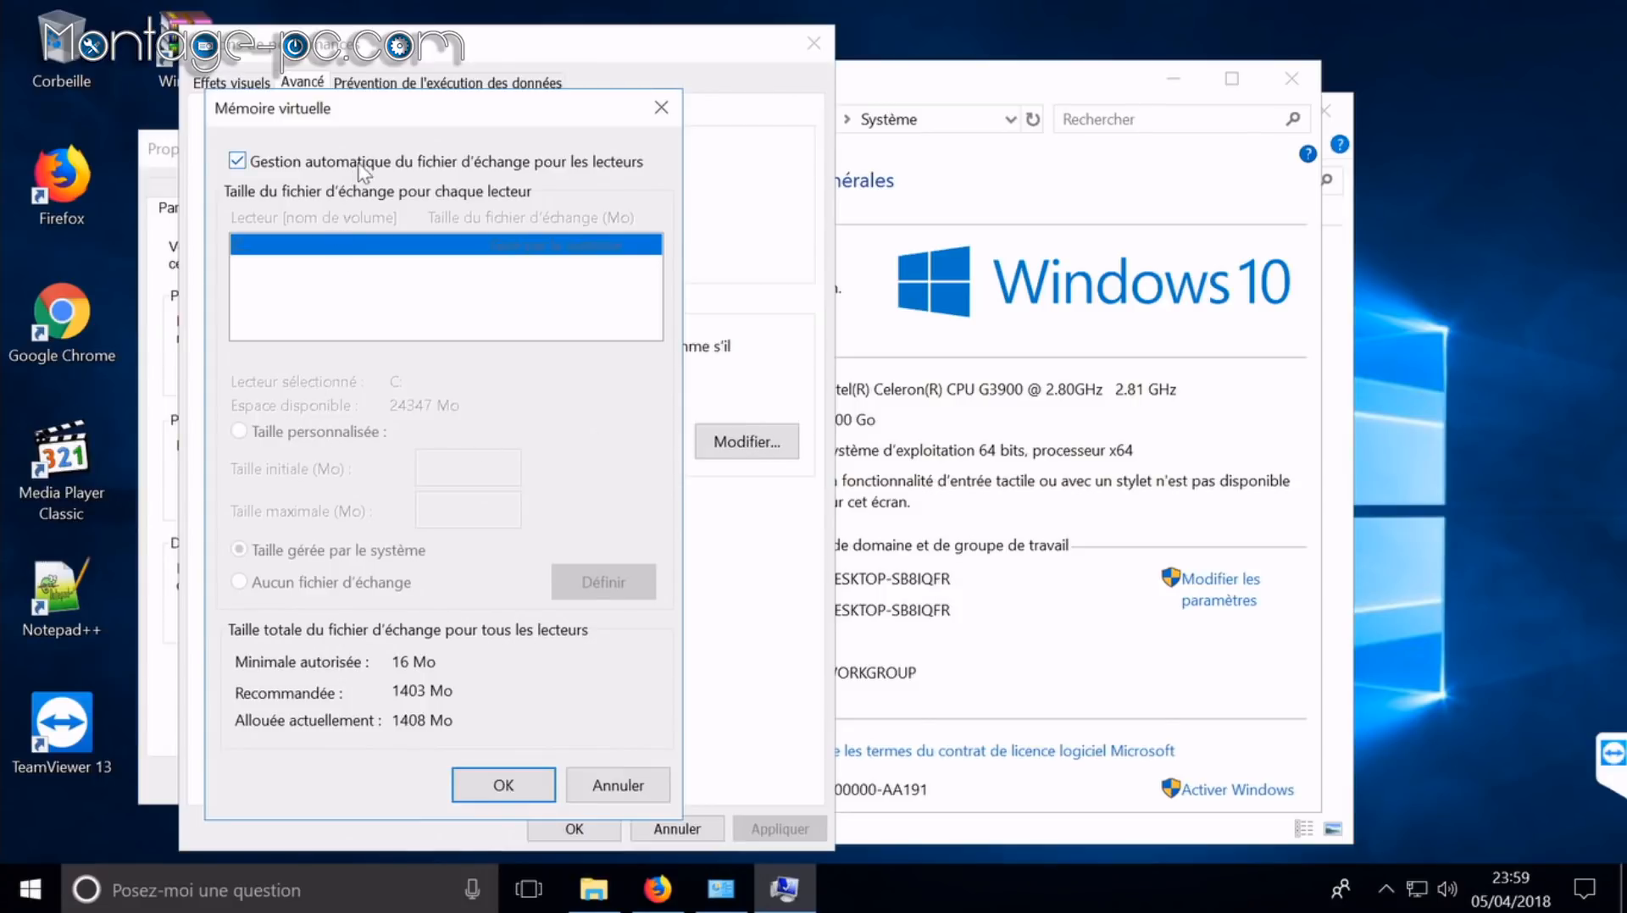
left_click(338, 433)
left_click(462, 466)
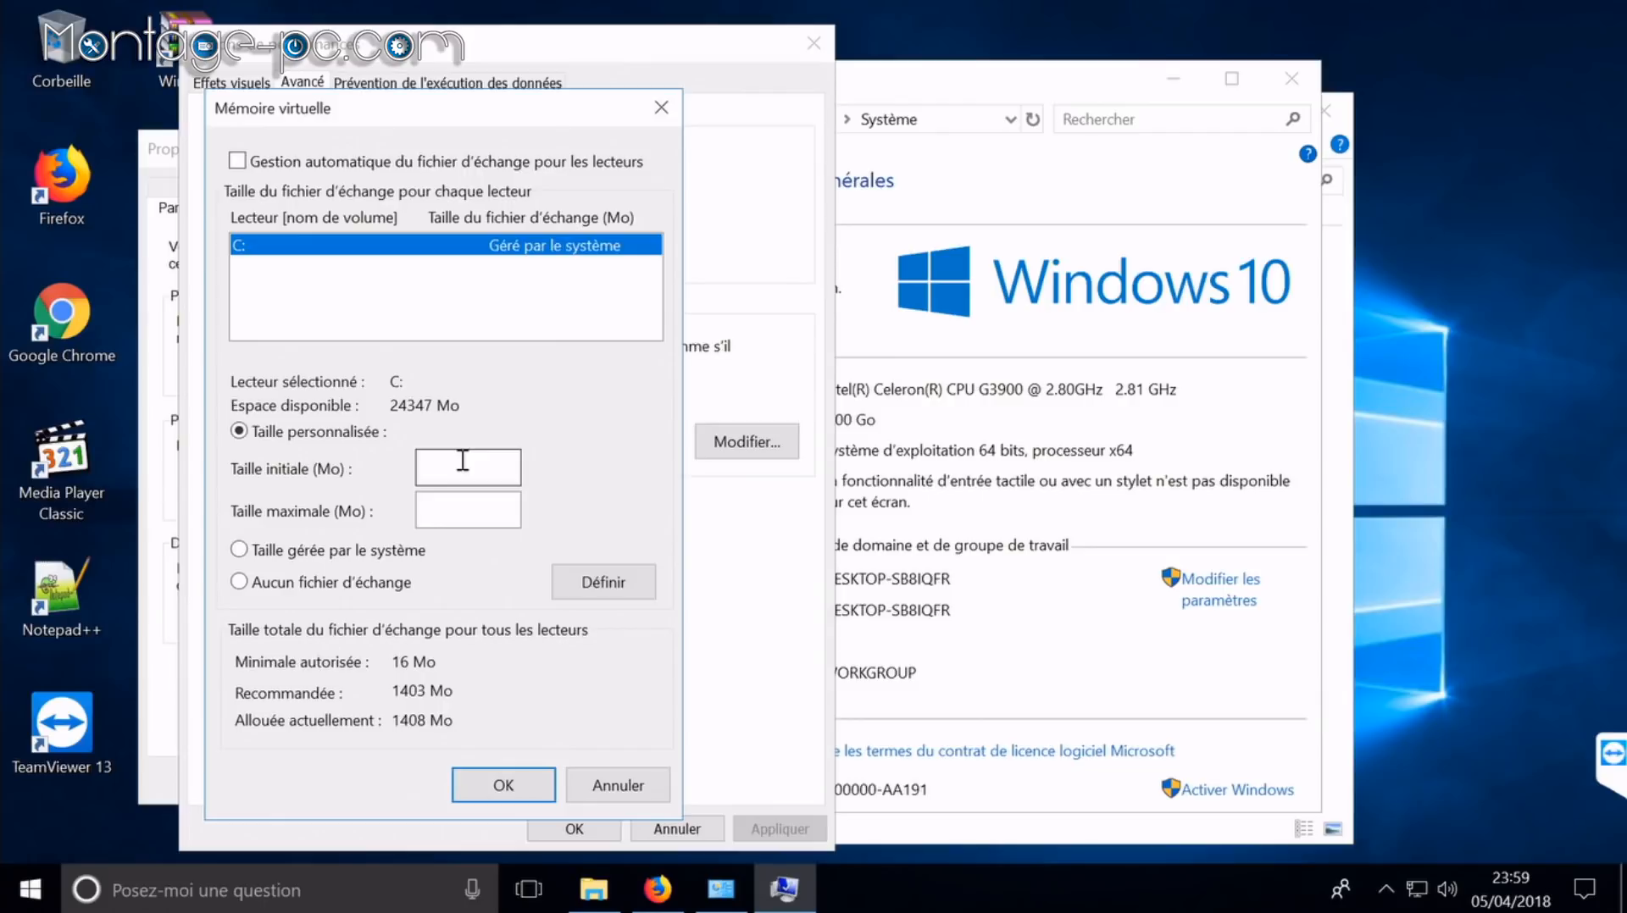
type("16000")
key("Tab")
type("16000")
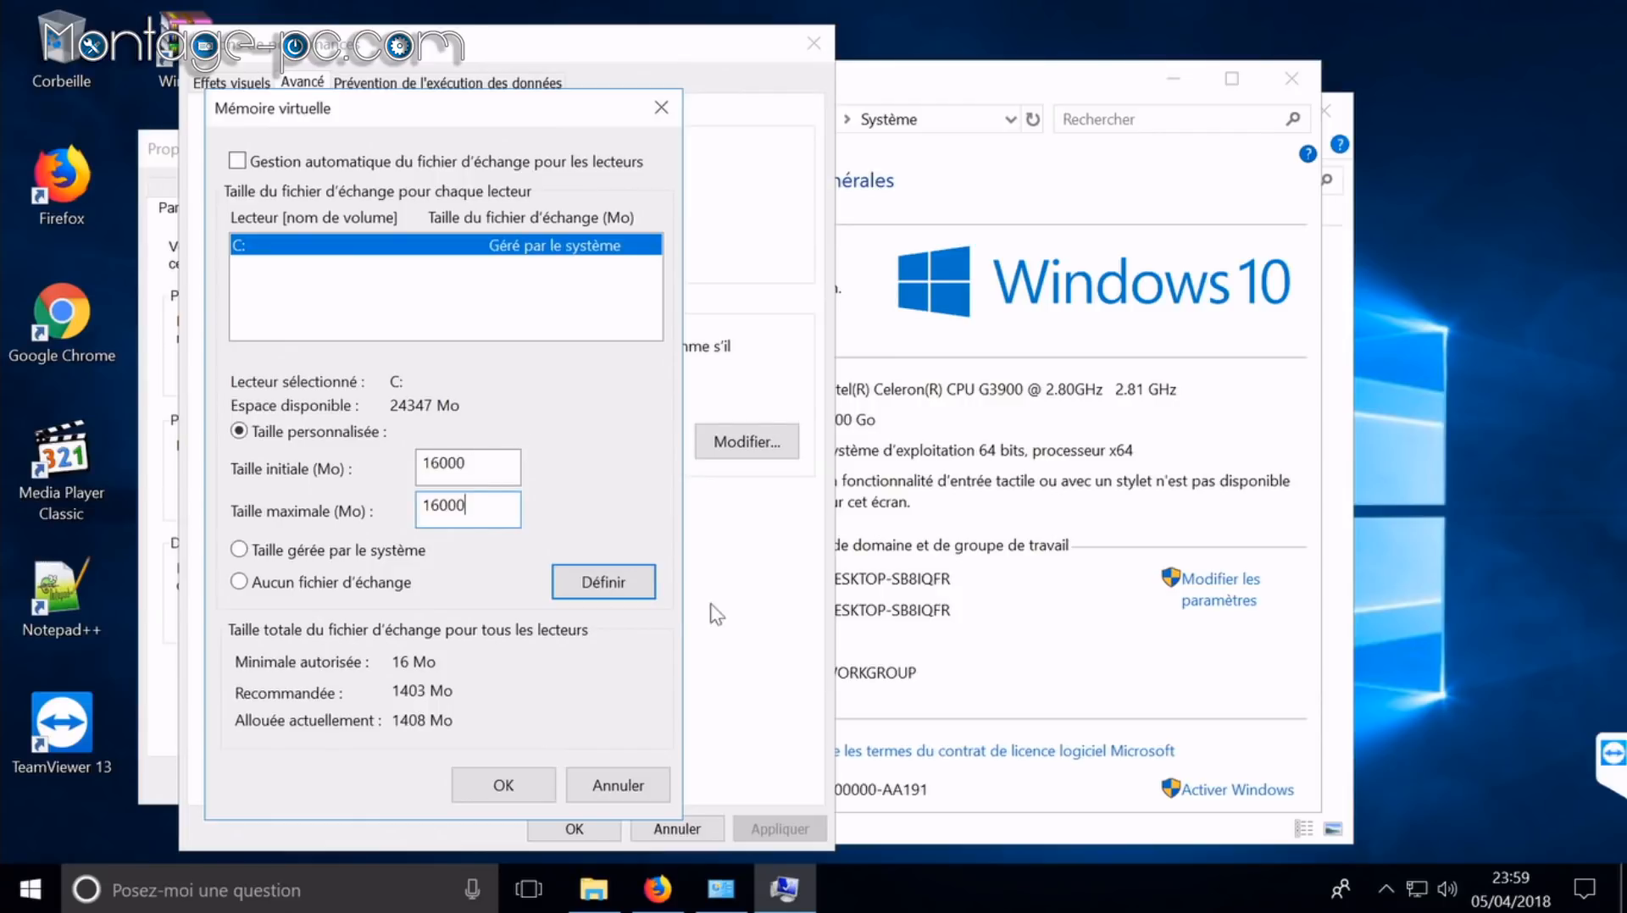
left_click(618, 597)
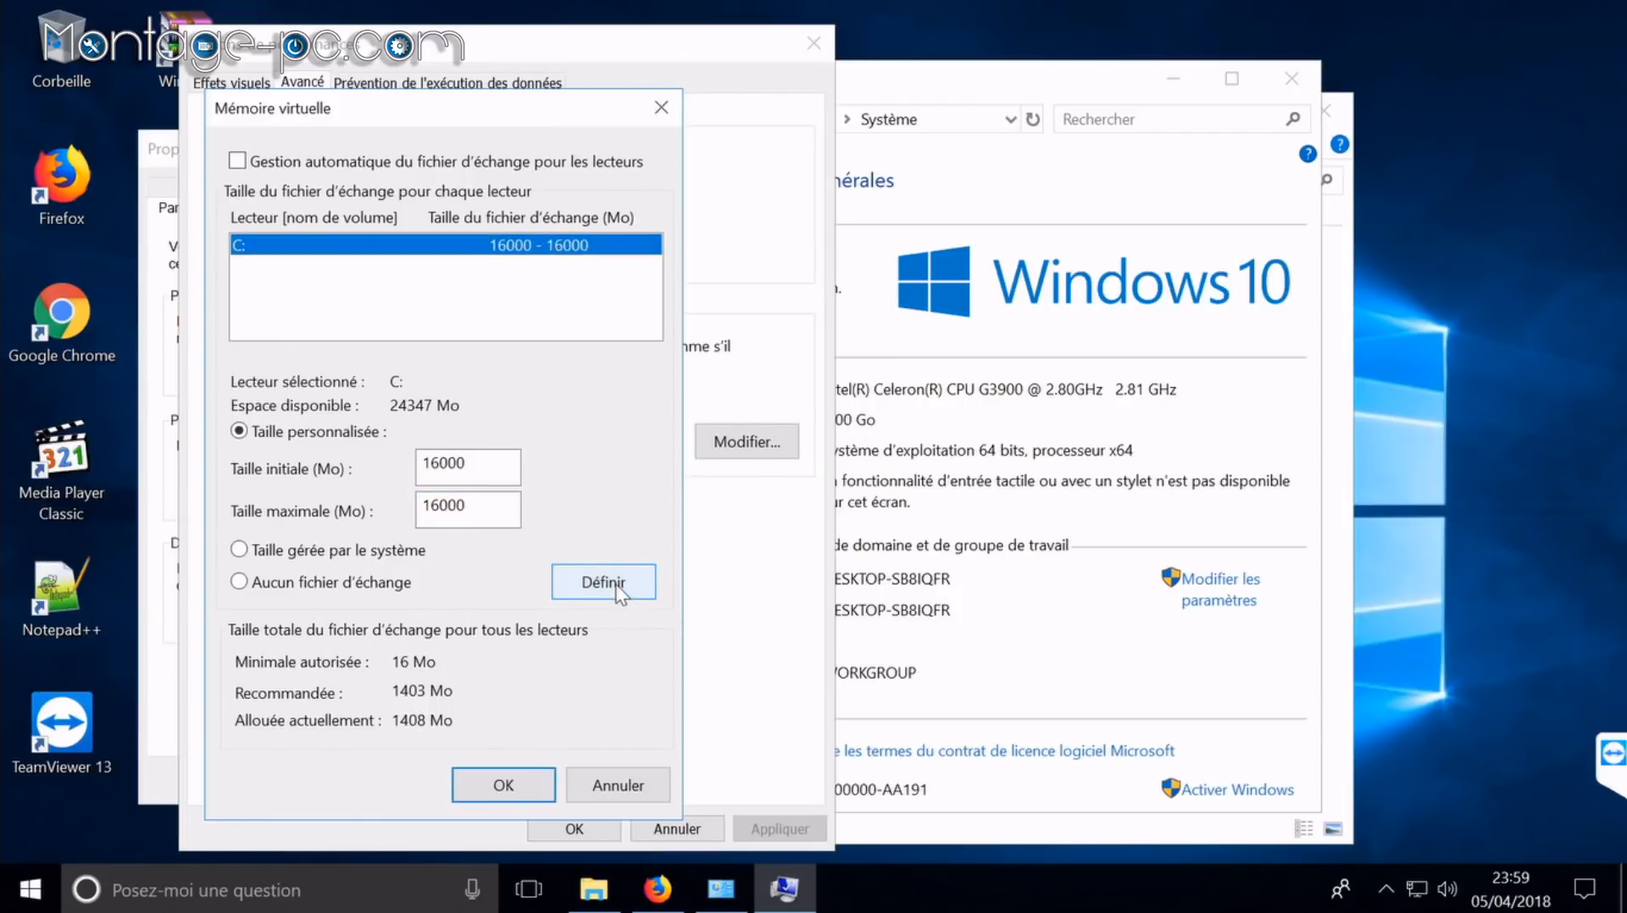
left_click(505, 786)
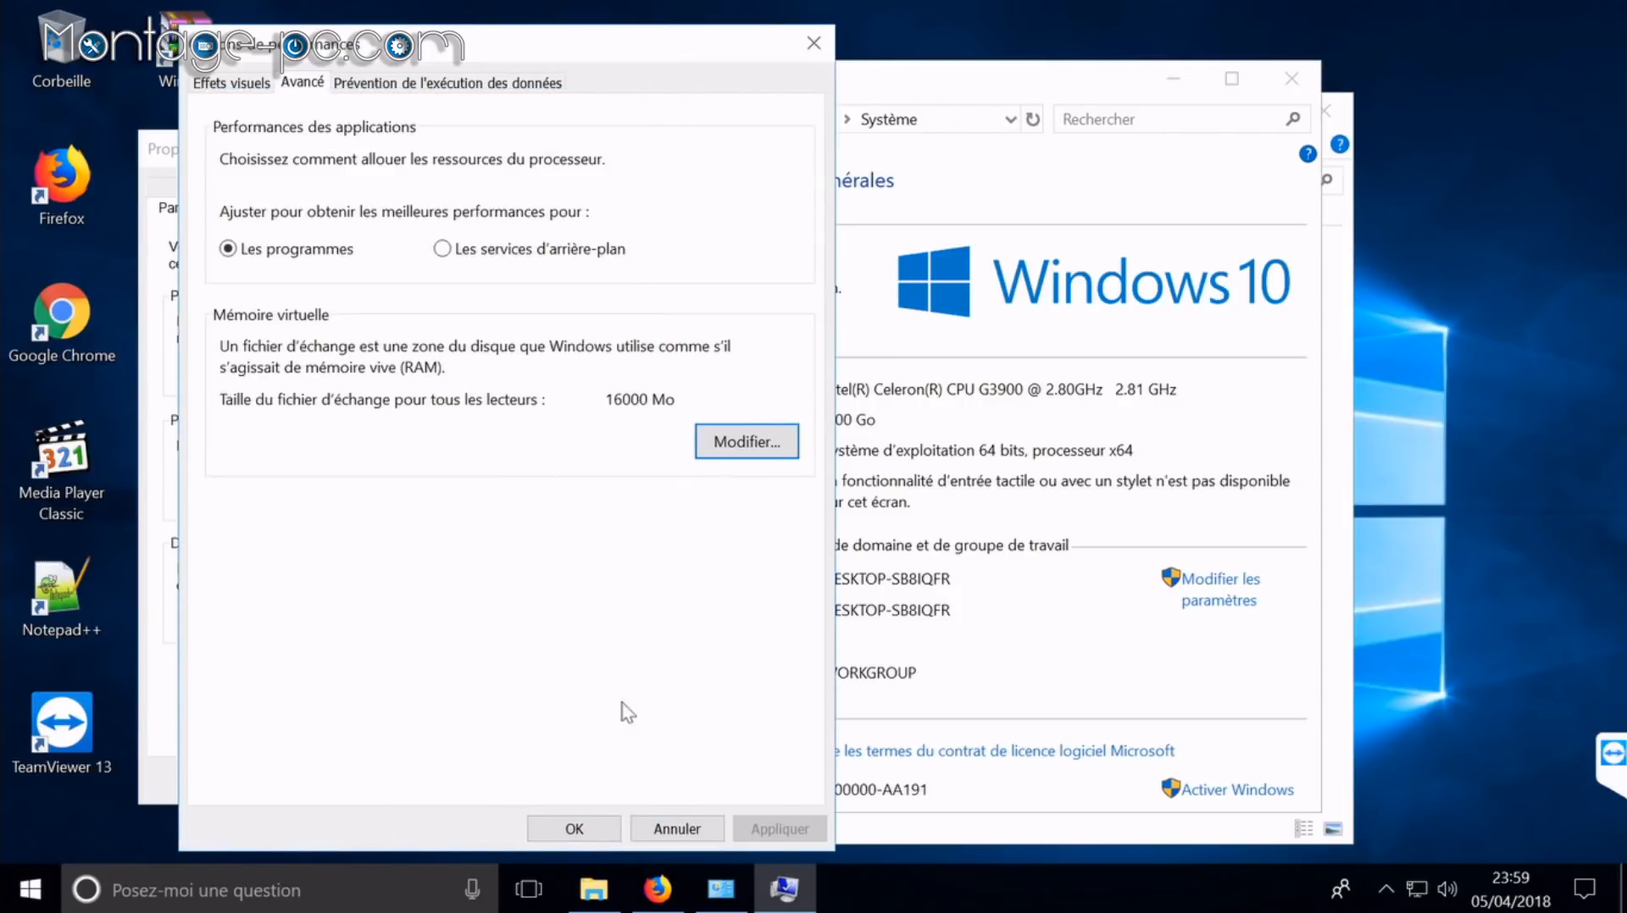
left_click(572, 828)
left_click(395, 781)
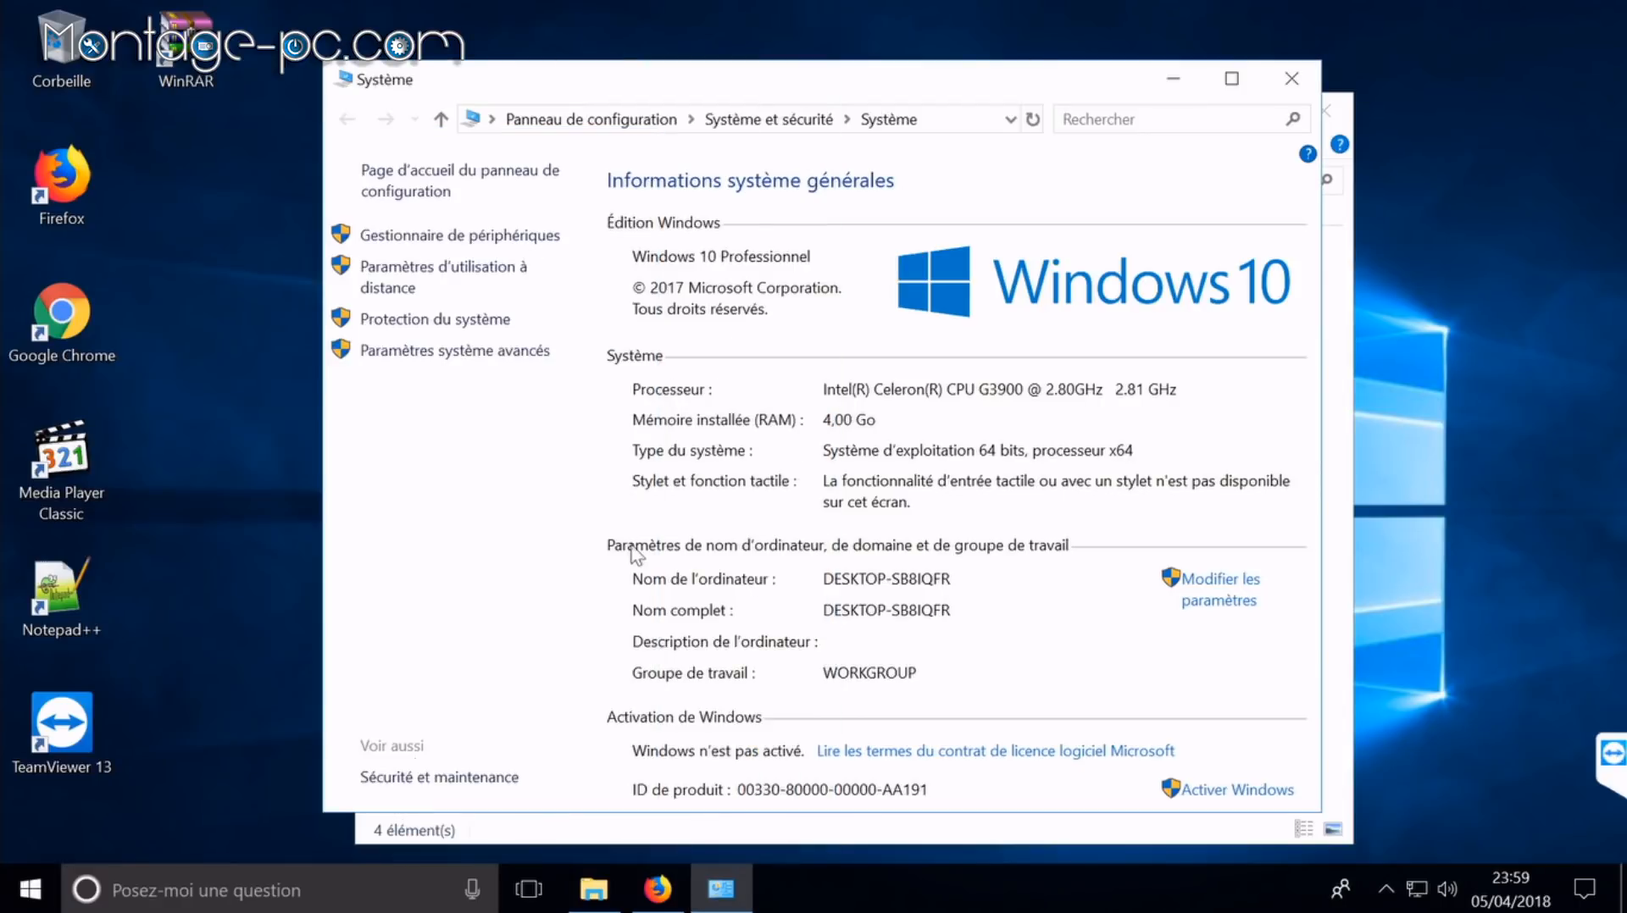
left_click(1292, 78)
Step: Open the blocked Claymore zip from Firefox's downloads despite the malware warning
left_click(1324, 111)
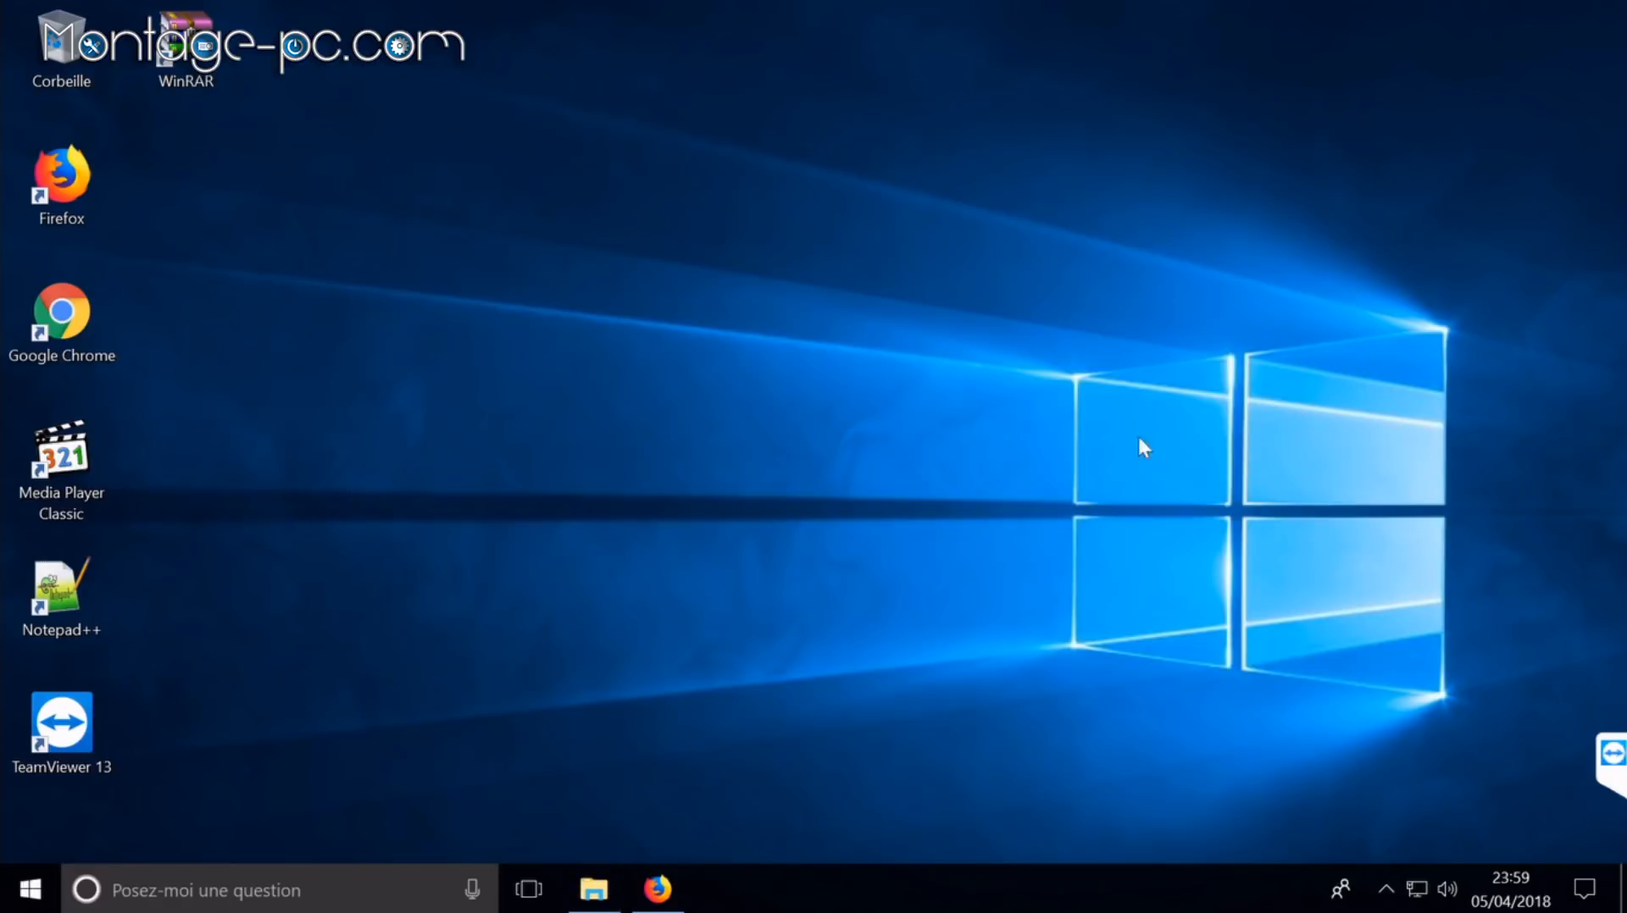
left_click(665, 887)
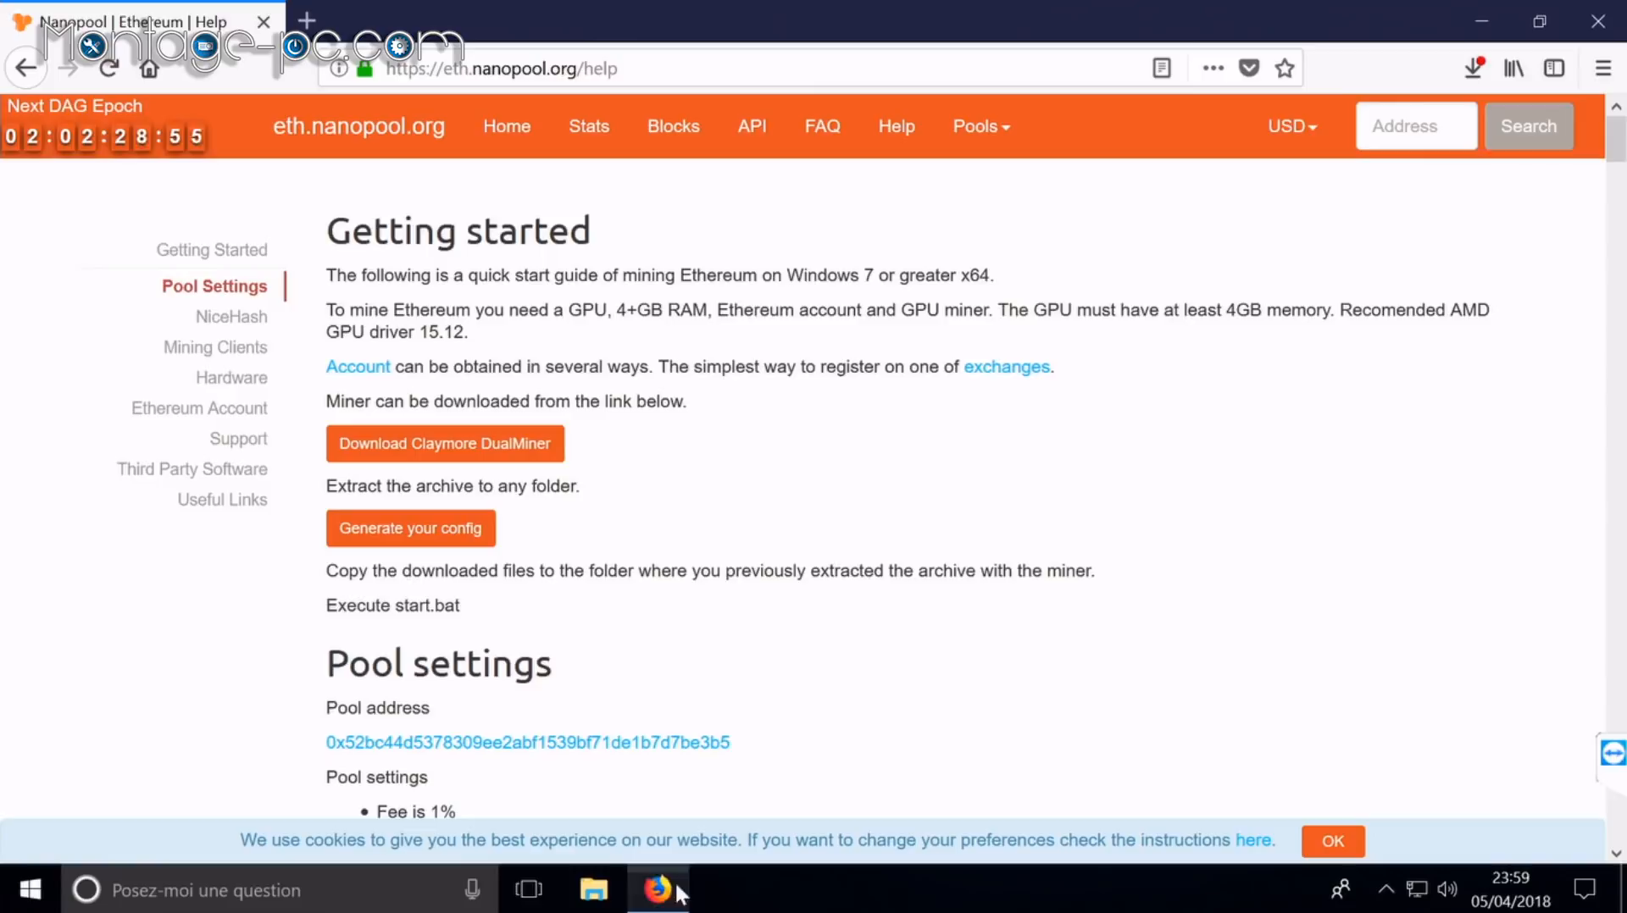
left_click(1476, 70)
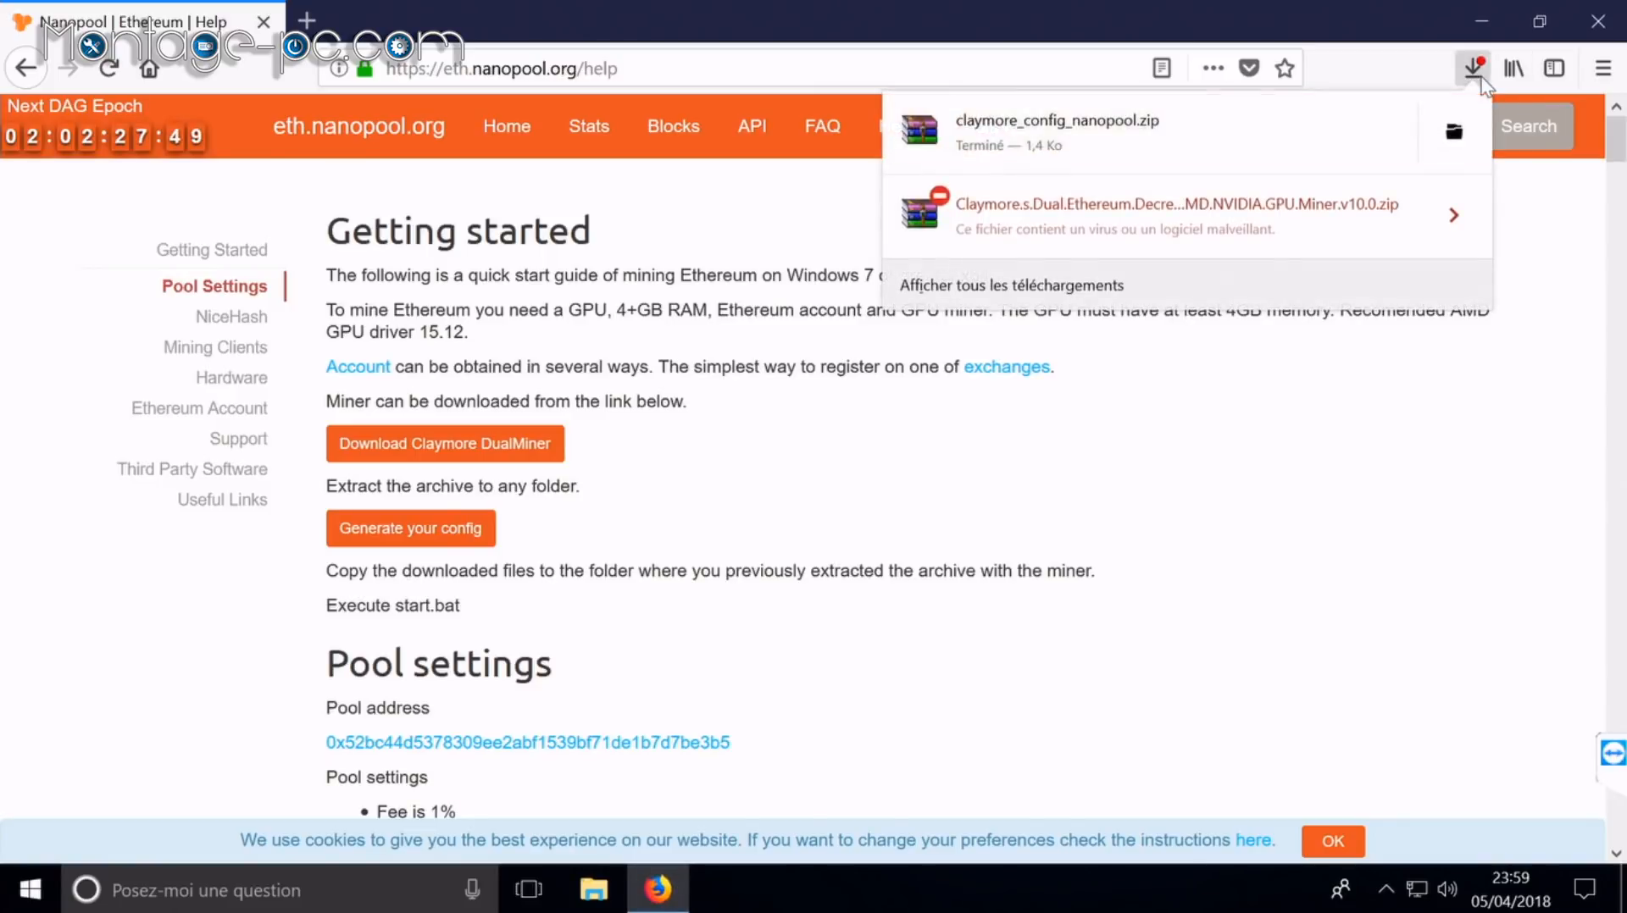
left_click(1454, 213)
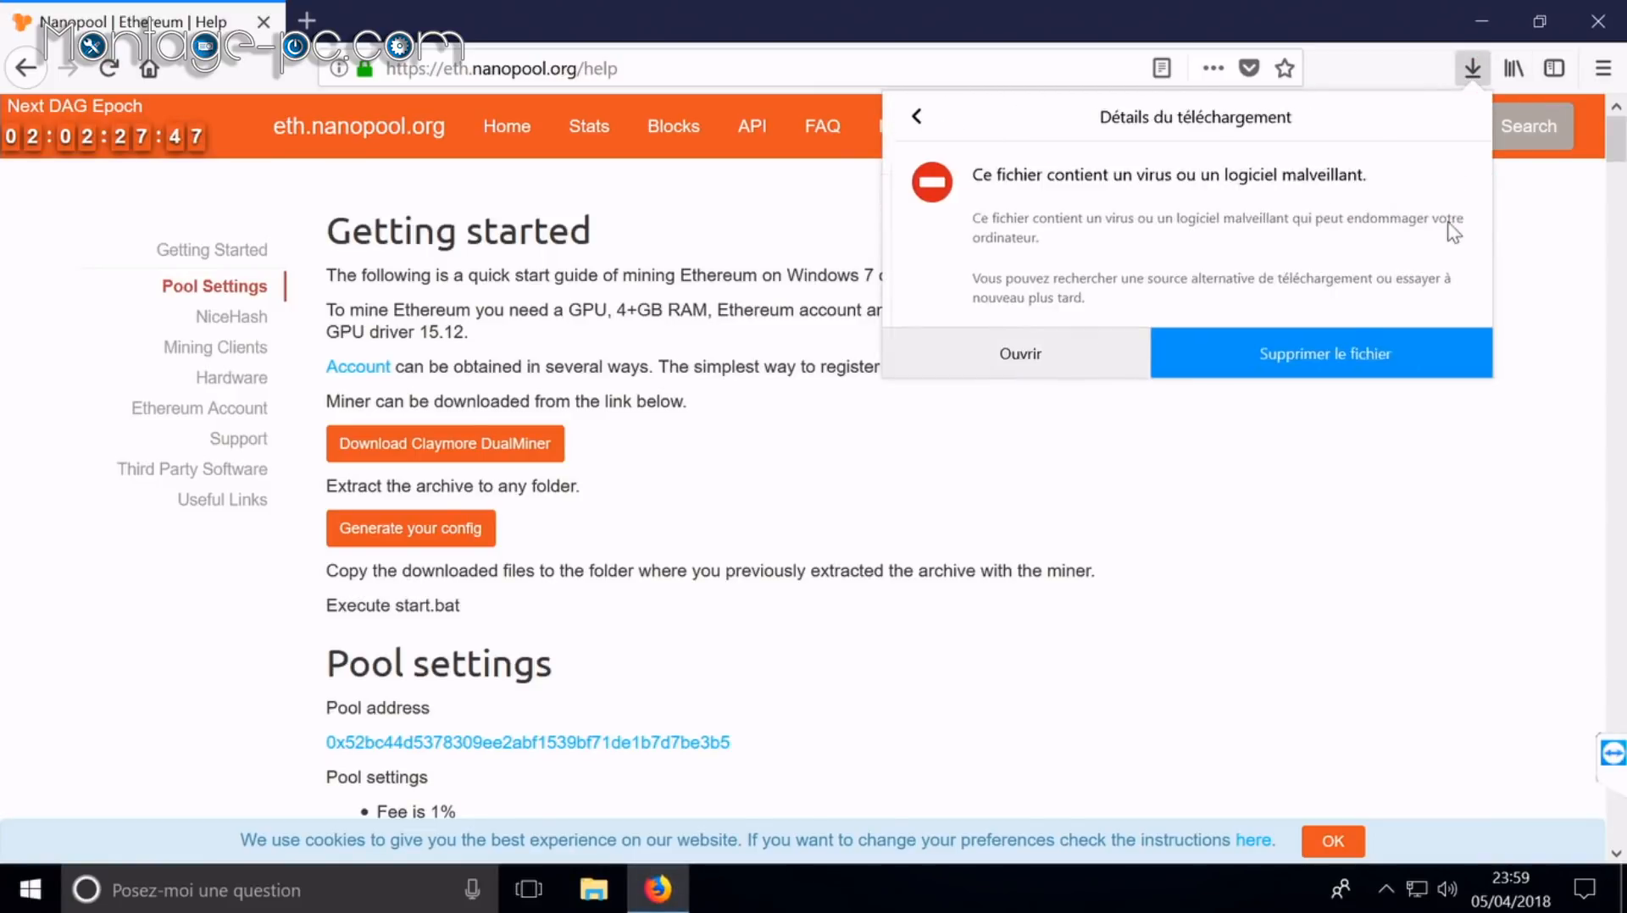
left_click(1090, 351)
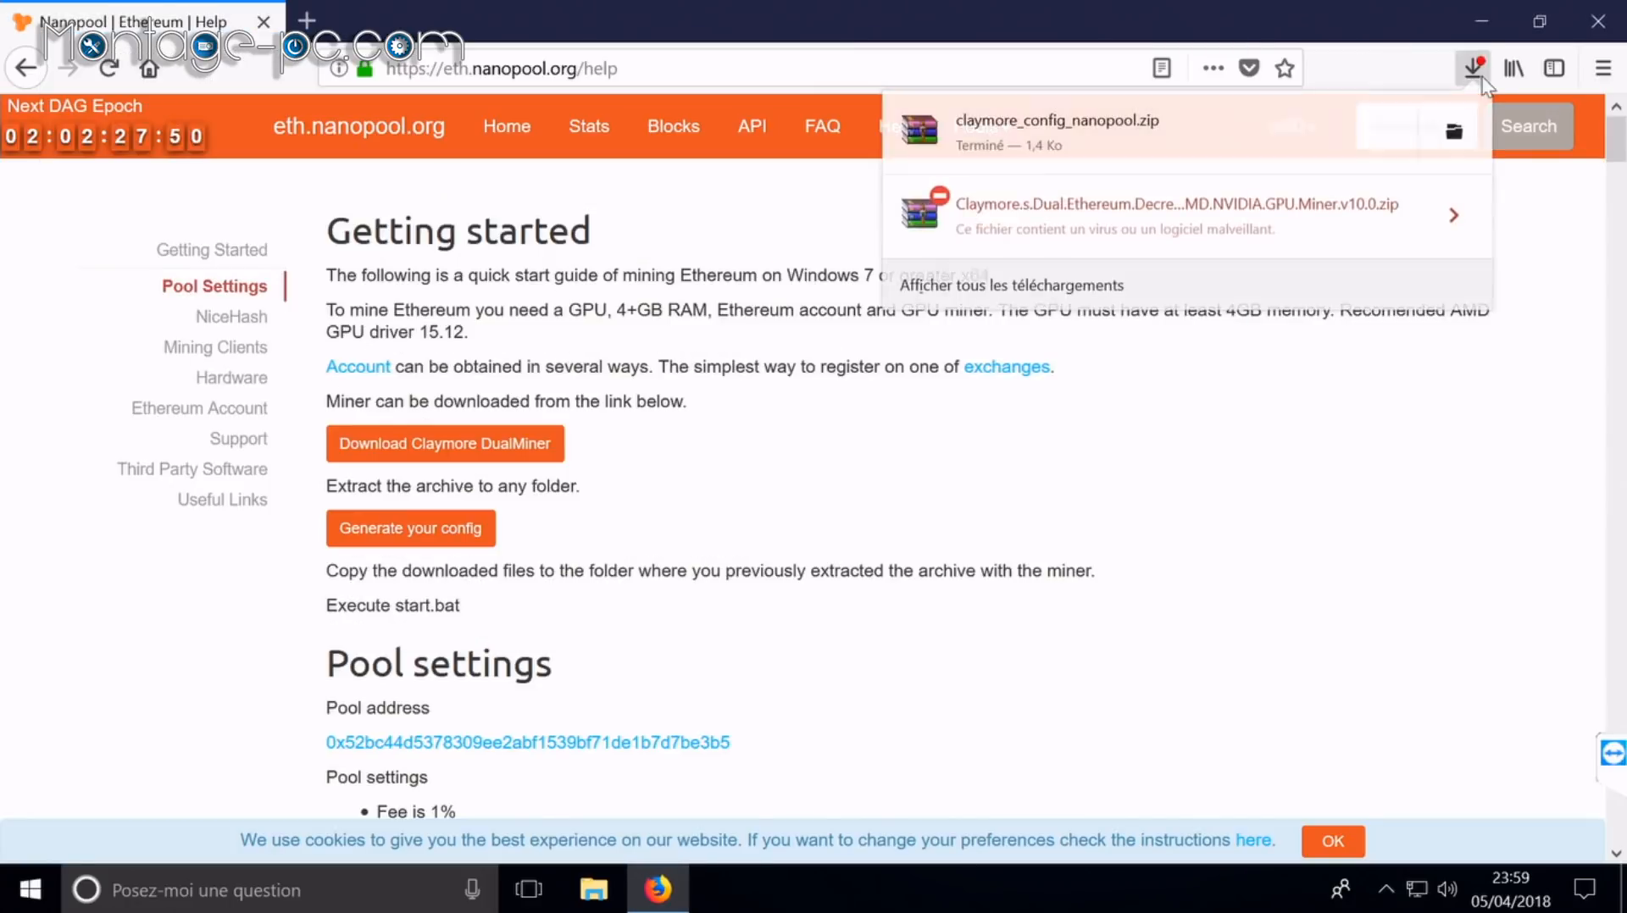
left_click(1472, 216)
left_click(1069, 349)
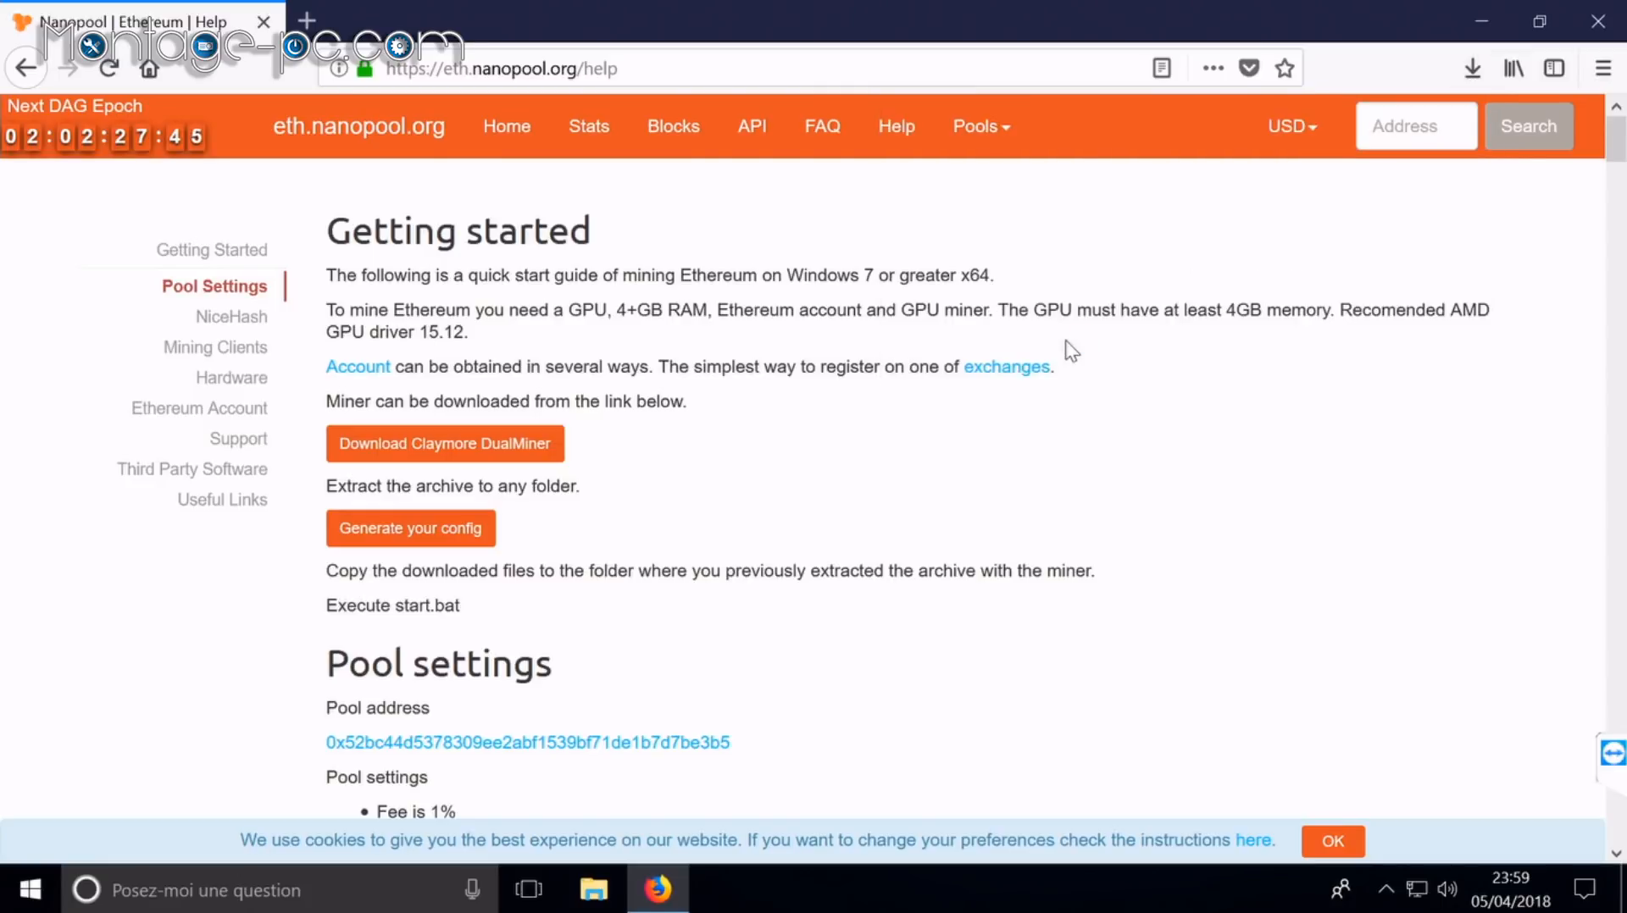
Step: Minimize Firefox and move the WinRAR window to the right
left_click(1493, 27)
left_click_drag(616, 52, 864, 65)
left_click(593, 888)
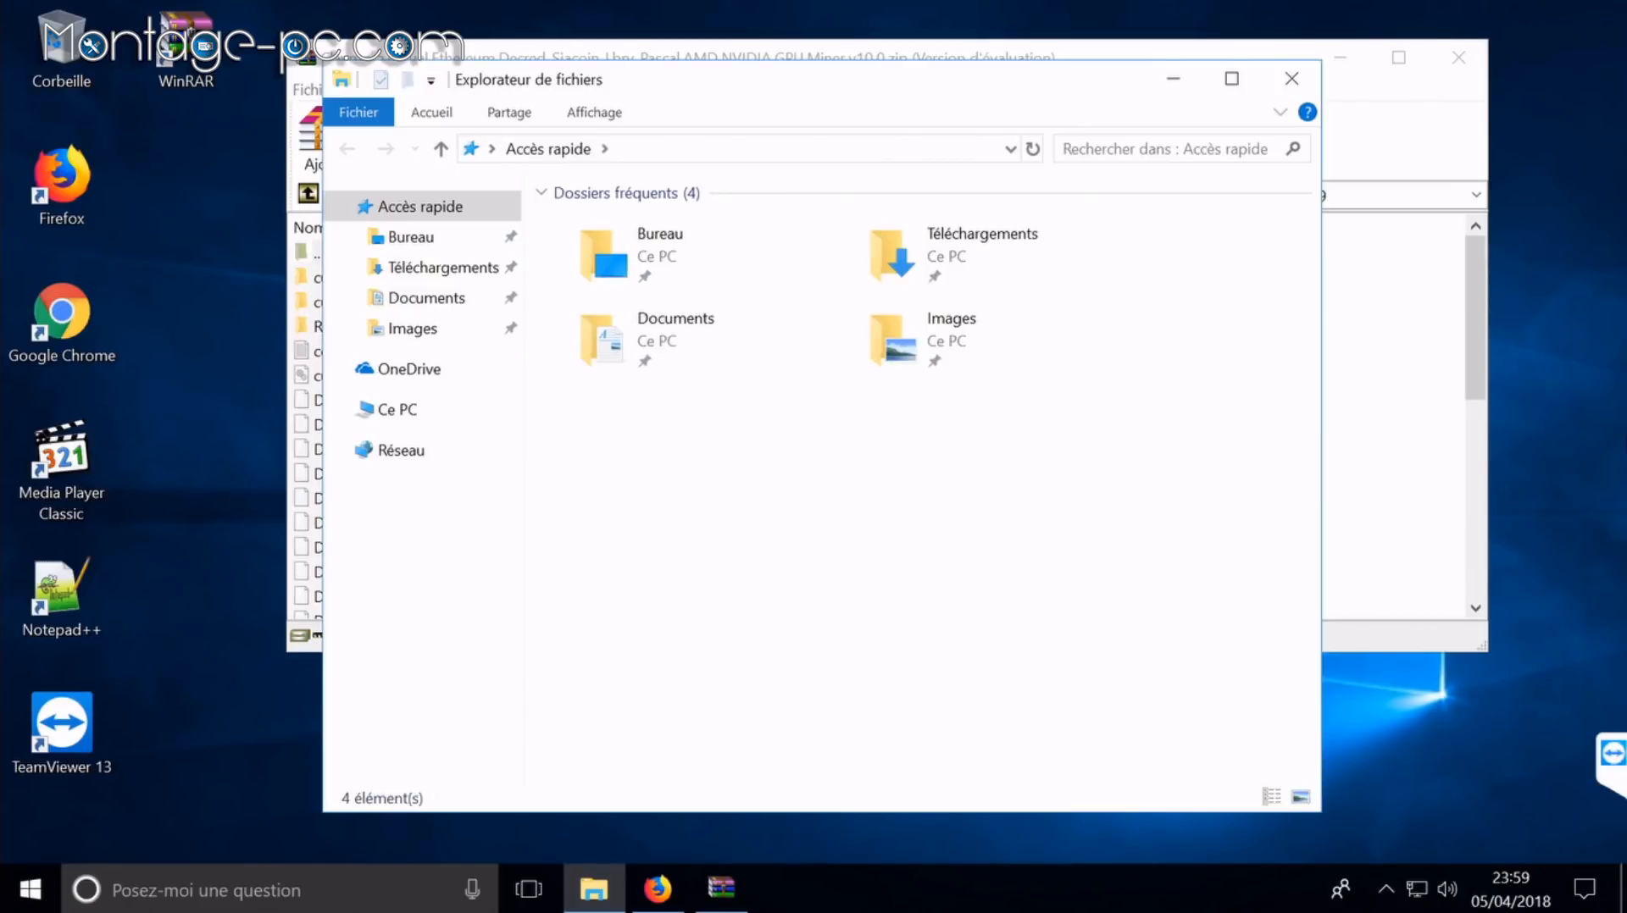
Step: Create a folder in Documents named after the Claymore archive, without .zip
double_click(664, 343)
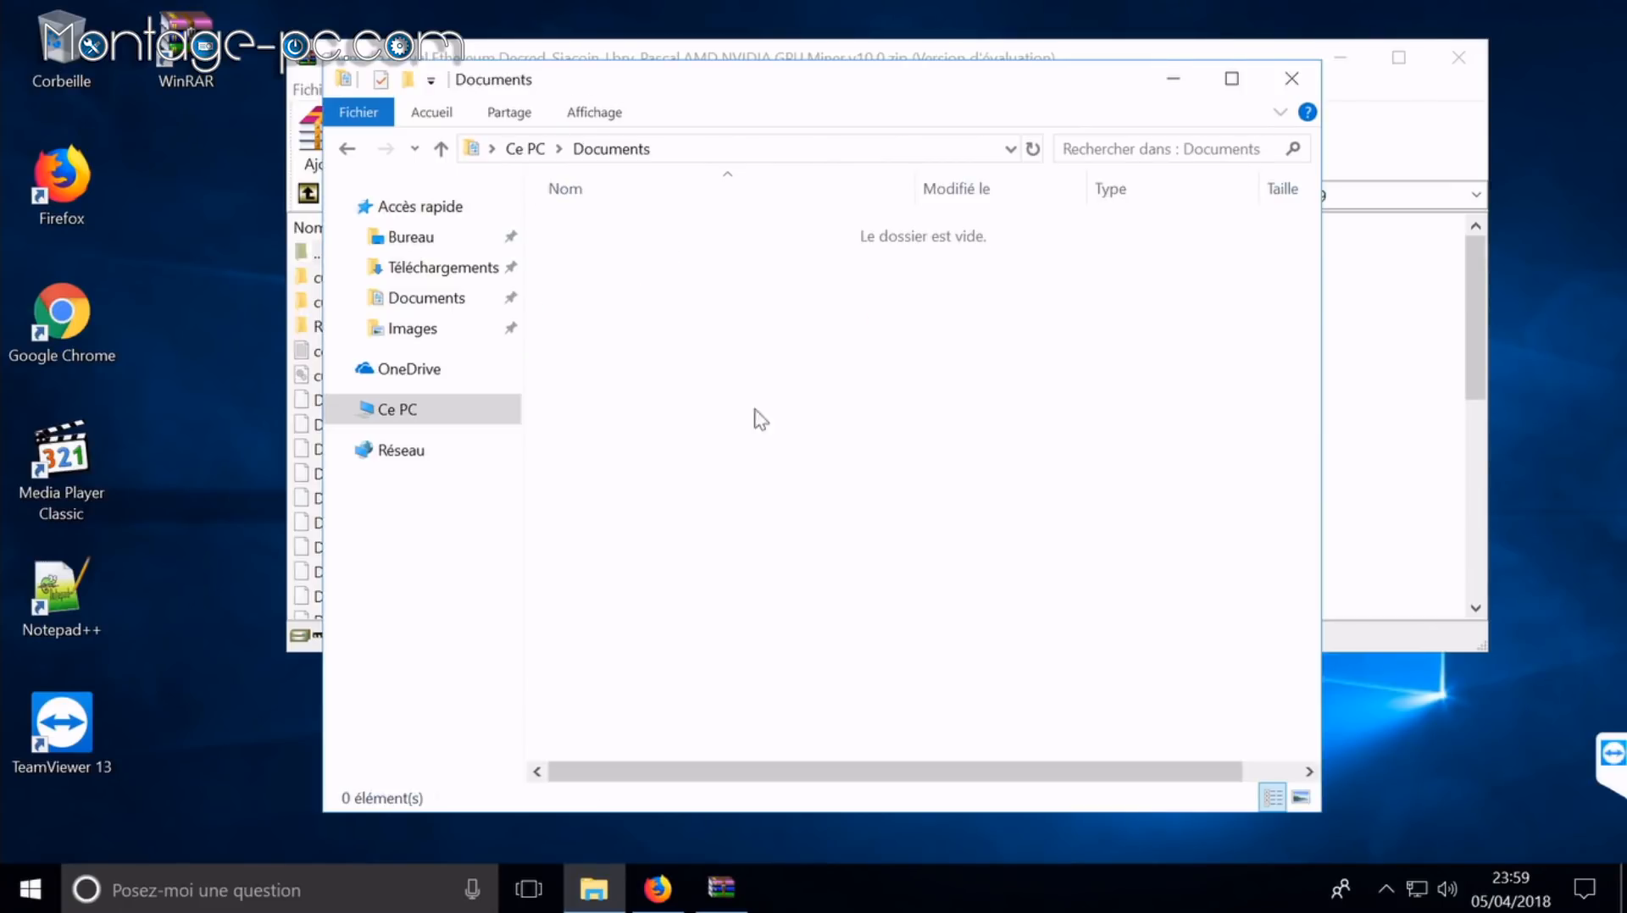
left_click(909, 56)
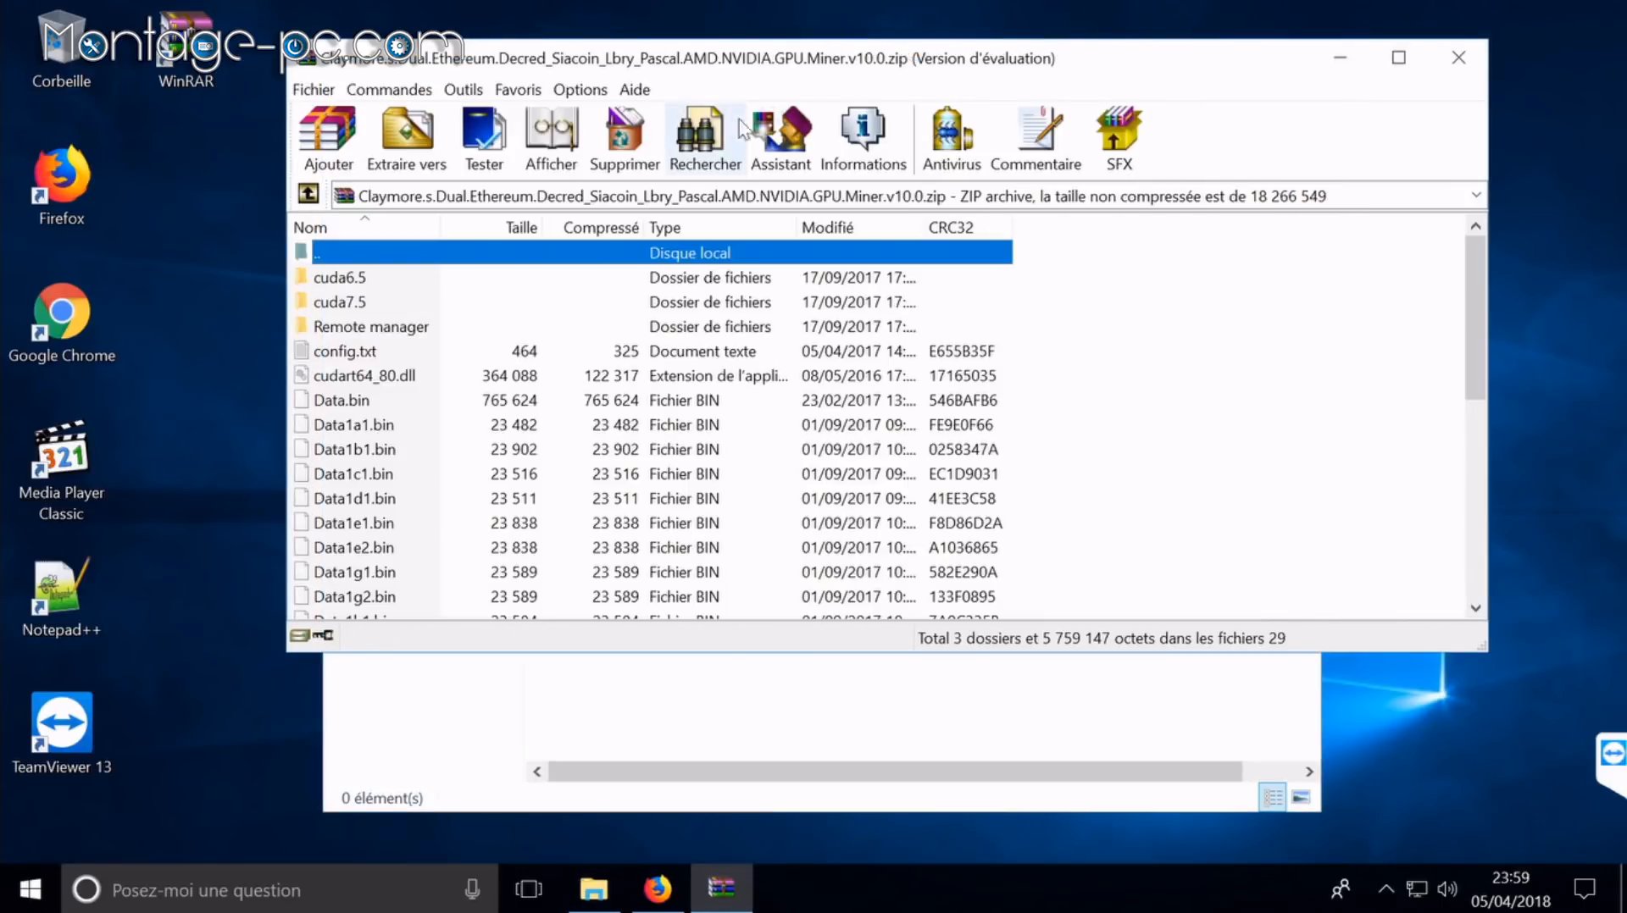
left_click(630, 198)
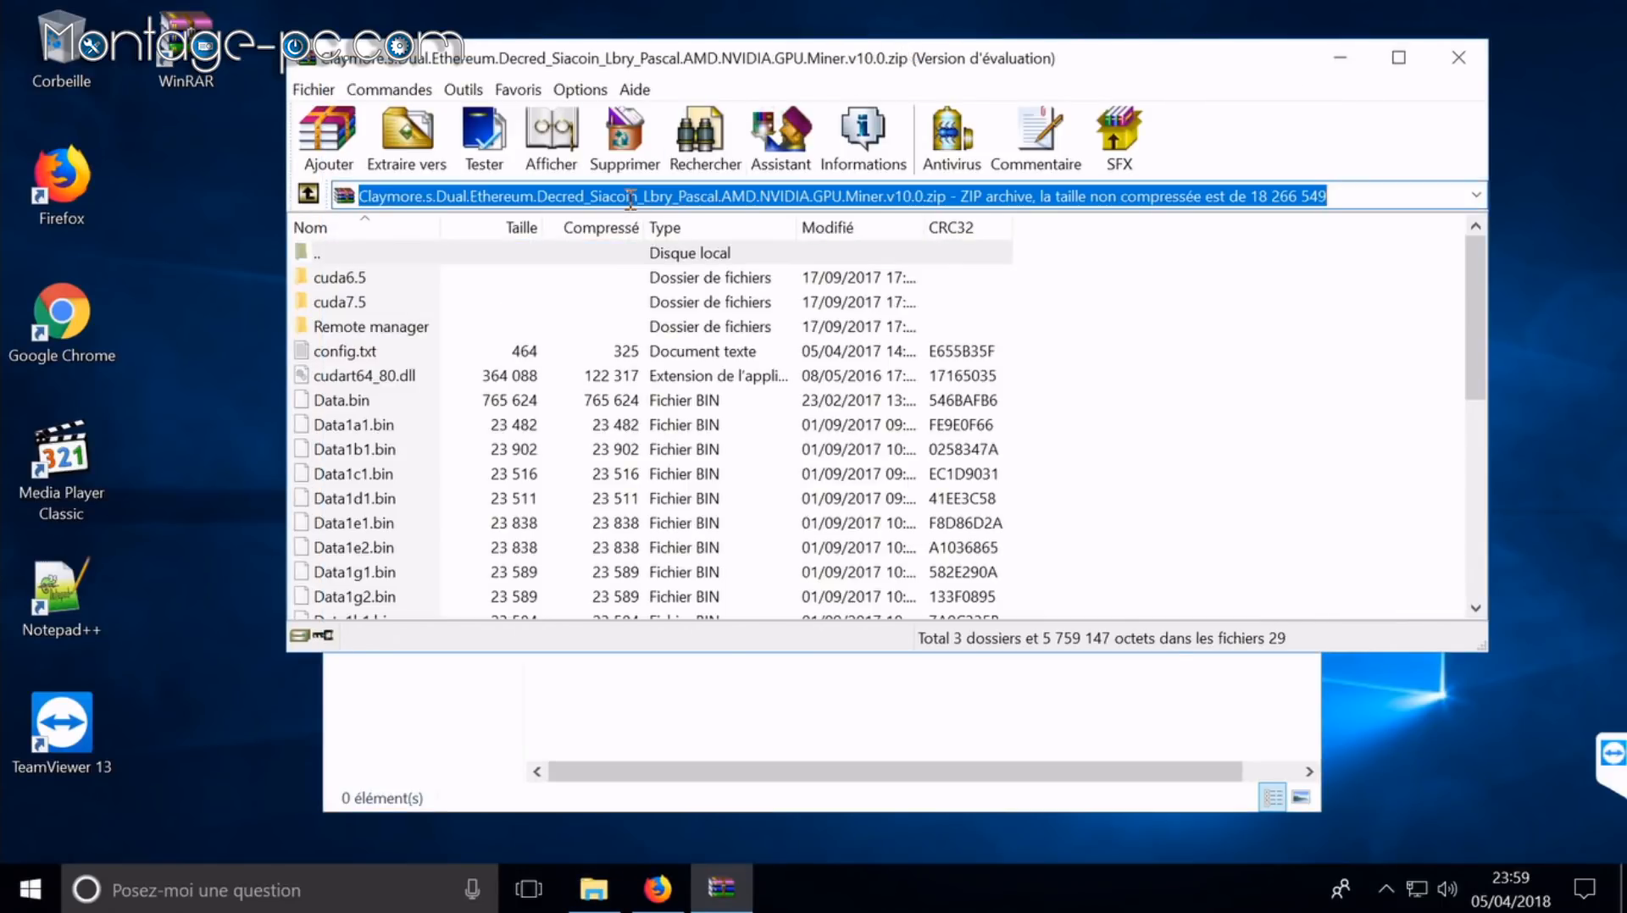
left_click(905, 195)
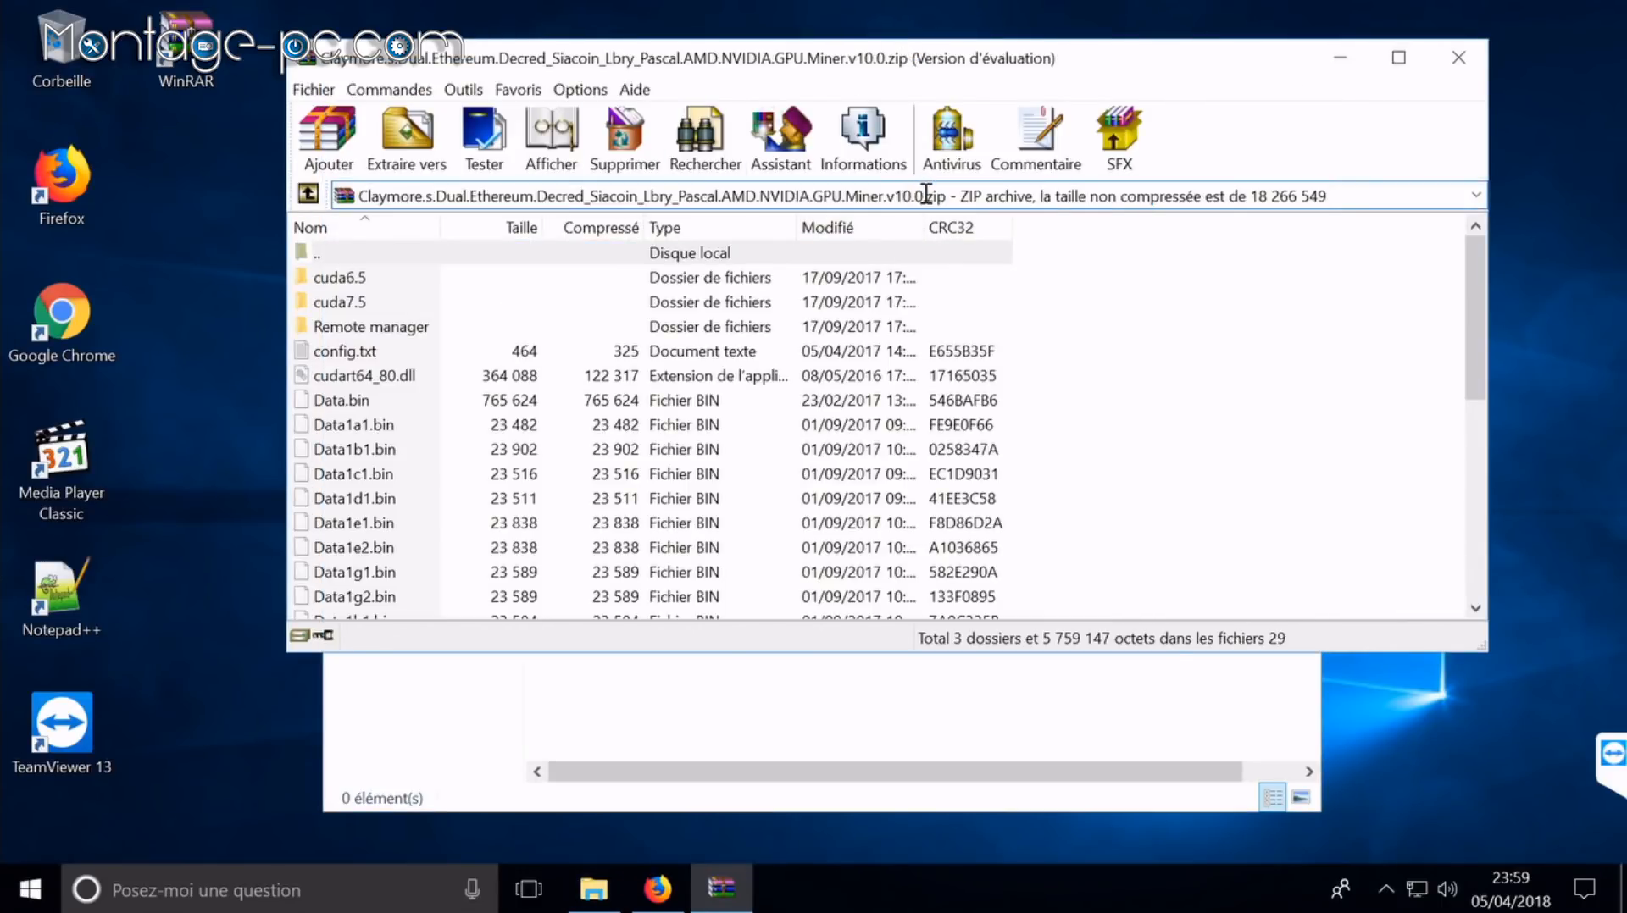
left_click_drag(924, 195, 198, 197)
key("ctrl+c")
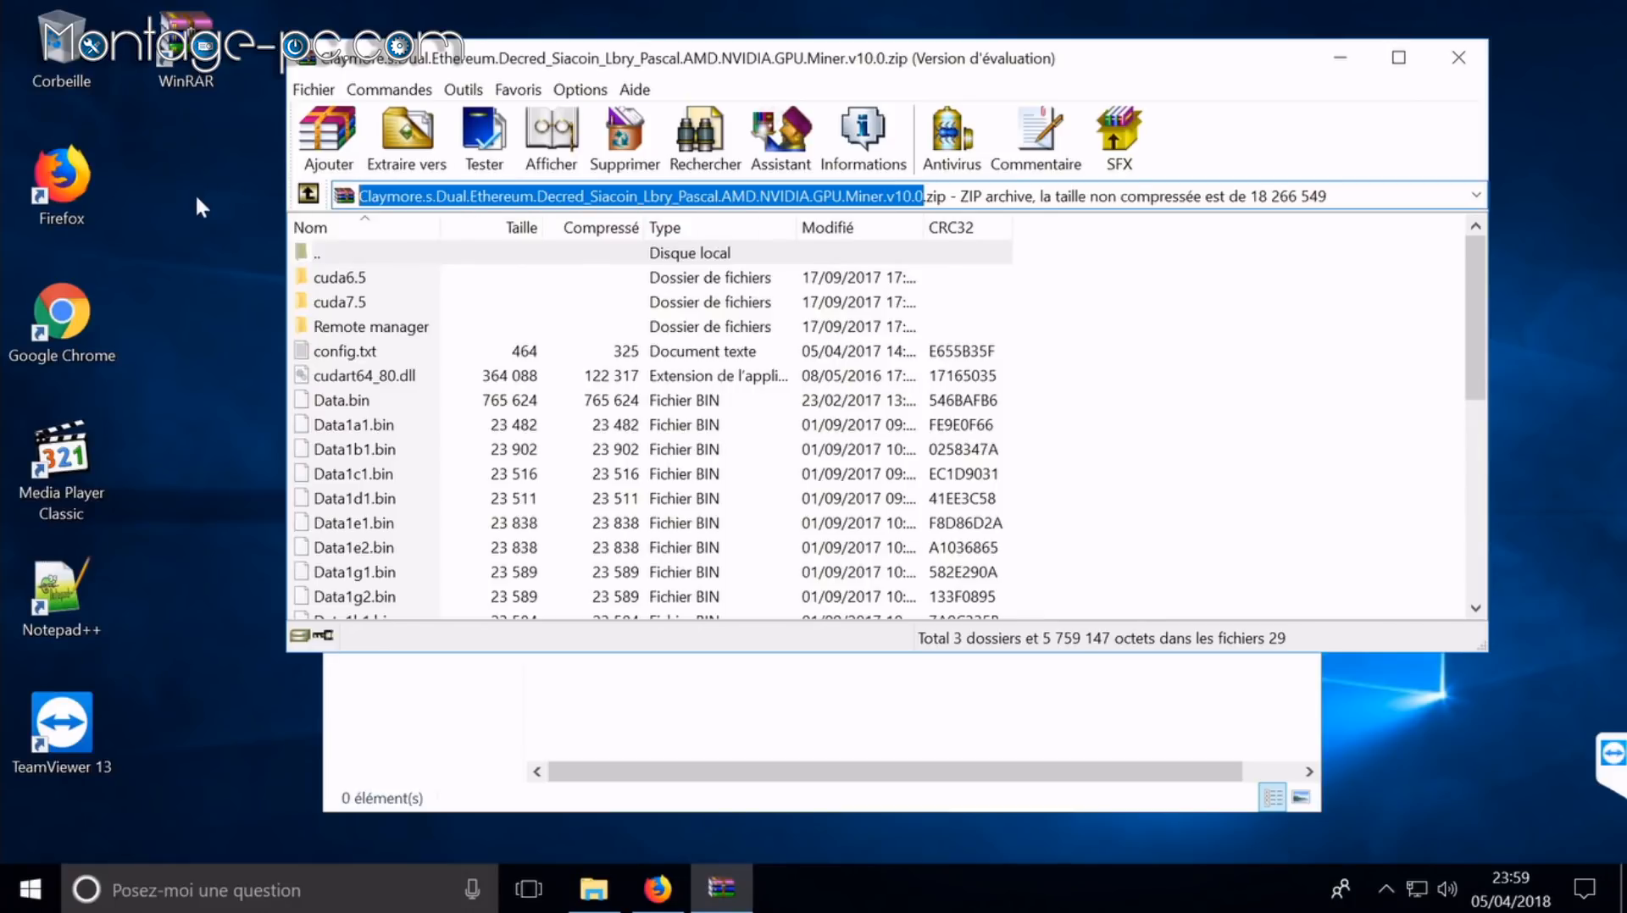
left_click(664, 756)
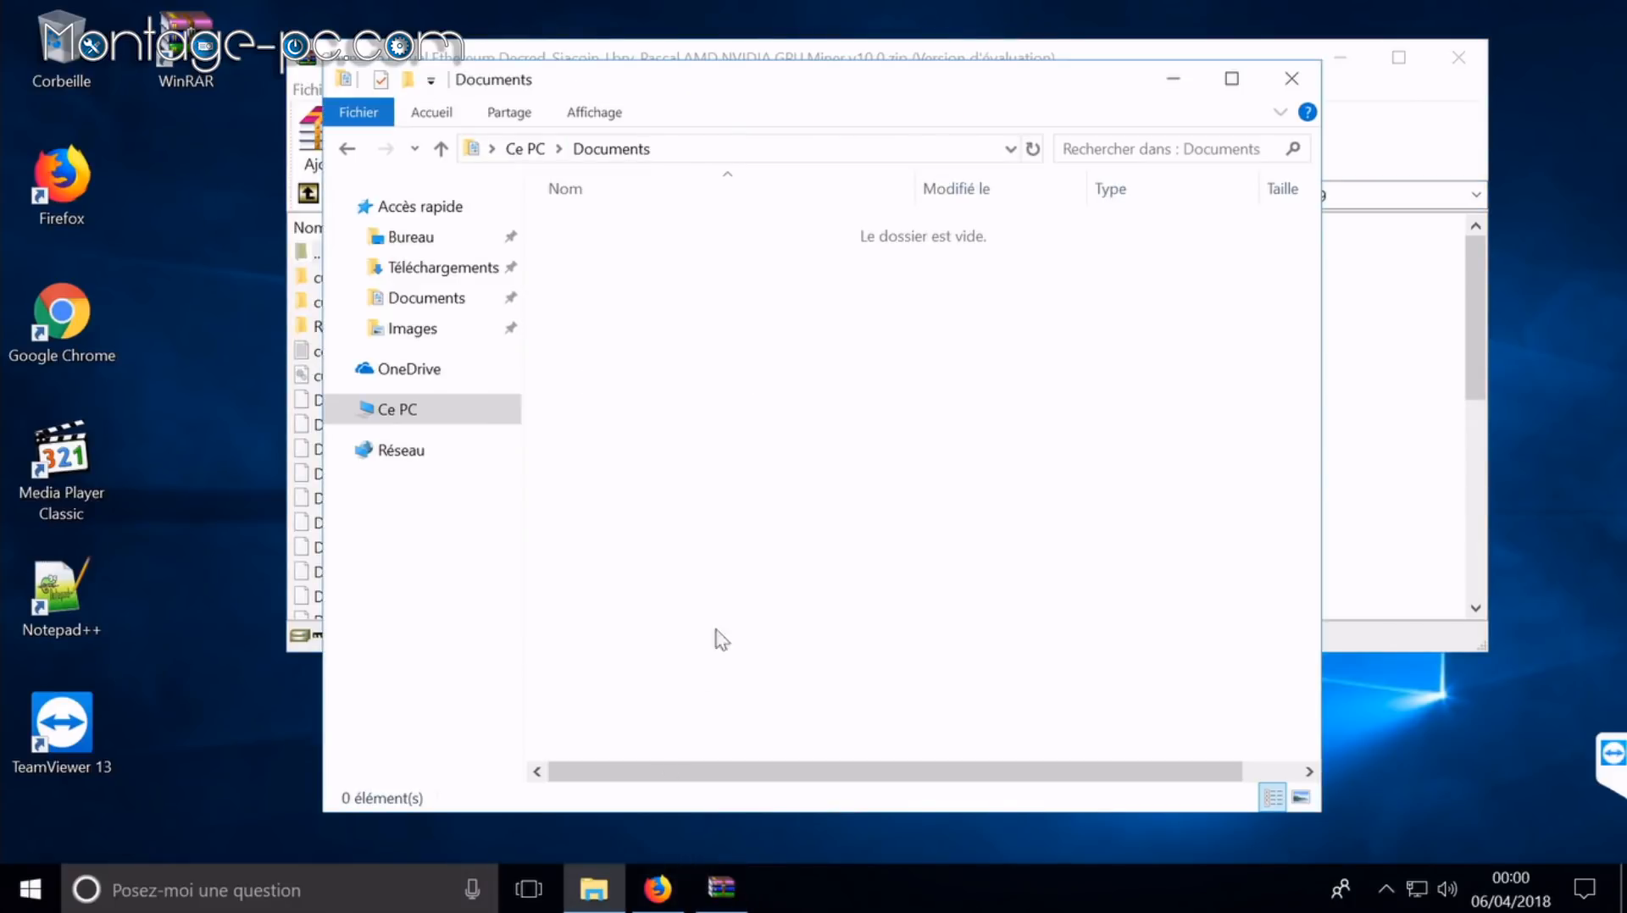
right_click(774, 529)
mouse_move(977, 480)
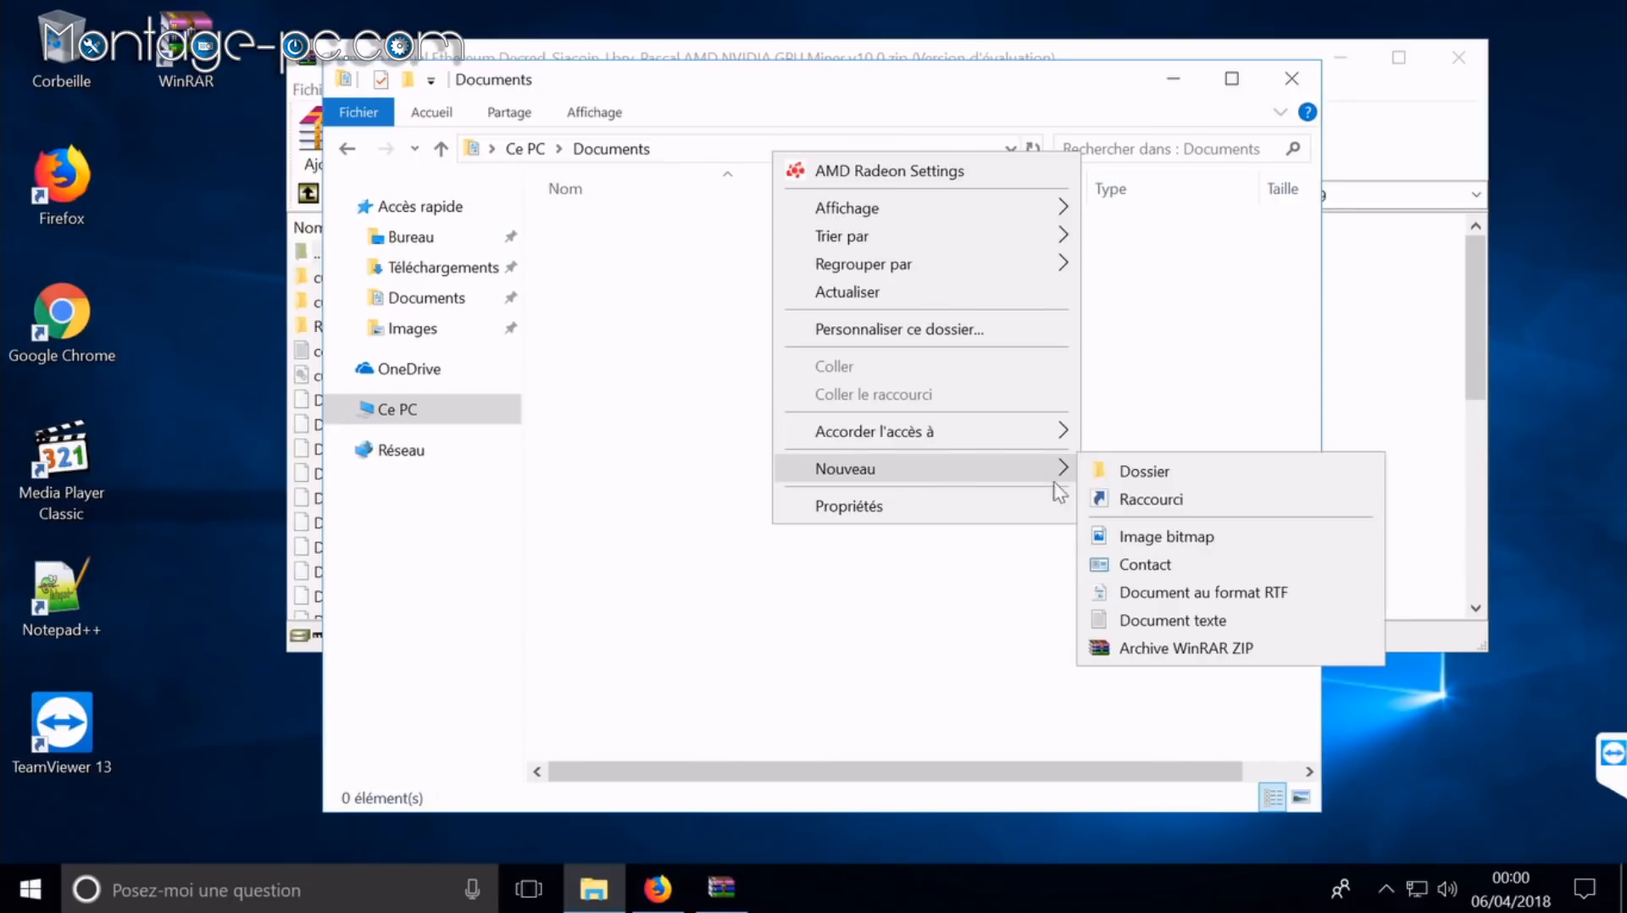
left_click(1129, 477)
key("ctrl+v")
key("Return")
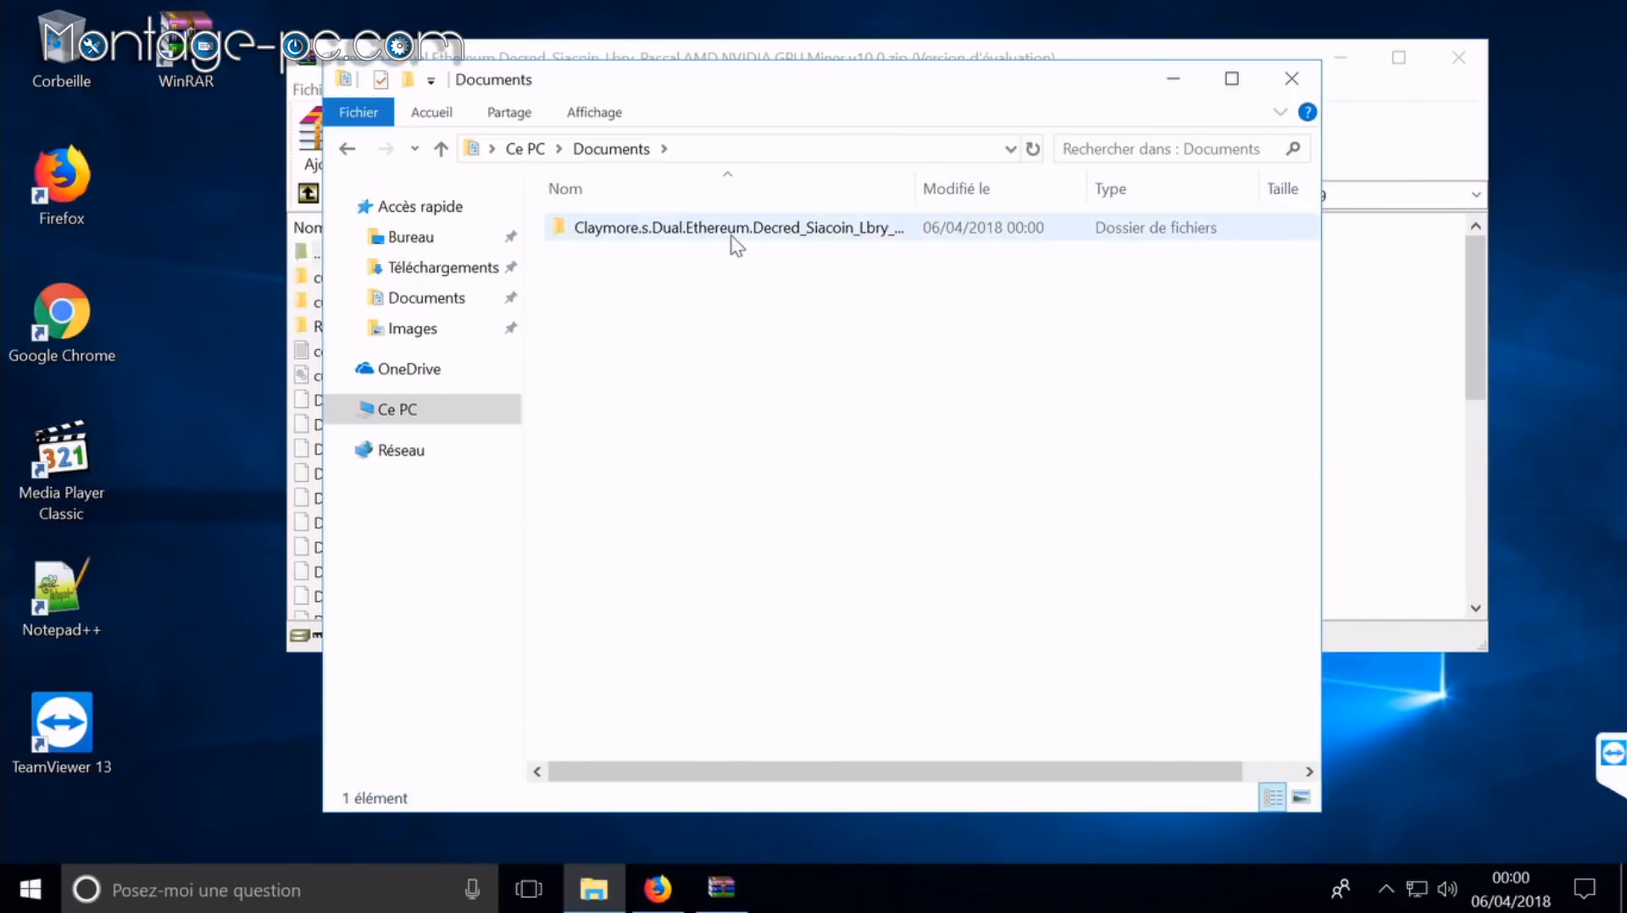
Step: Extract all Claymore archive entries into the new folder and close WinRAR
double_click(737, 239)
left_click(1389, 416)
key("ctrl+a")
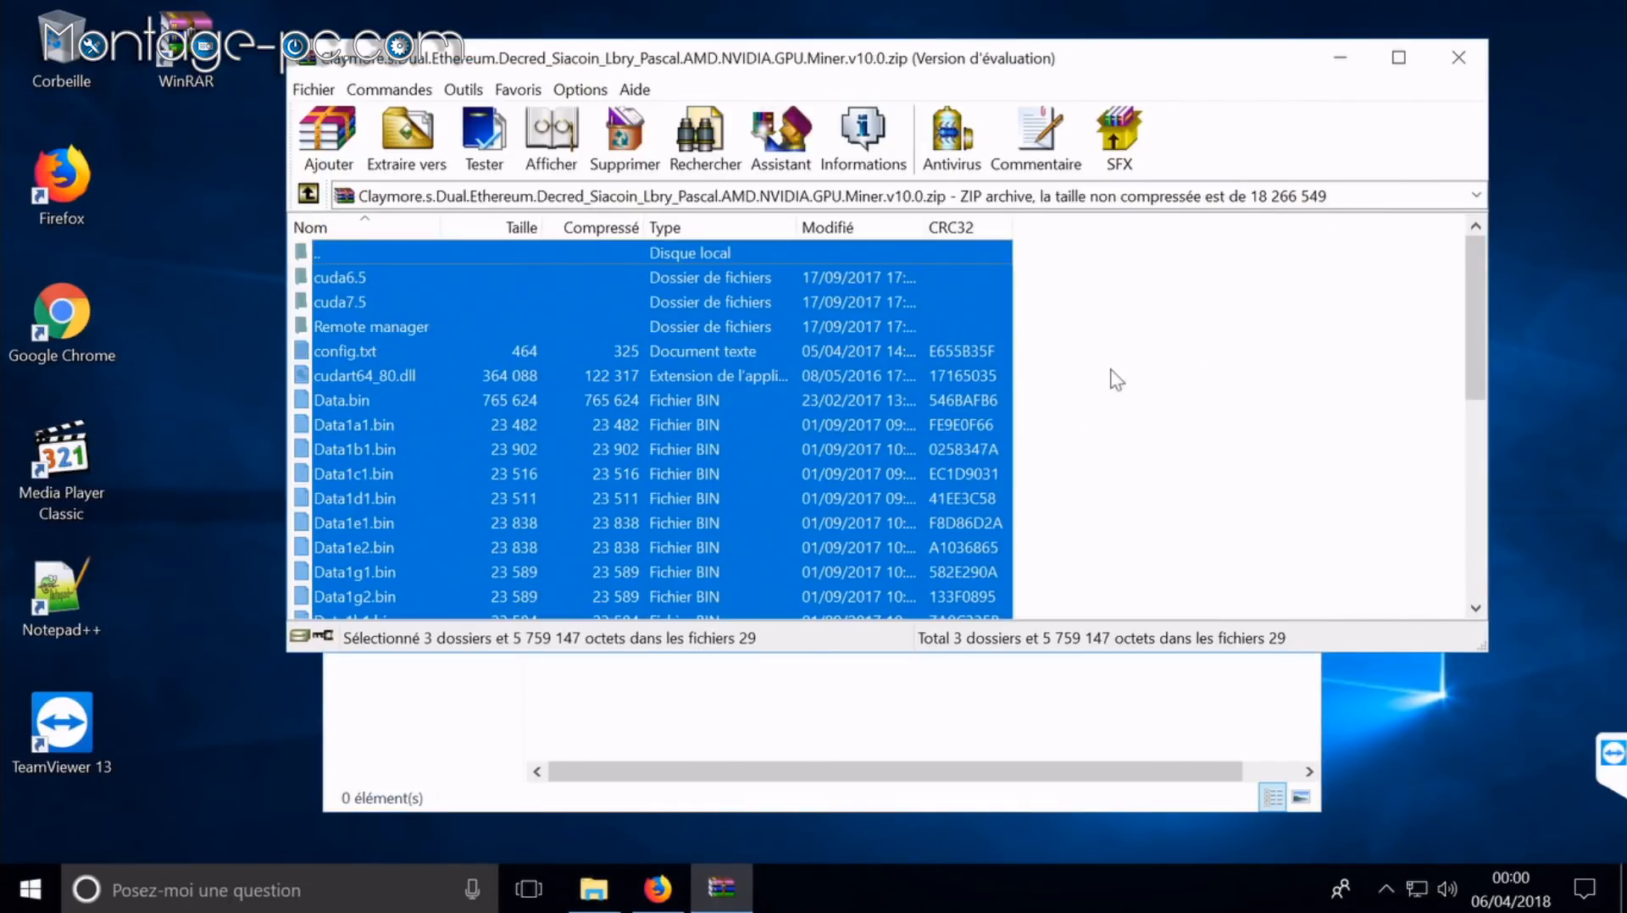
left_click_drag(616, 371, 745, 726)
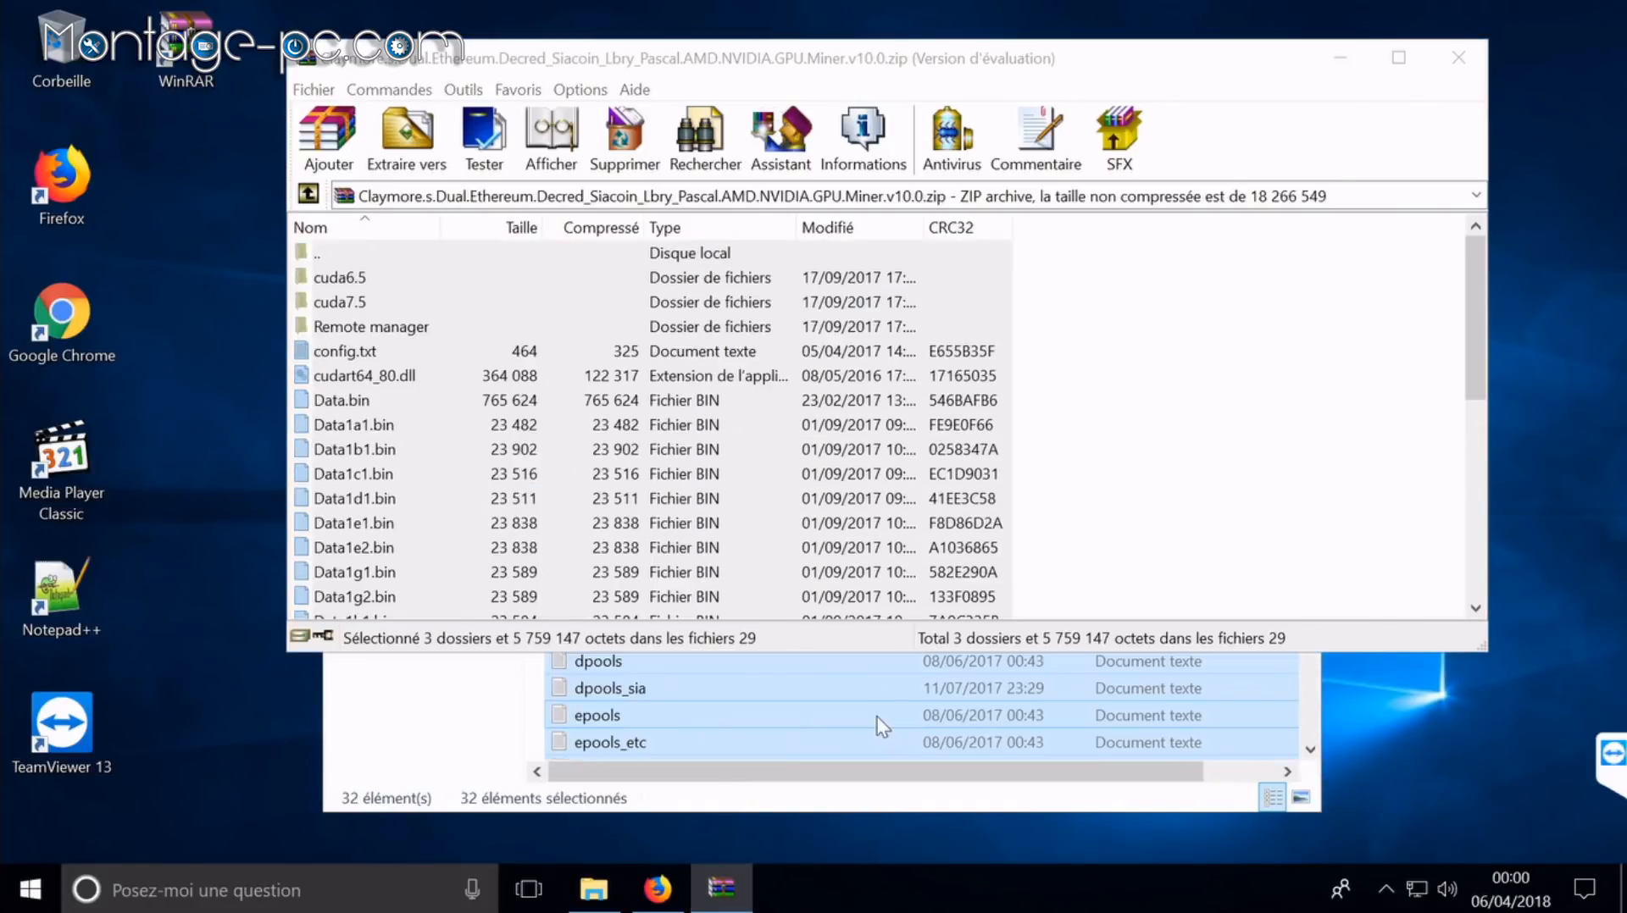
left_click(1454, 56)
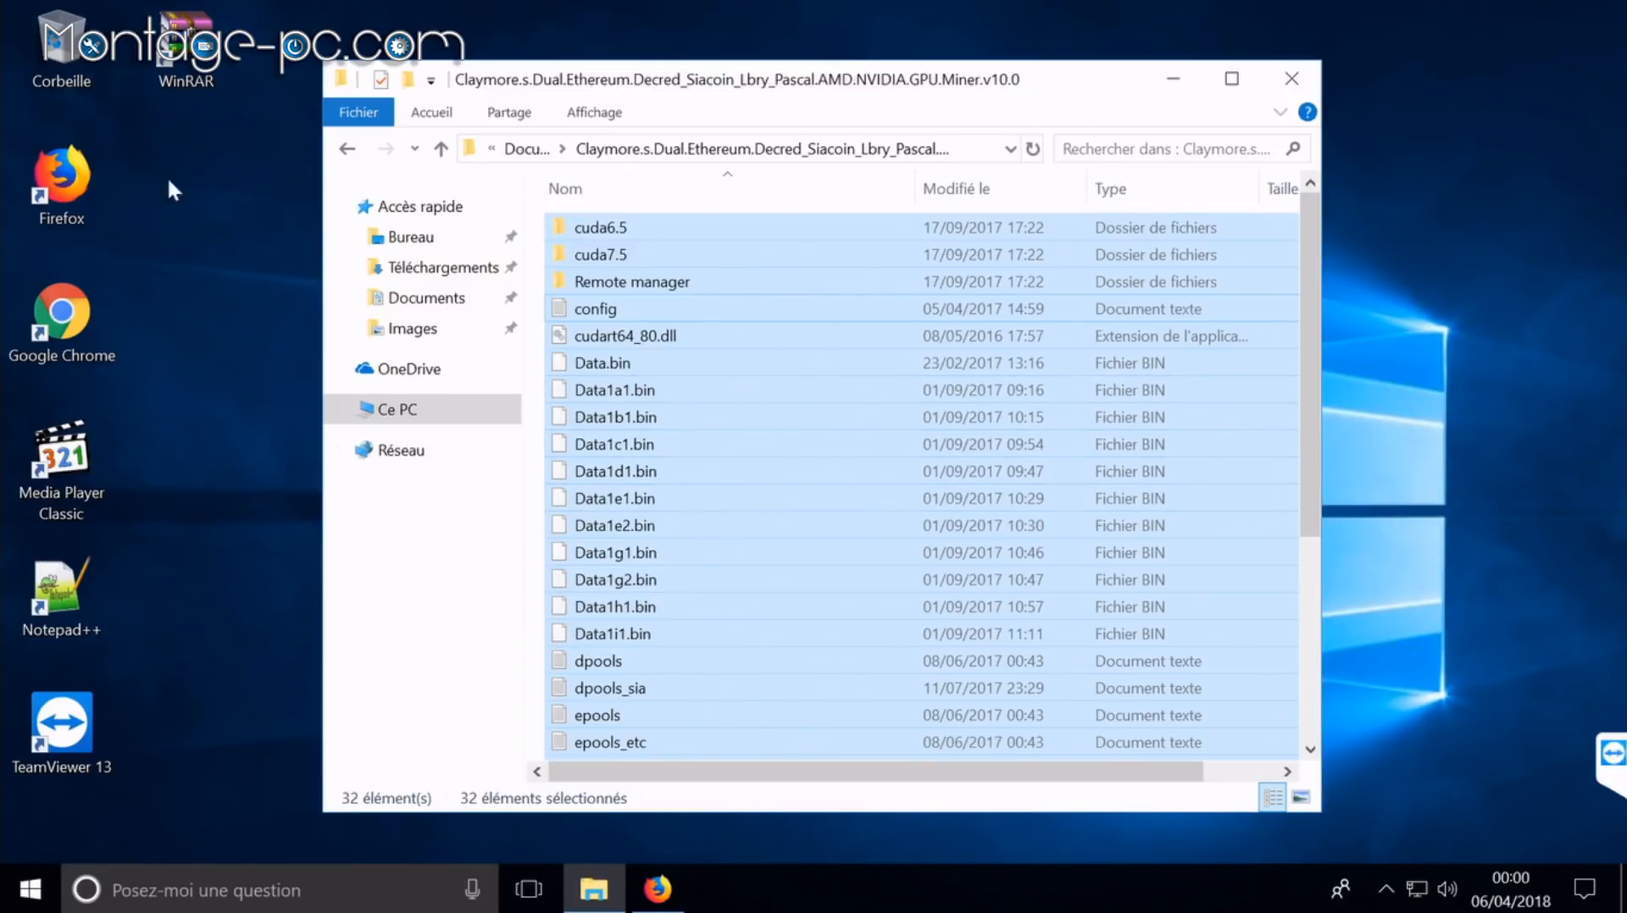
Step: Copy epools.txt and start.bat from claymore_config_nanopool.zip into the Claymore folder
left_click(657, 890)
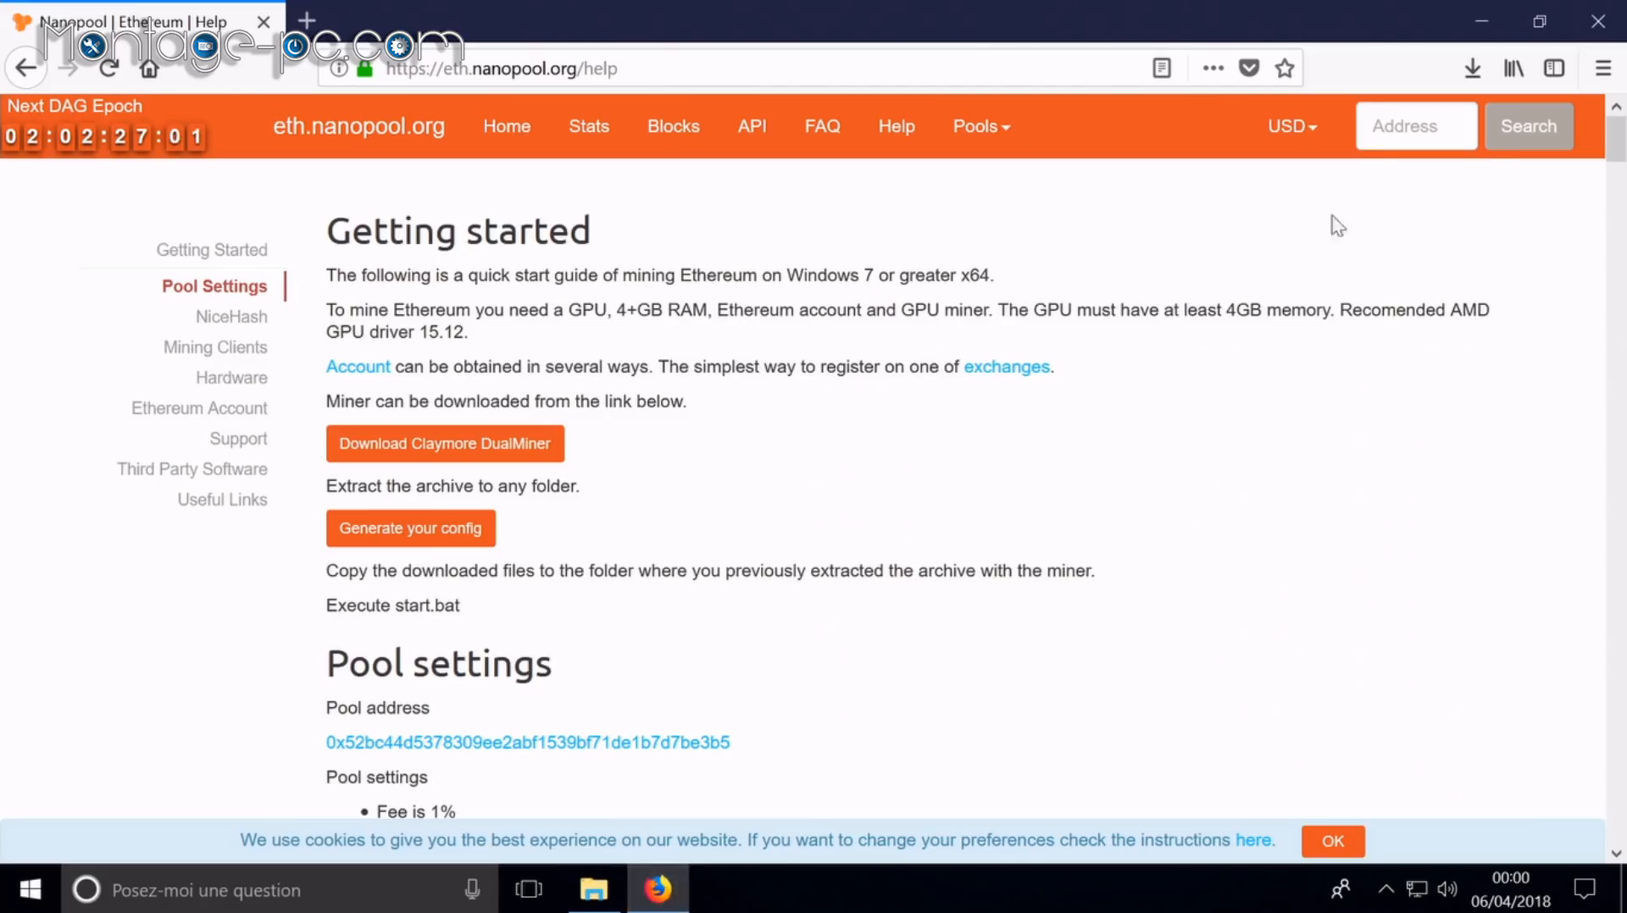
left_click(1472, 68)
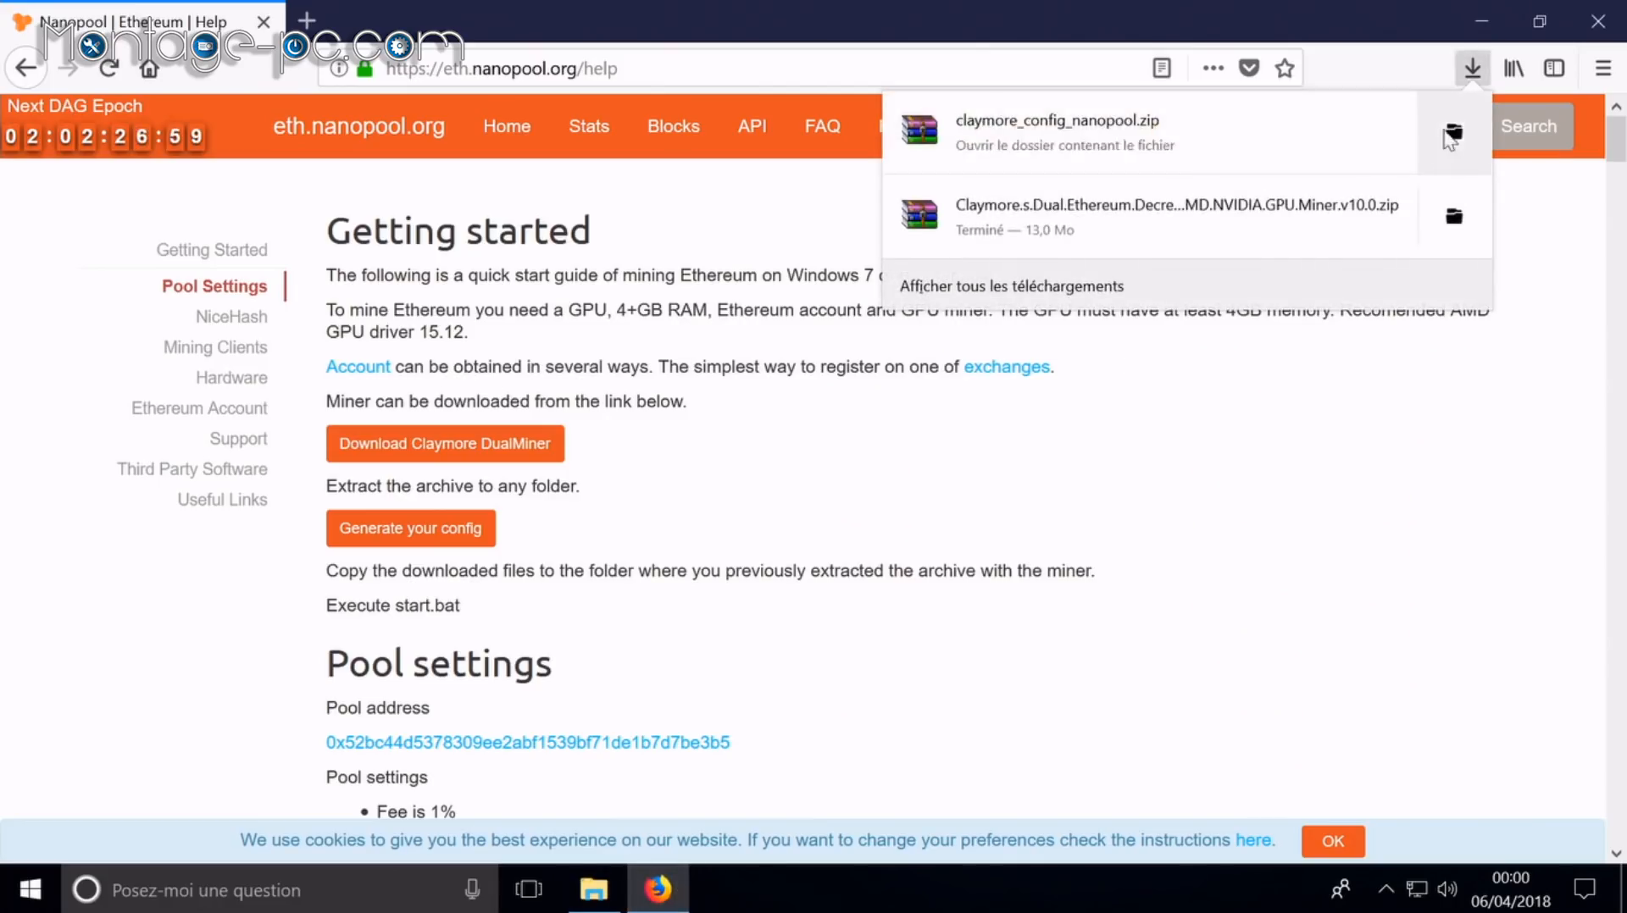
left_click(1329, 133)
left_click(1499, 26)
left_click_drag(502, 390, 405, 281)
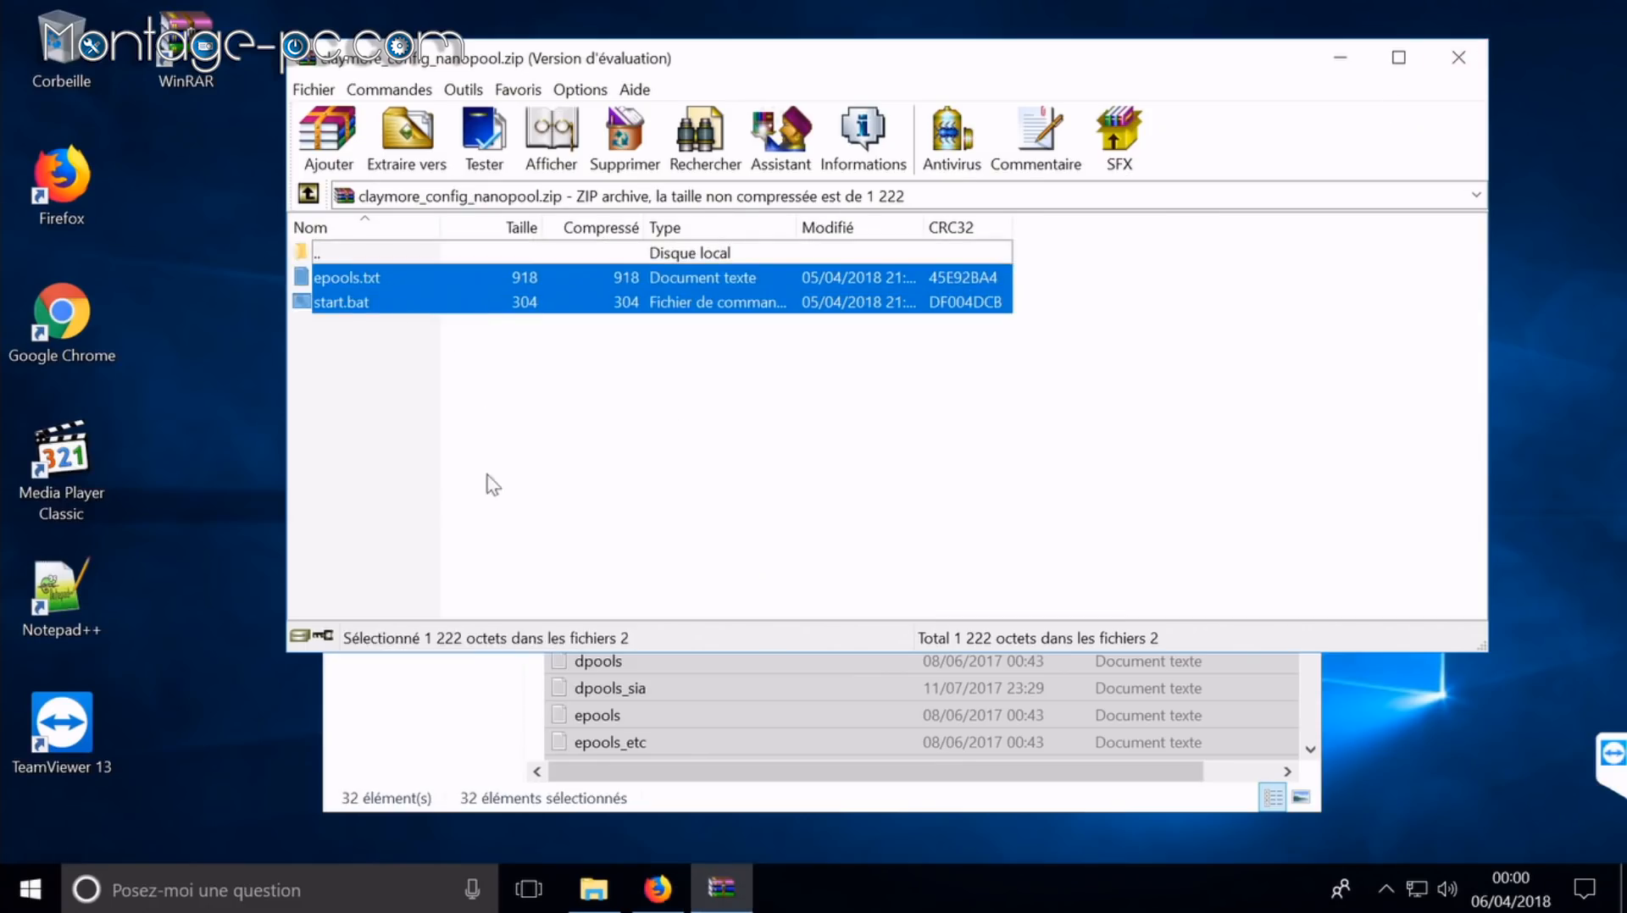
left_click(498, 735)
left_click(1020, 636)
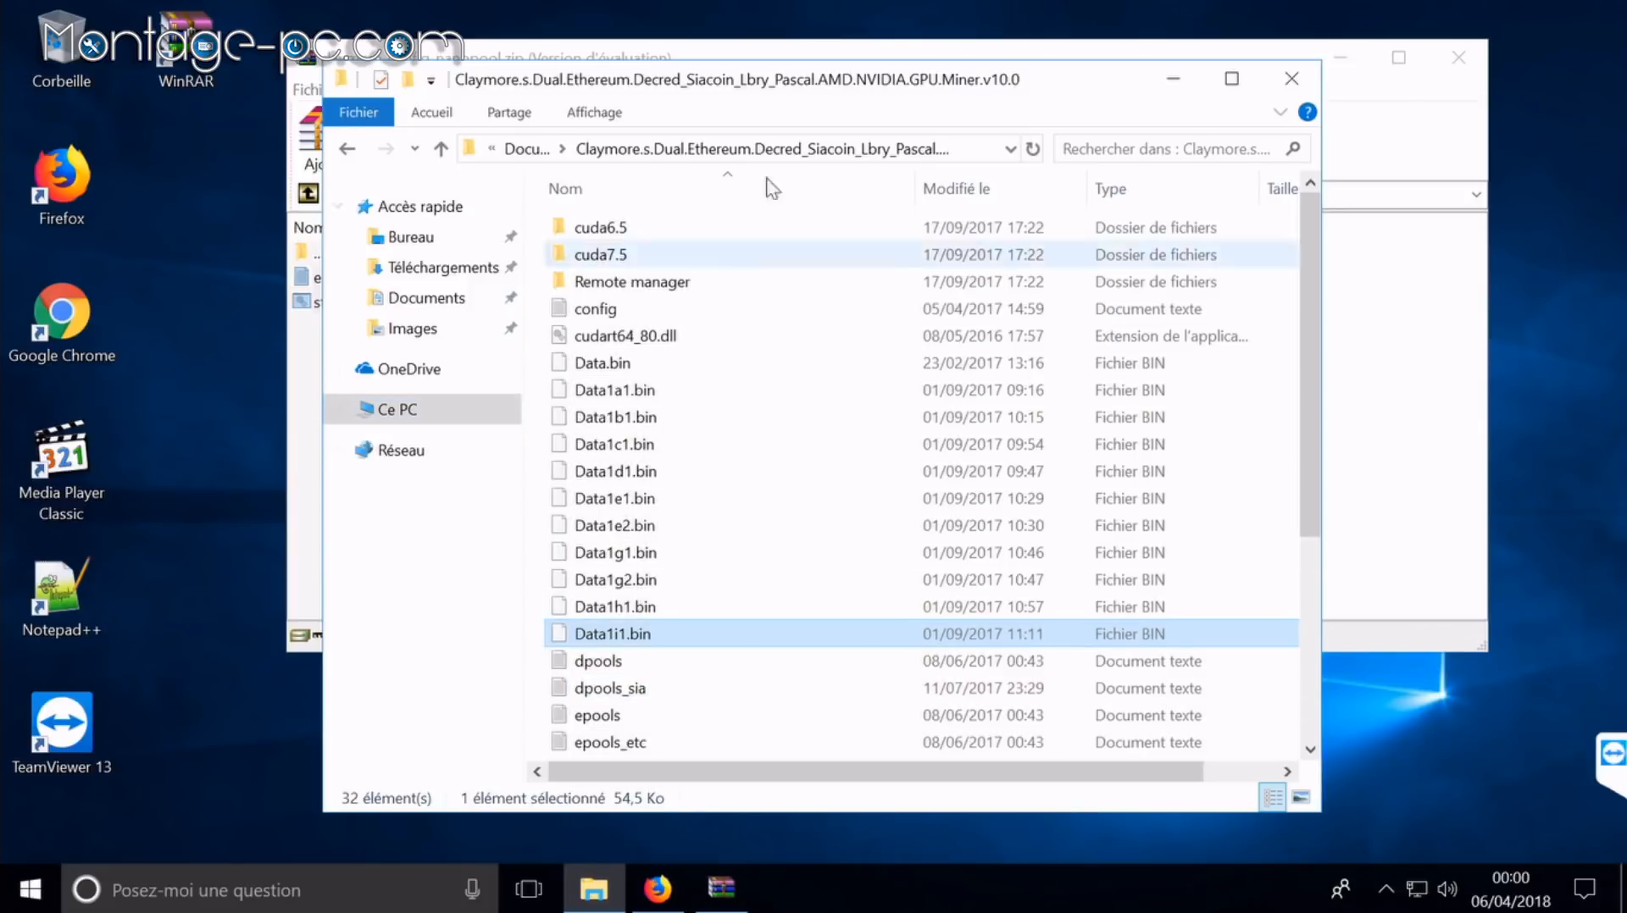
left_click_drag(824, 82, 1057, 140)
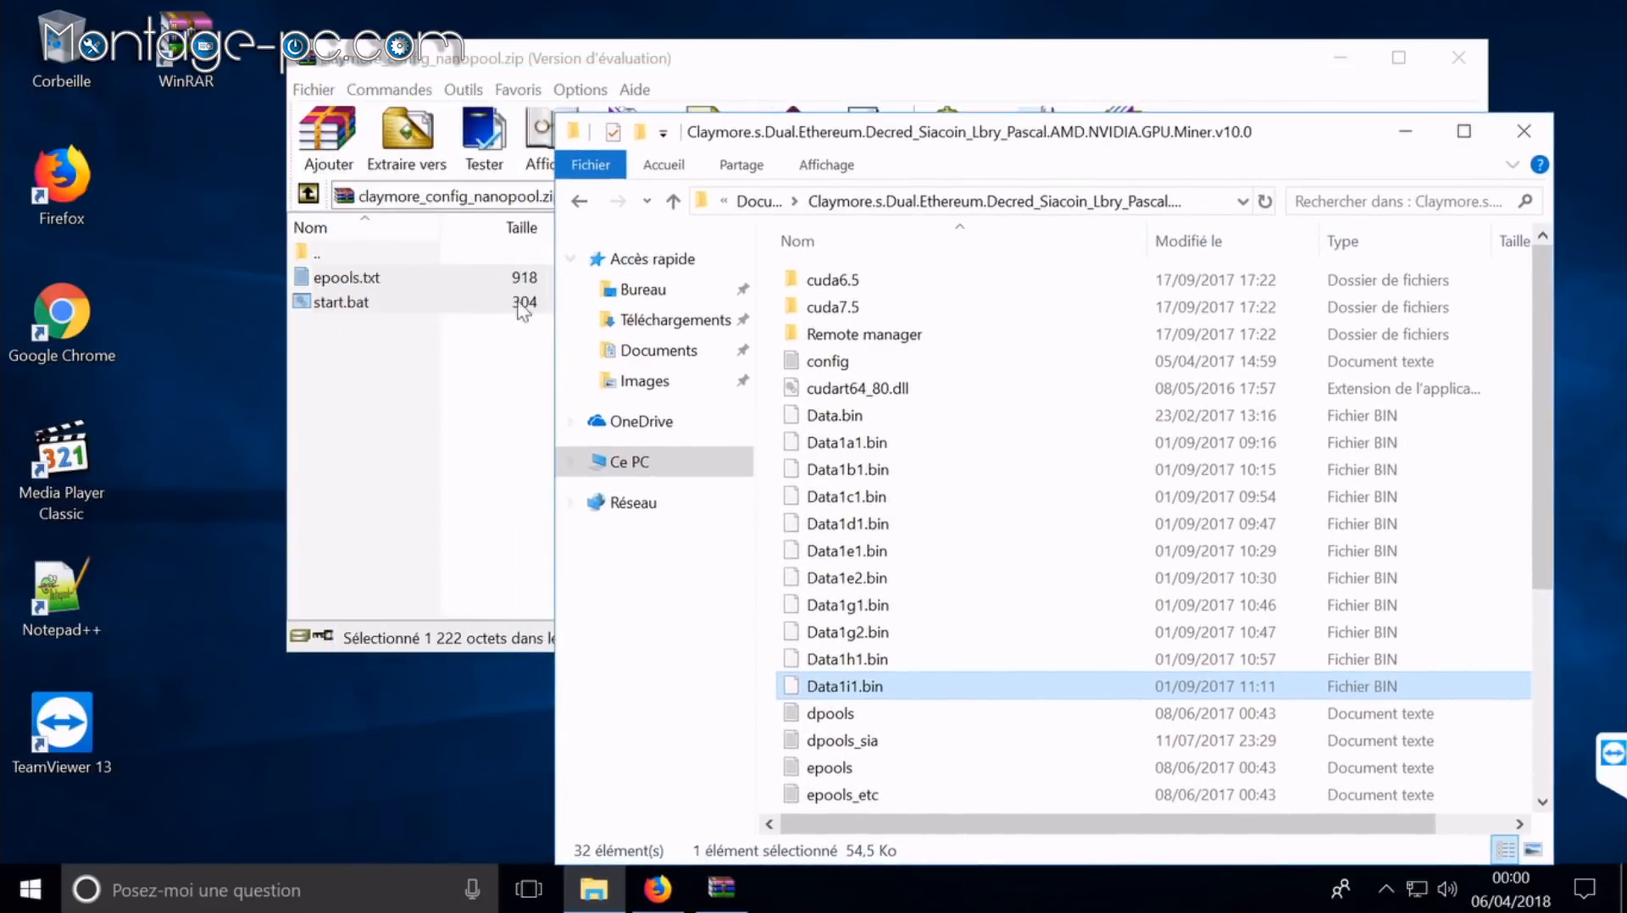
left_click_drag(360, 286, 1121, 737)
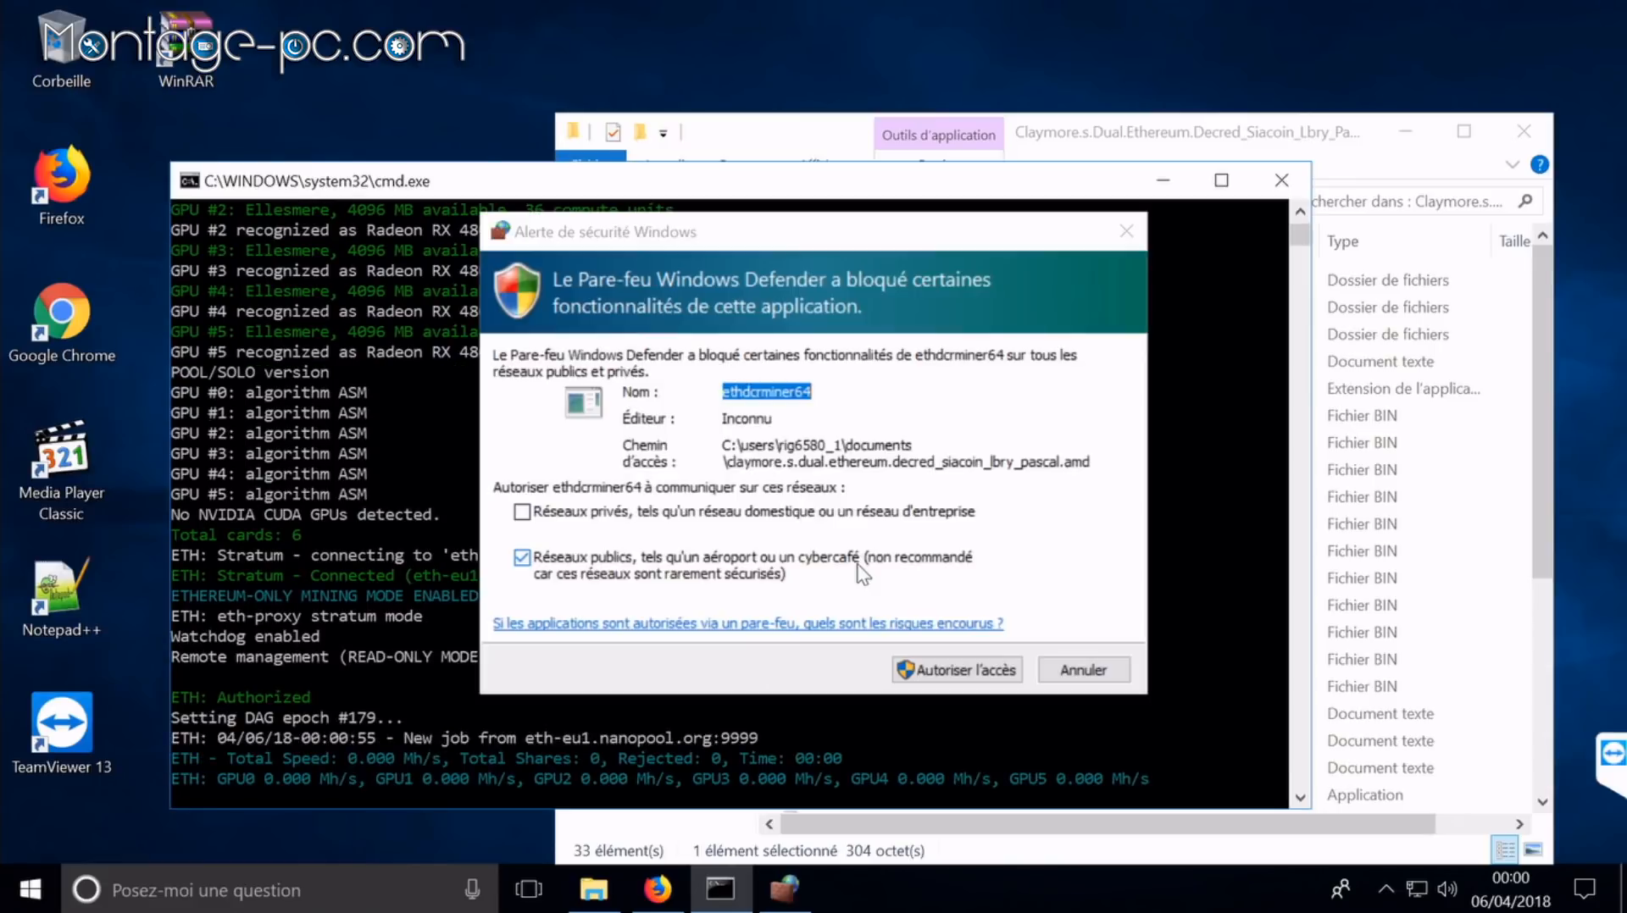
Step: Allow the miner access in the Windows Defender firewall alert
left_click(943, 664)
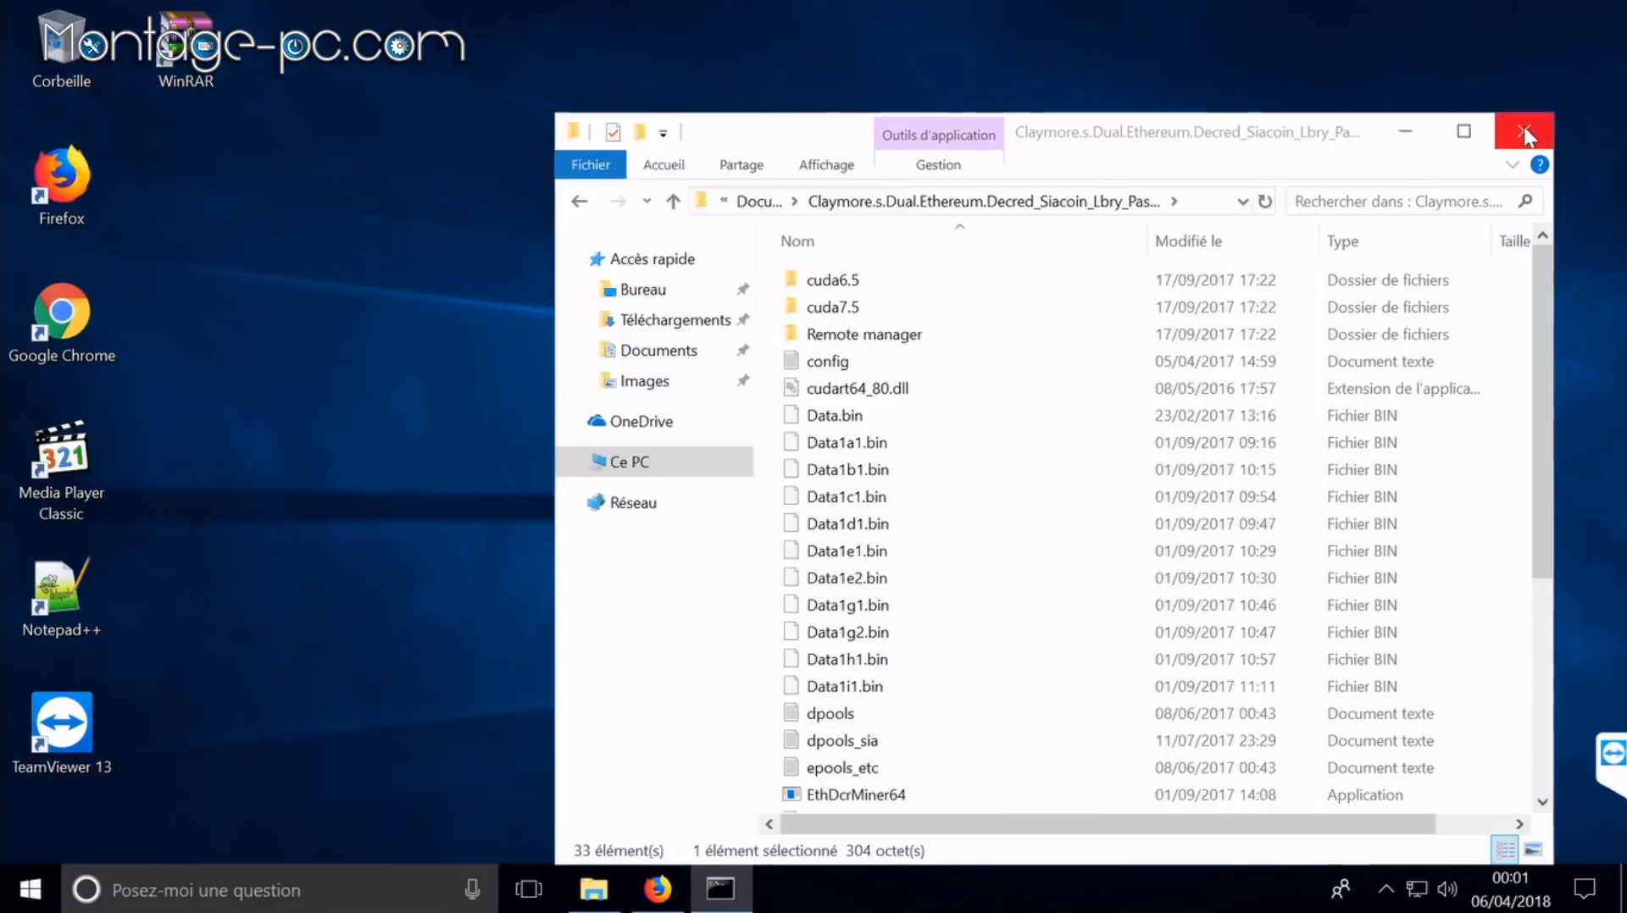
Step: Search 'msi afterburner' and download MSIAfterburnerSetup.zip from the CommentCaMarche page
left_click(1525, 132)
left_click(658, 890)
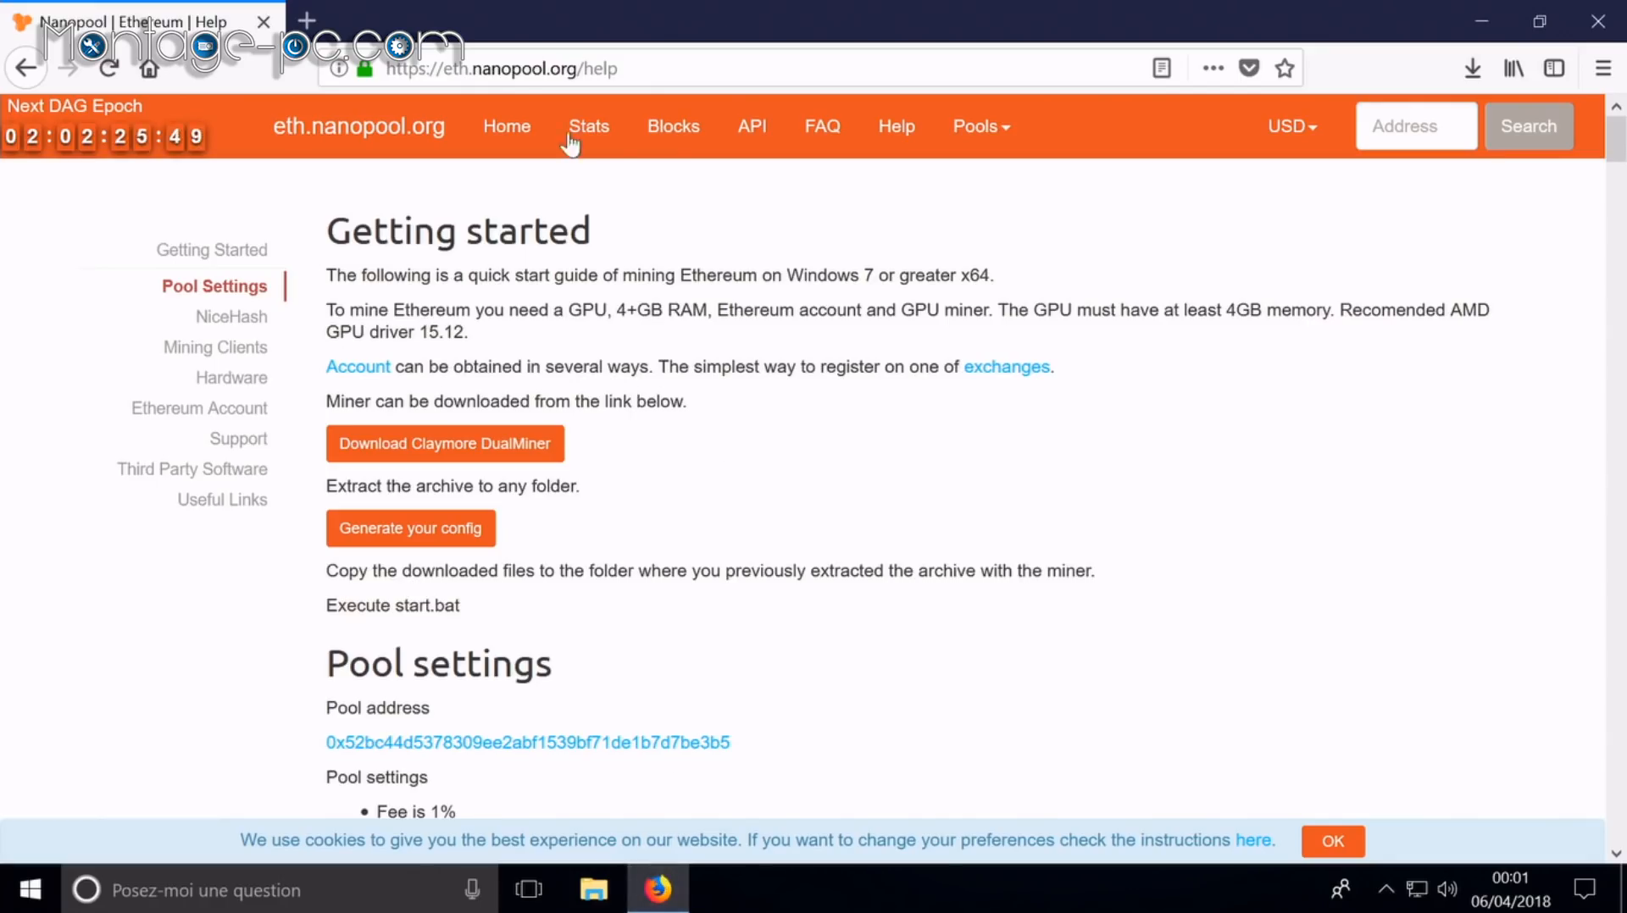
left_click(306, 20)
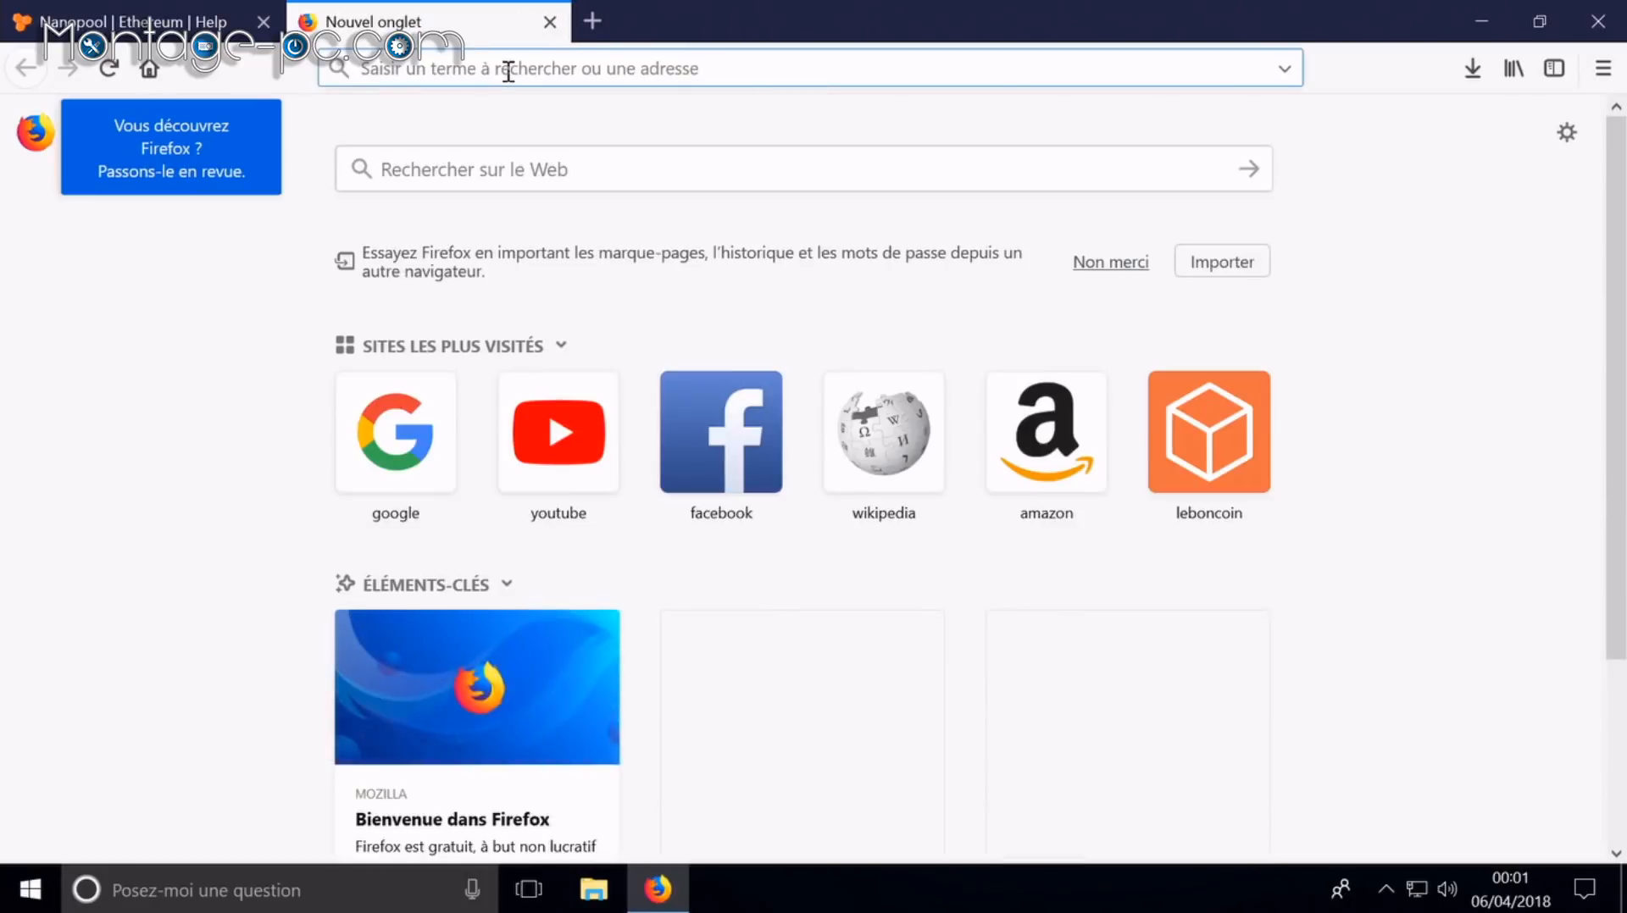
type("msi afterburner")
key("Return")
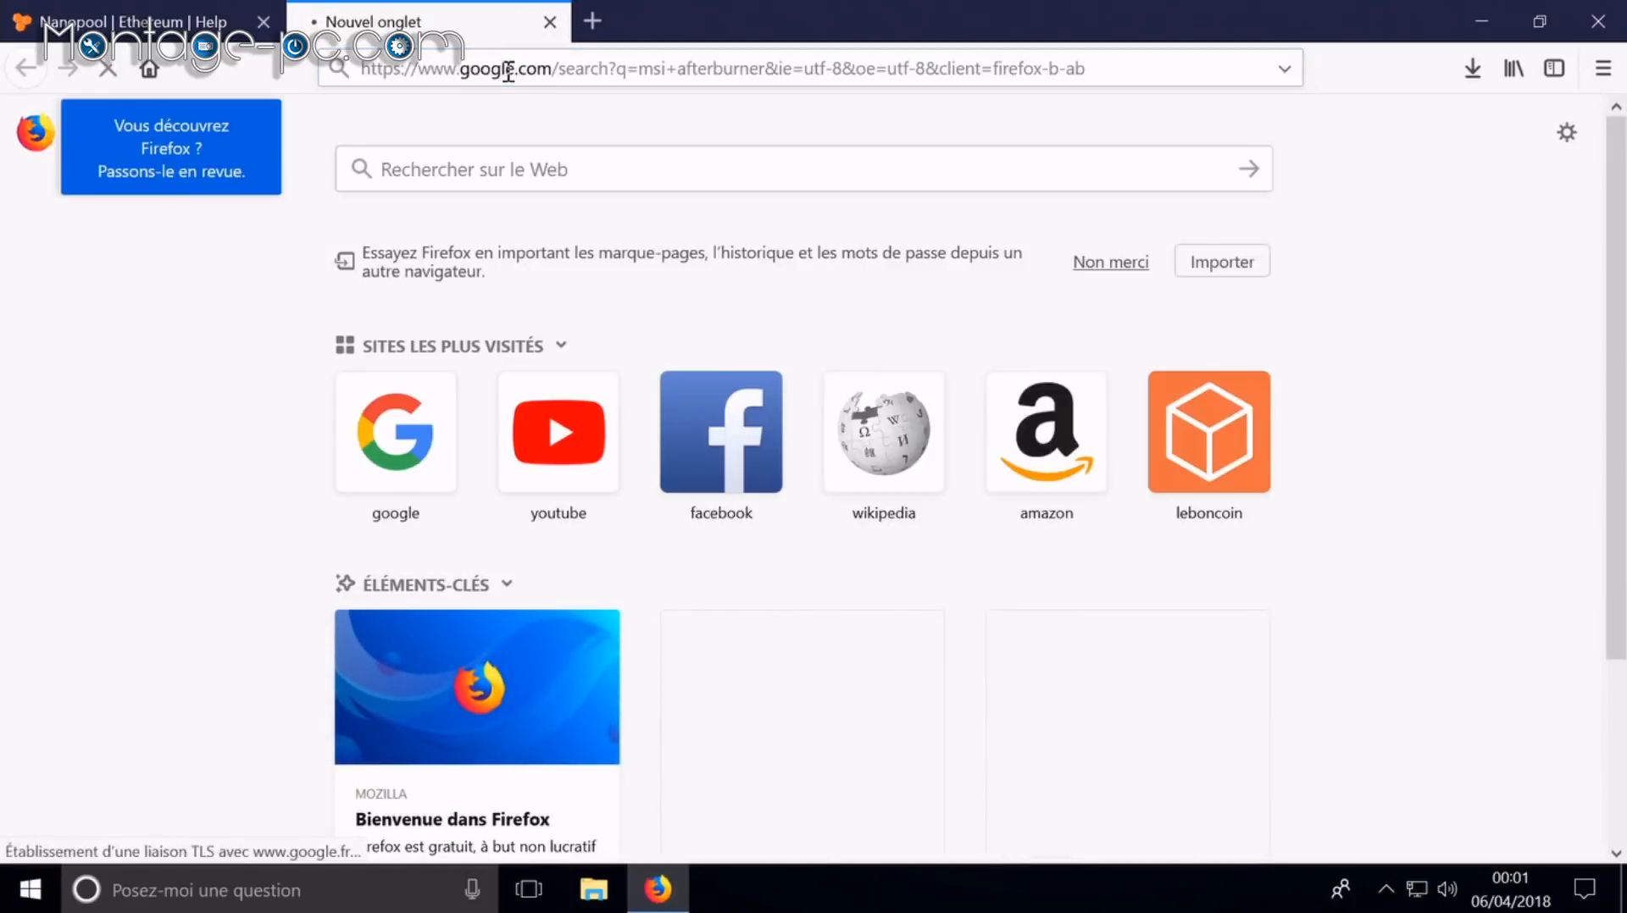
scroll(423, 569, "down", 3)
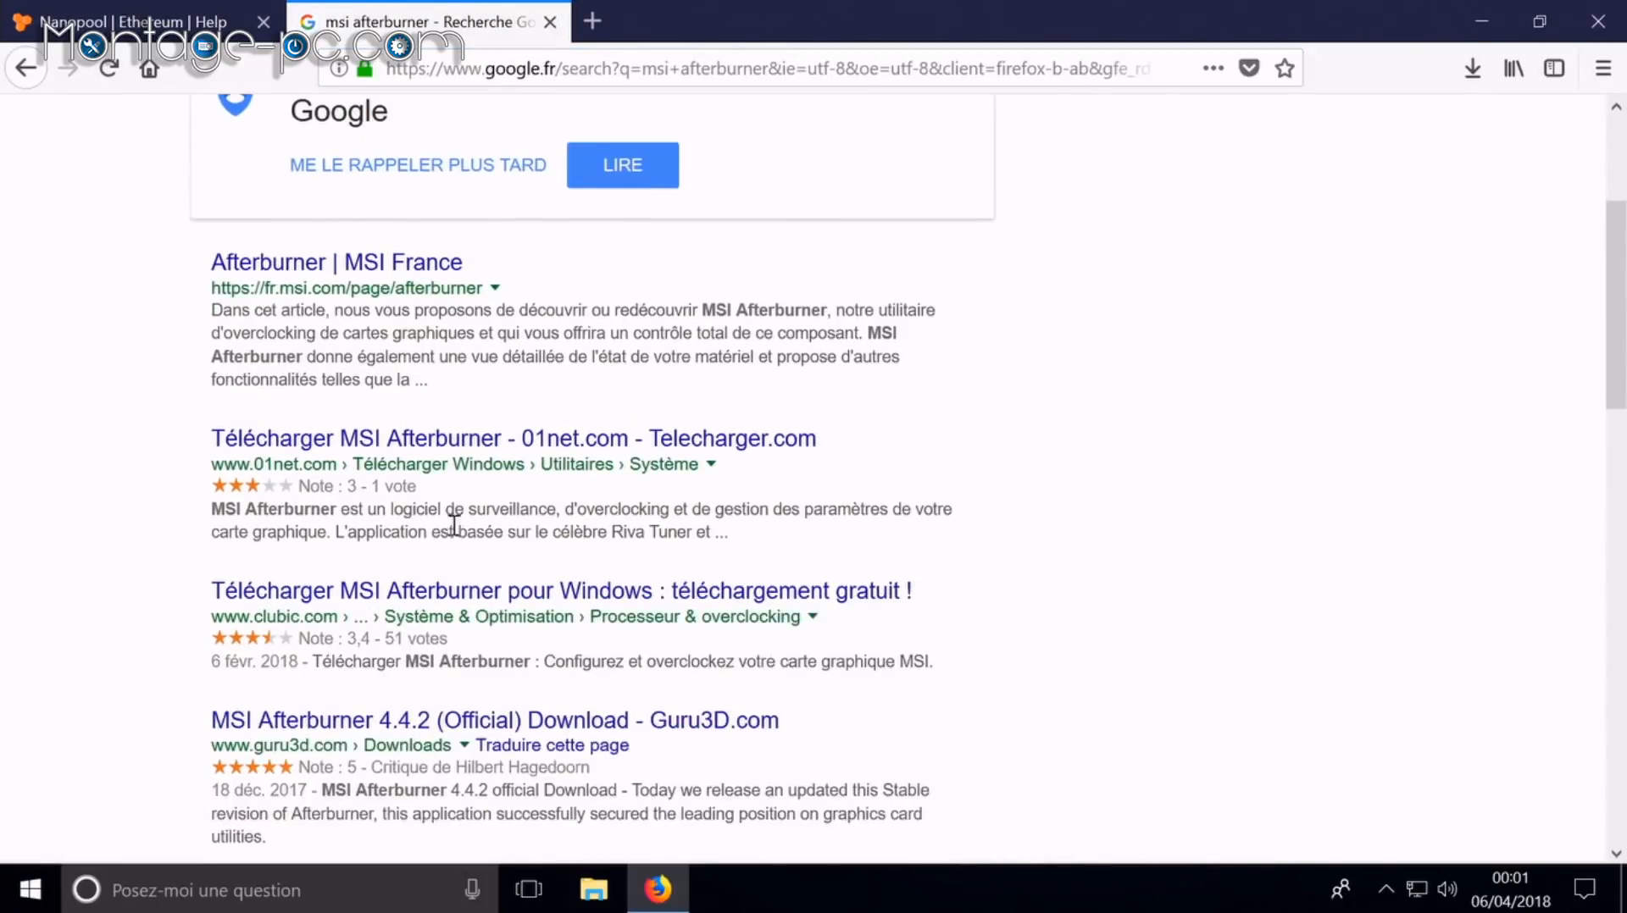
scroll(449, 731, "down", 5)
left_click(465, 470)
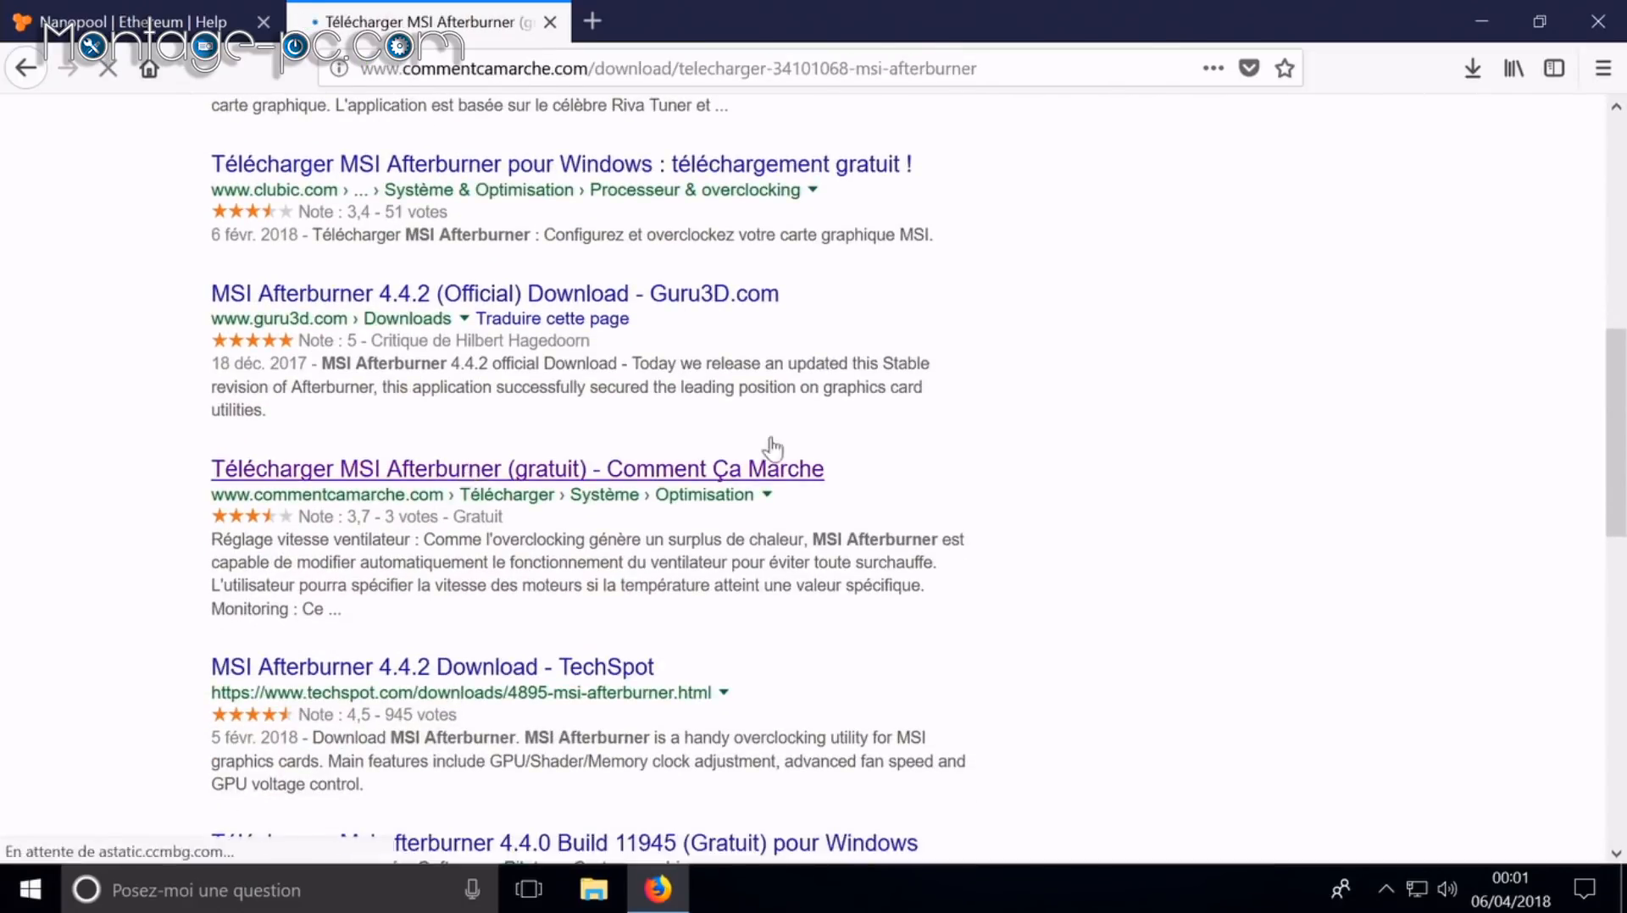
left_click(705, 532)
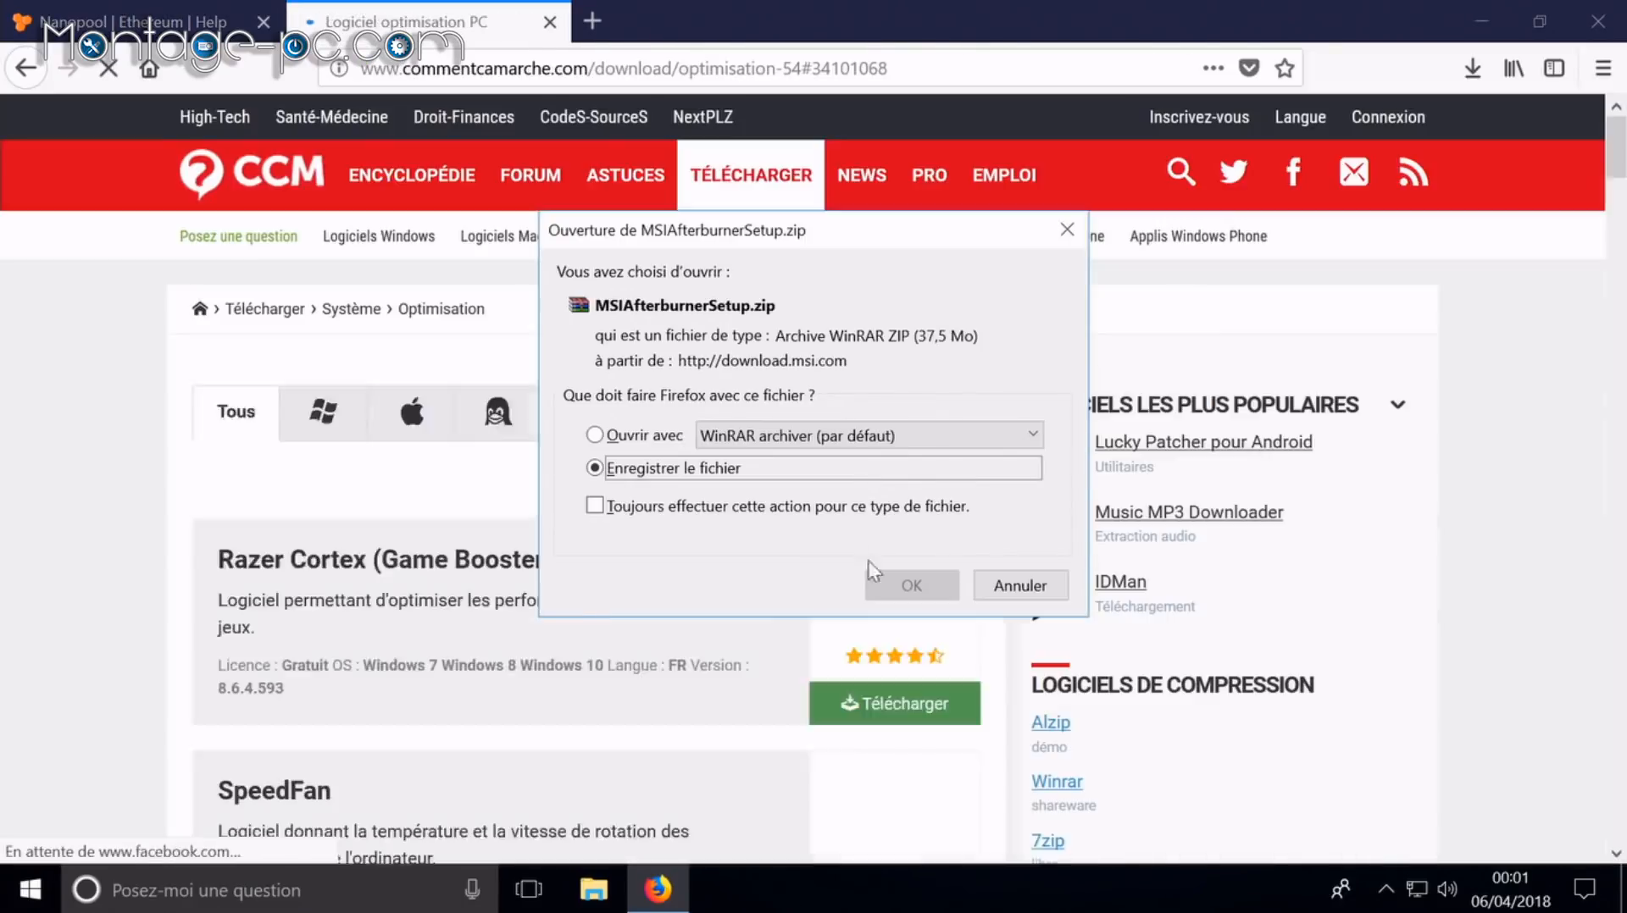
left_click(916, 583)
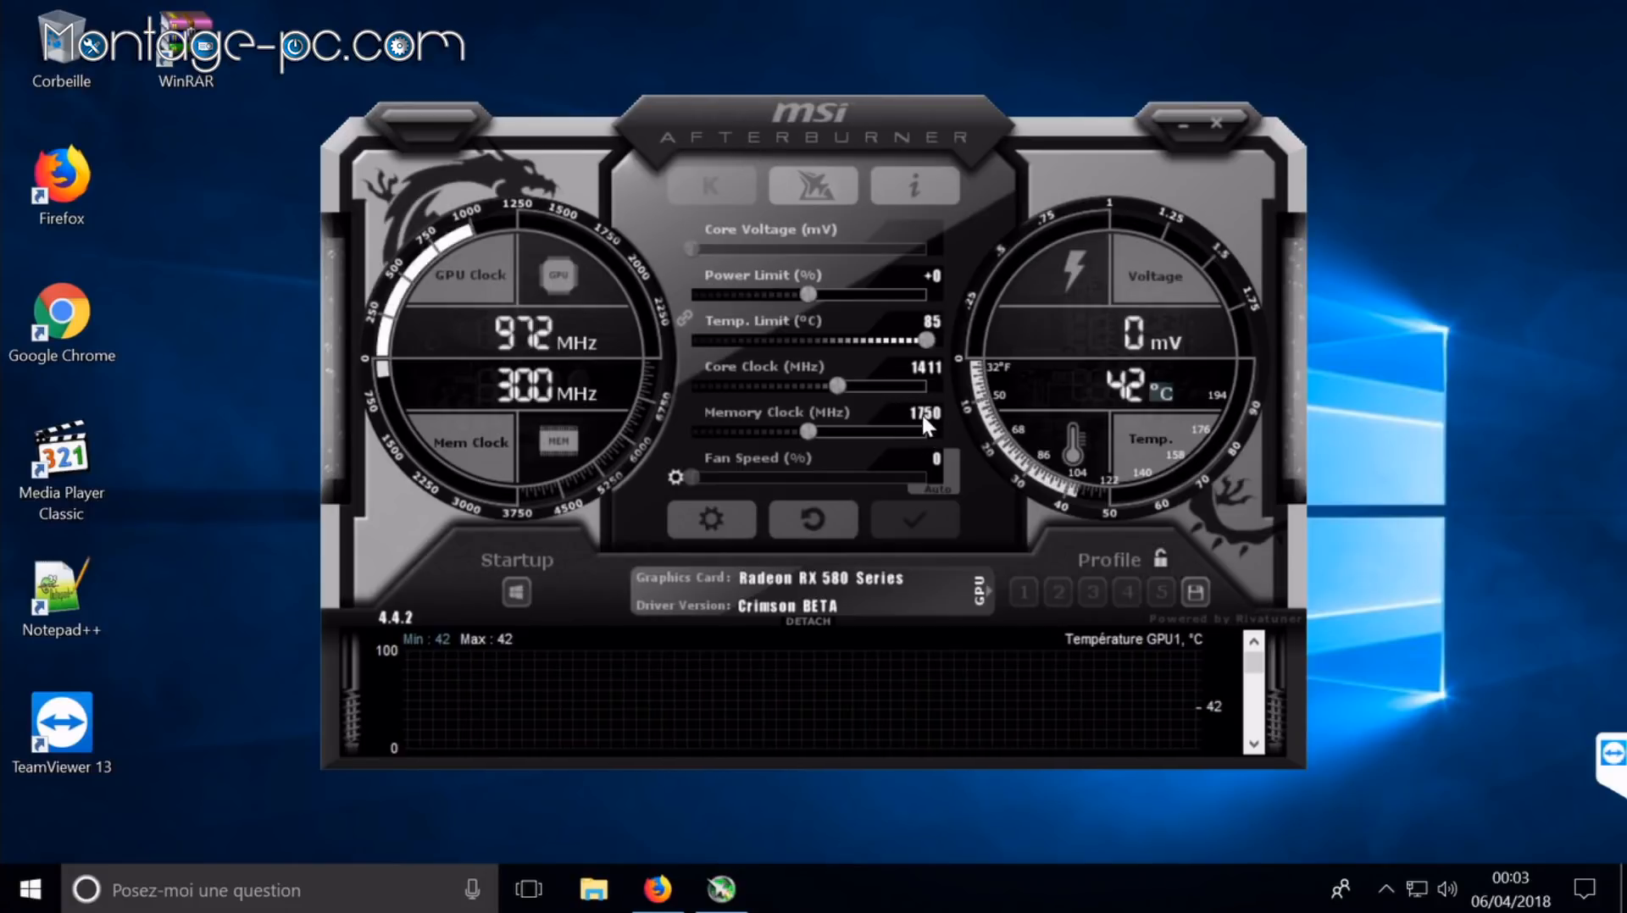
Step: Enable user-defined fan control so the fan follows the custom curve, and apply
left_click(946, 491)
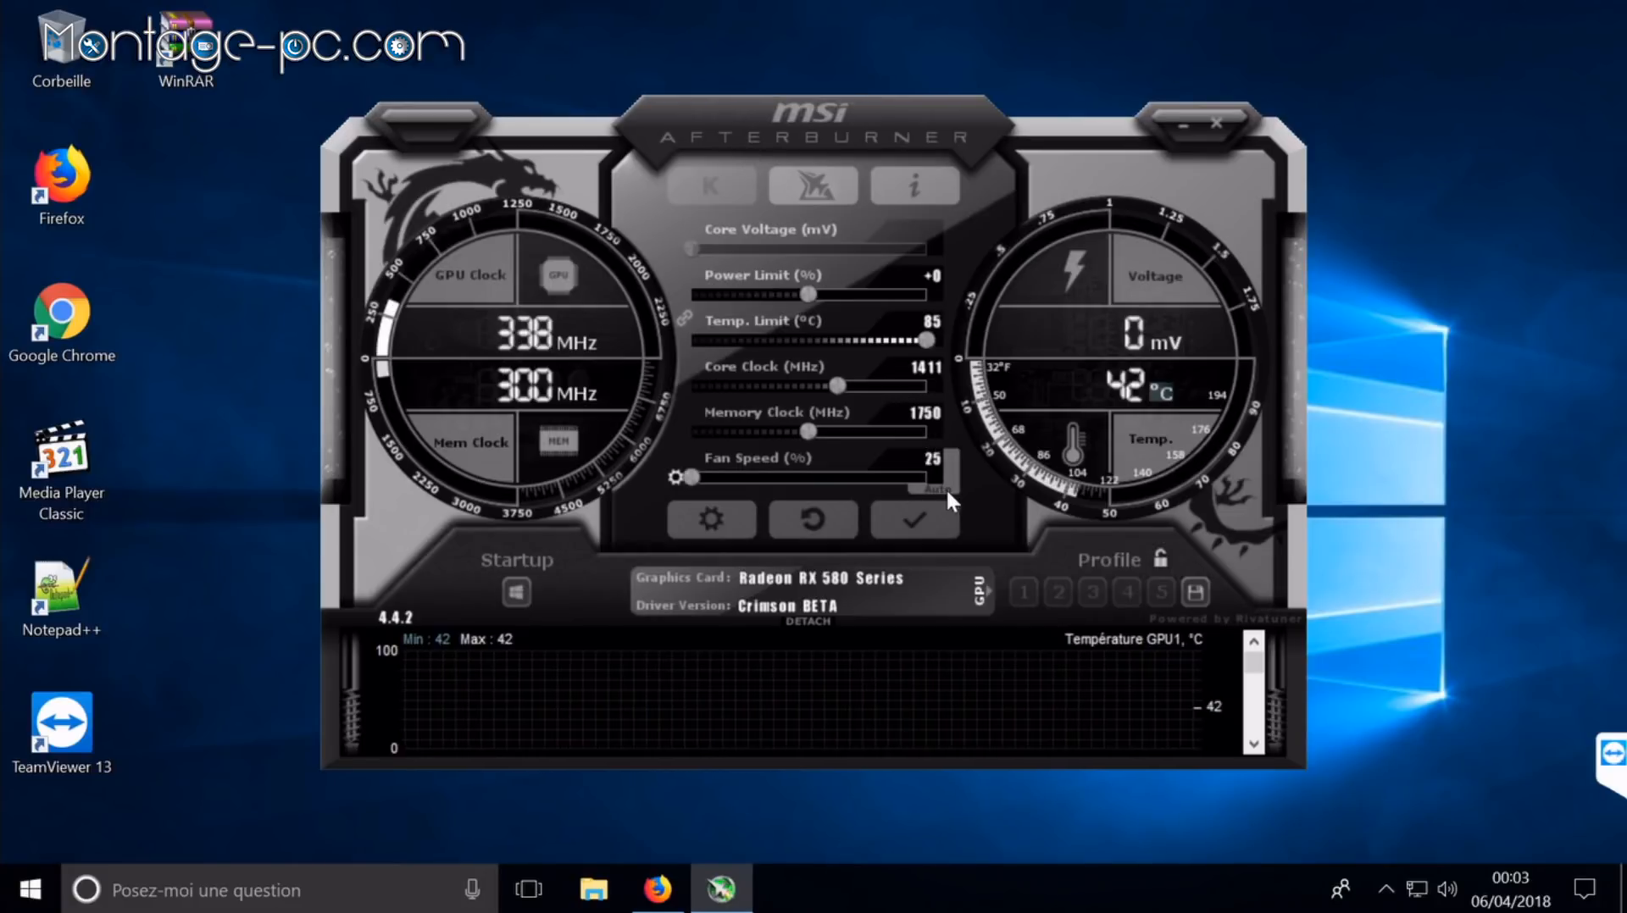
left_click(676, 480)
left_click(867, 523)
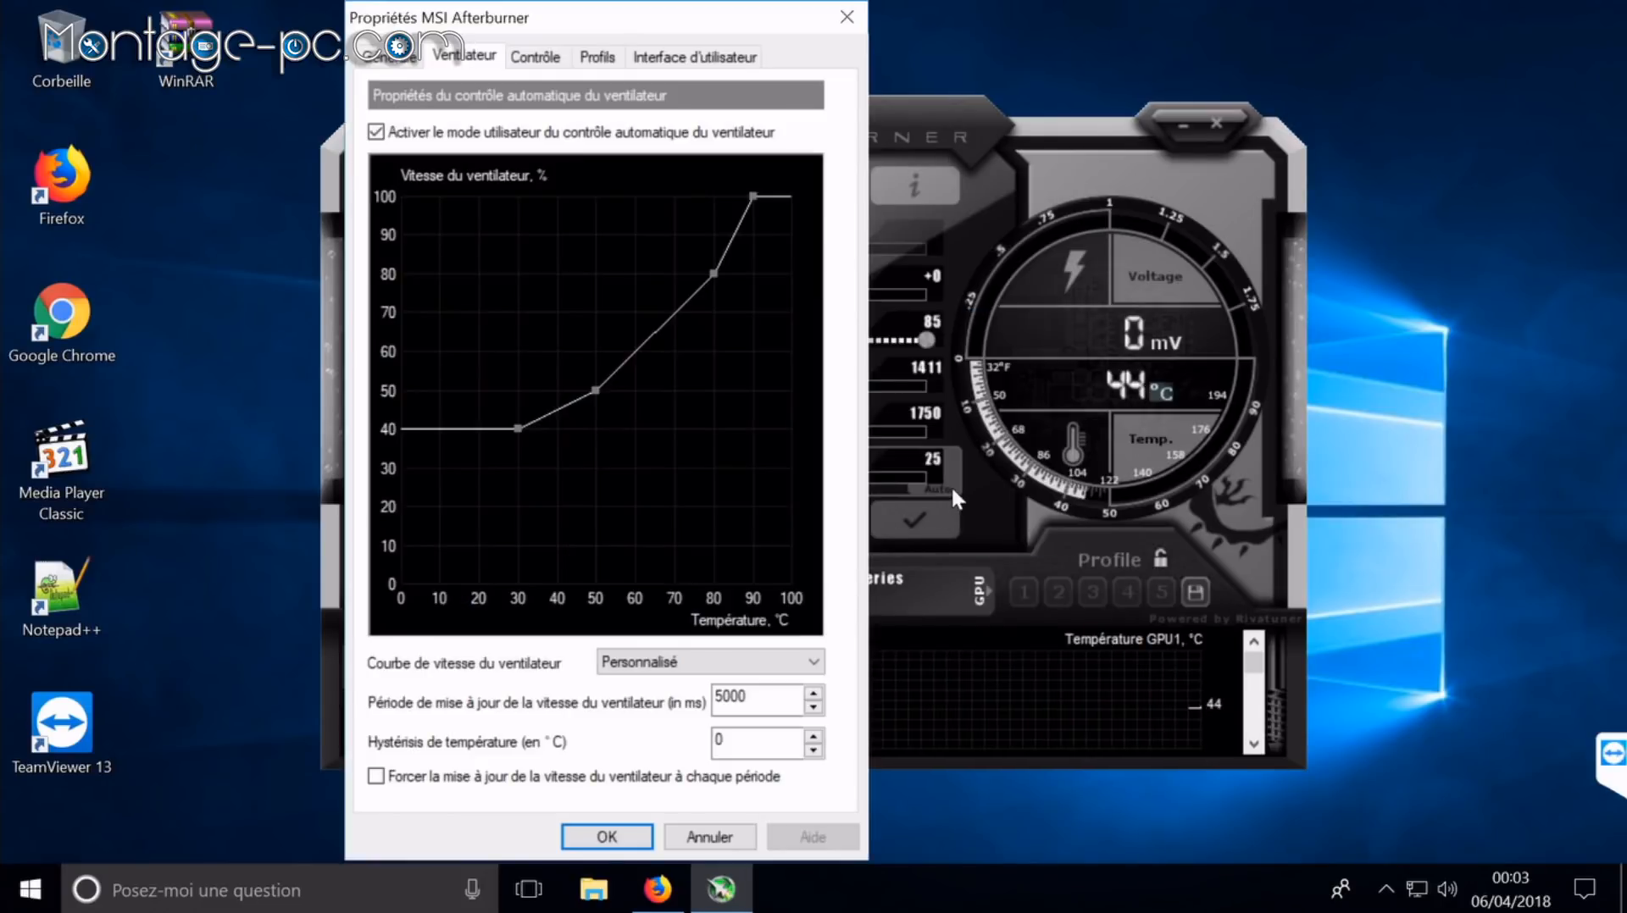
left_click(627, 835)
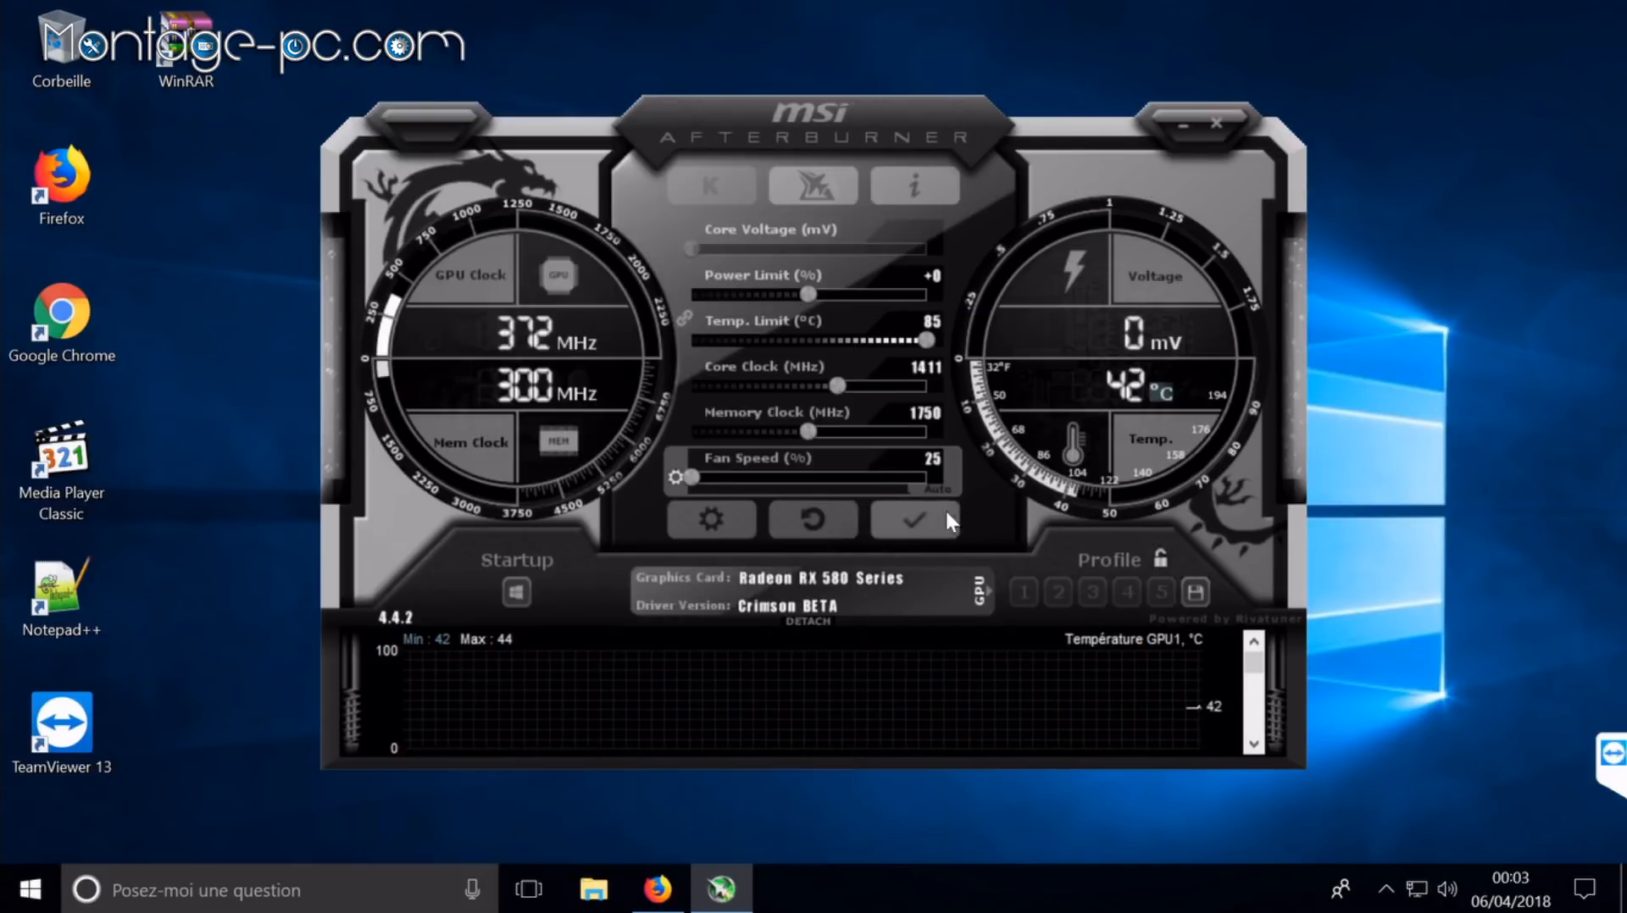
left_click(947, 484)
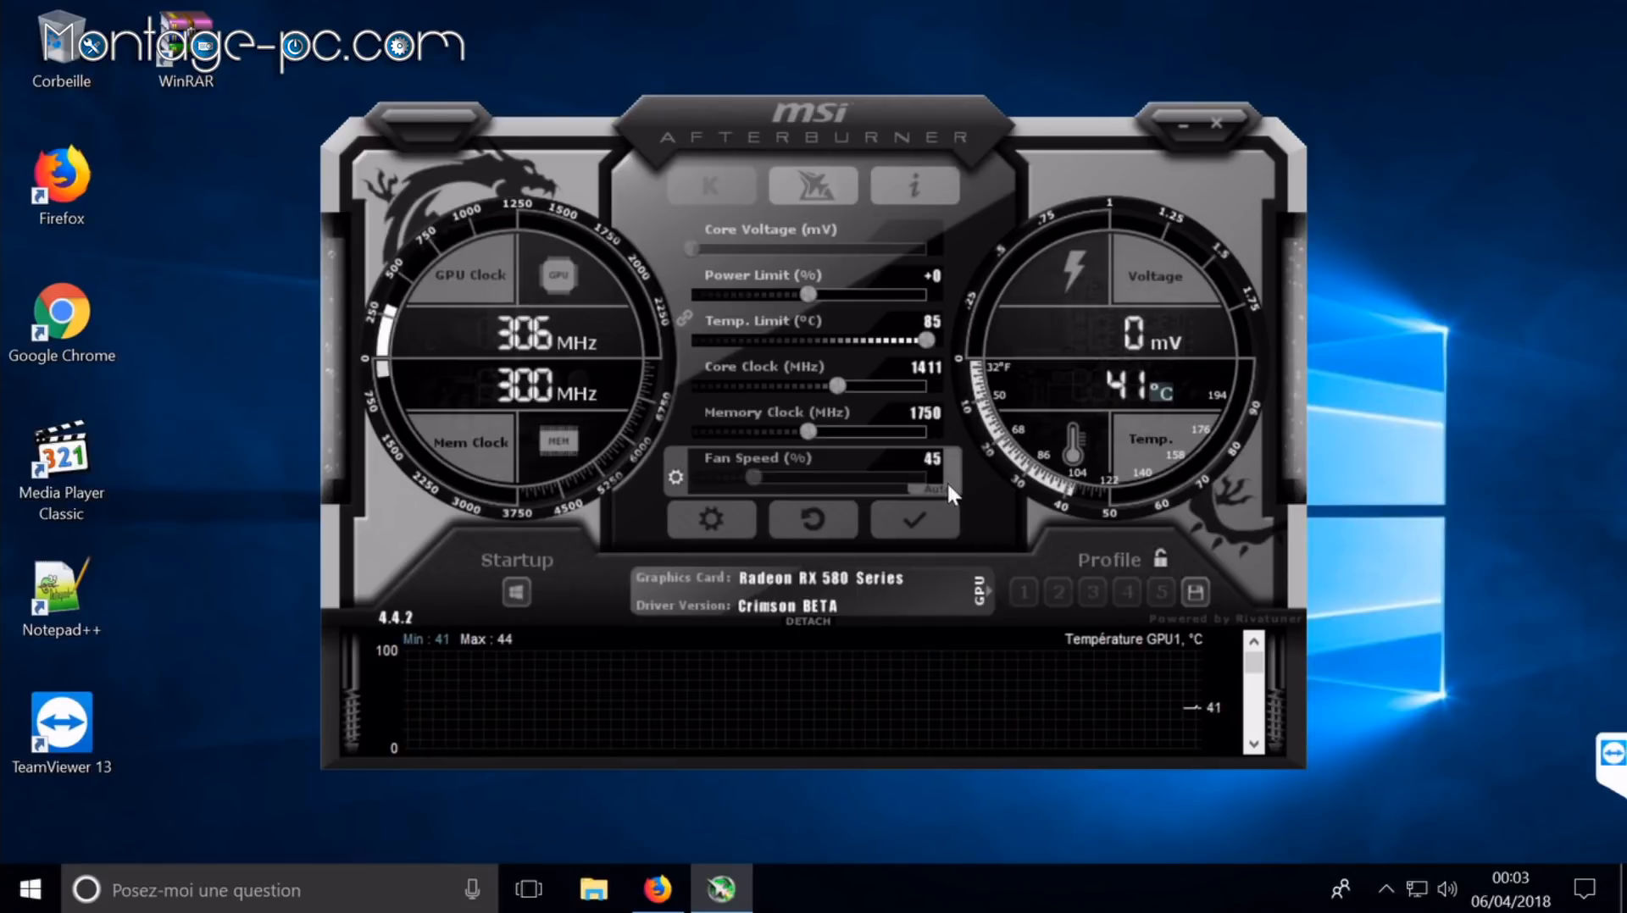
left_click(931, 525)
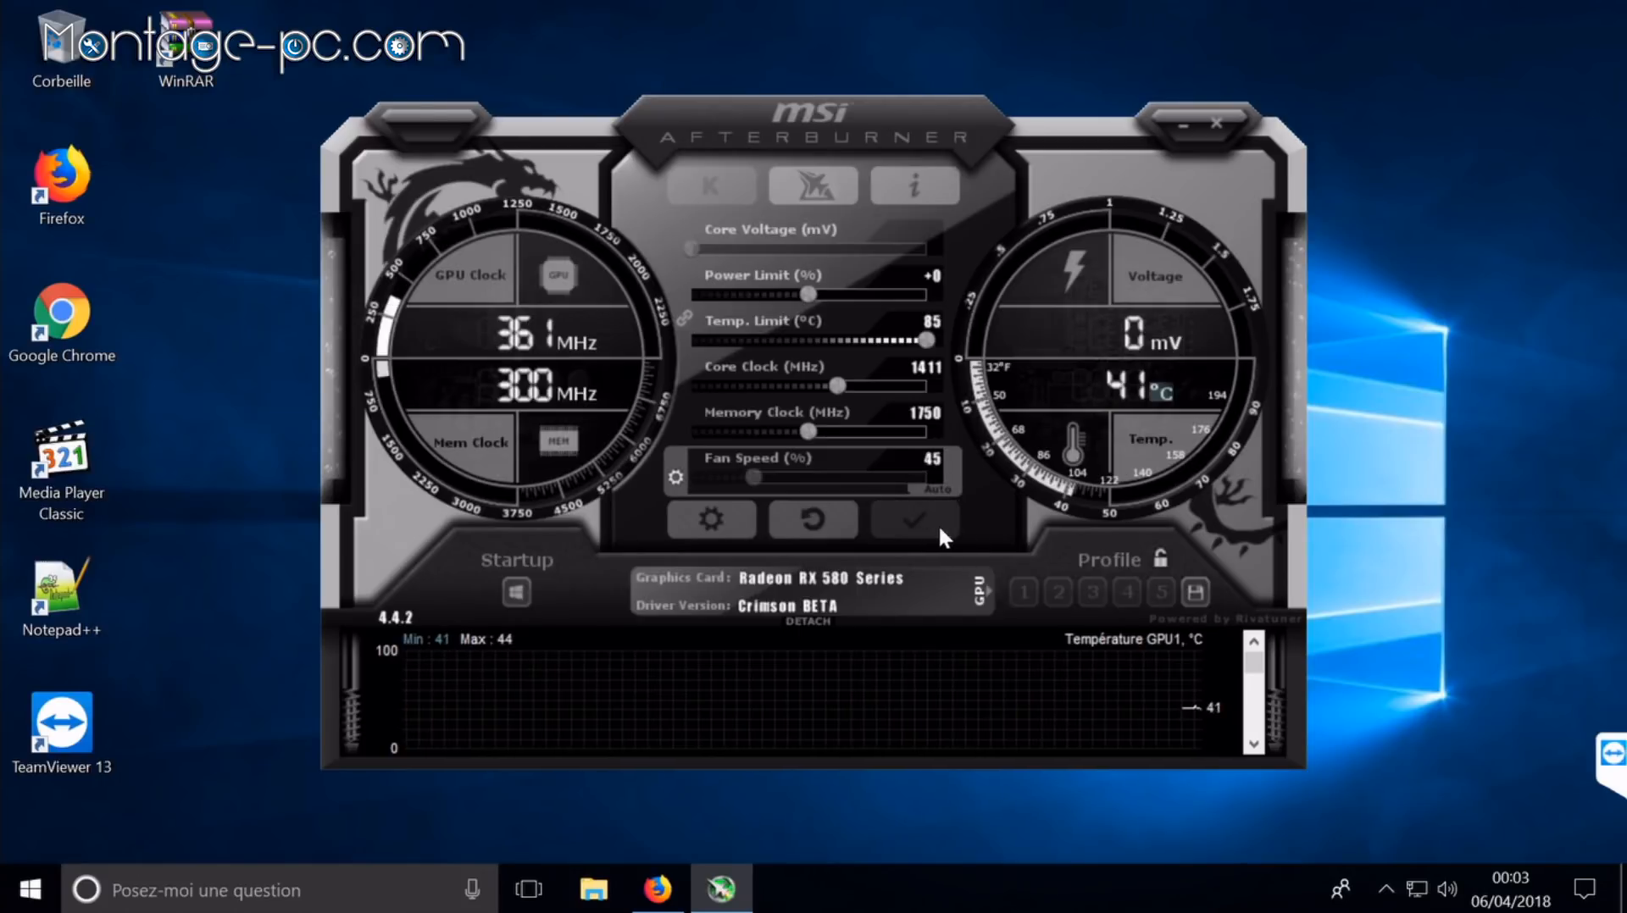
Step: Set the Memory Clock to 1950 MHz, apply it, and minimize Afterburner
left_click(917, 415)
type("1950")
key("Return")
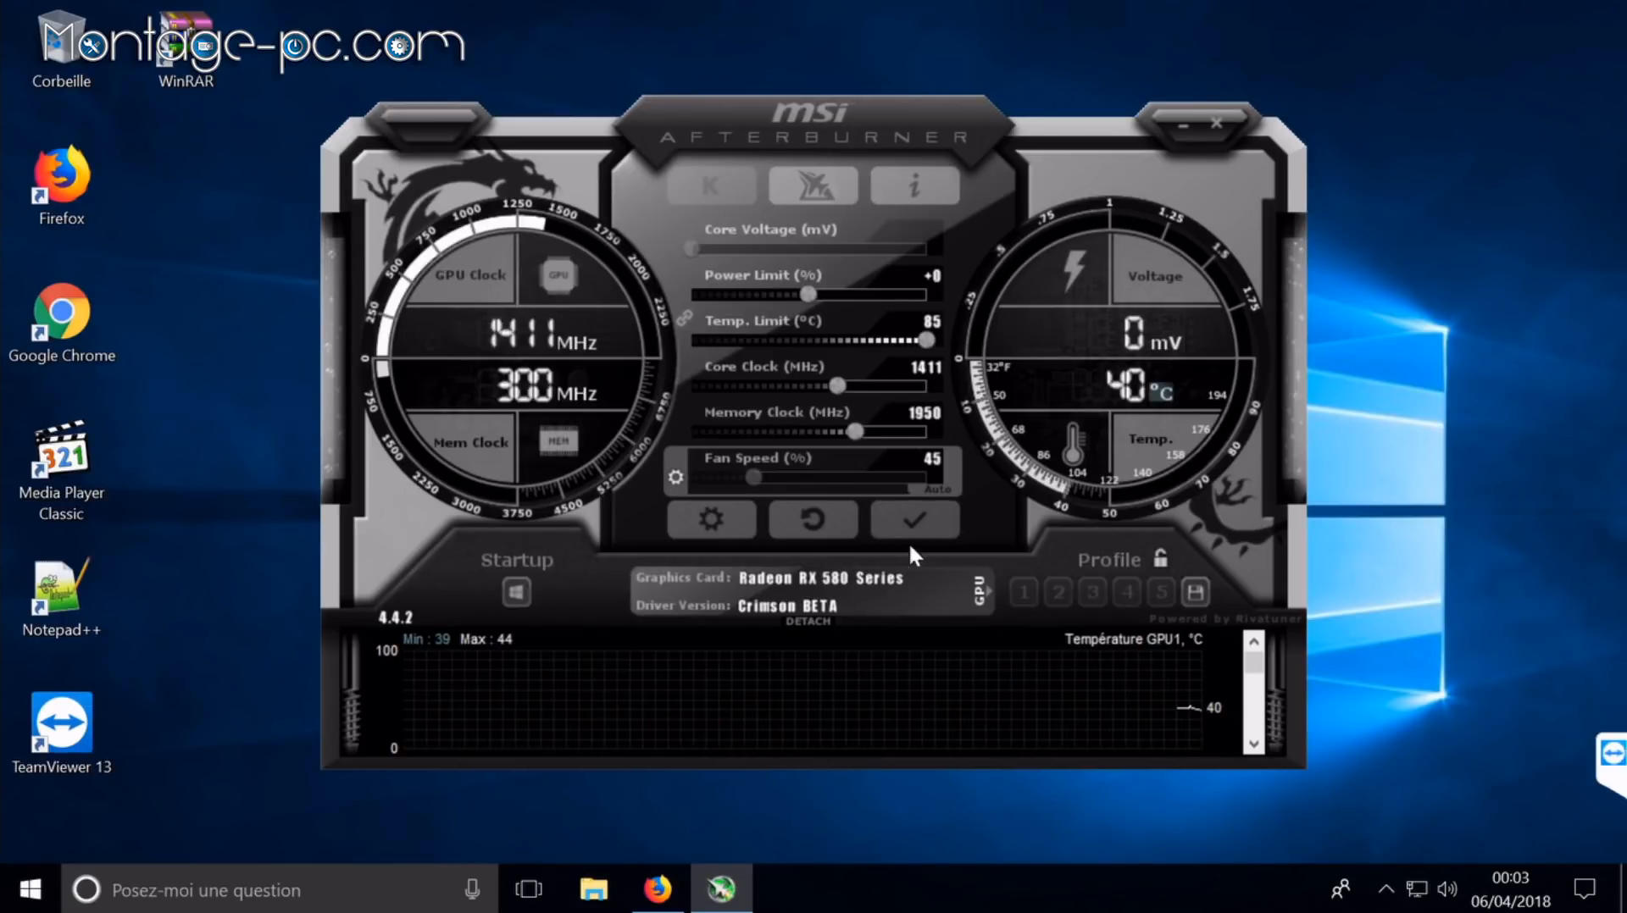
left_click(922, 526)
left_click(1182, 127)
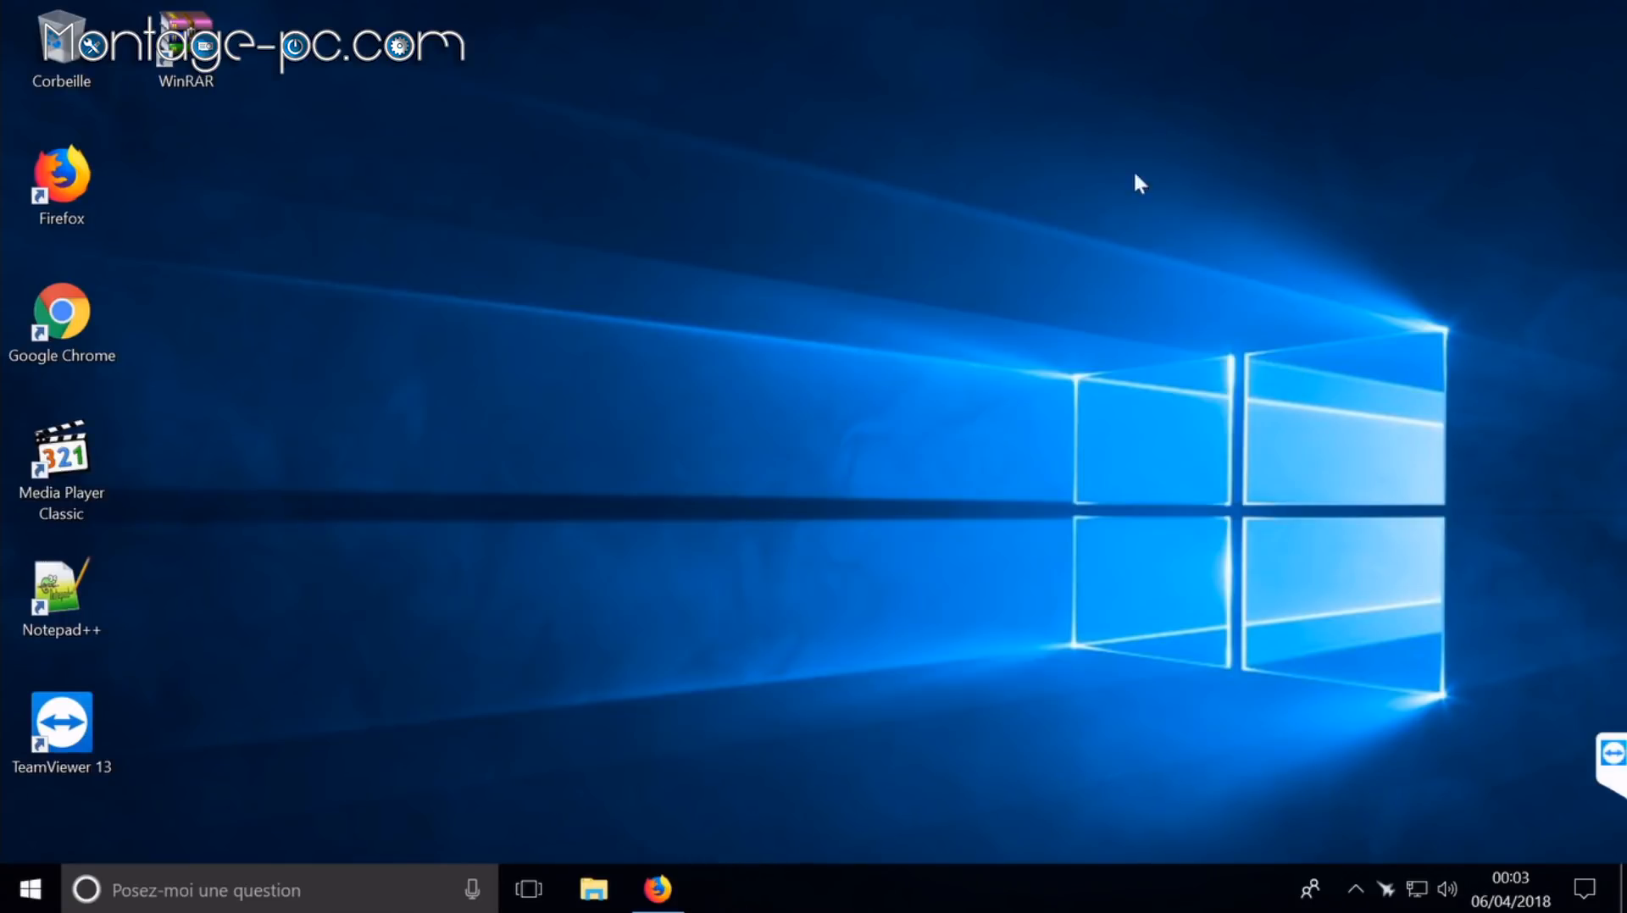
Step: Browse to C:\Utilisateurs\RIG6580_1 in File Explorer and show hidden items
key("super+e")
double_click(917, 627)
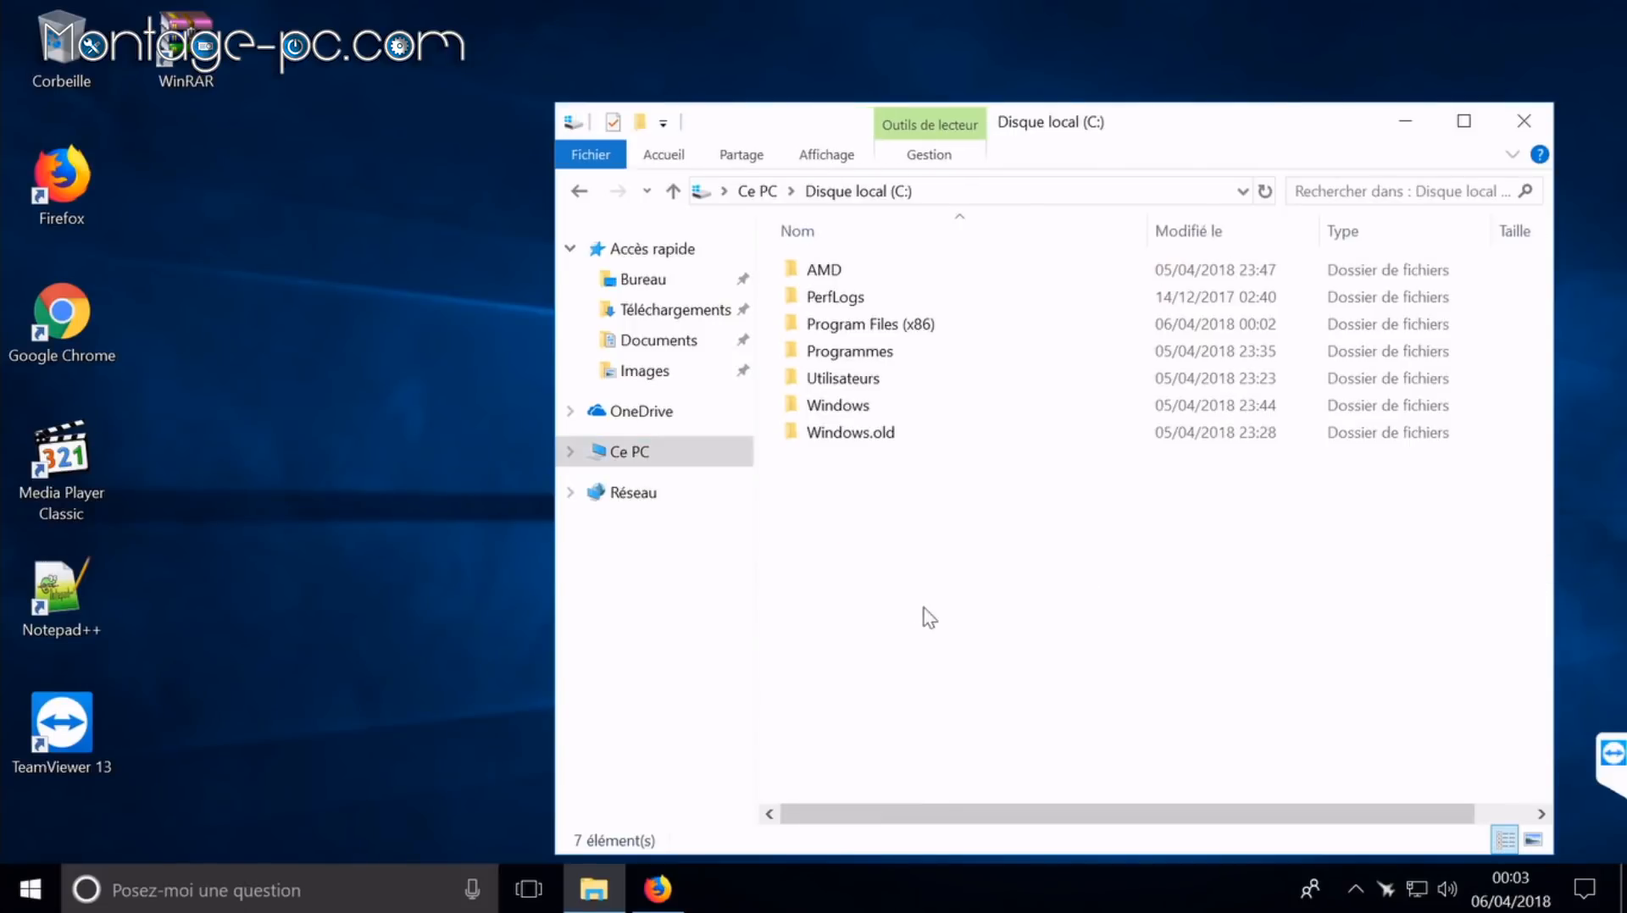
double_click(883, 394)
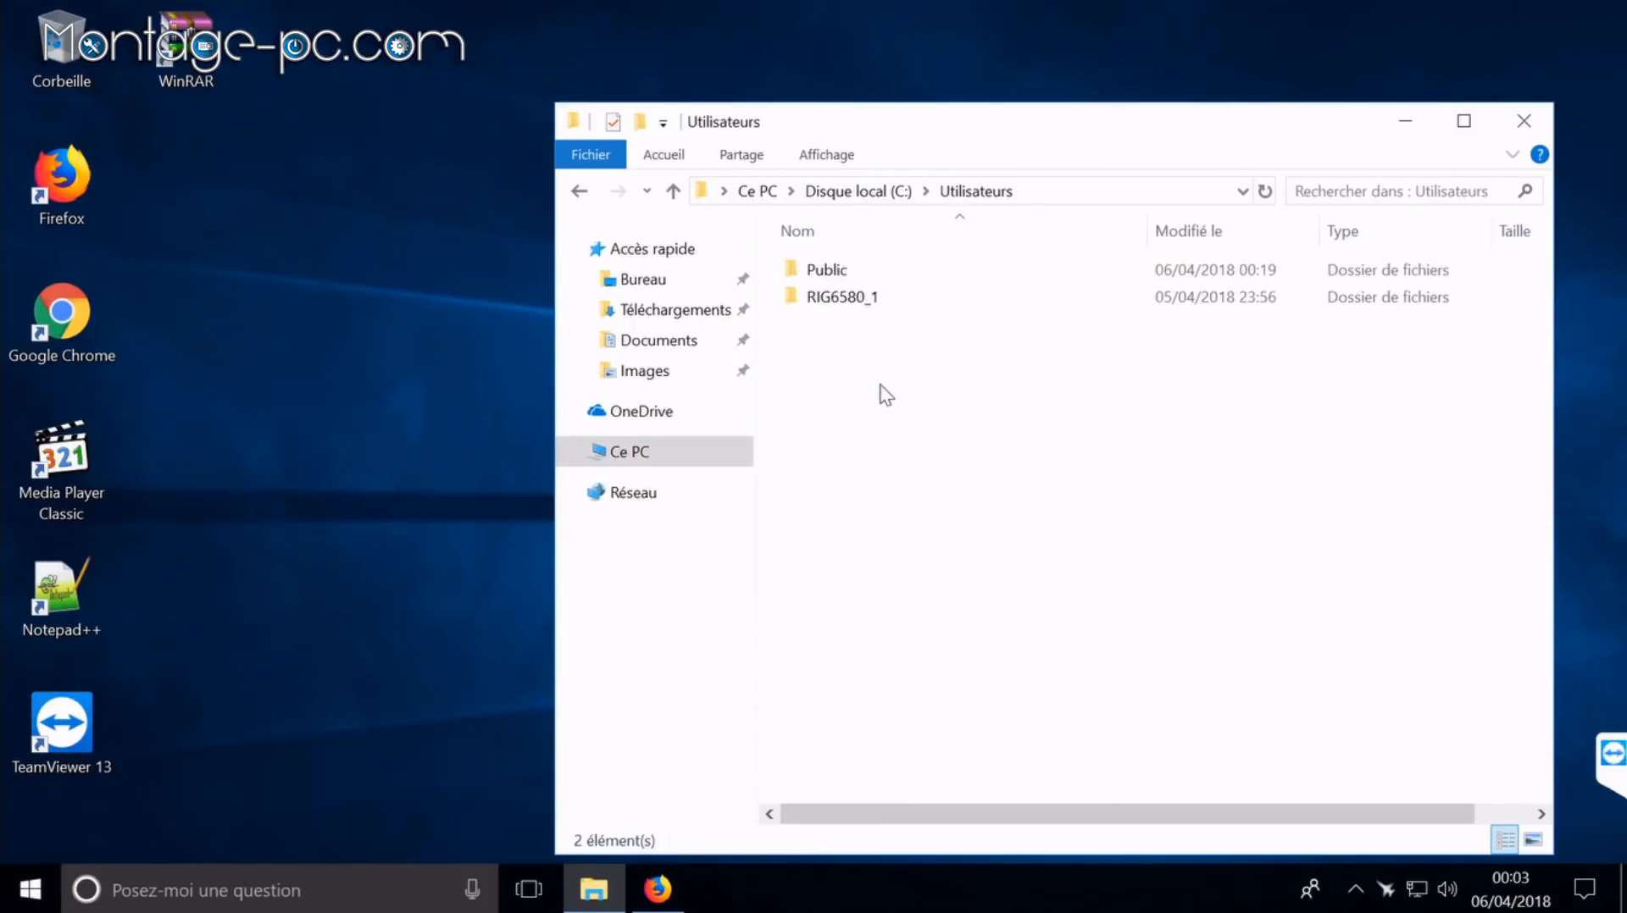
double_click(868, 298)
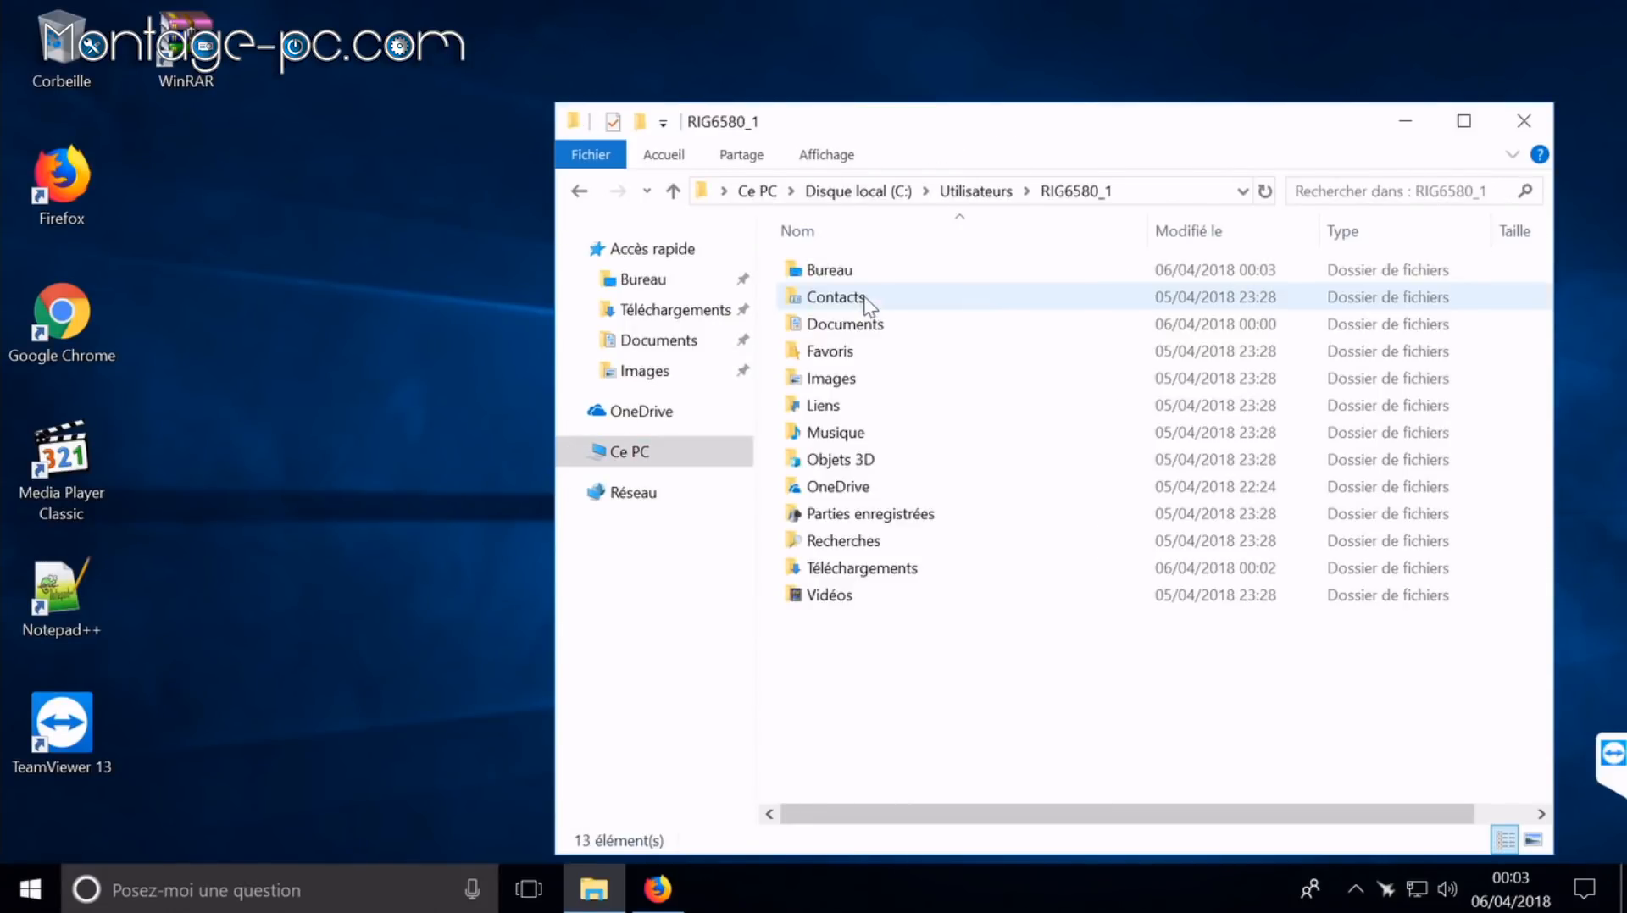
left_click(827, 156)
left_click(1220, 245)
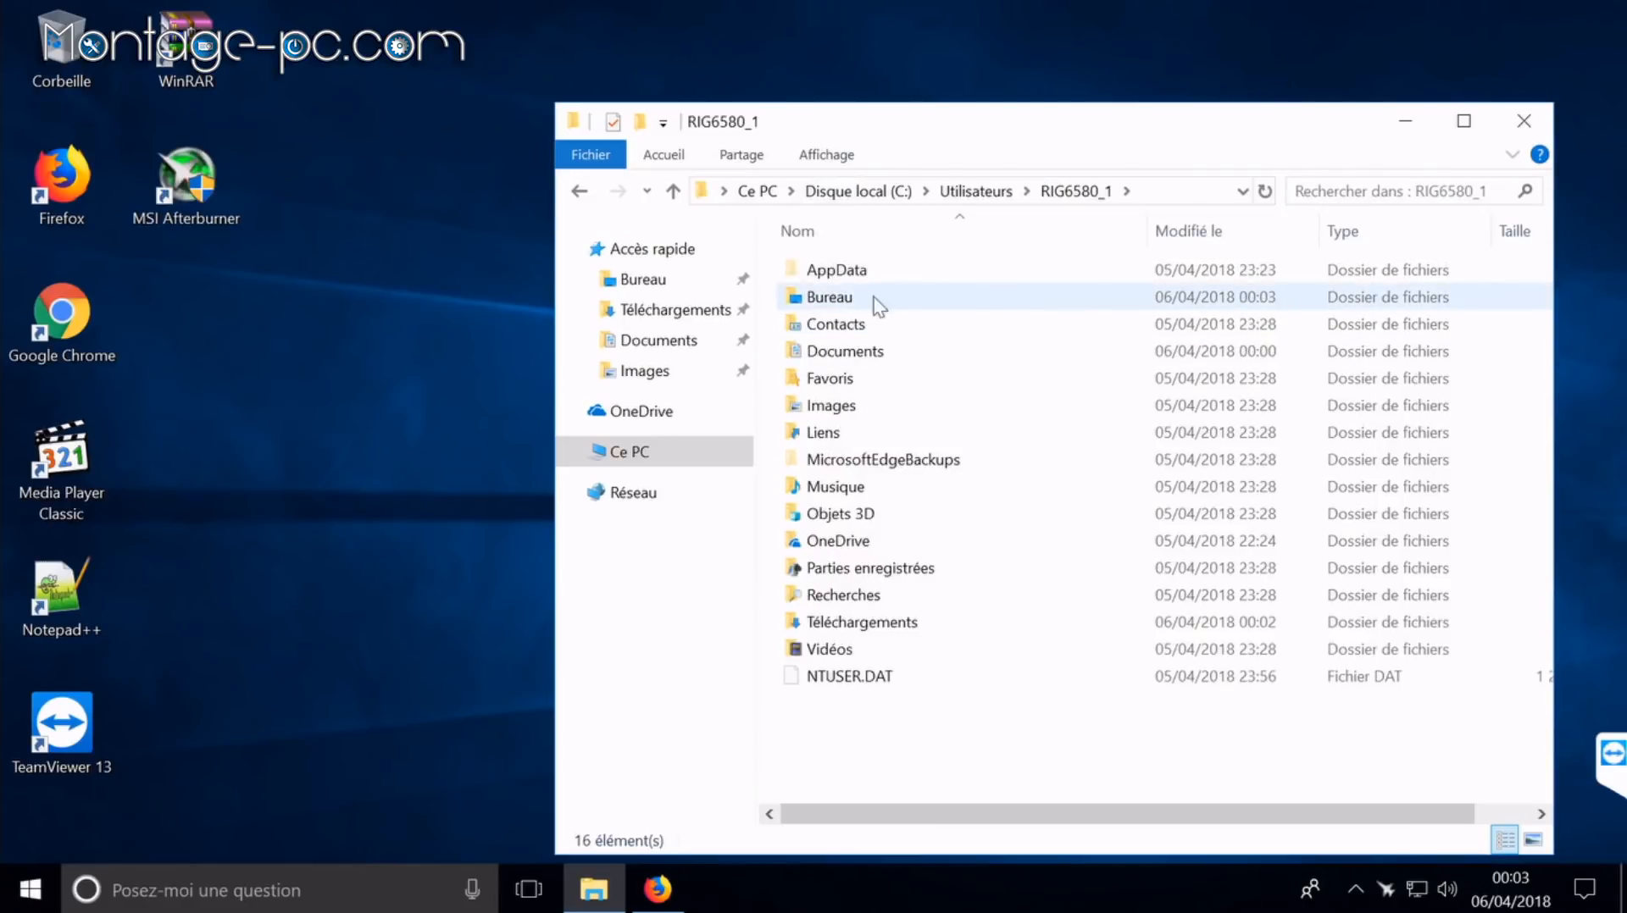
Step: Navigate through AppData\Roaming\Microsoft\Windows\Menu Démarrer to the Programmes folder
double_click(832, 270)
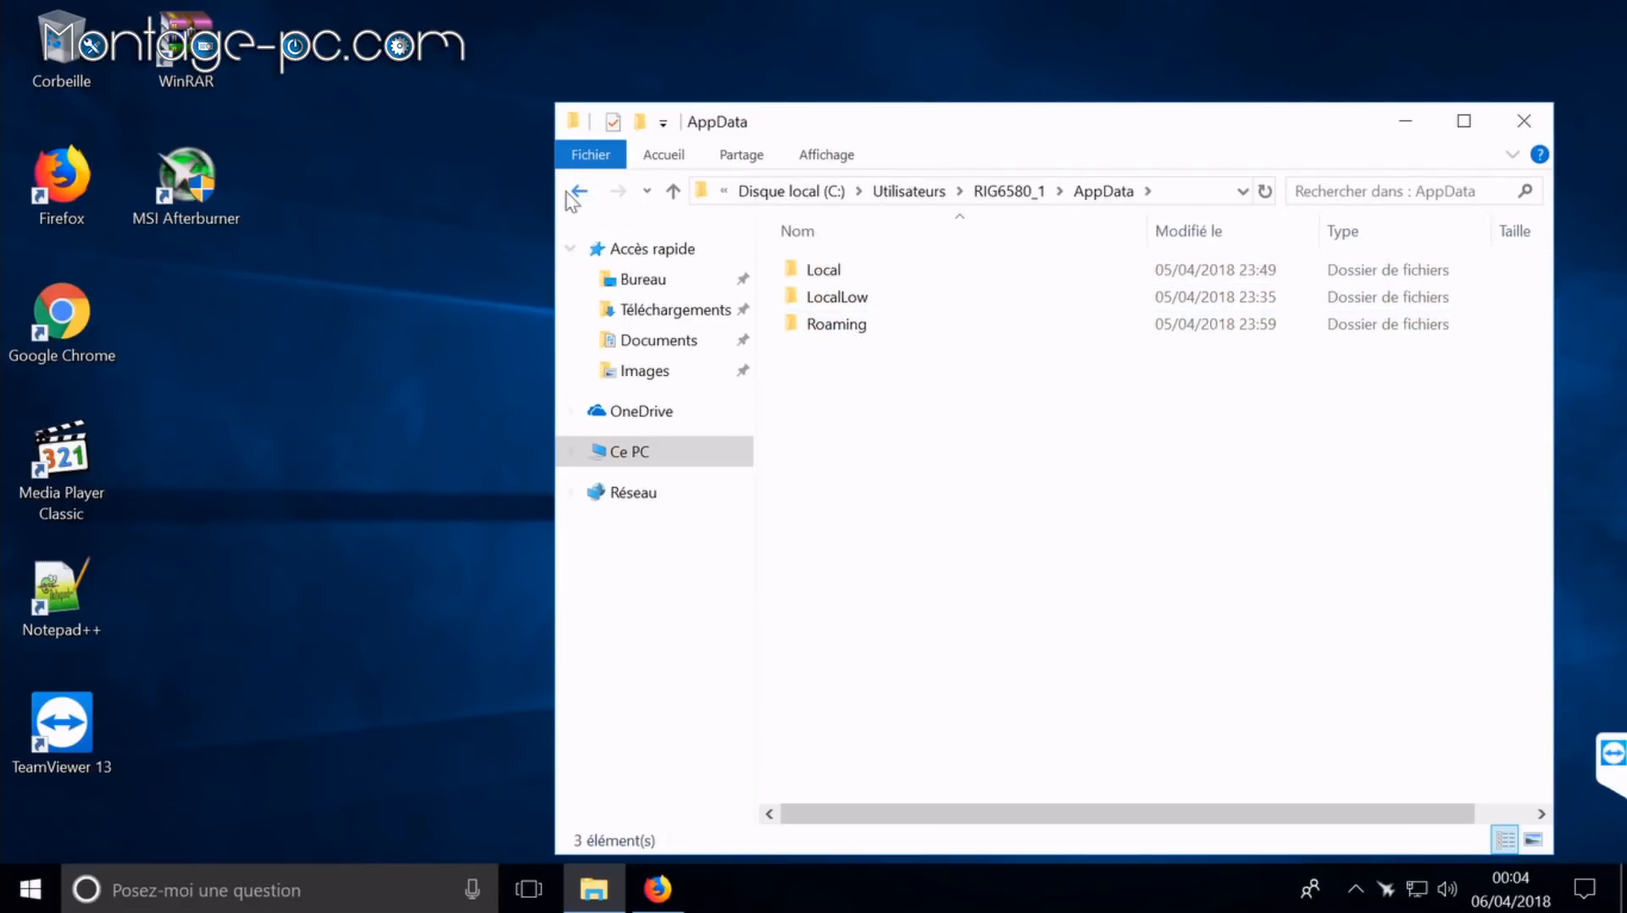
double_click(875, 332)
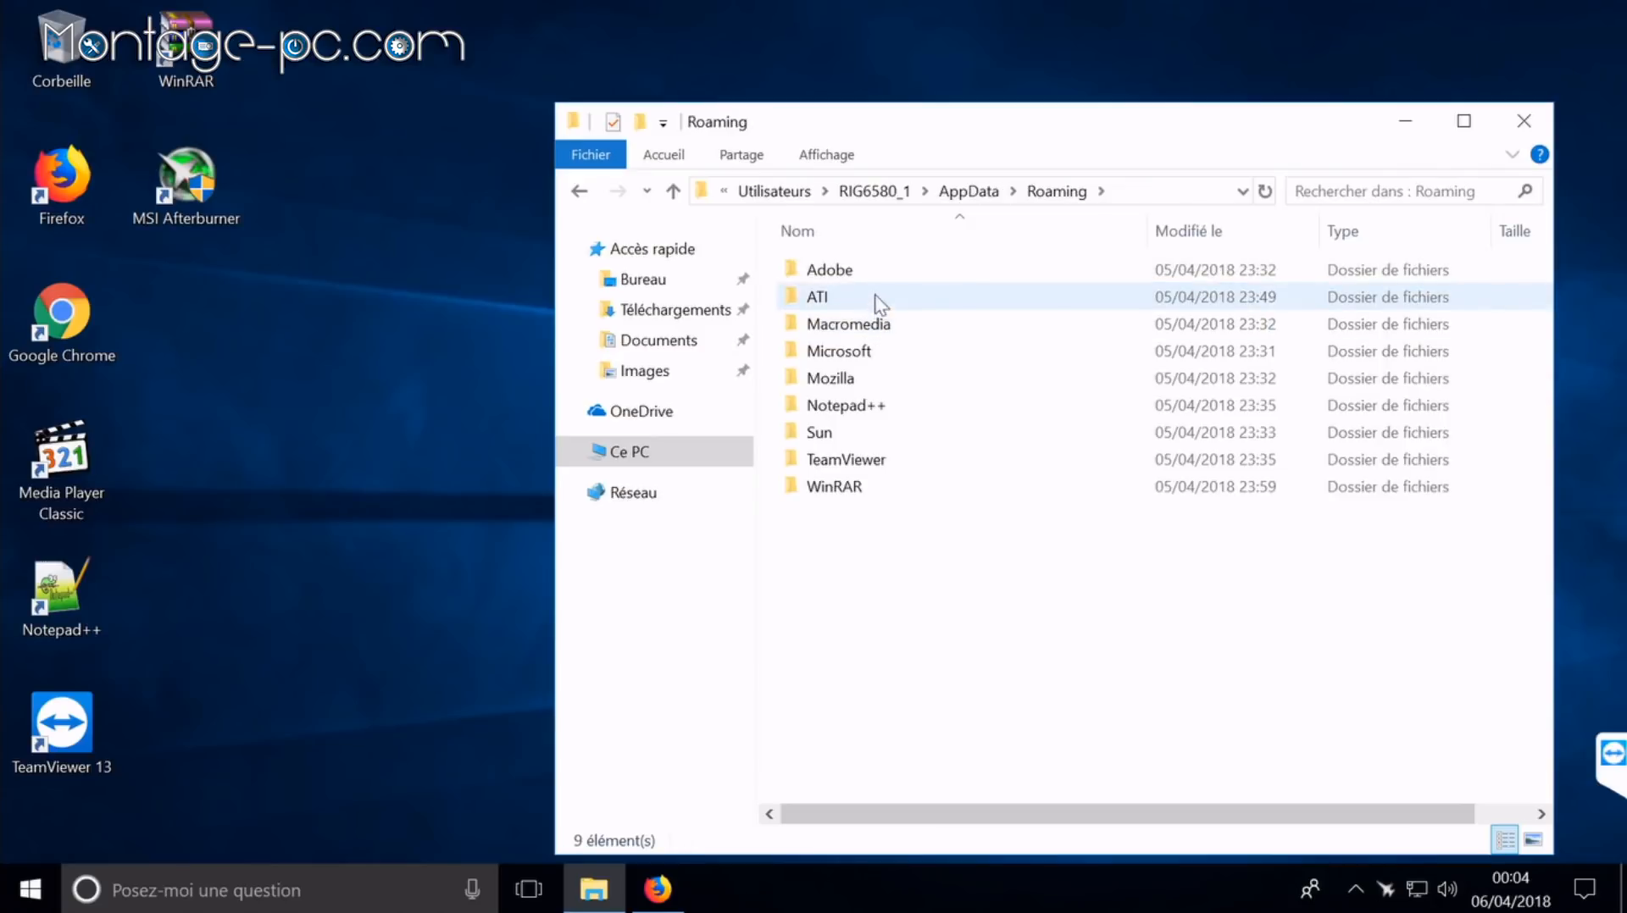
double_click(857, 355)
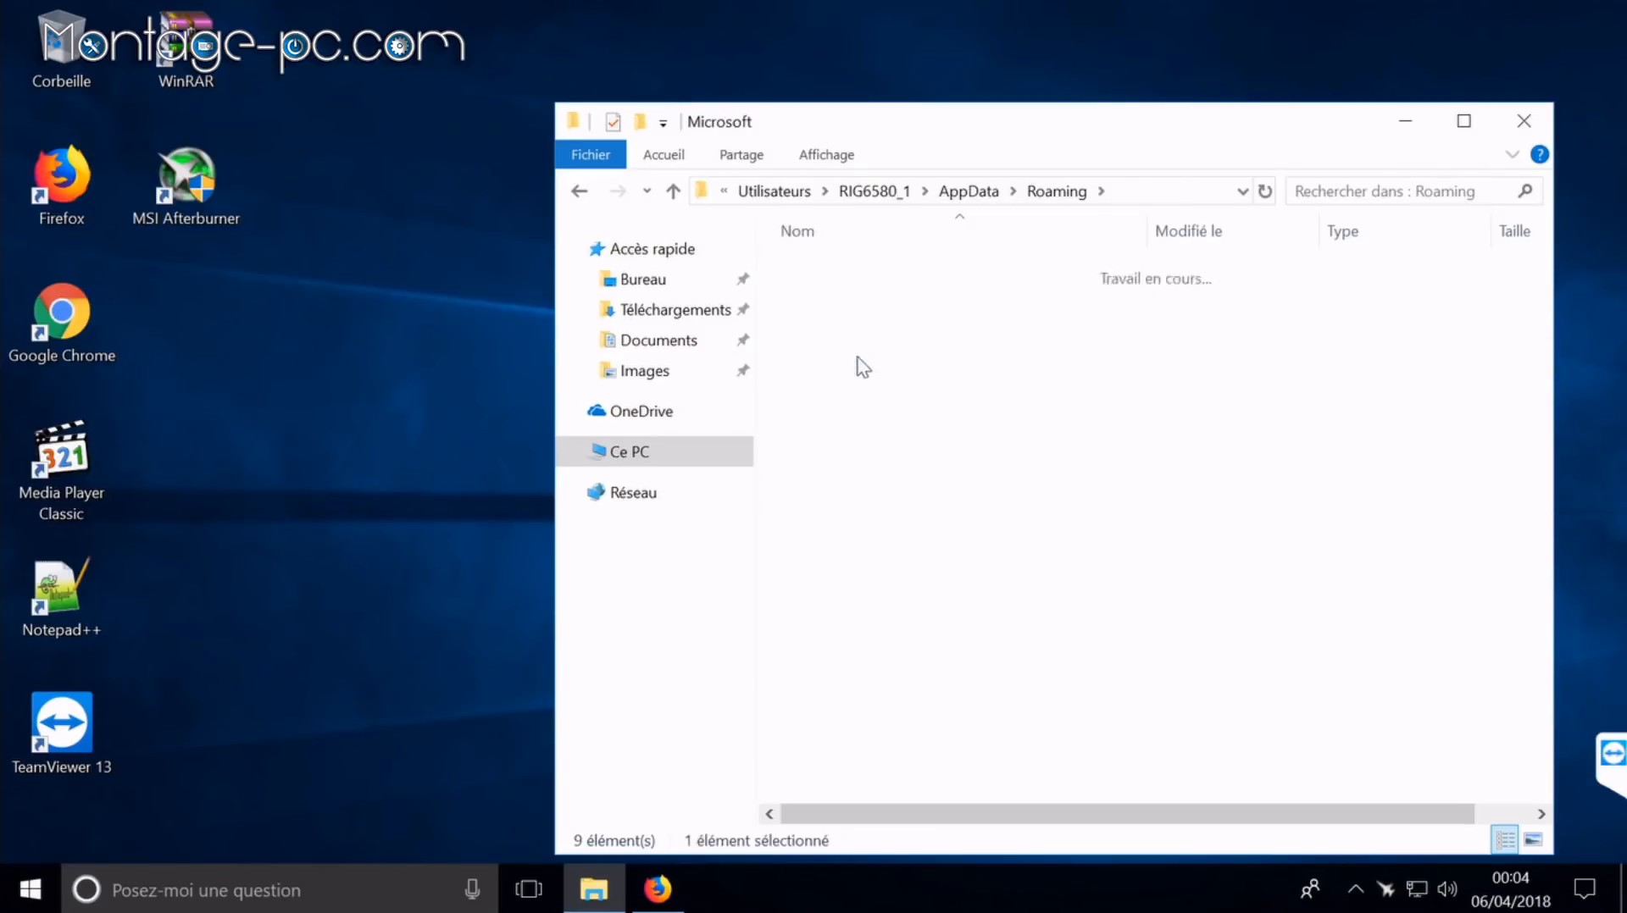
double_click(877, 512)
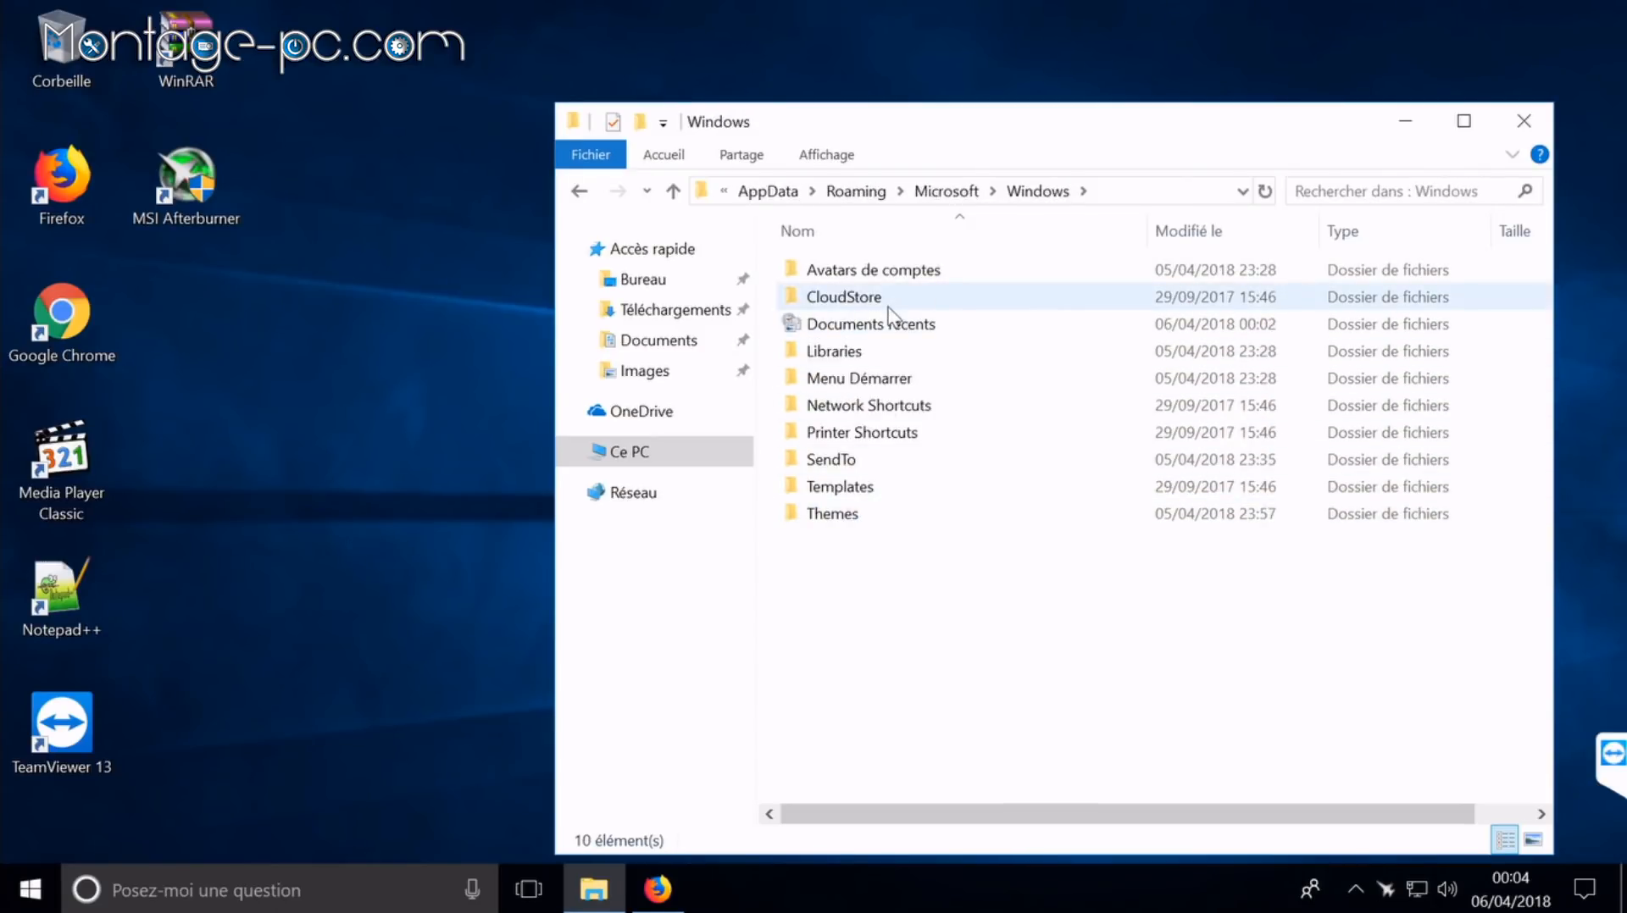
double_click(881, 382)
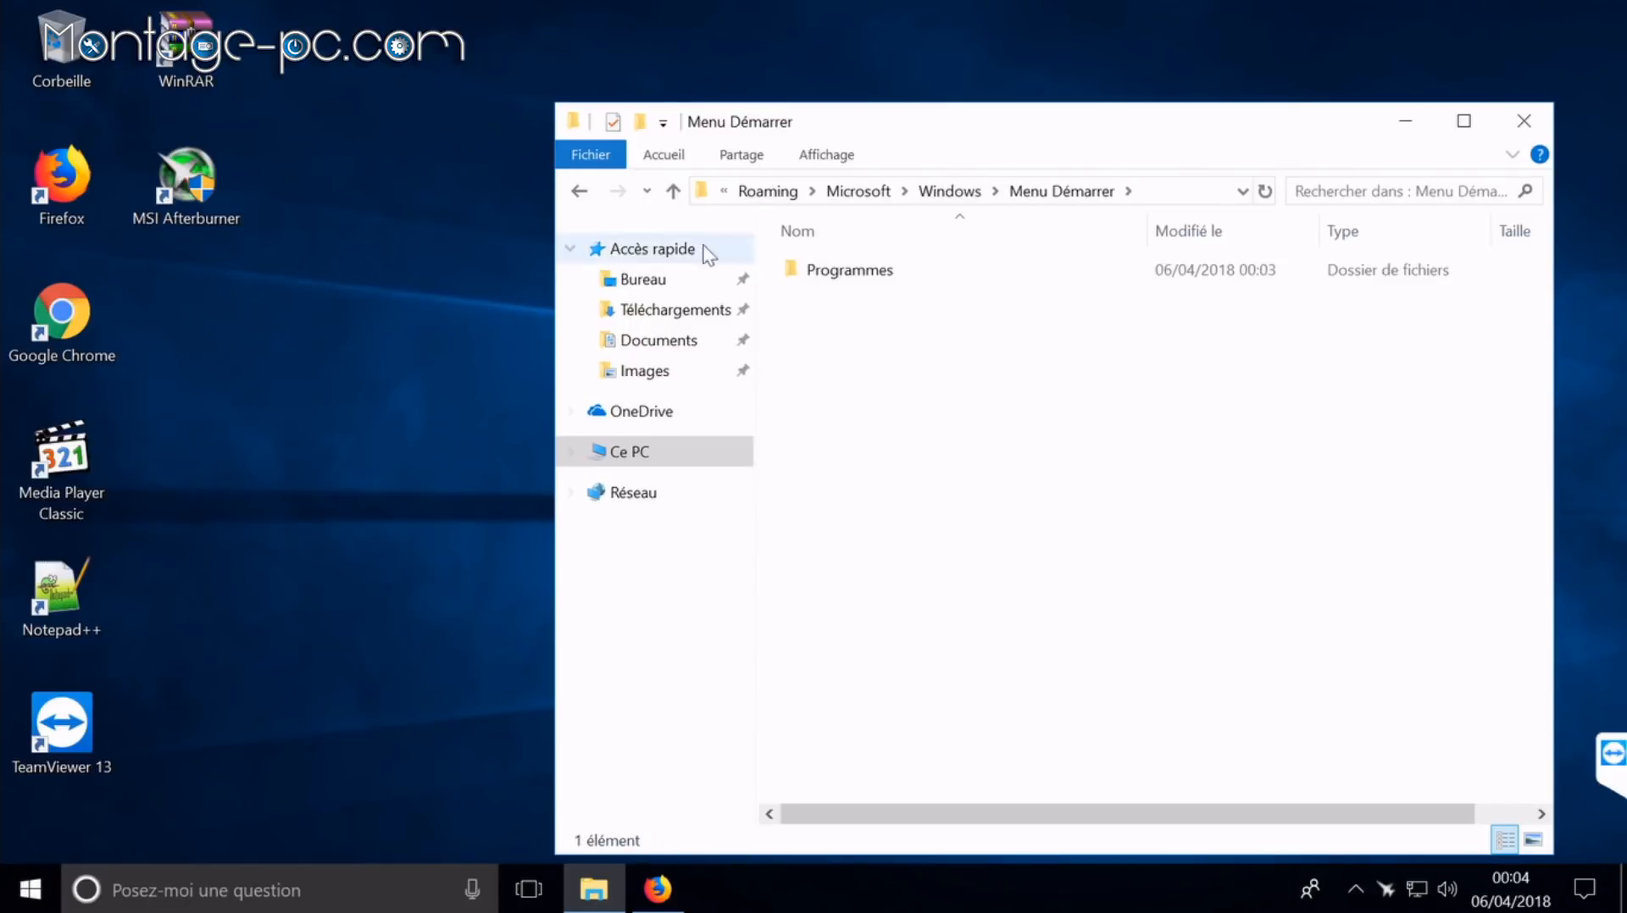
left_click(581, 190)
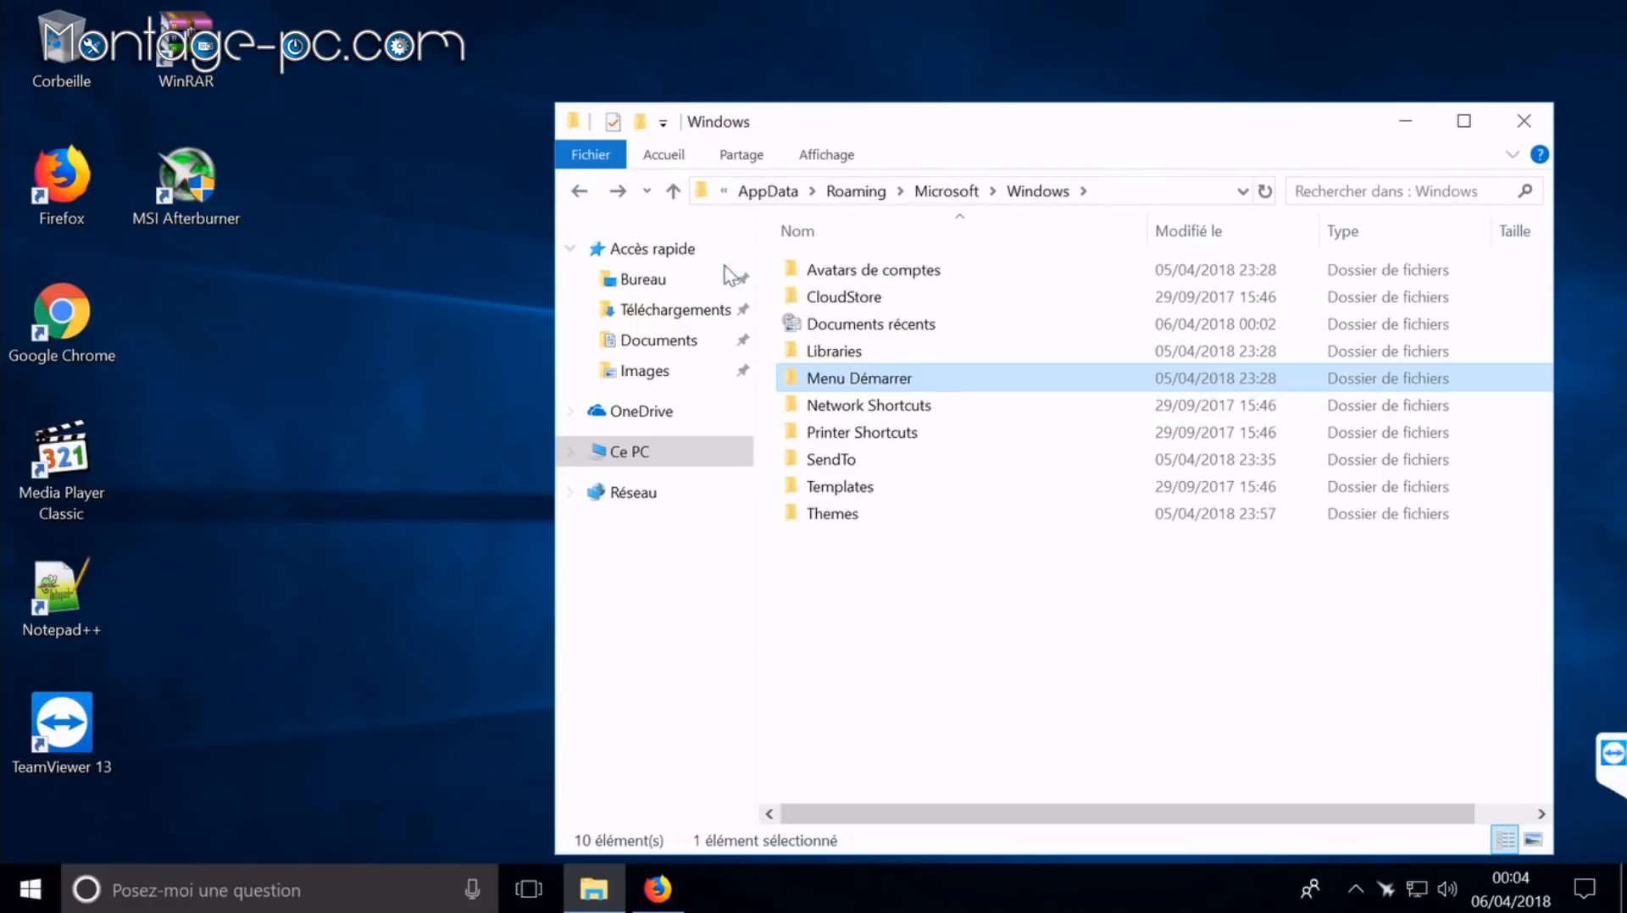
double_click(917, 379)
double_click(868, 272)
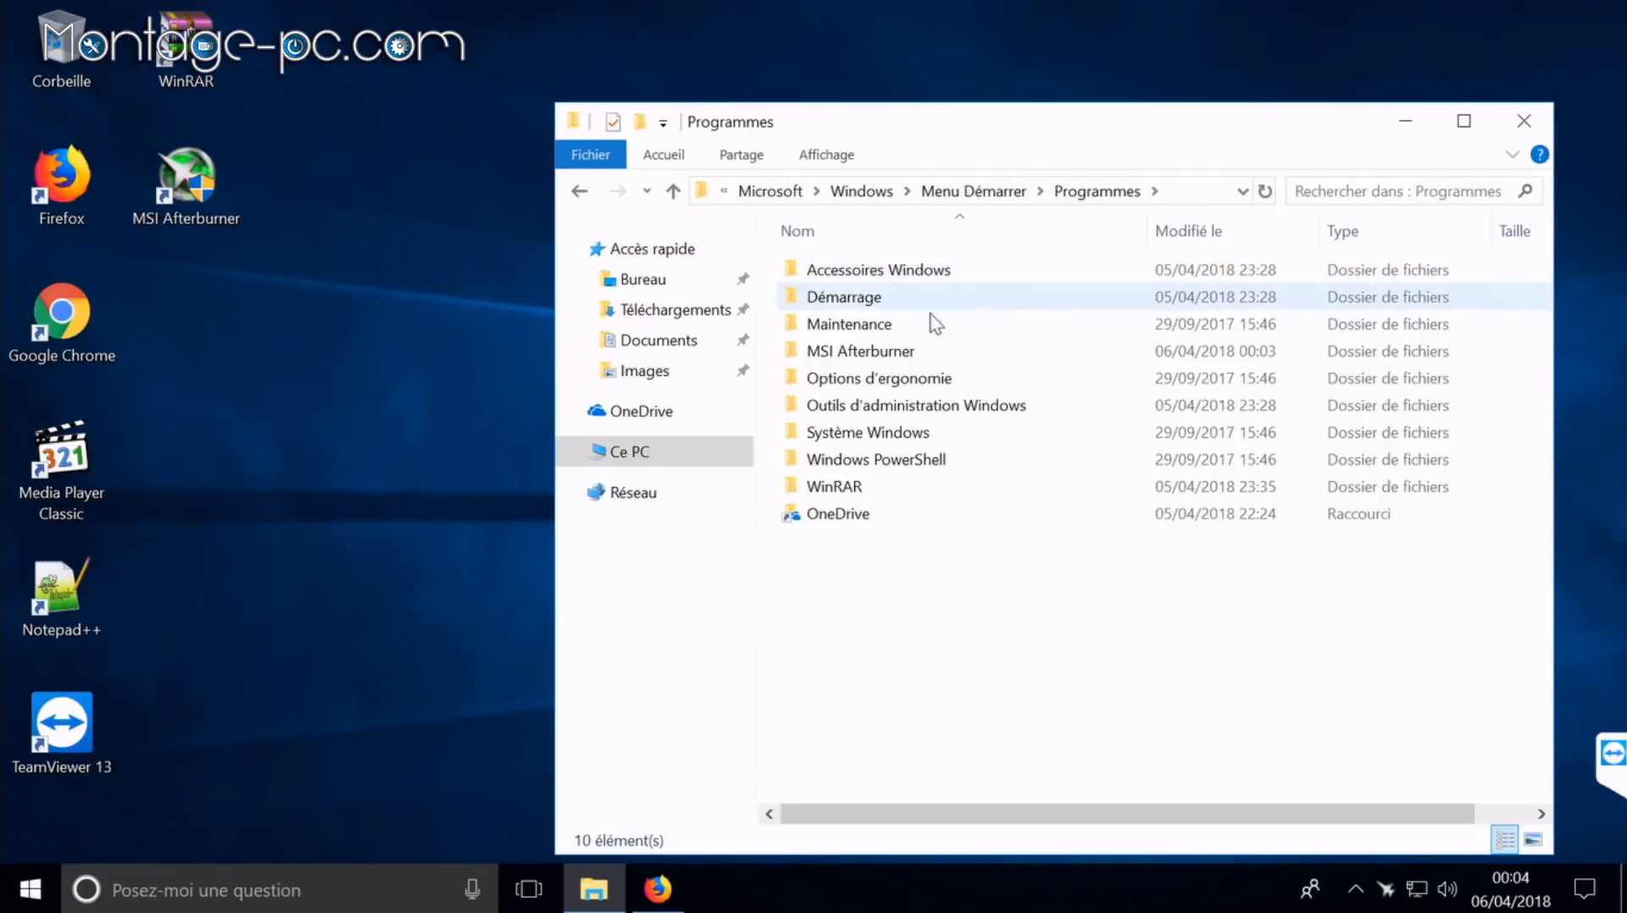
double_click(933, 301)
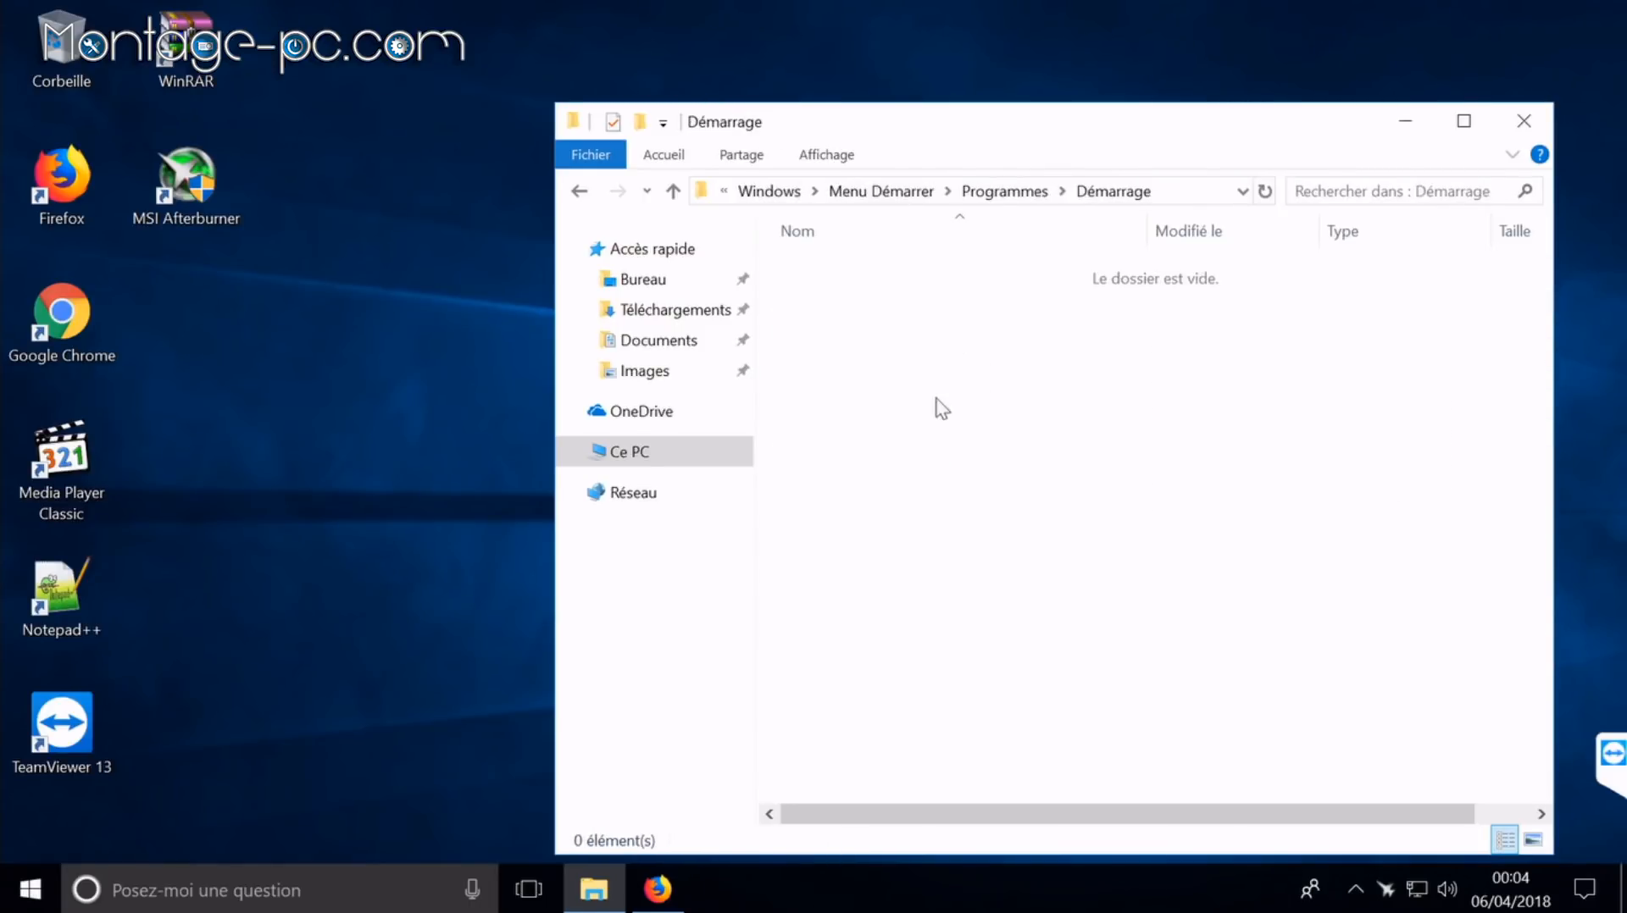
left_click(1021, 196)
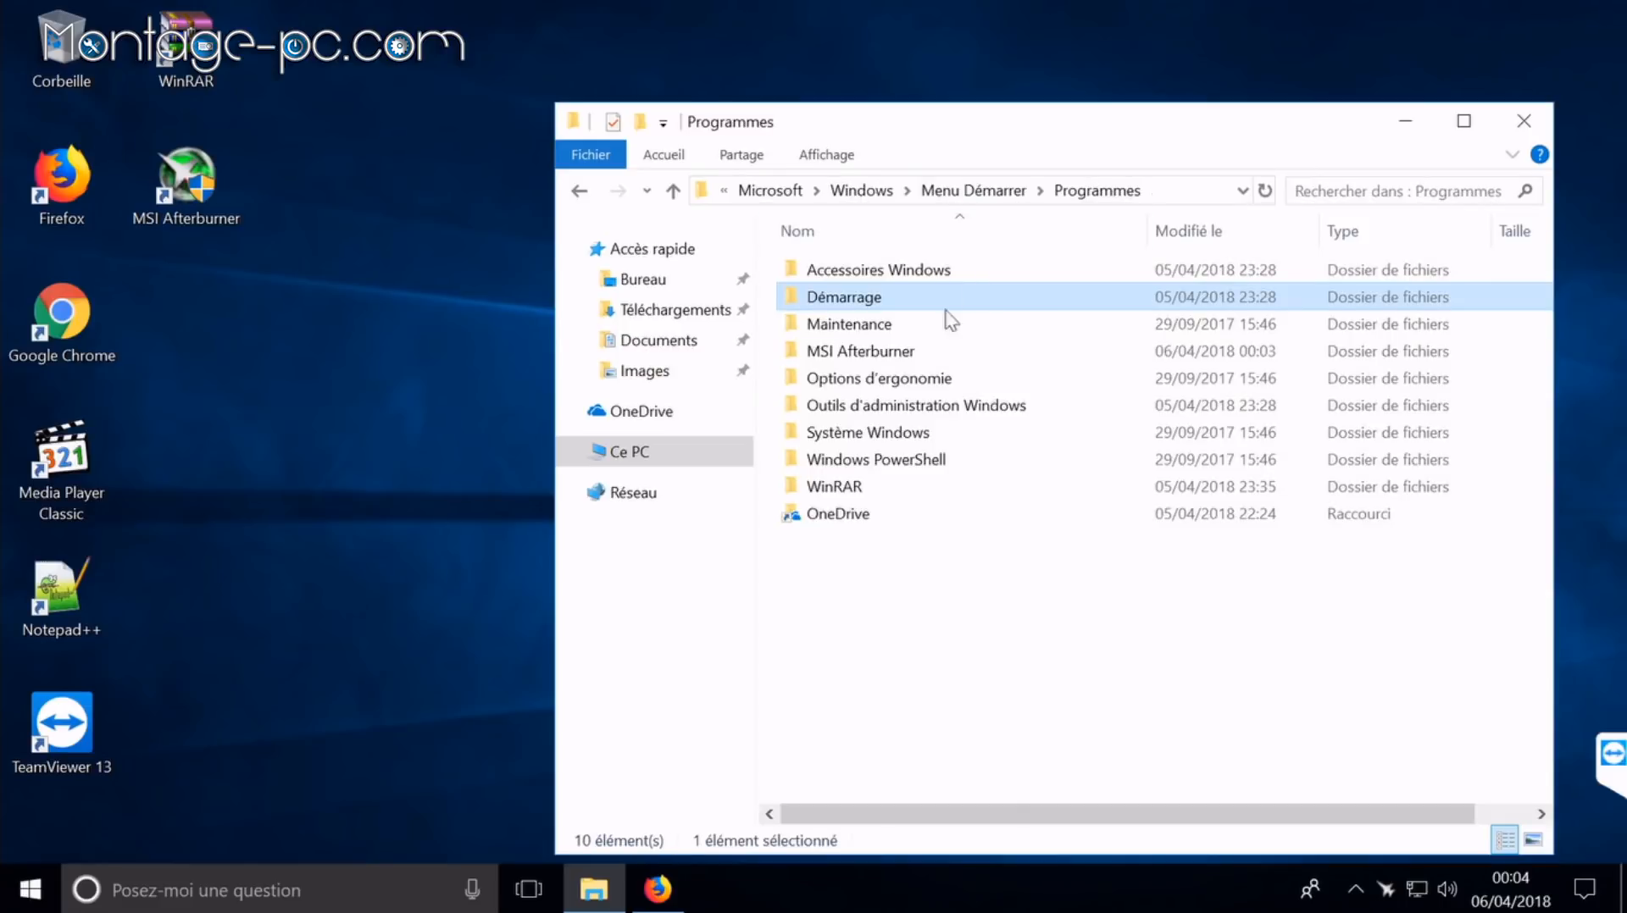
Step: Create a shortcut to Démarrage, move it to the desktop, and close Explorer
right_click(833, 299)
left_click(976, 754)
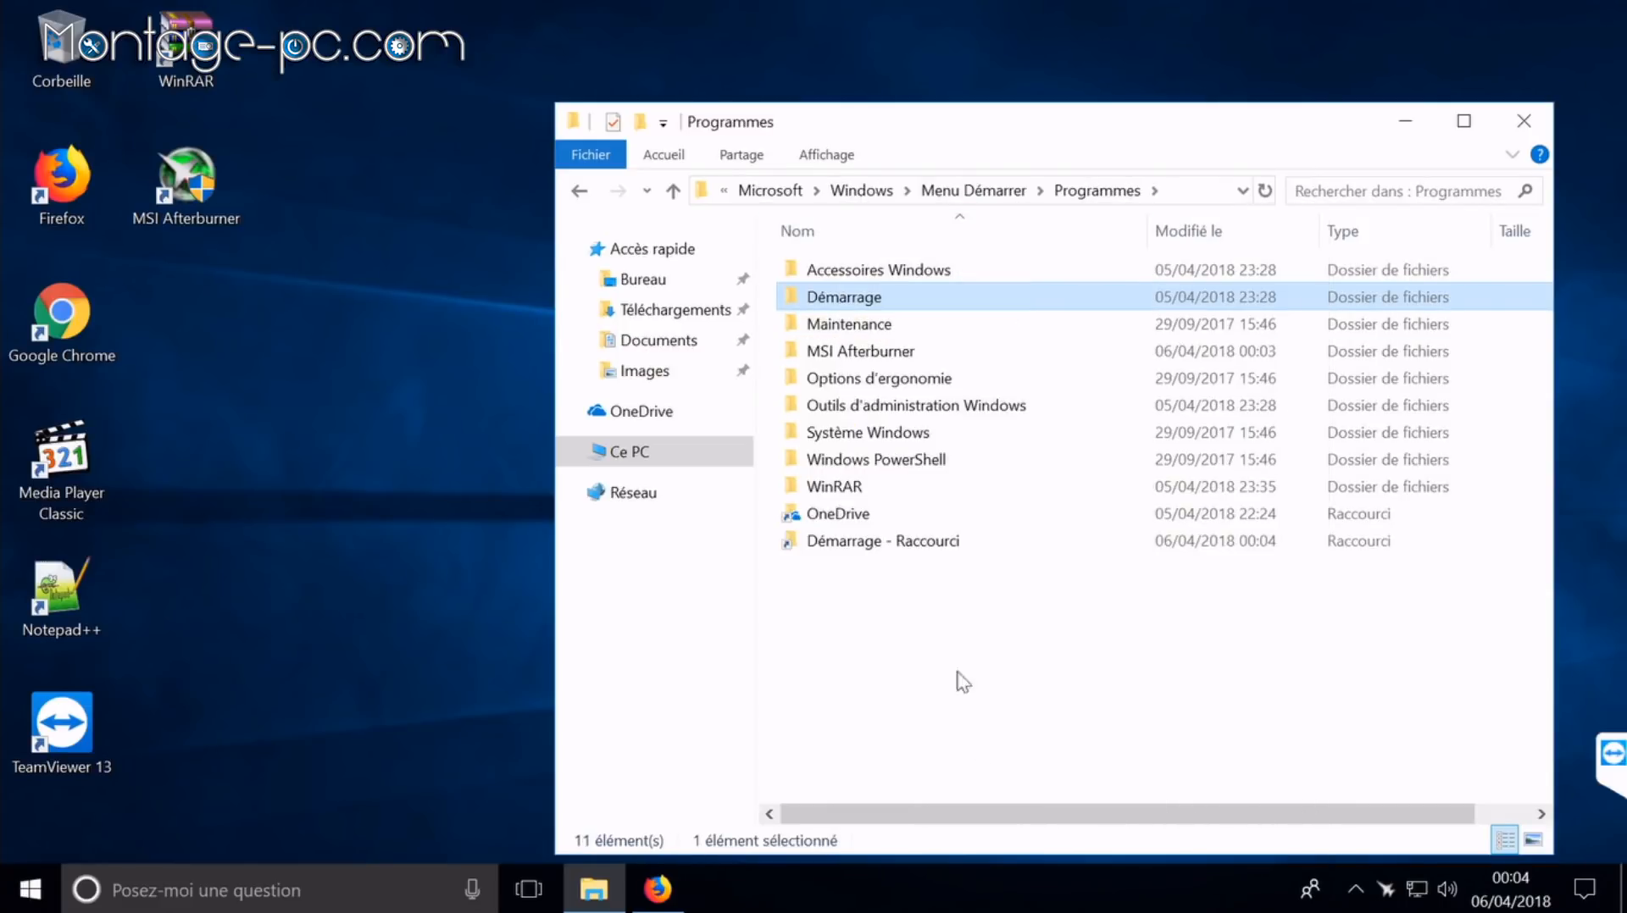
left_click_drag(866, 546, 197, 318)
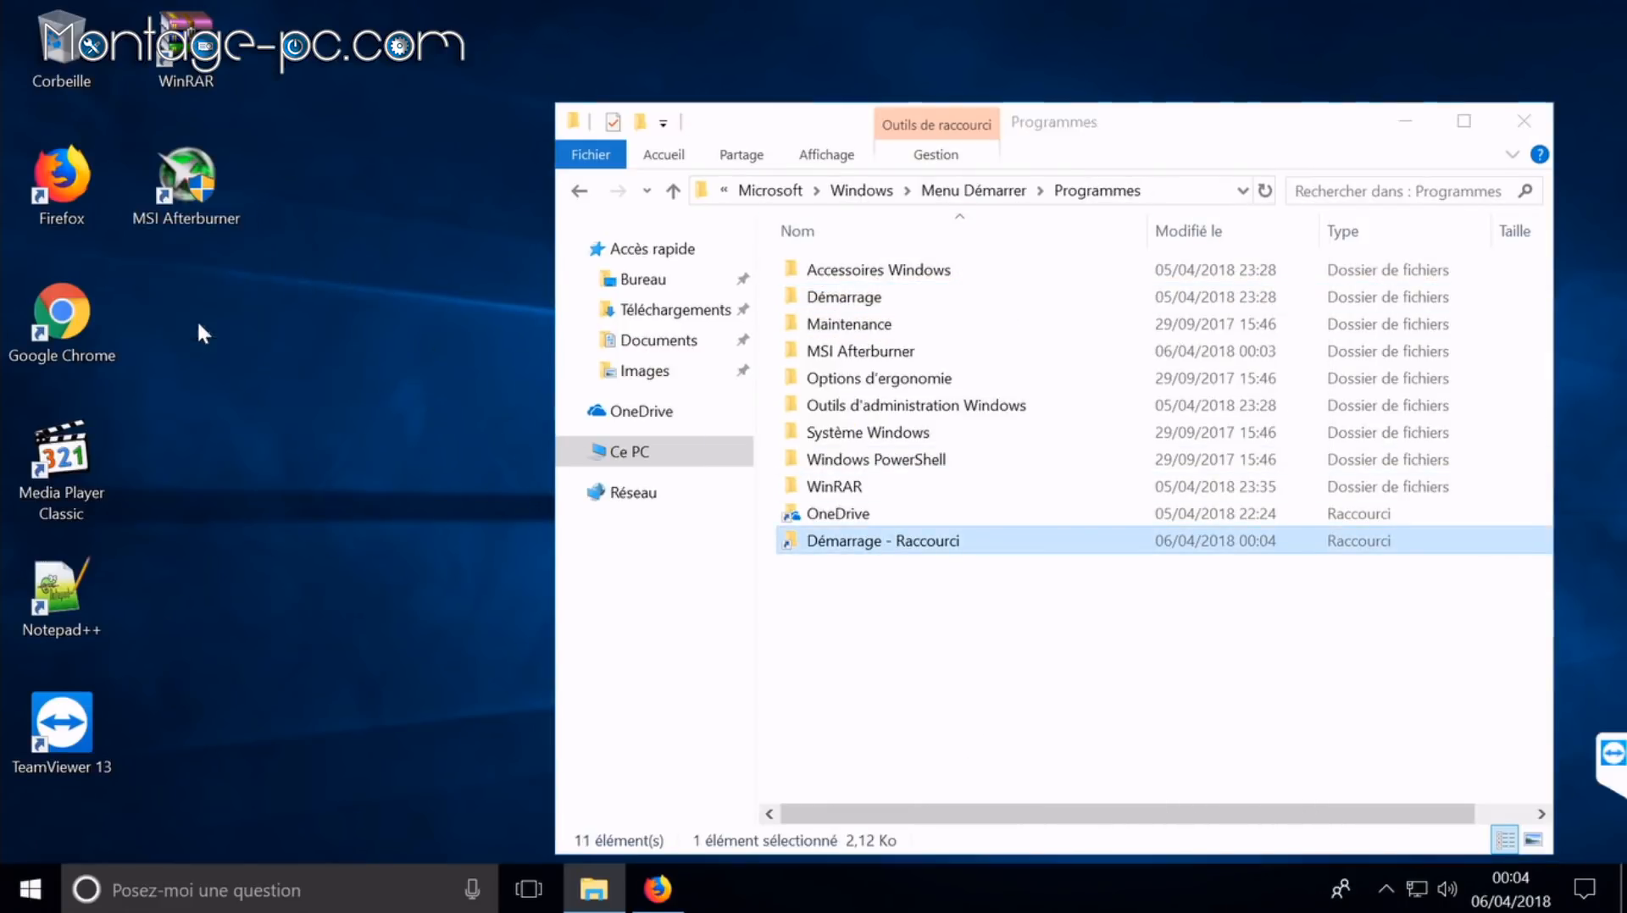
left_click(1511, 132)
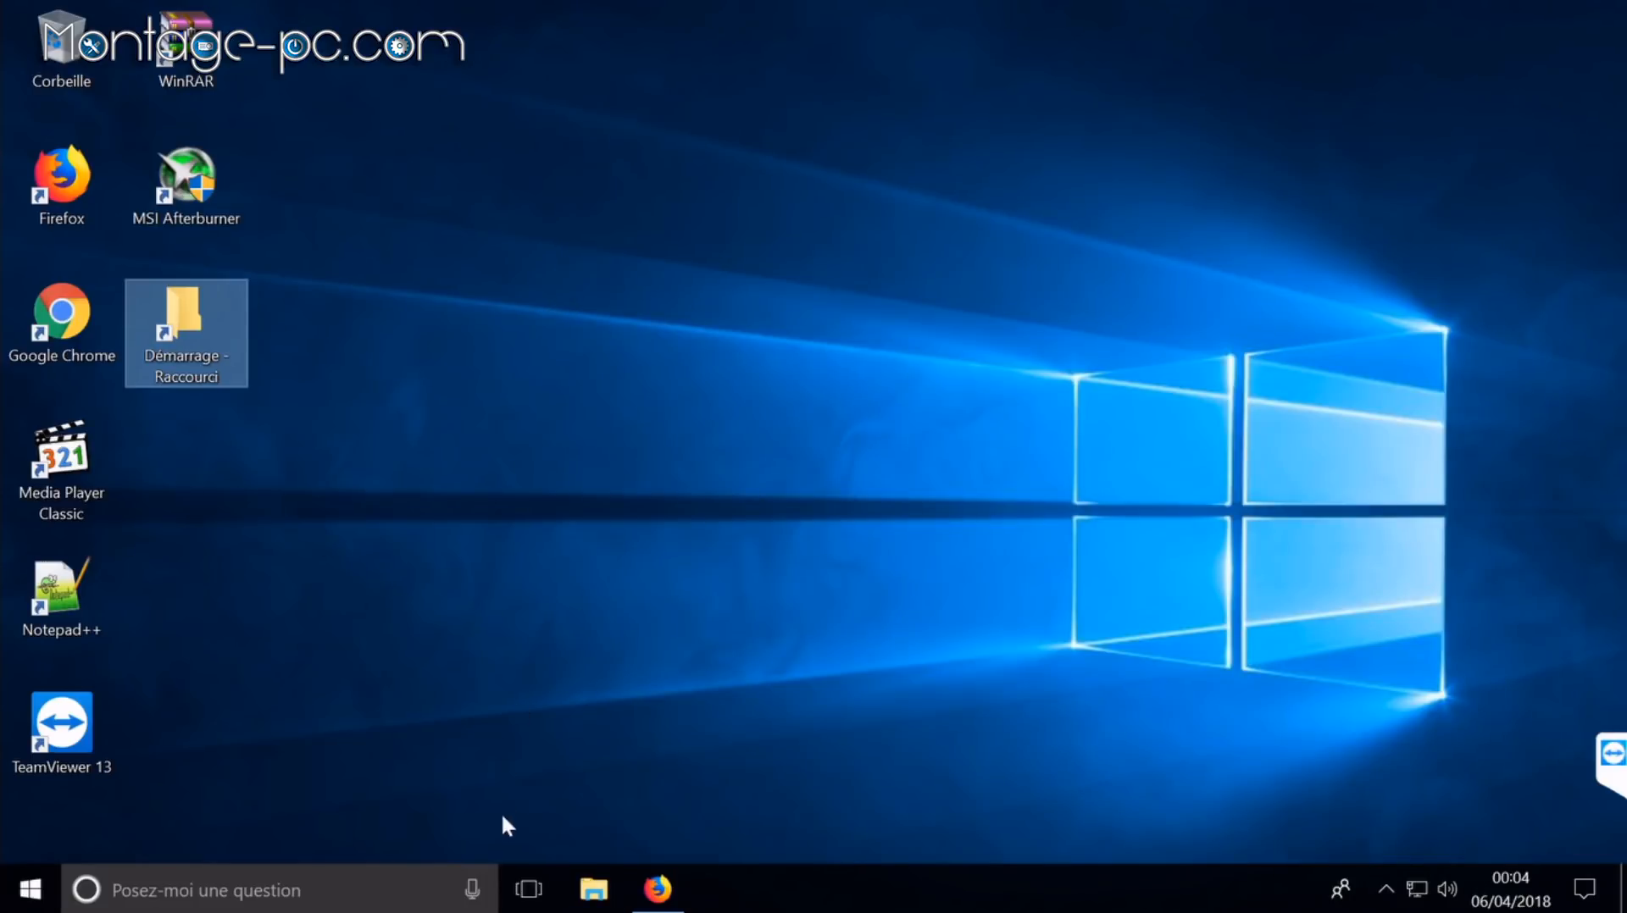
Step: Put a start.bat shortcut into the desktop Démarrage folder, then run start.bat to launch the miner
left_click(605, 881)
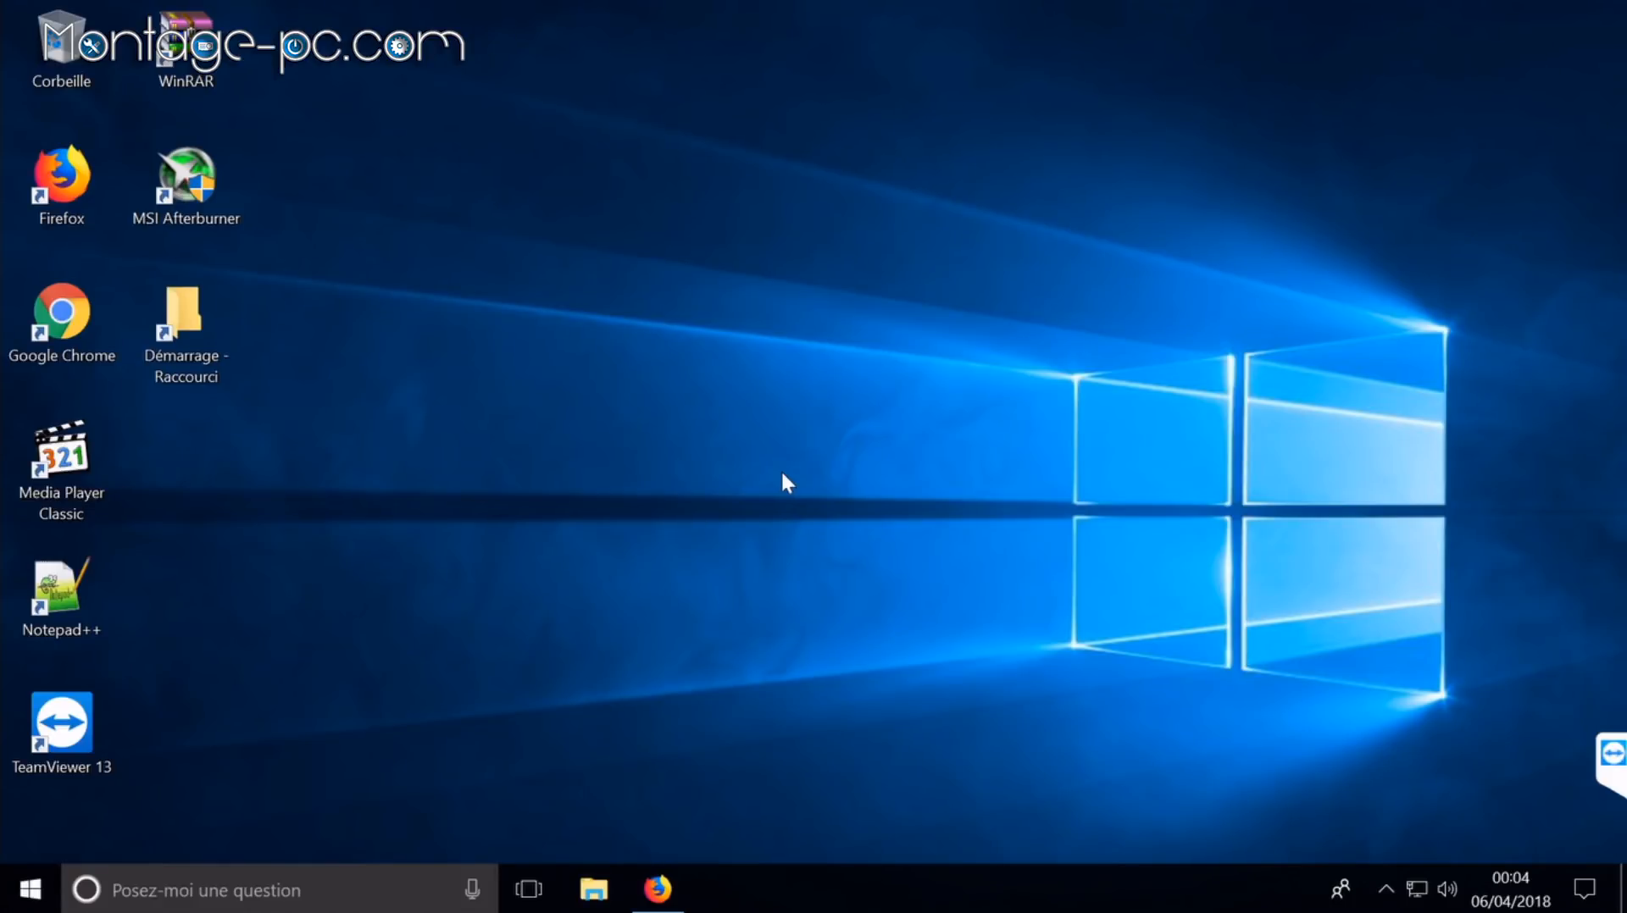
scroll(973, 729, "down", 4)
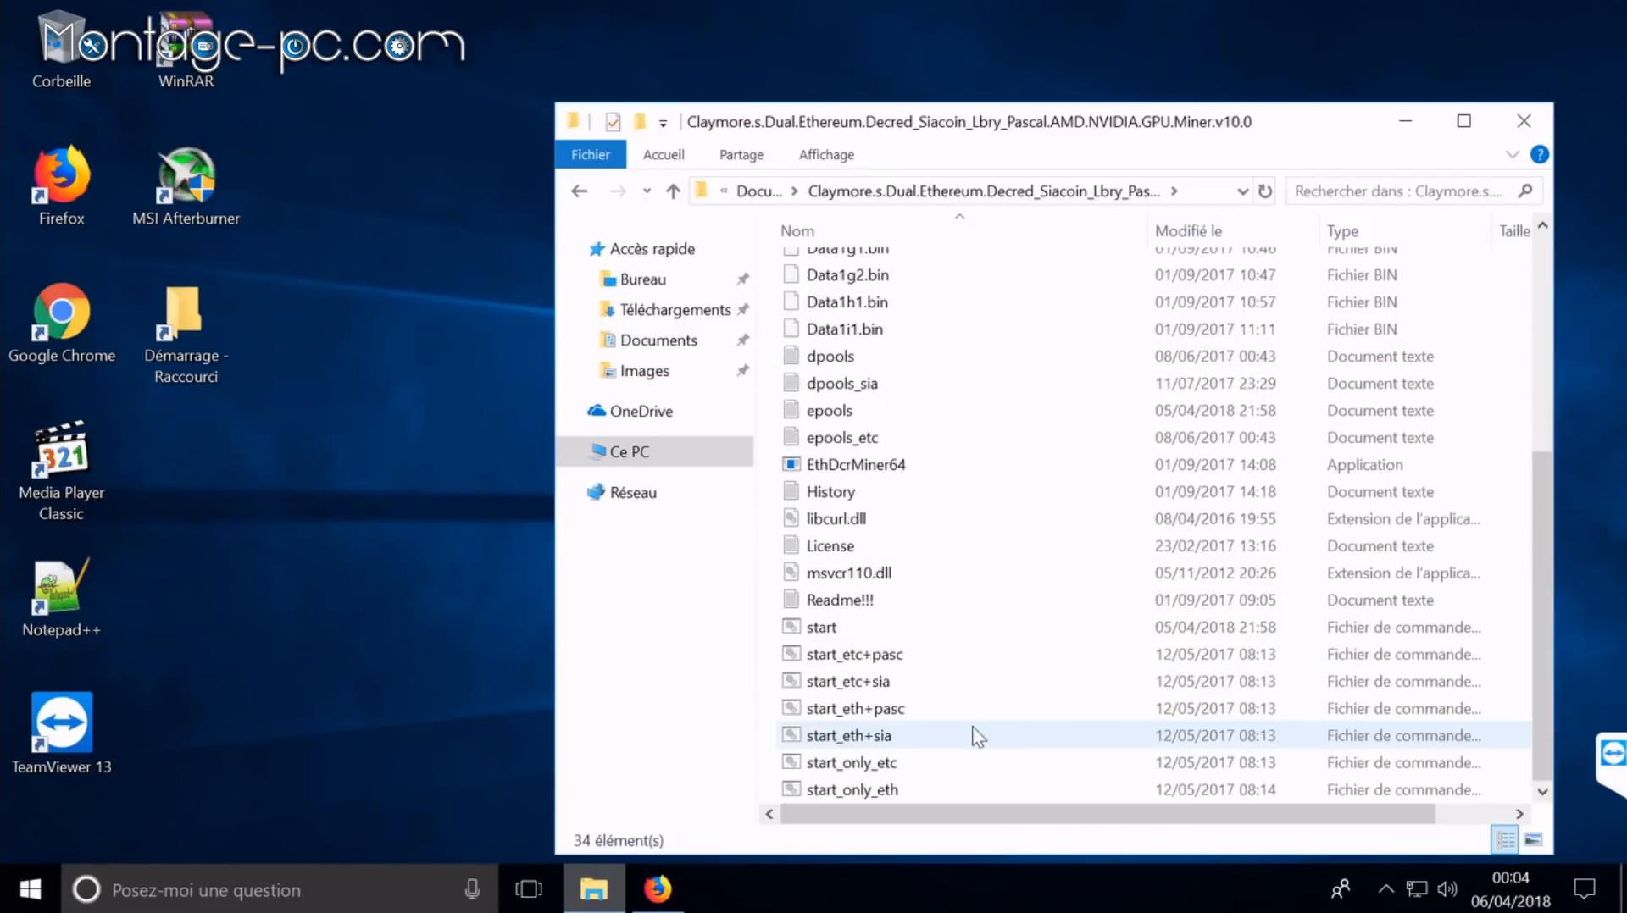
right_click(816, 631)
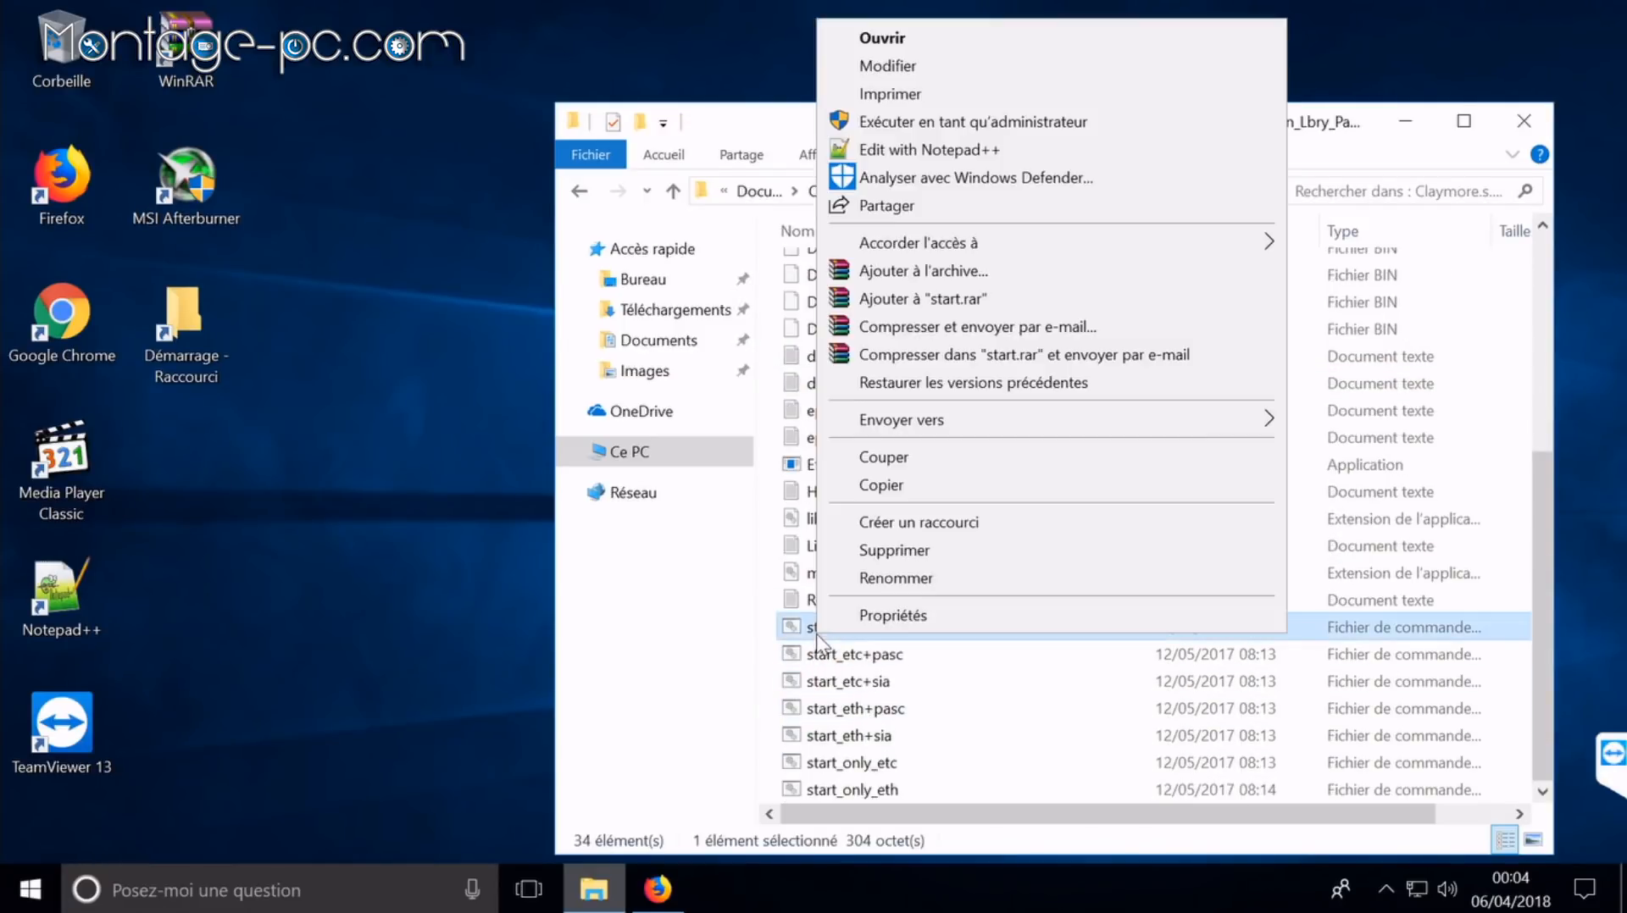
left_click(918, 522)
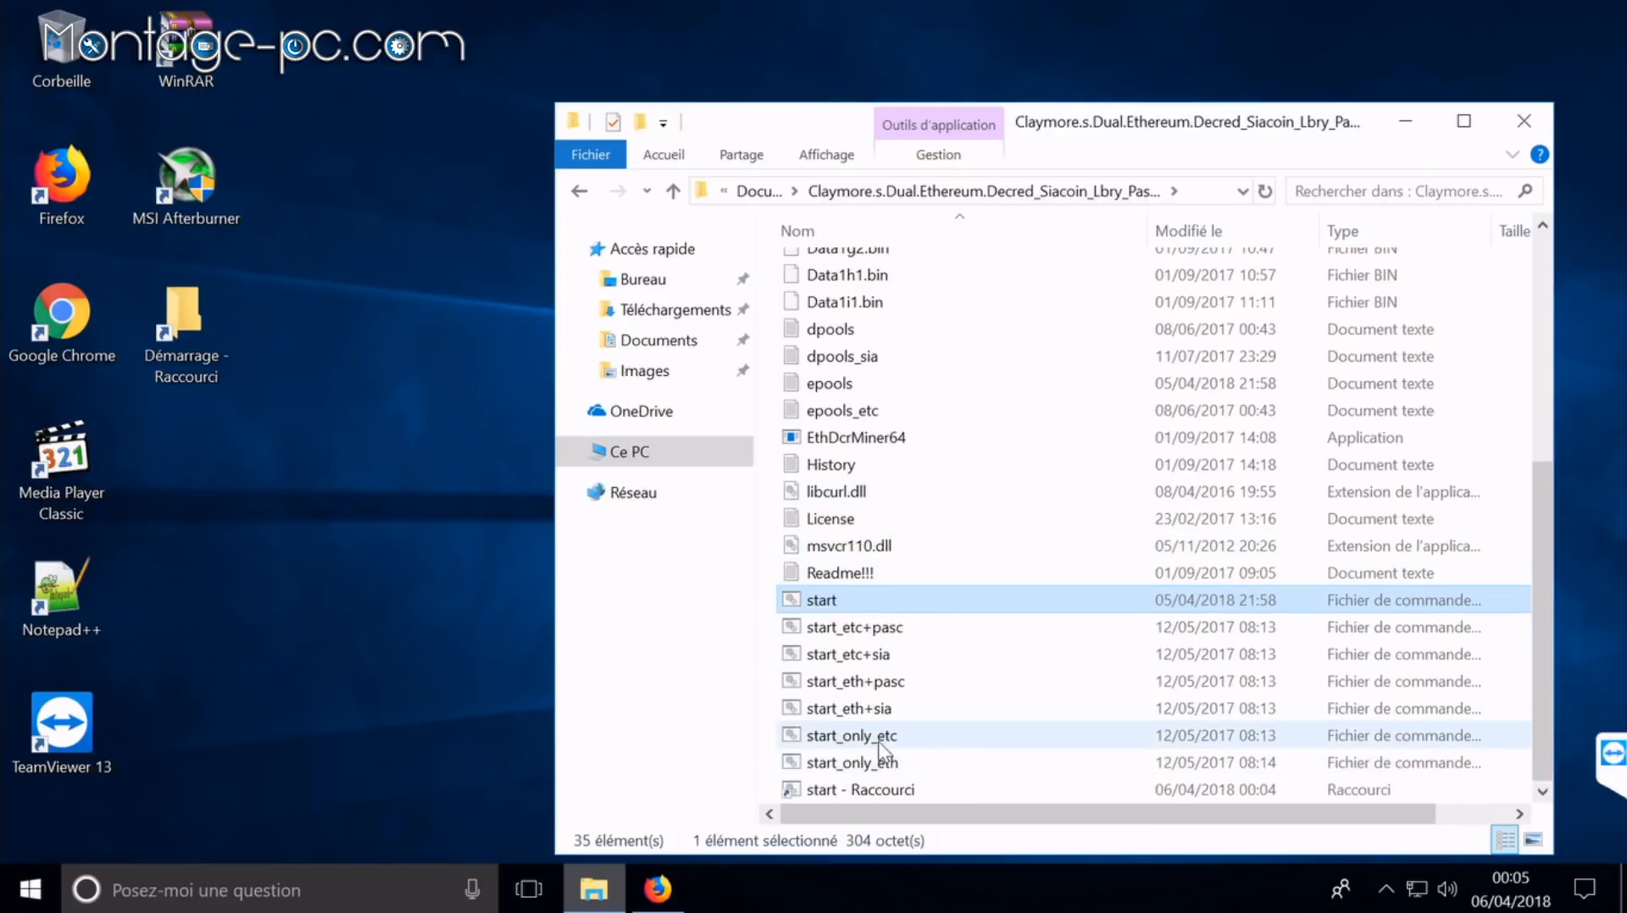
left_click_drag(860, 797, 202, 316)
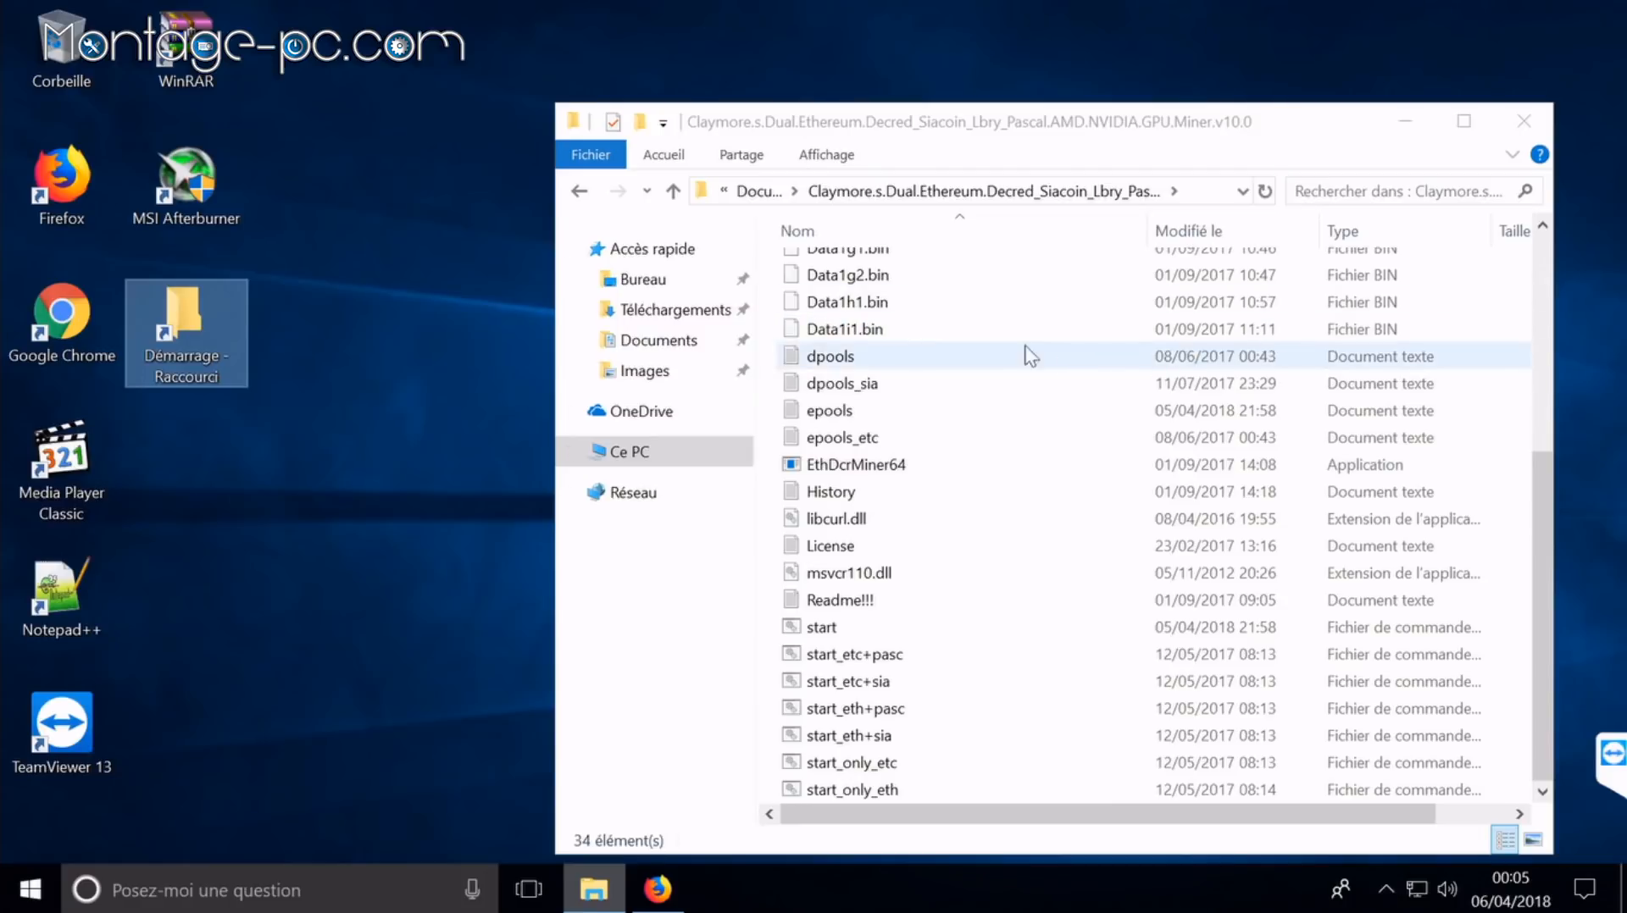
double_click(818, 628)
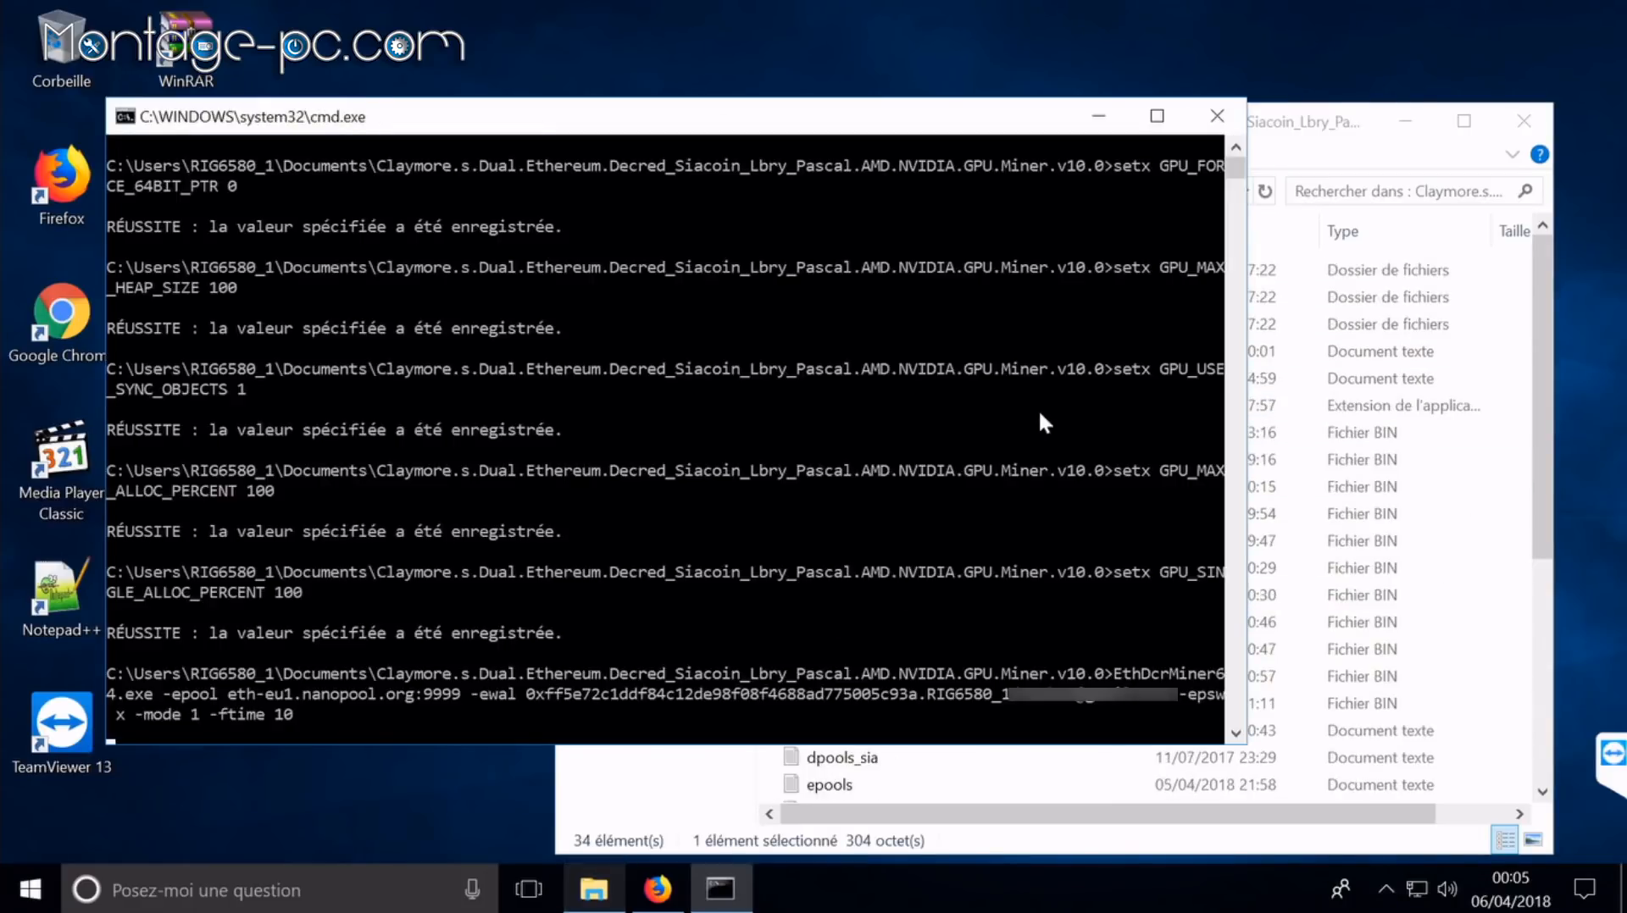
Step: Compare the miner output with MSI Afterburner, hide the TeamViewer panel, then close the miner window
left_click(599, 892)
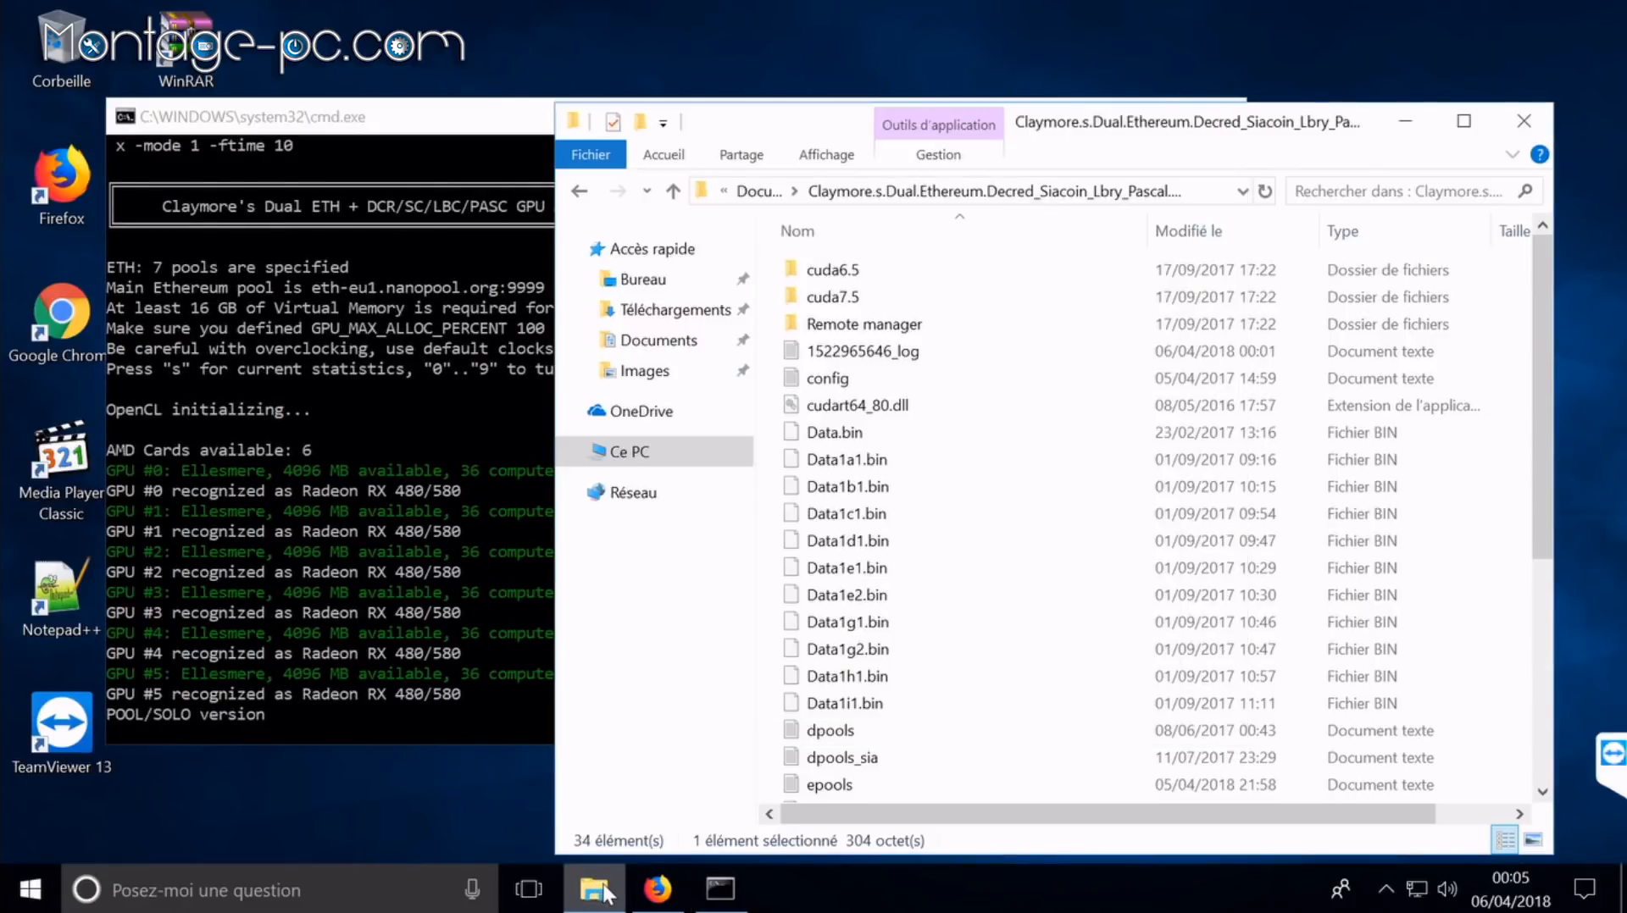
key("alt+Tab")
left_click(494, 492)
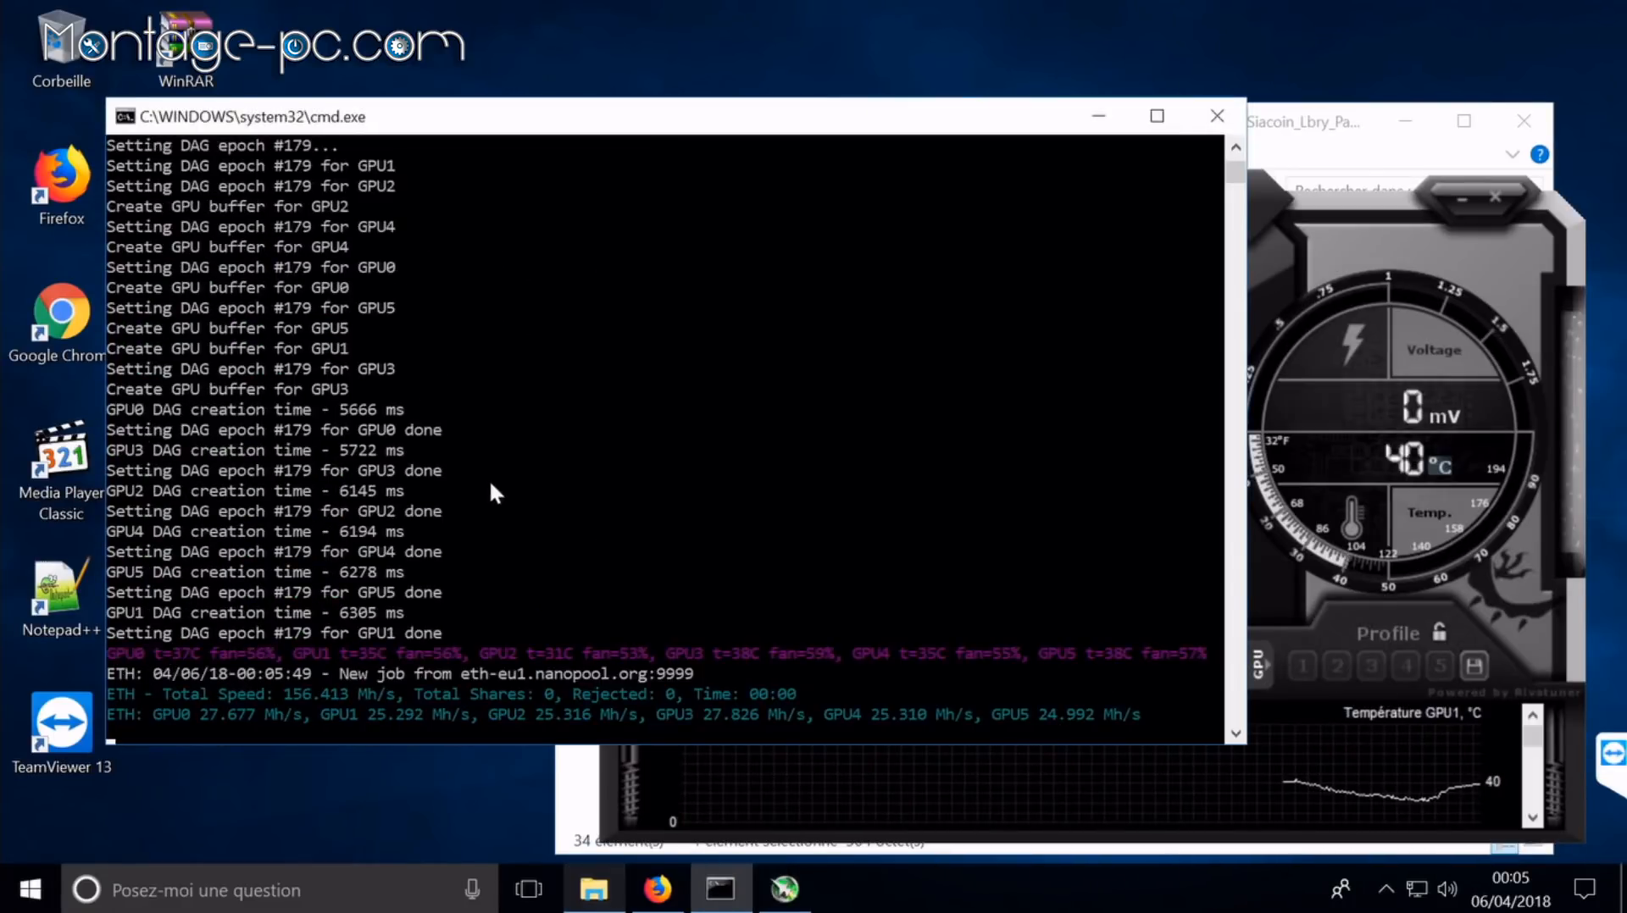
left_click(1381, 282)
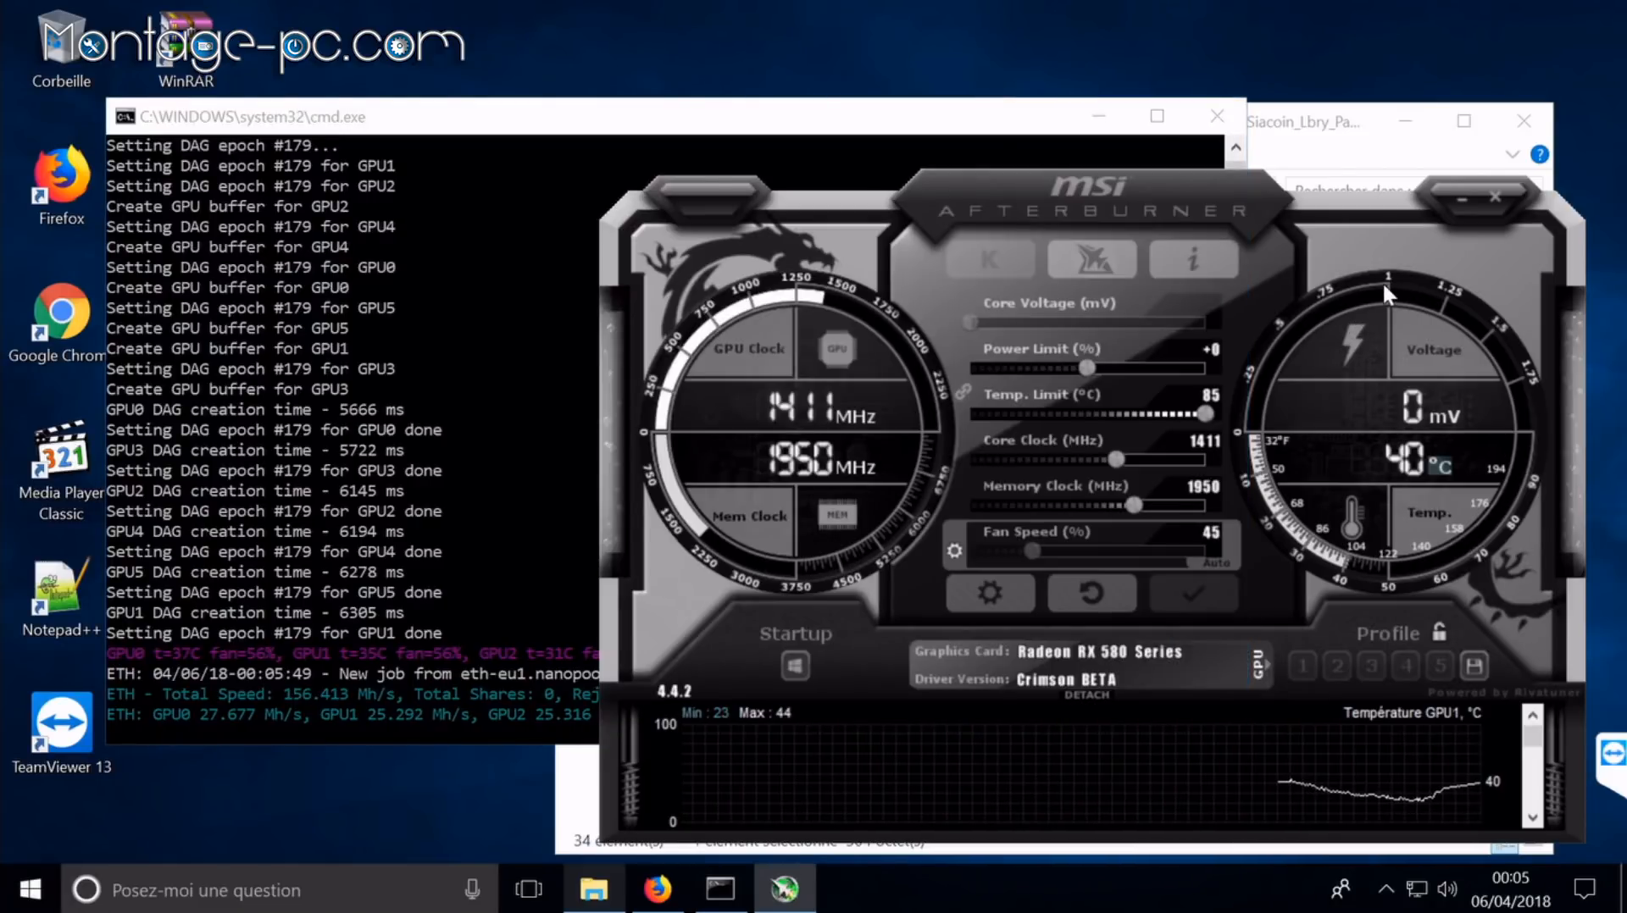
left_click(445, 342)
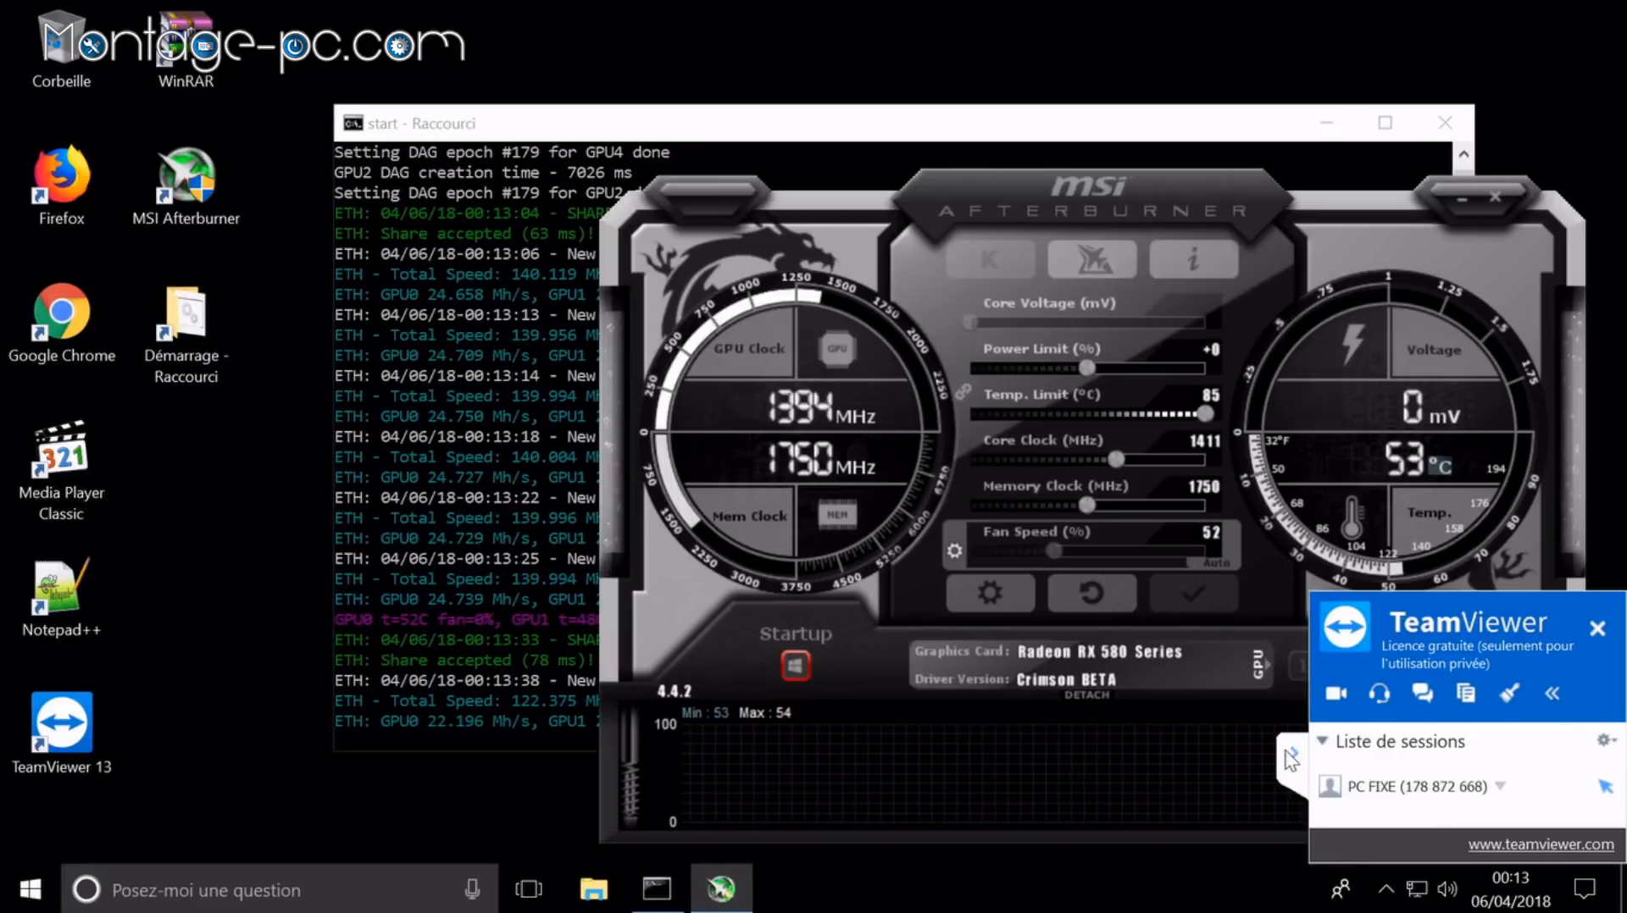
left_click(1288, 754)
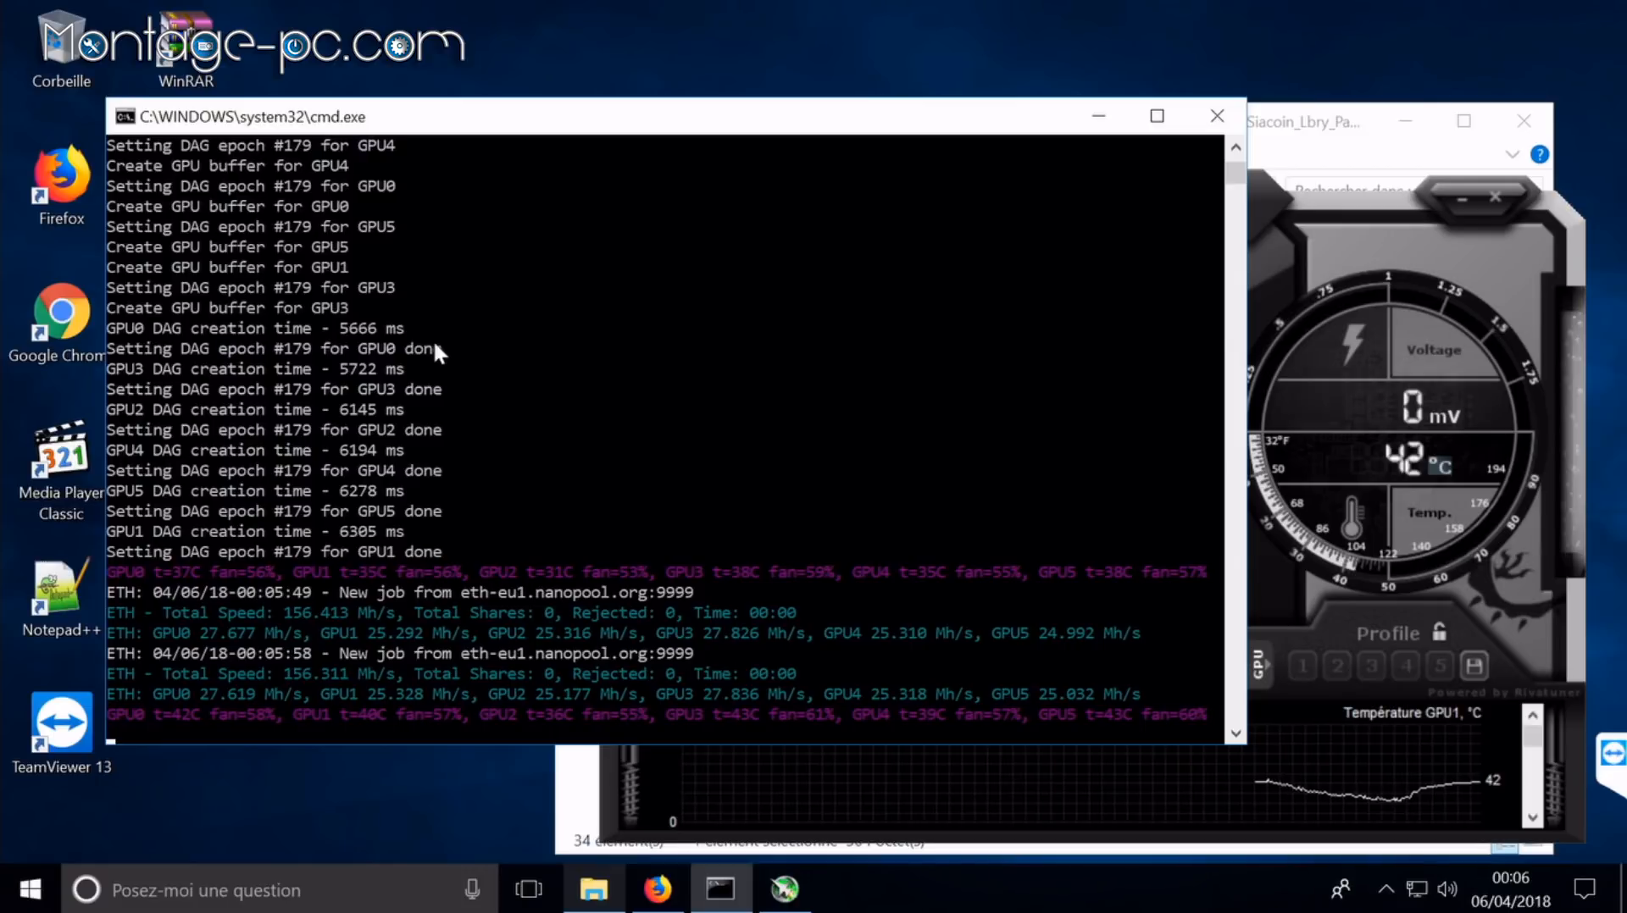
left_click(1216, 116)
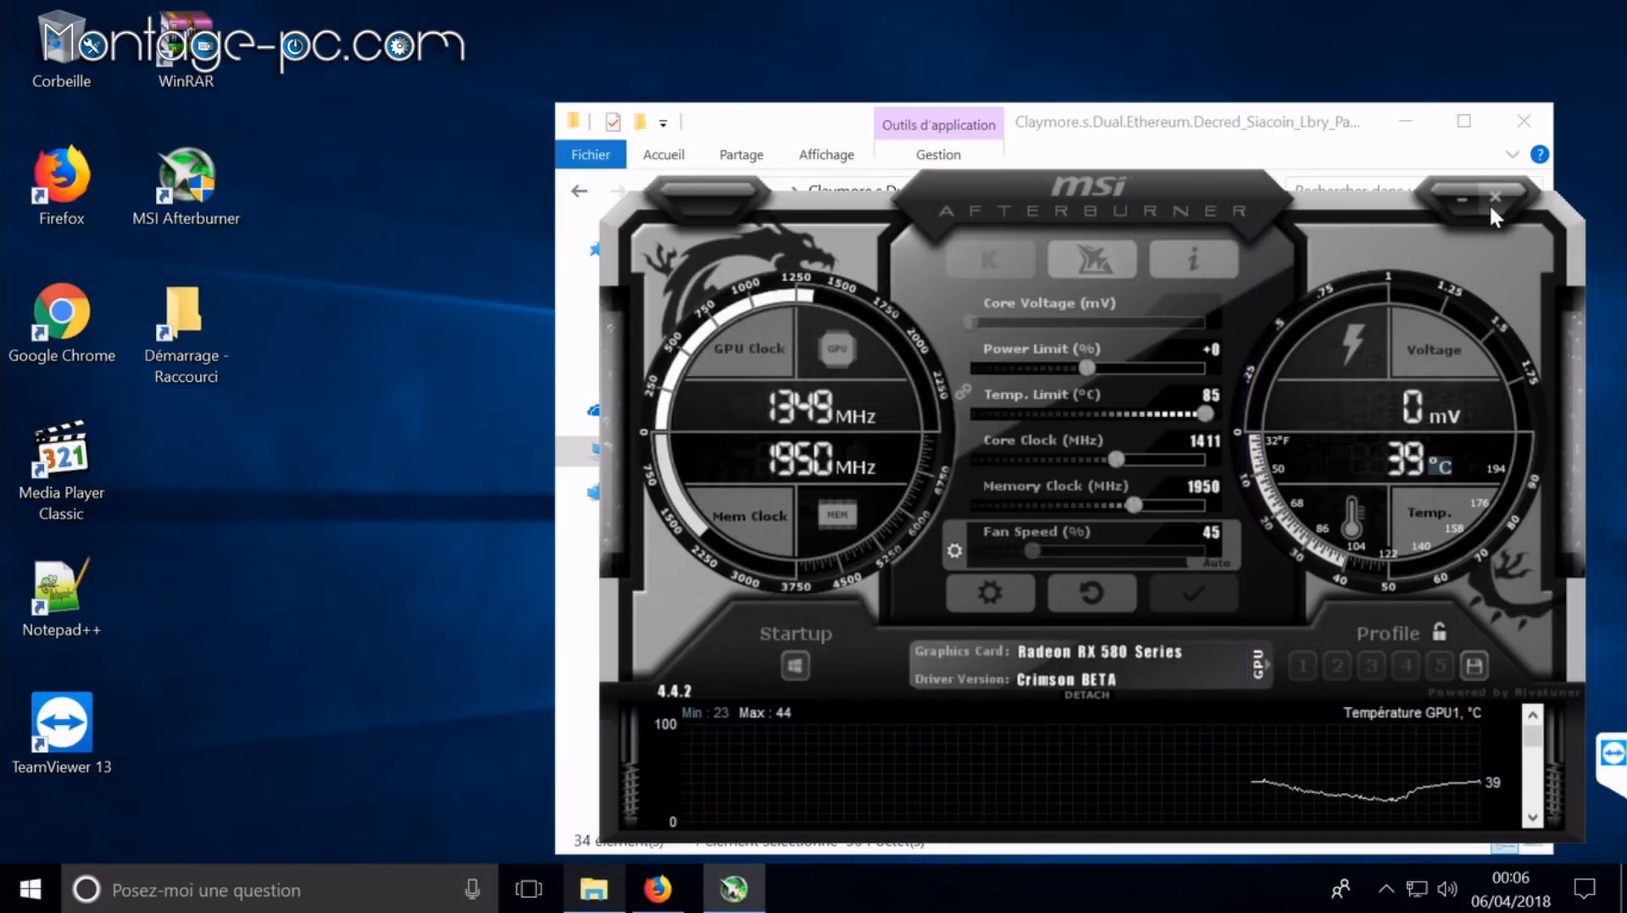
Step: Close MSI Afterburner and open start.bat in Notepad, scrolling right to read the miner command
left_click(1493, 197)
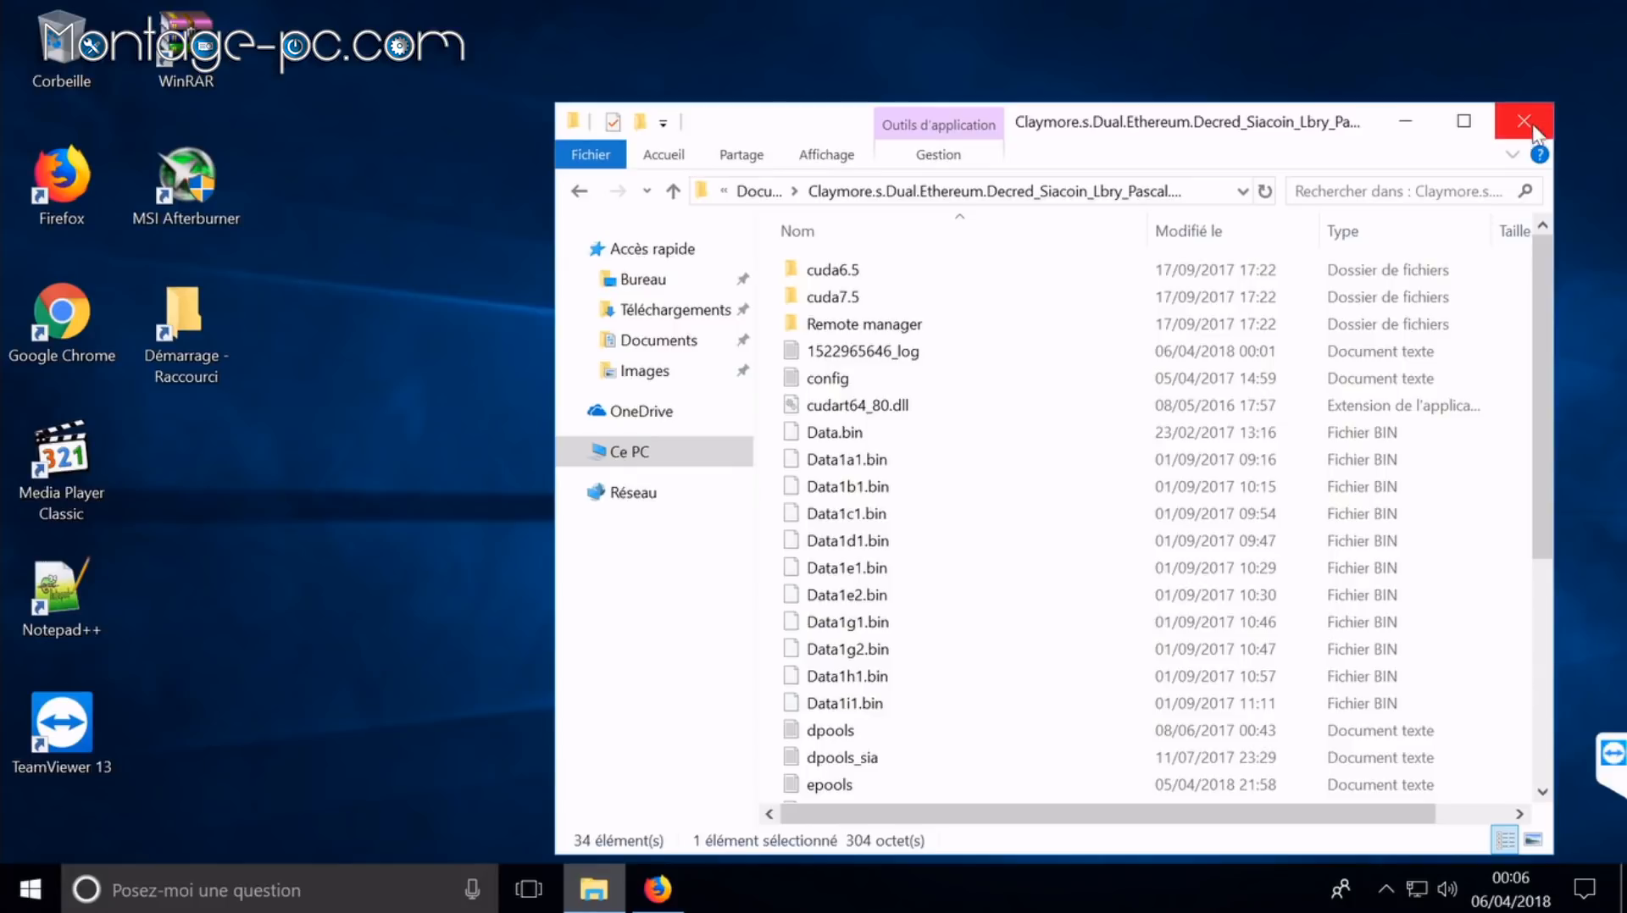
scroll(1078, 672, "down", 5)
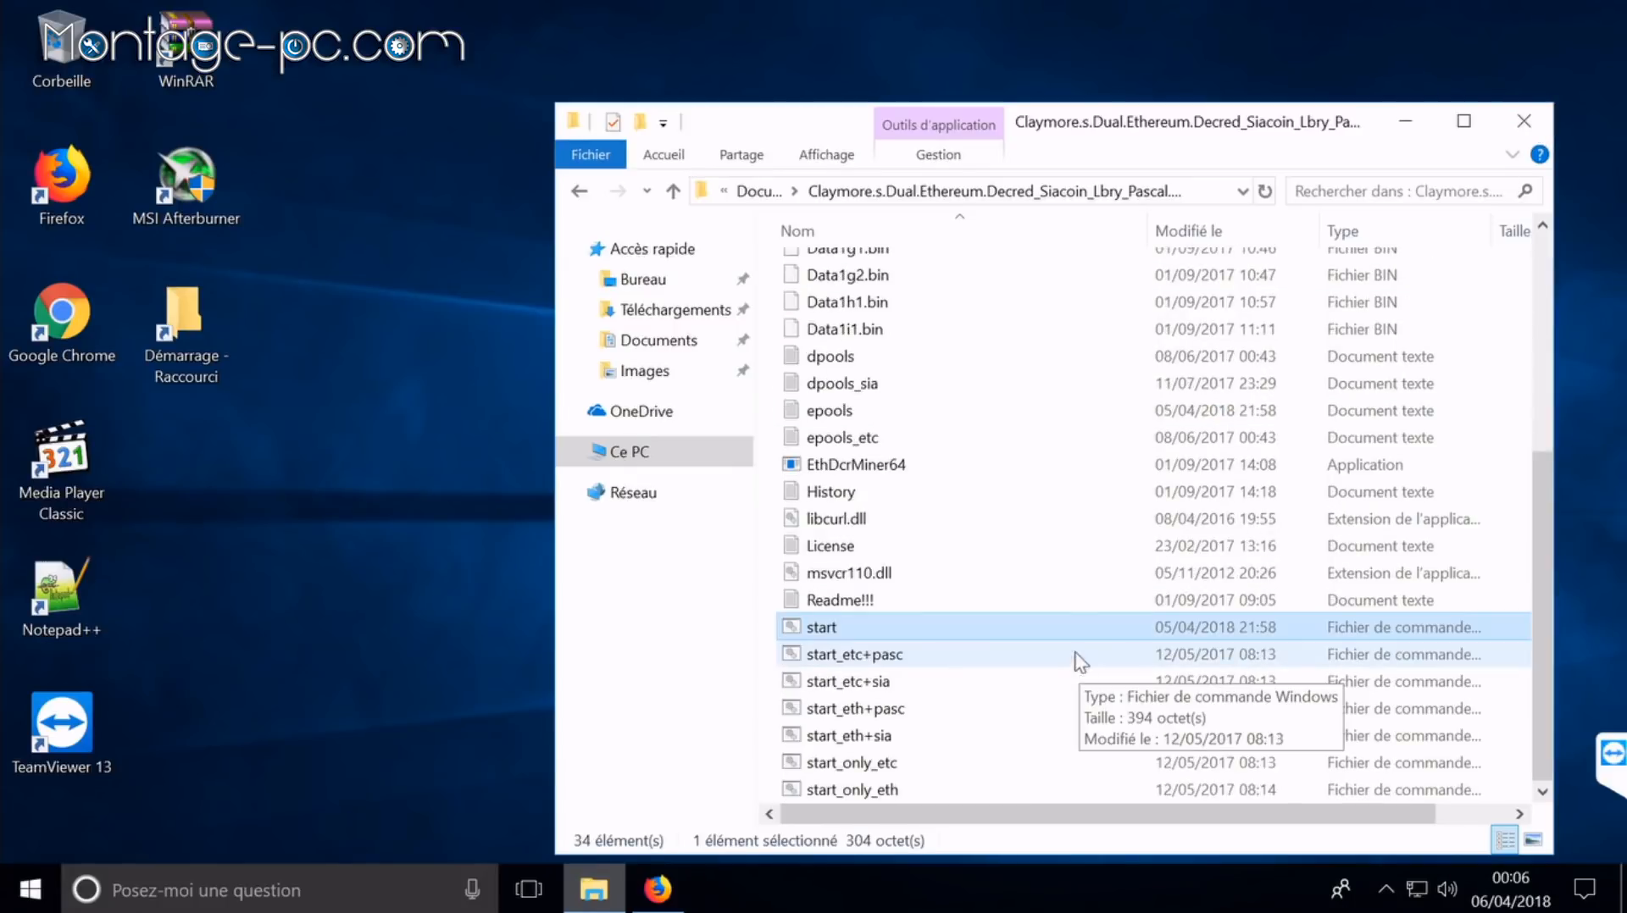
right_click(827, 628)
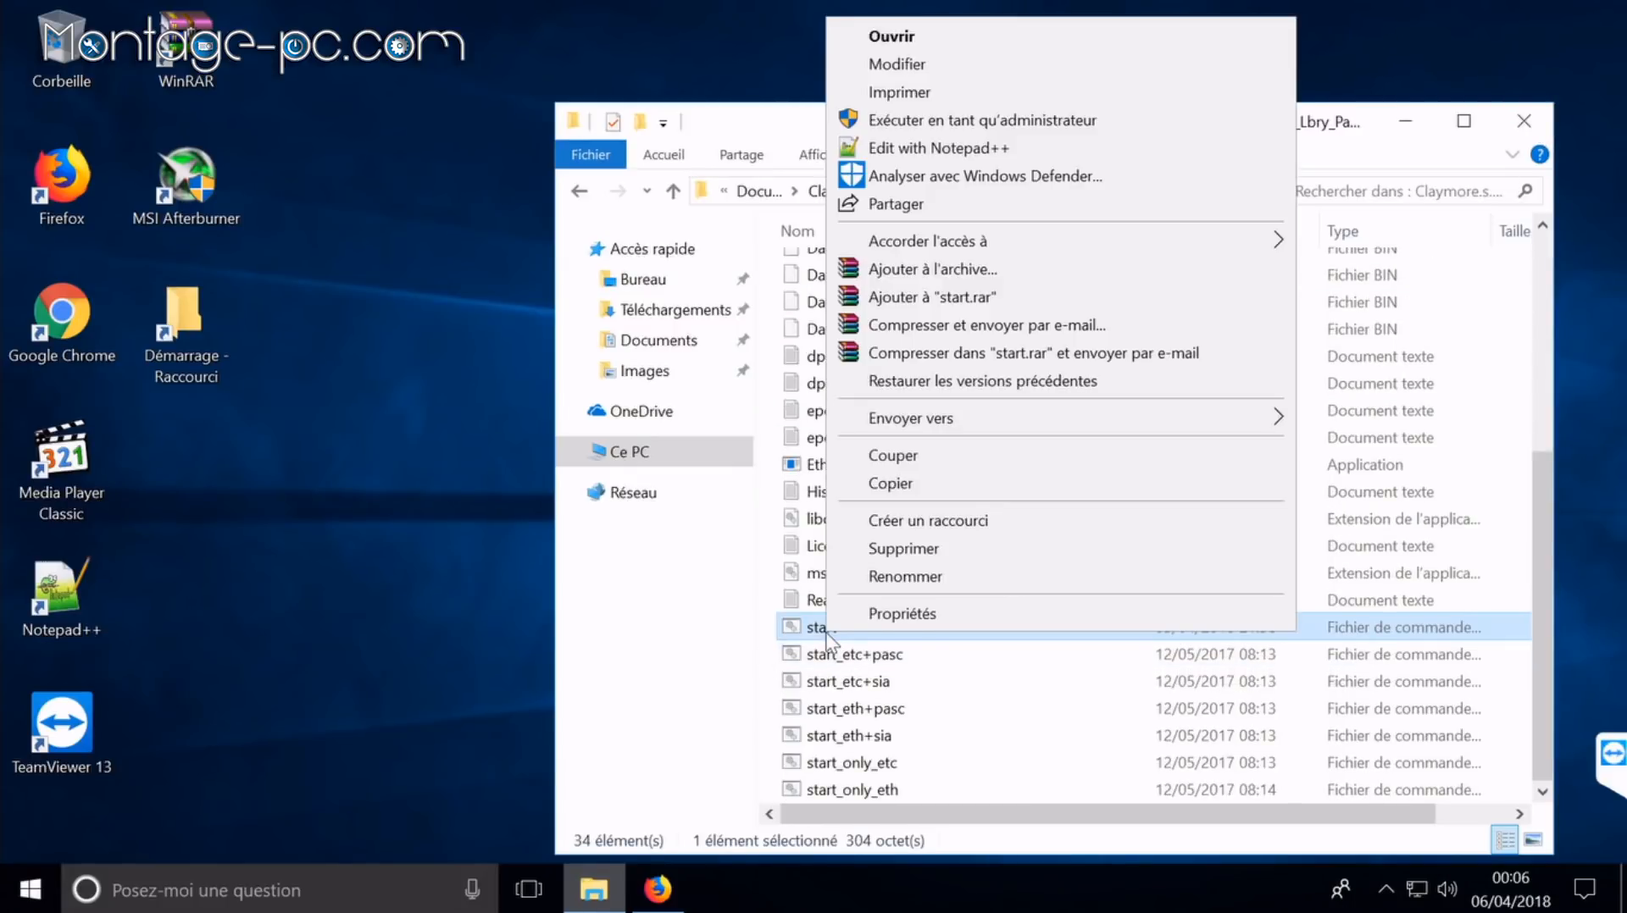
left_click(913, 64)
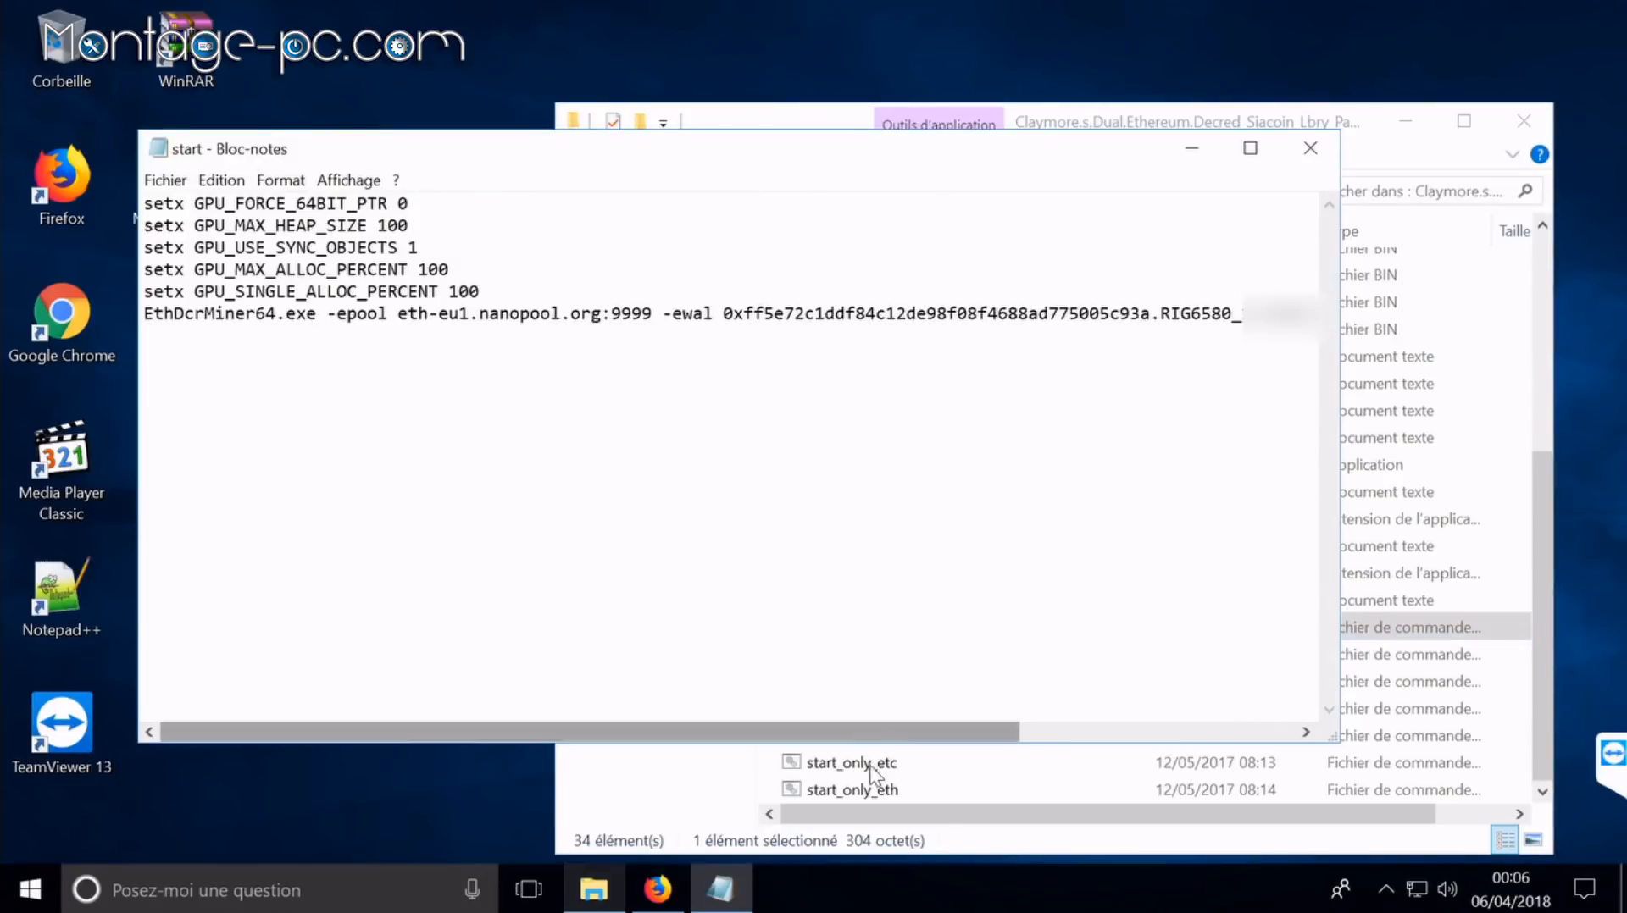
left_click_drag(872, 729, 1238, 723)
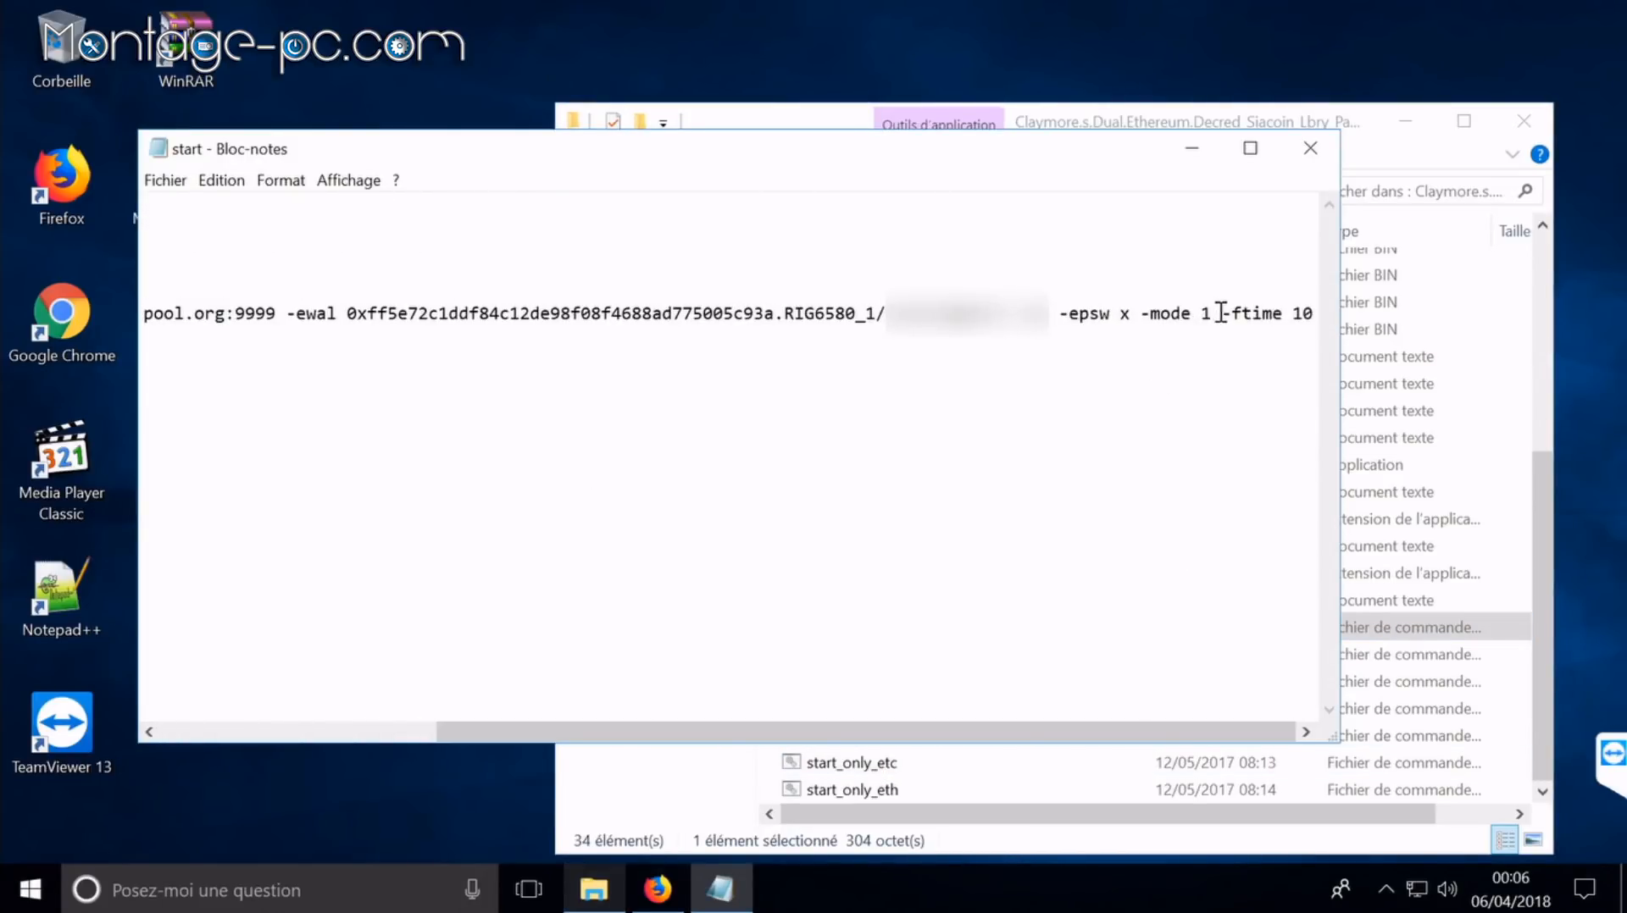
left_click_drag(1042, 162, 941, 108)
Step: Return to the Claymore folder and jump to the top of the file list
left_click(690, 789)
left_click(942, 688)
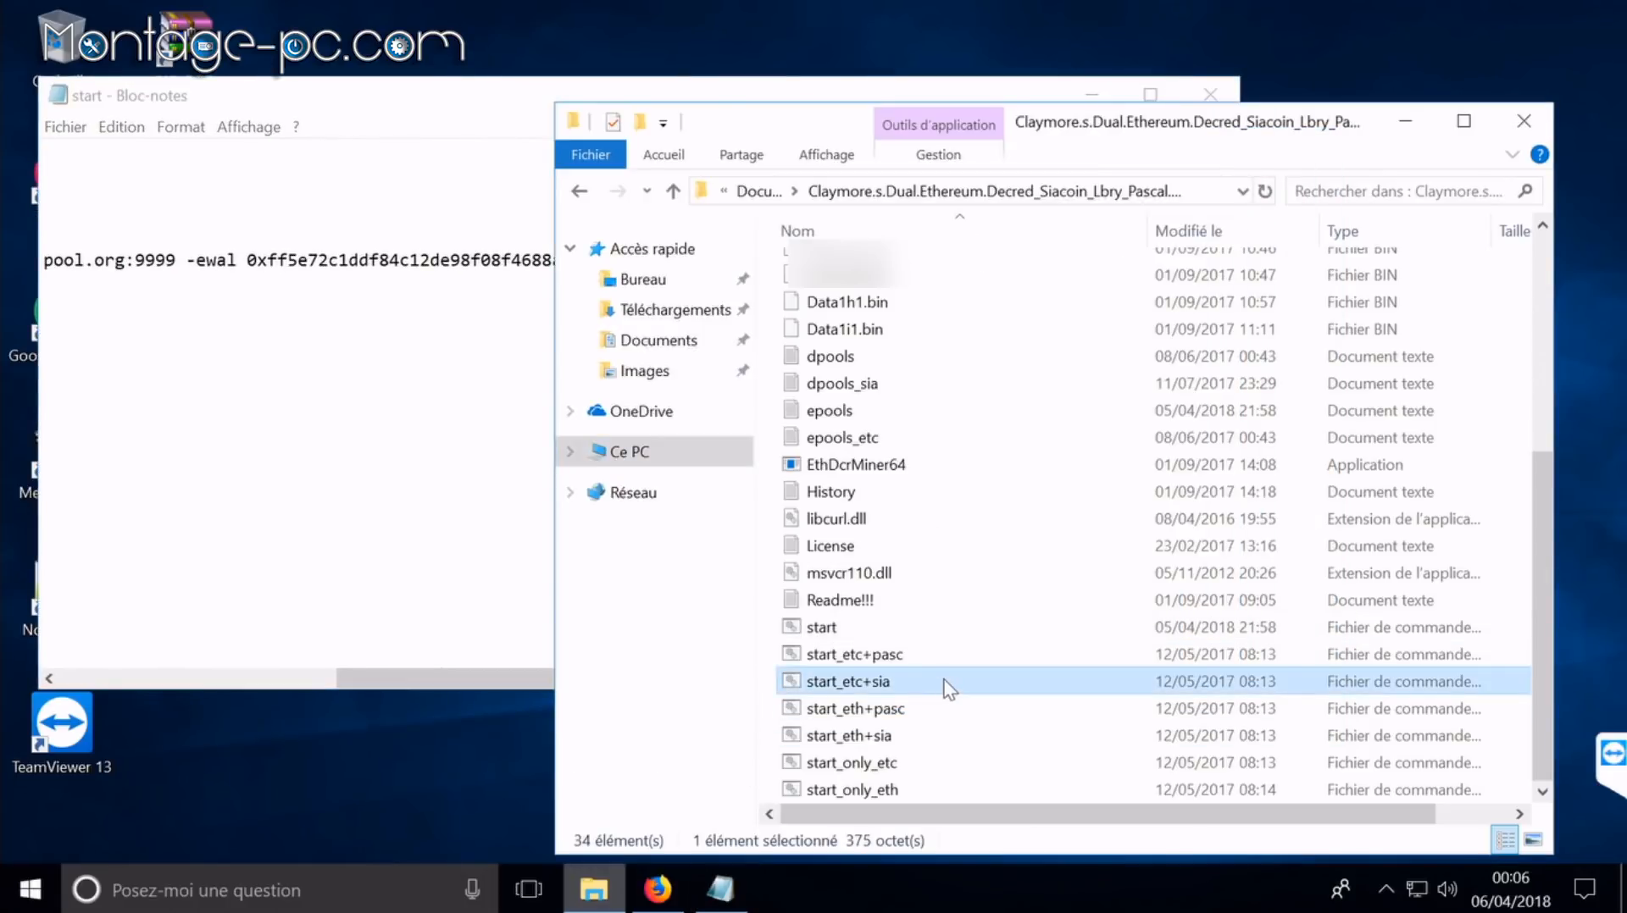
key("Home")
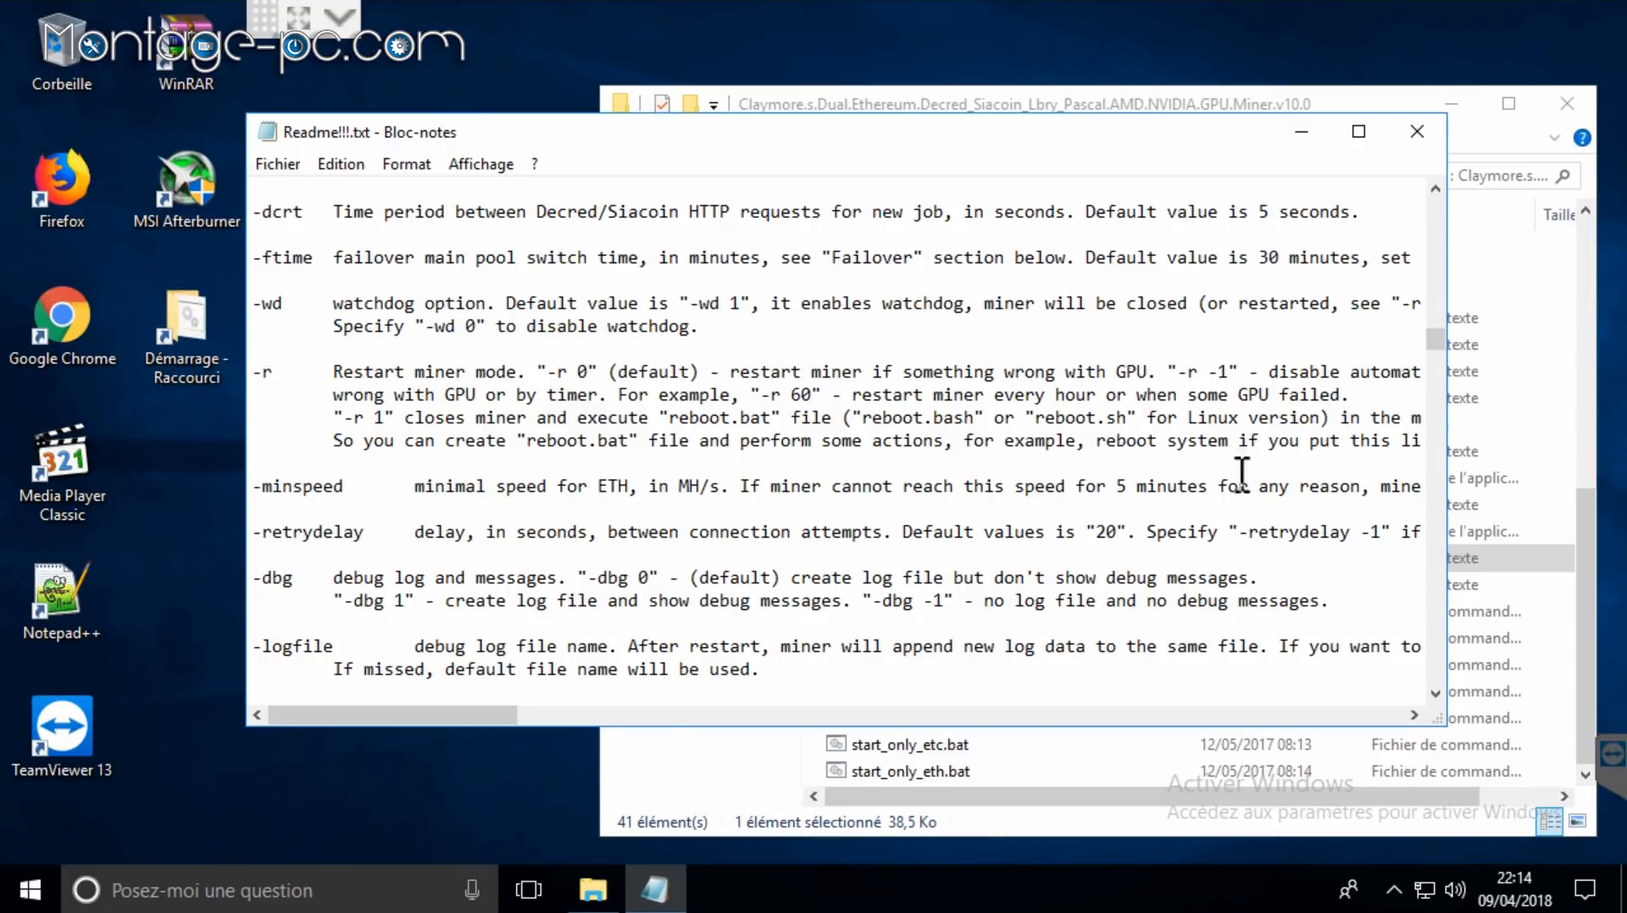
Step: Scroll sideways through the -r restart option description in Readme!!!.txt
left_click_drag(415, 714, 521, 699)
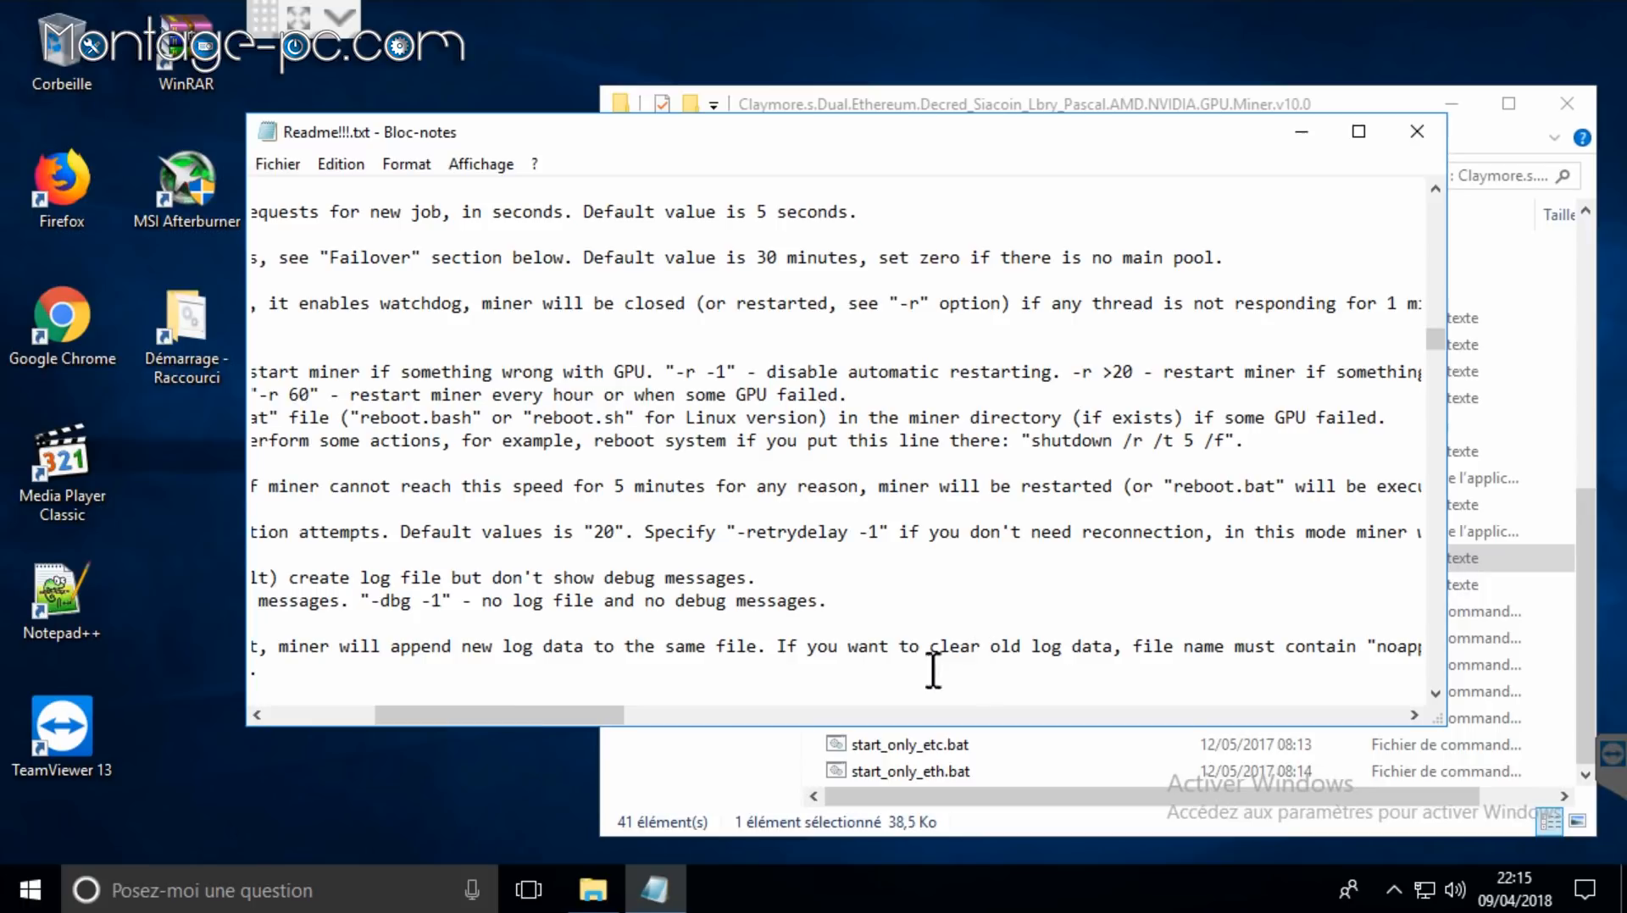
left_click_drag(523, 710, 424, 695)
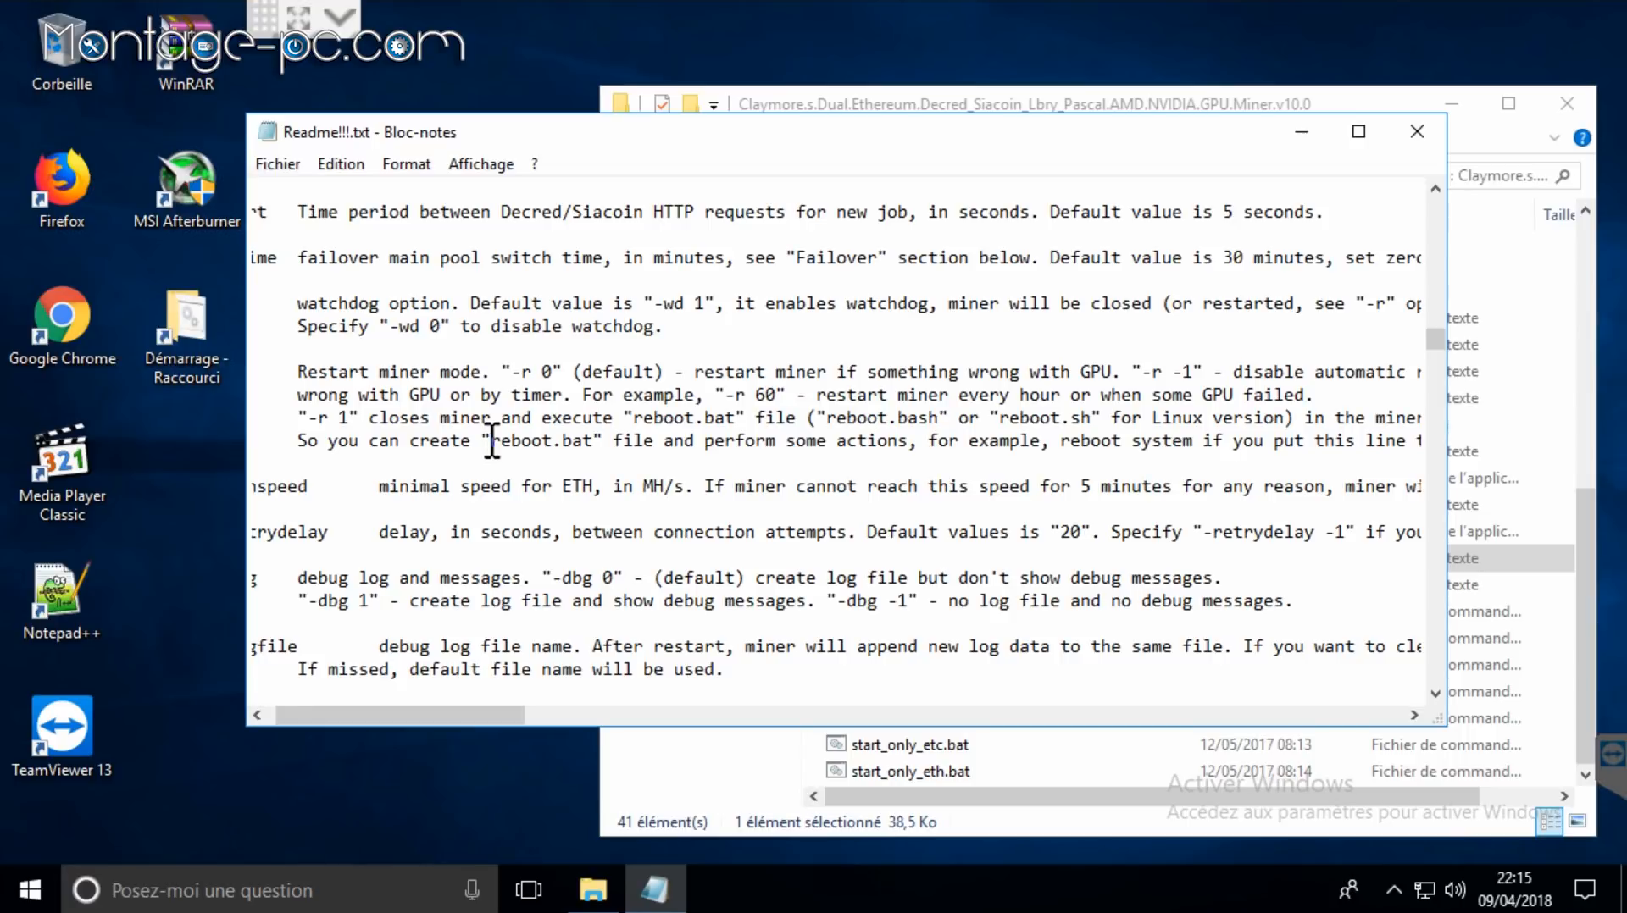
Step: Maximize the Claymore folder window and turn off file name extensions in the Affichage tab
left_click(710, 746)
scroll(1217, 663, "up", 7)
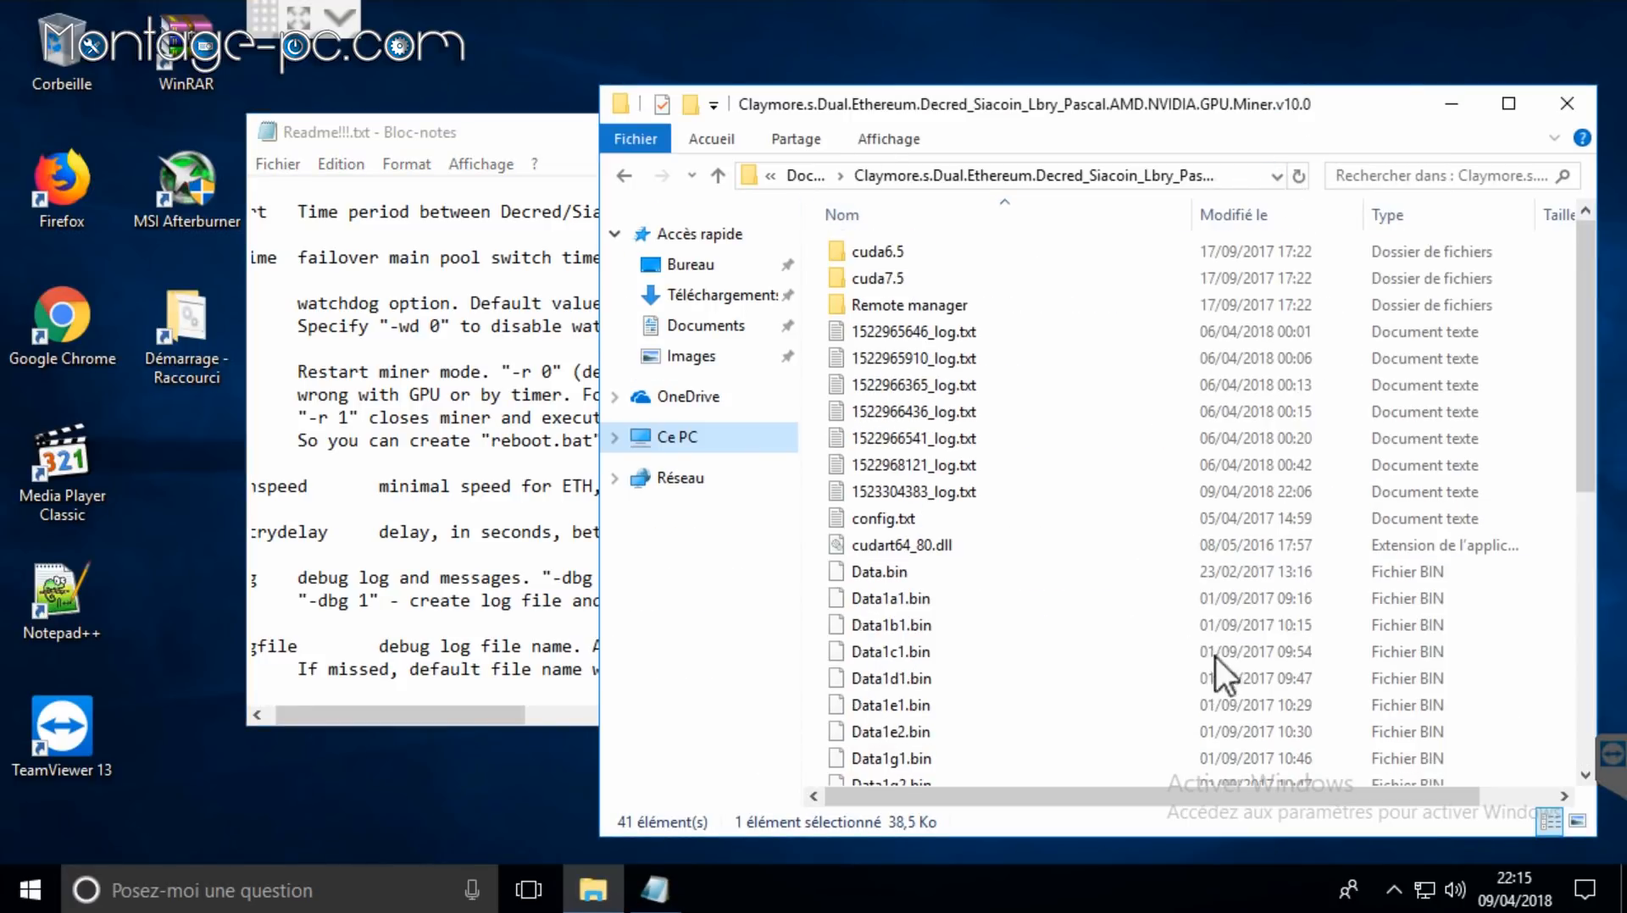
left_click(1519, 114)
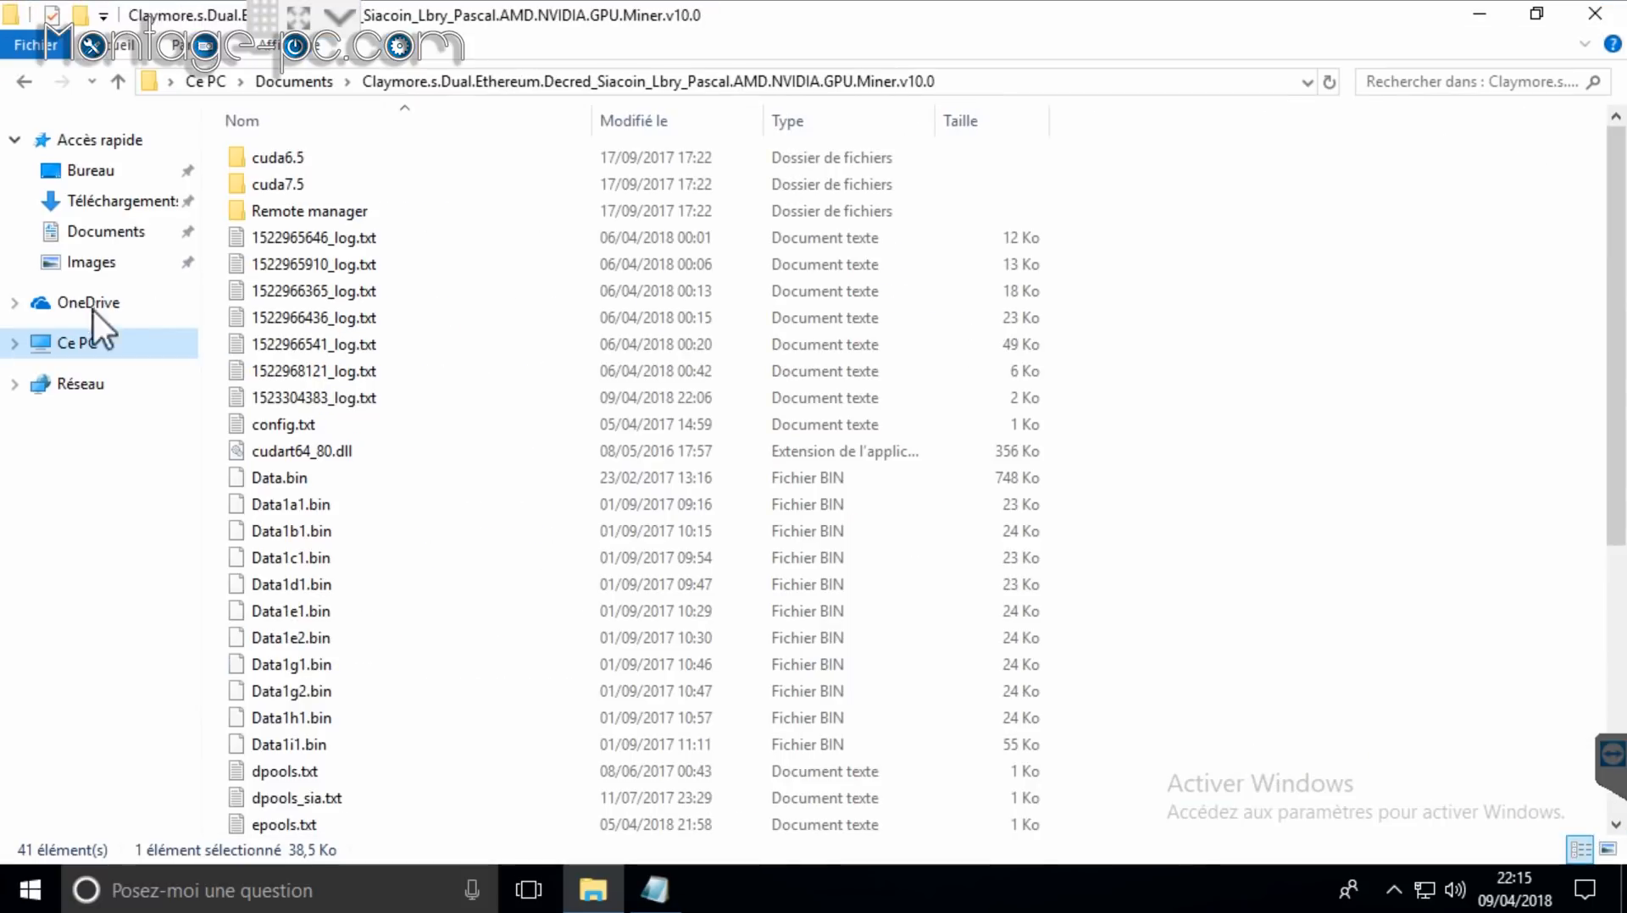
left_click(288, 53)
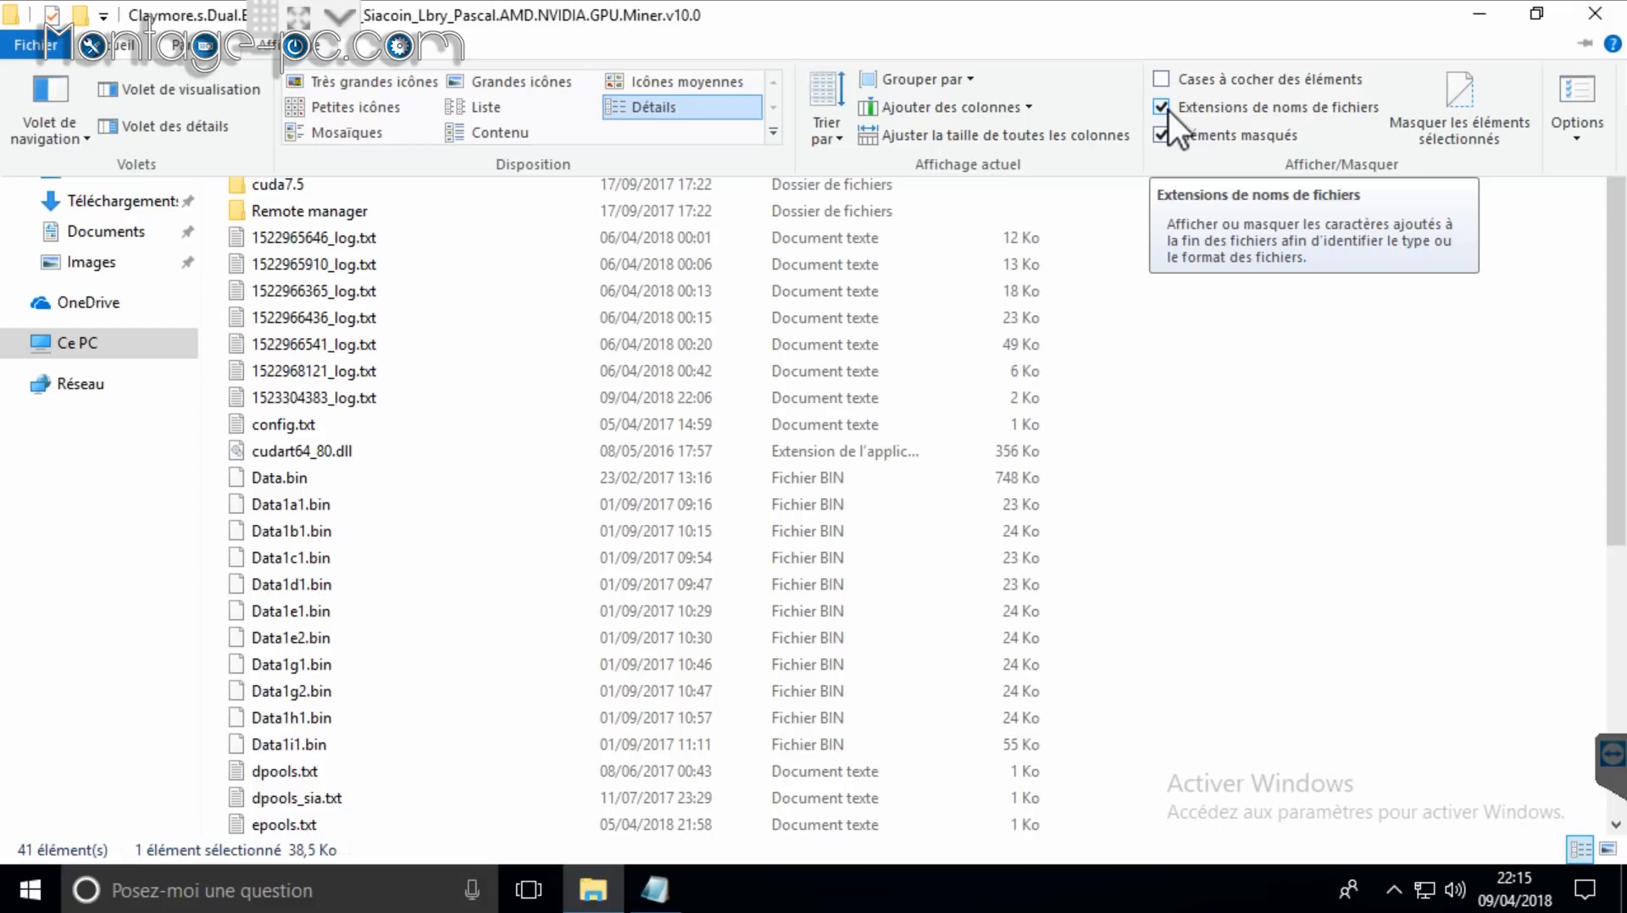
left_click(1204, 108)
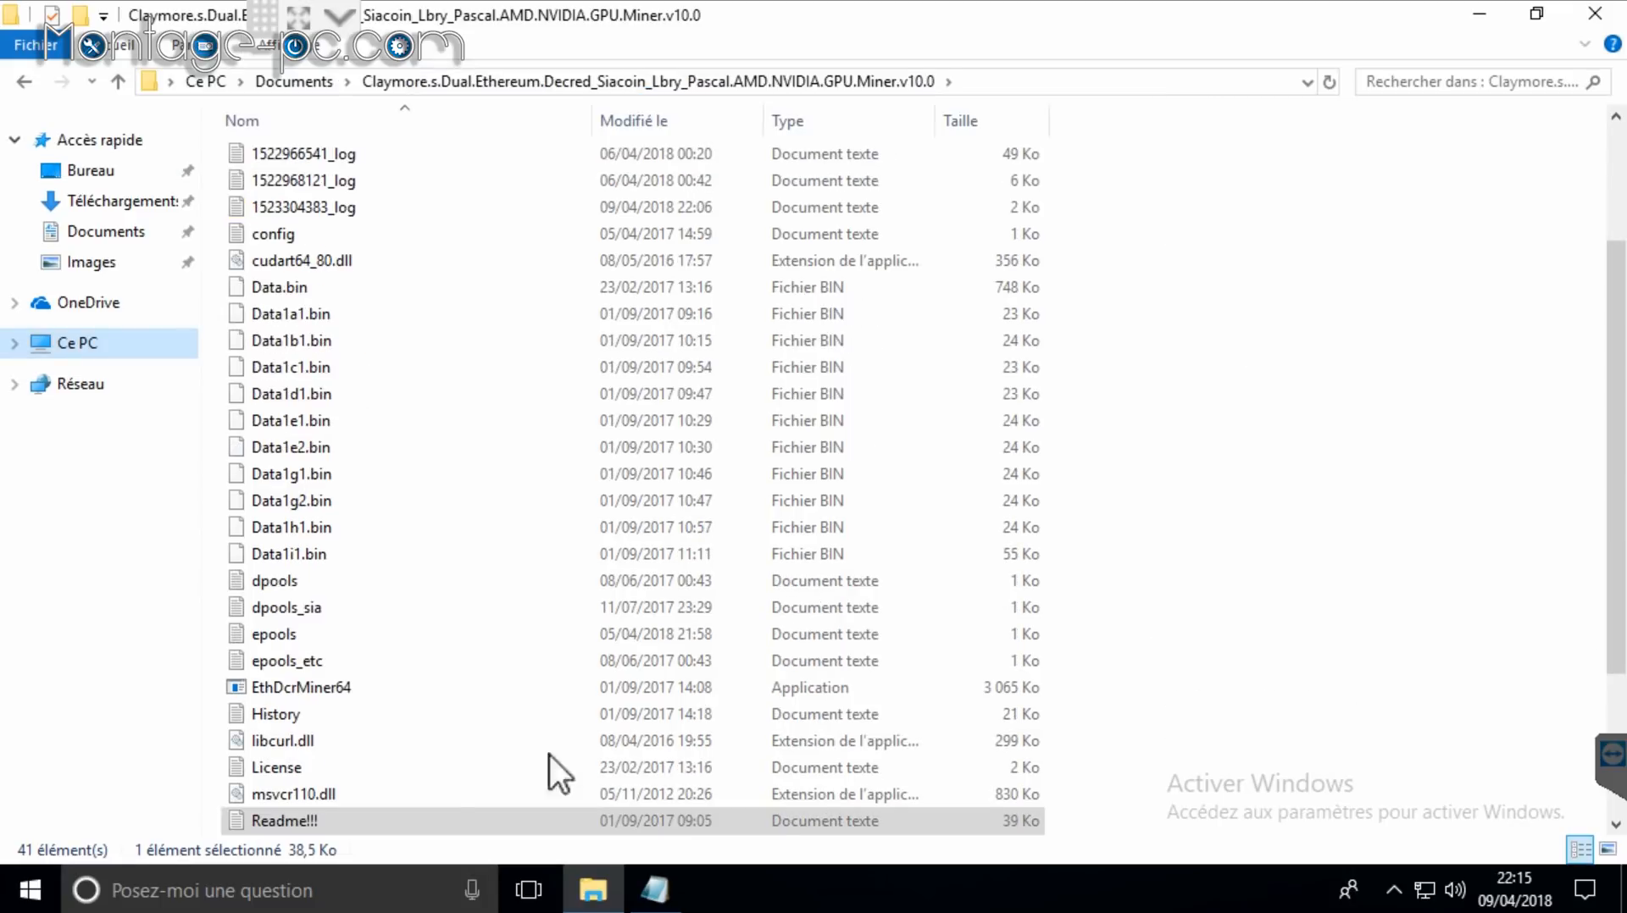
scroll(1305, 619, "down", 3)
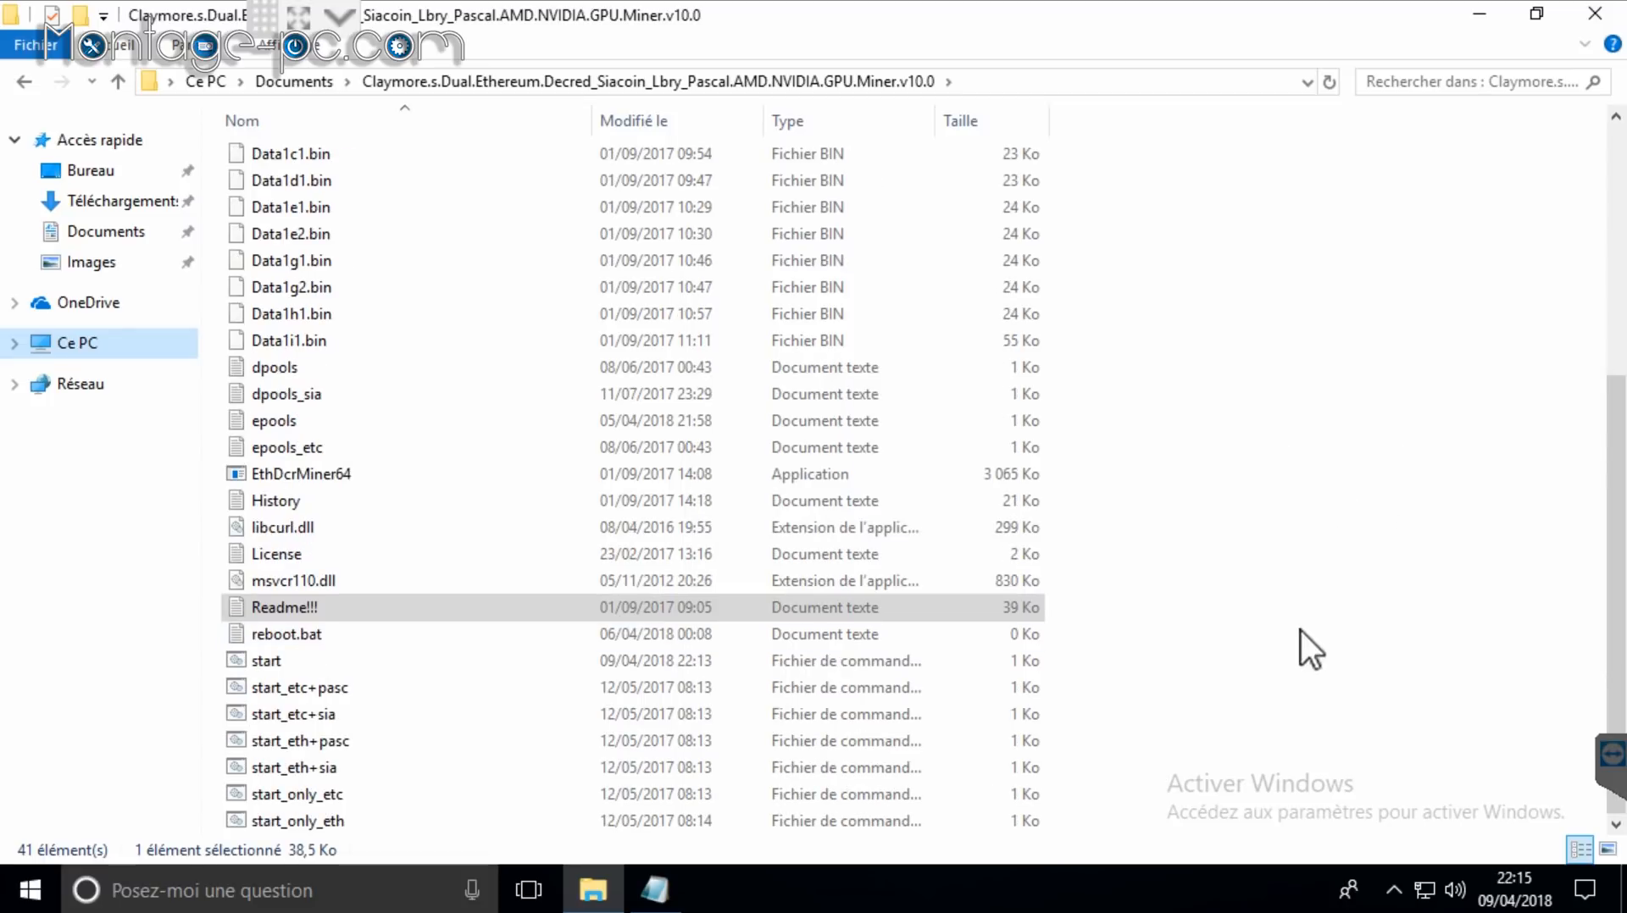
right_click(1269, 586)
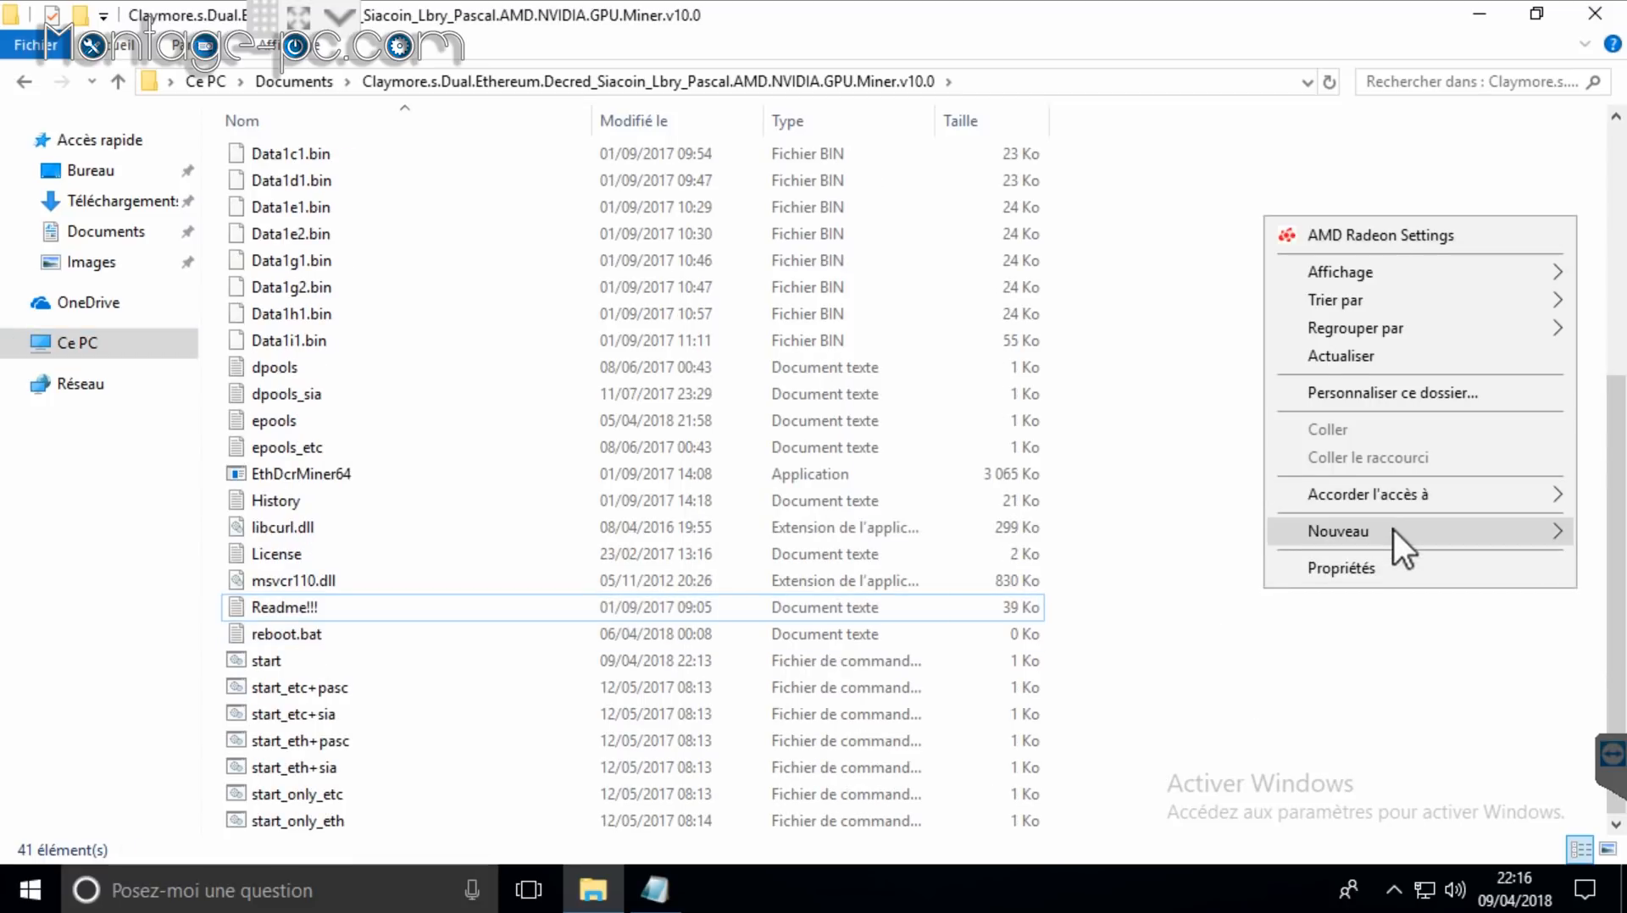
Step: Create a text document named shutdown.bat and strip its .txt extension, confirming the change
mouse_move(1393, 529)
left_click(1138, 633)
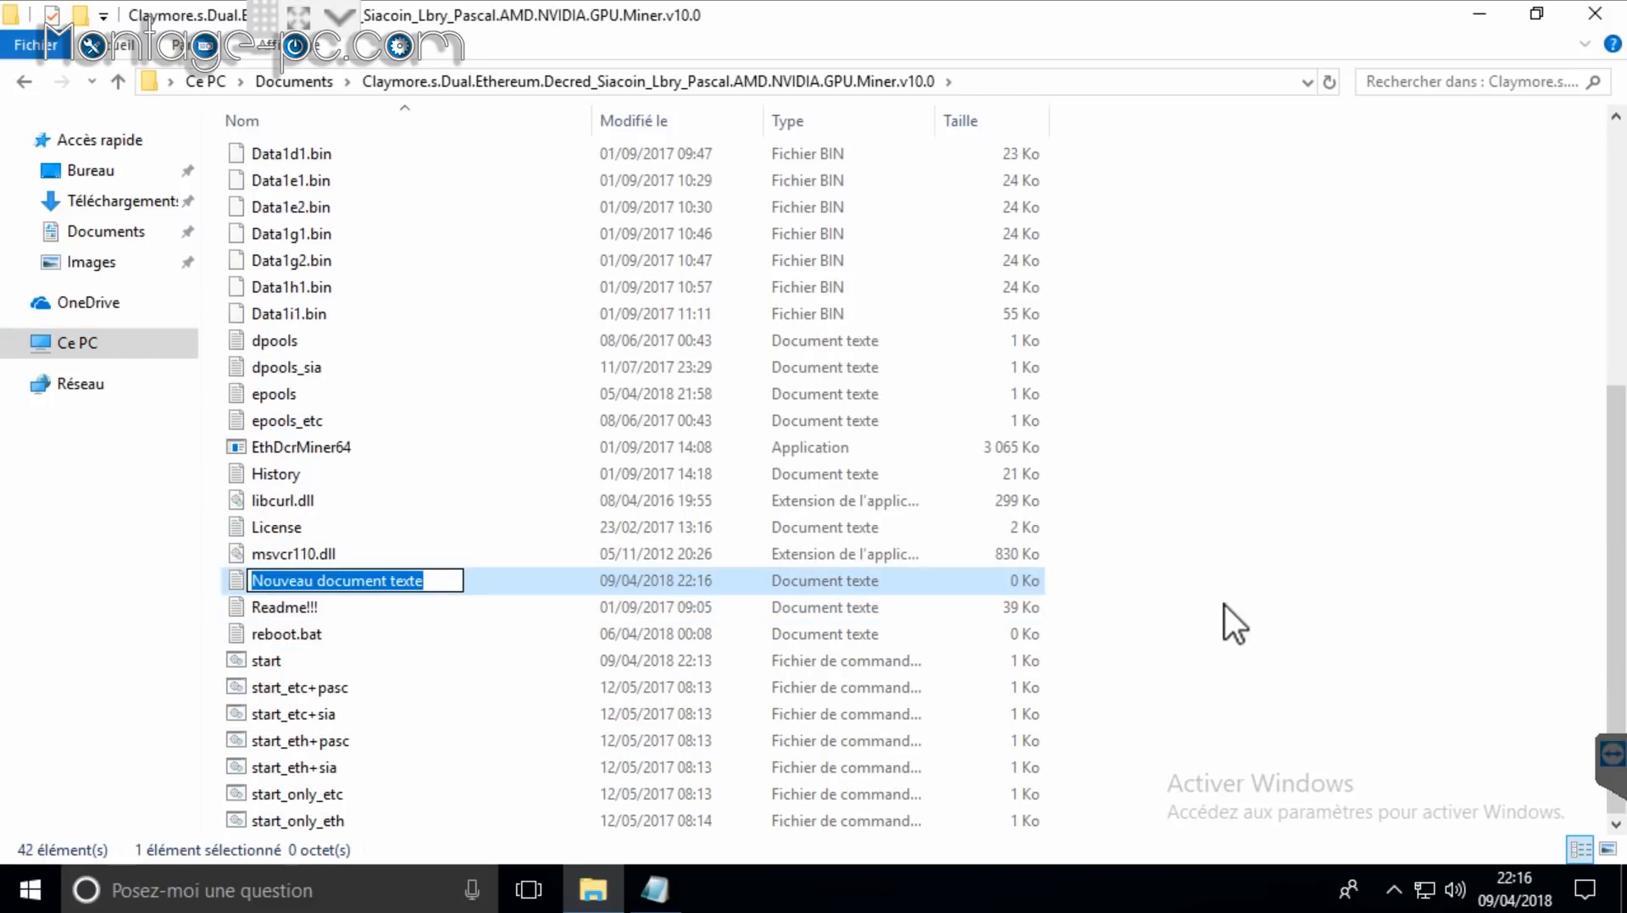
type("shutdown")
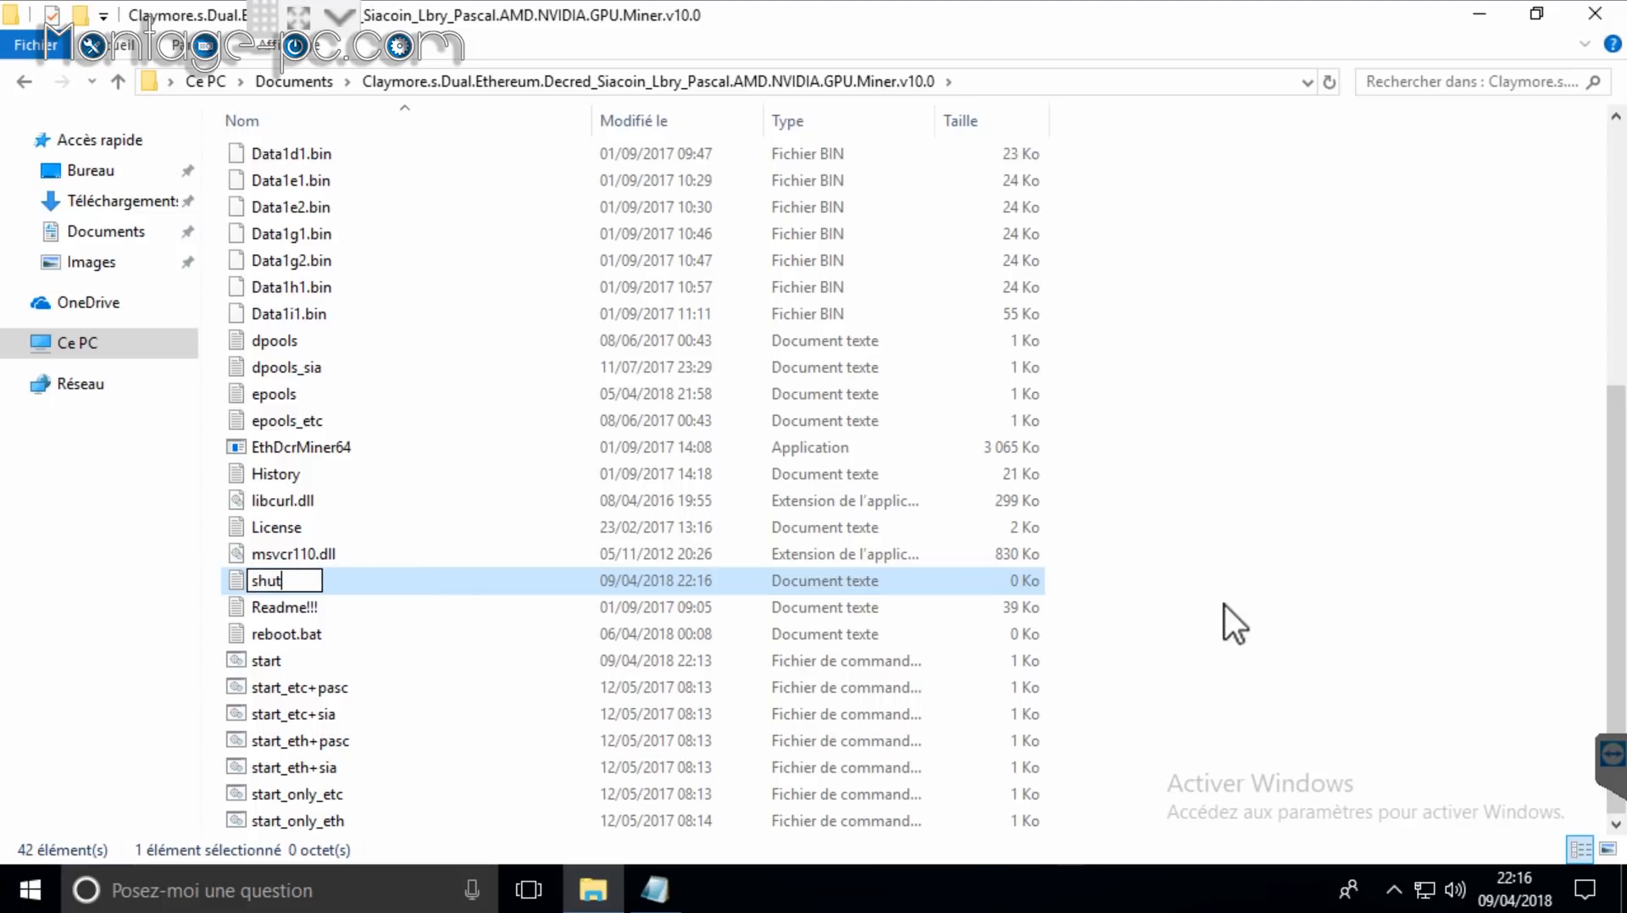
type(".bat")
key("Return")
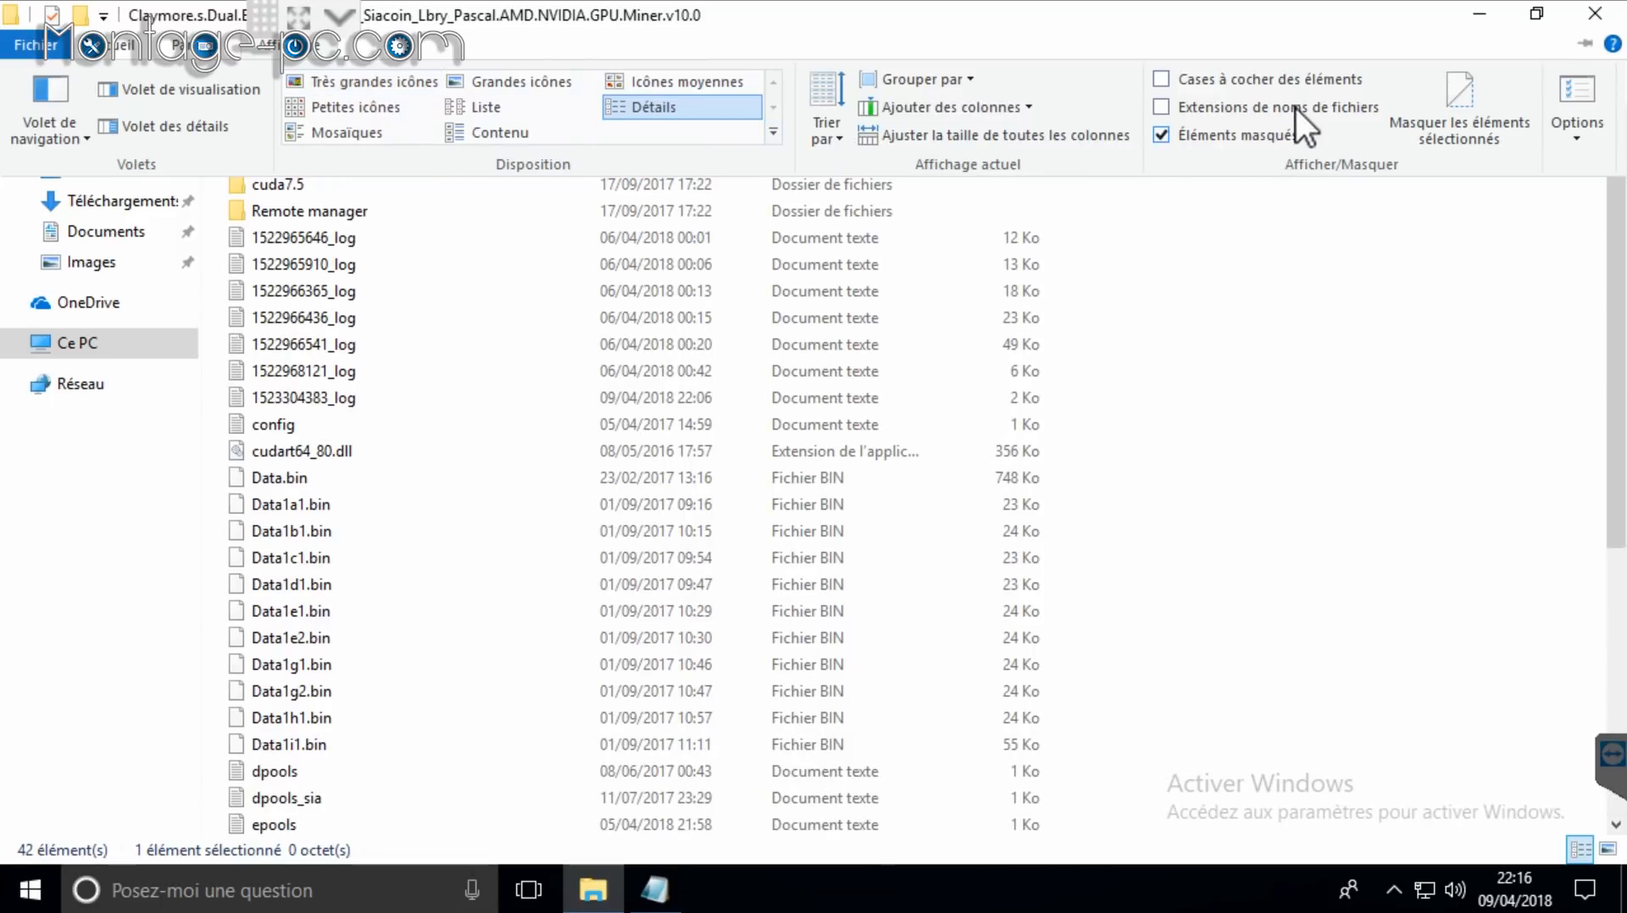
left_click(1295, 109)
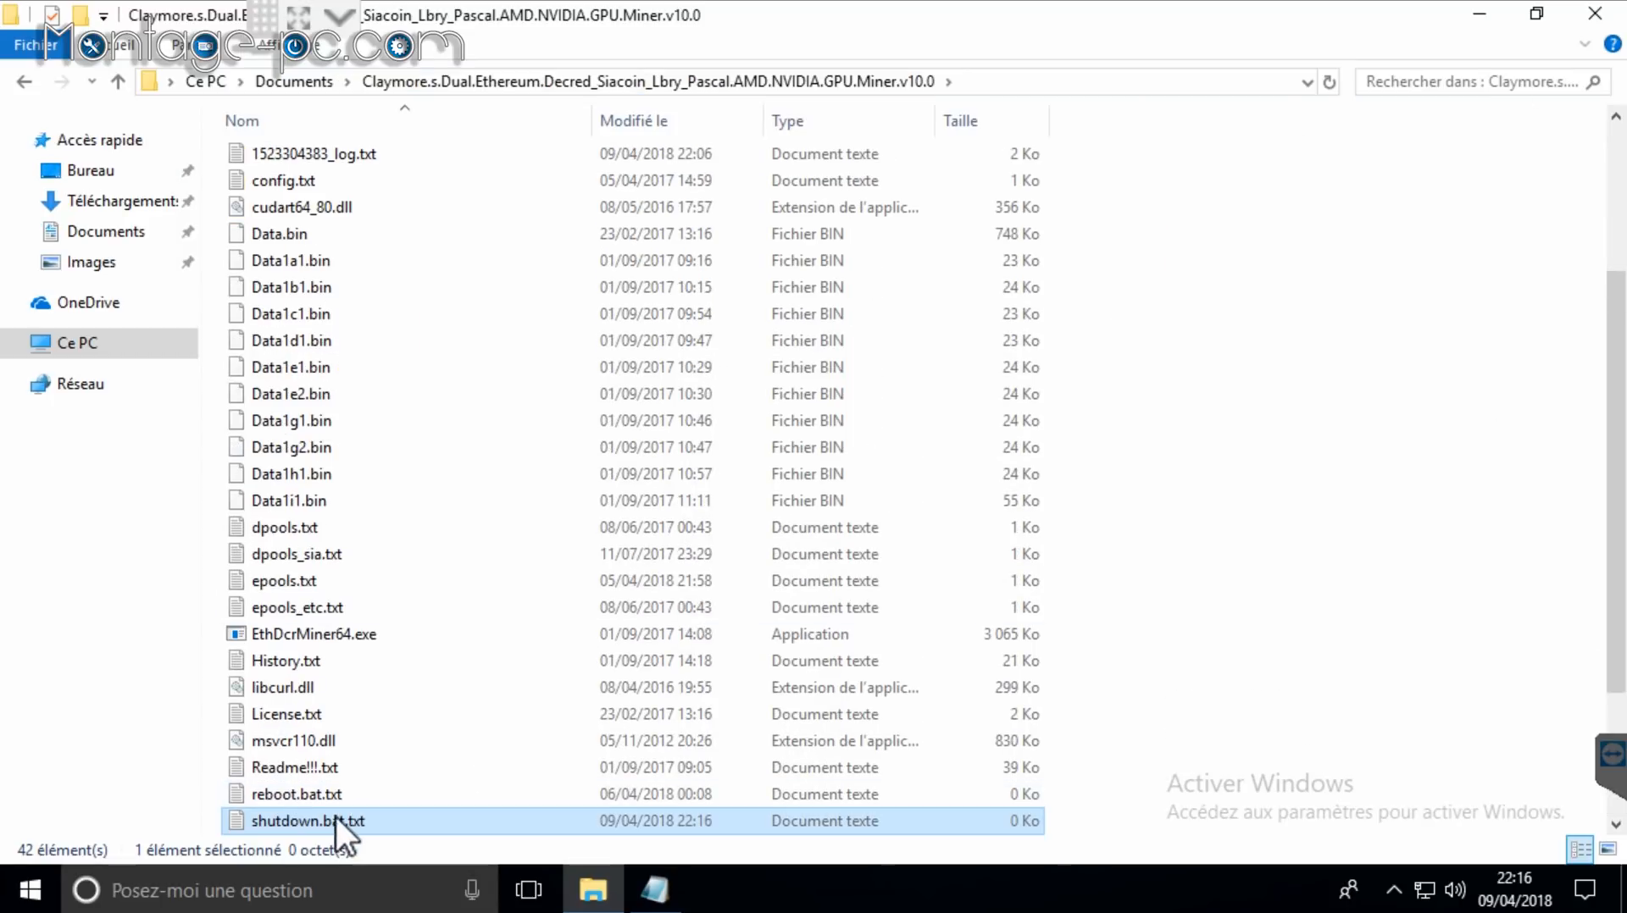
right_click(393, 819)
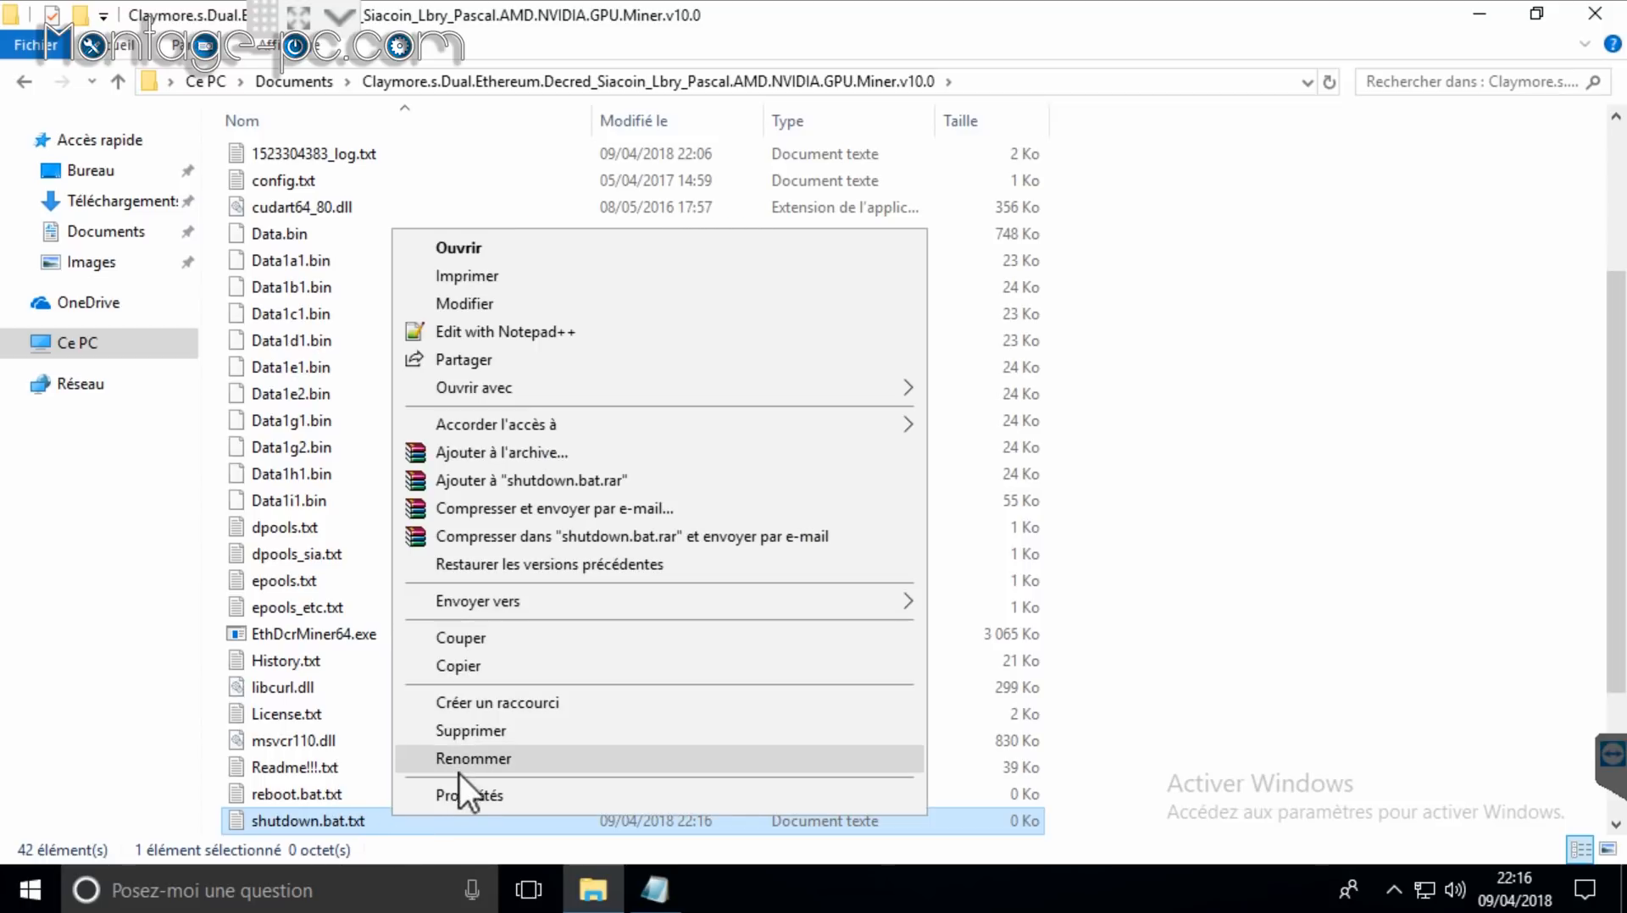
left_click(466, 764)
left_click_drag(392, 820, 351, 820)
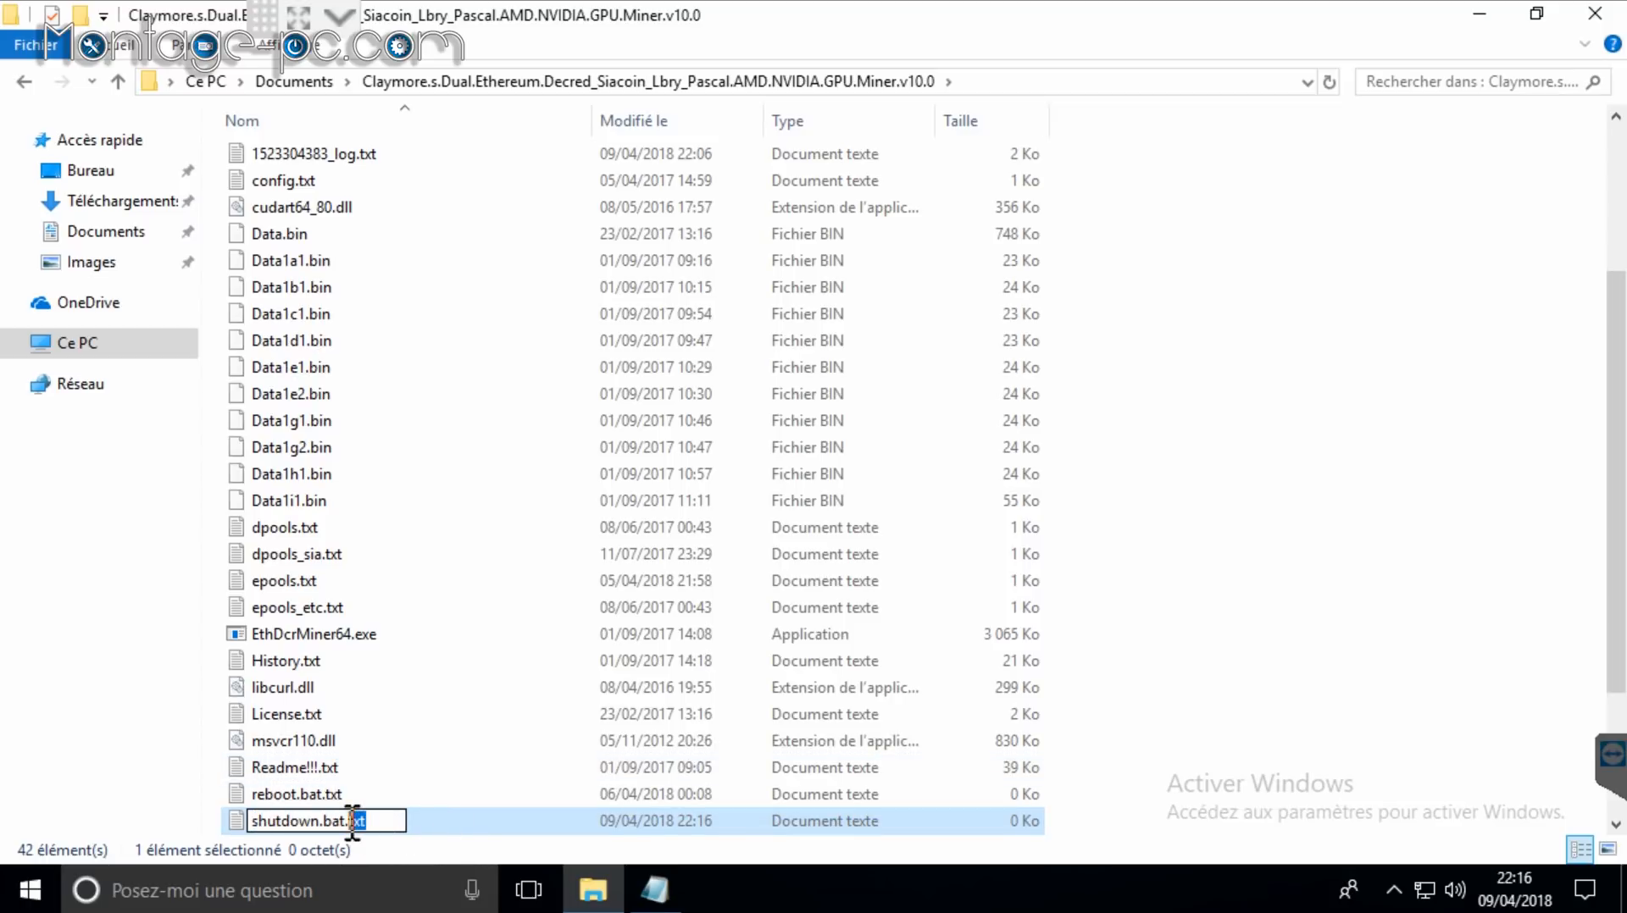
key("BackSpace")
key("BackSpace")
key("Return")
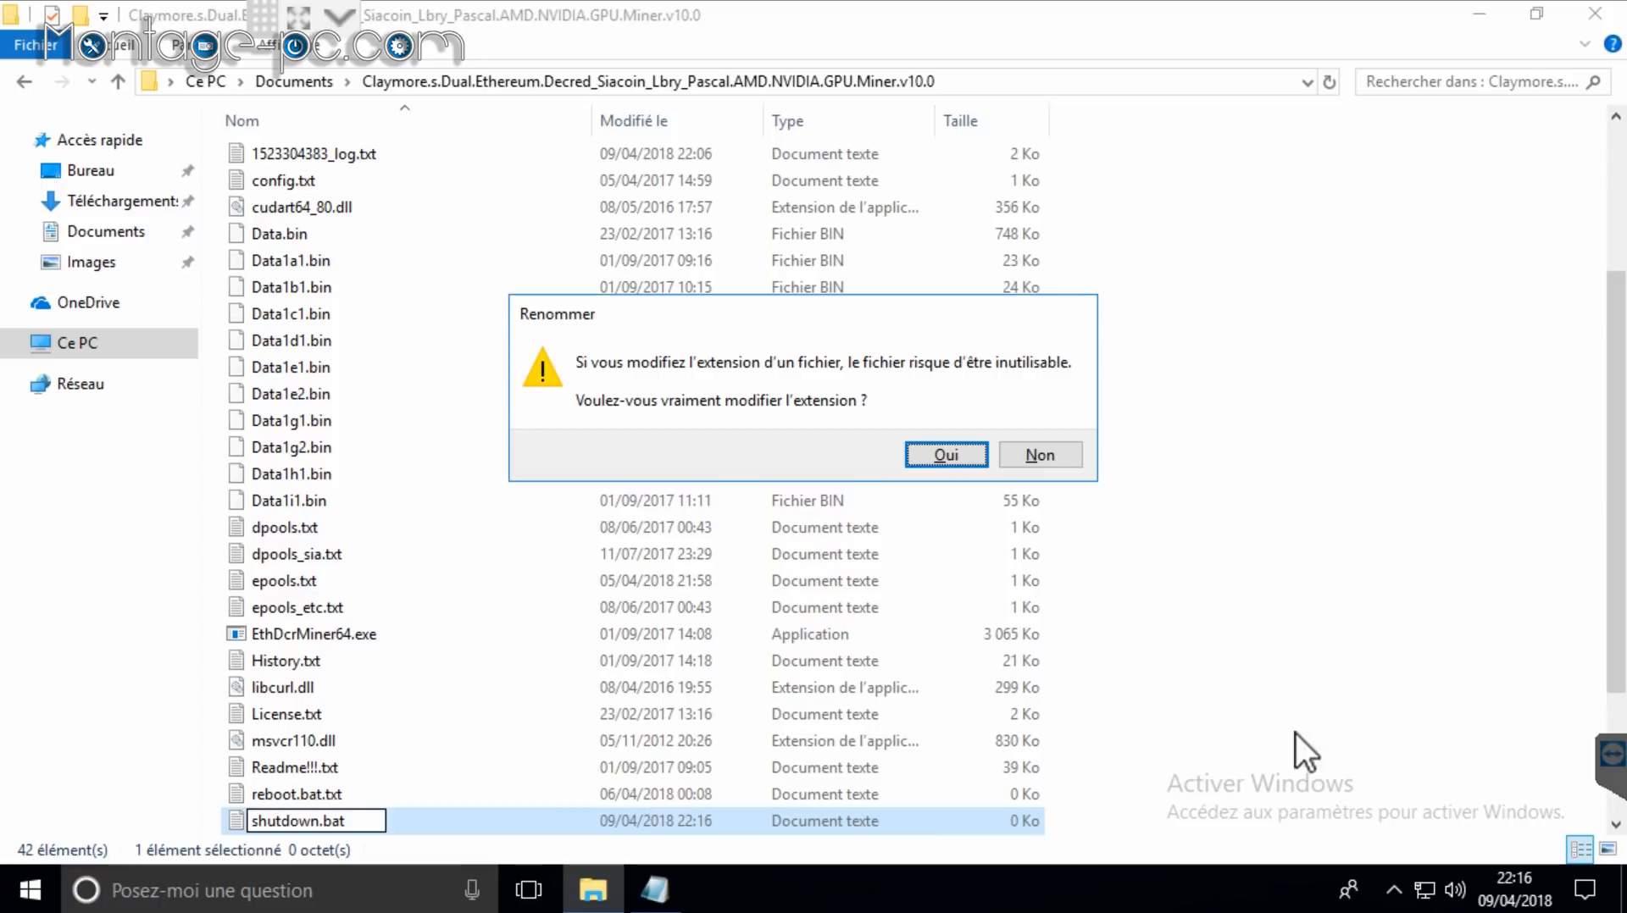
left_click(944, 459)
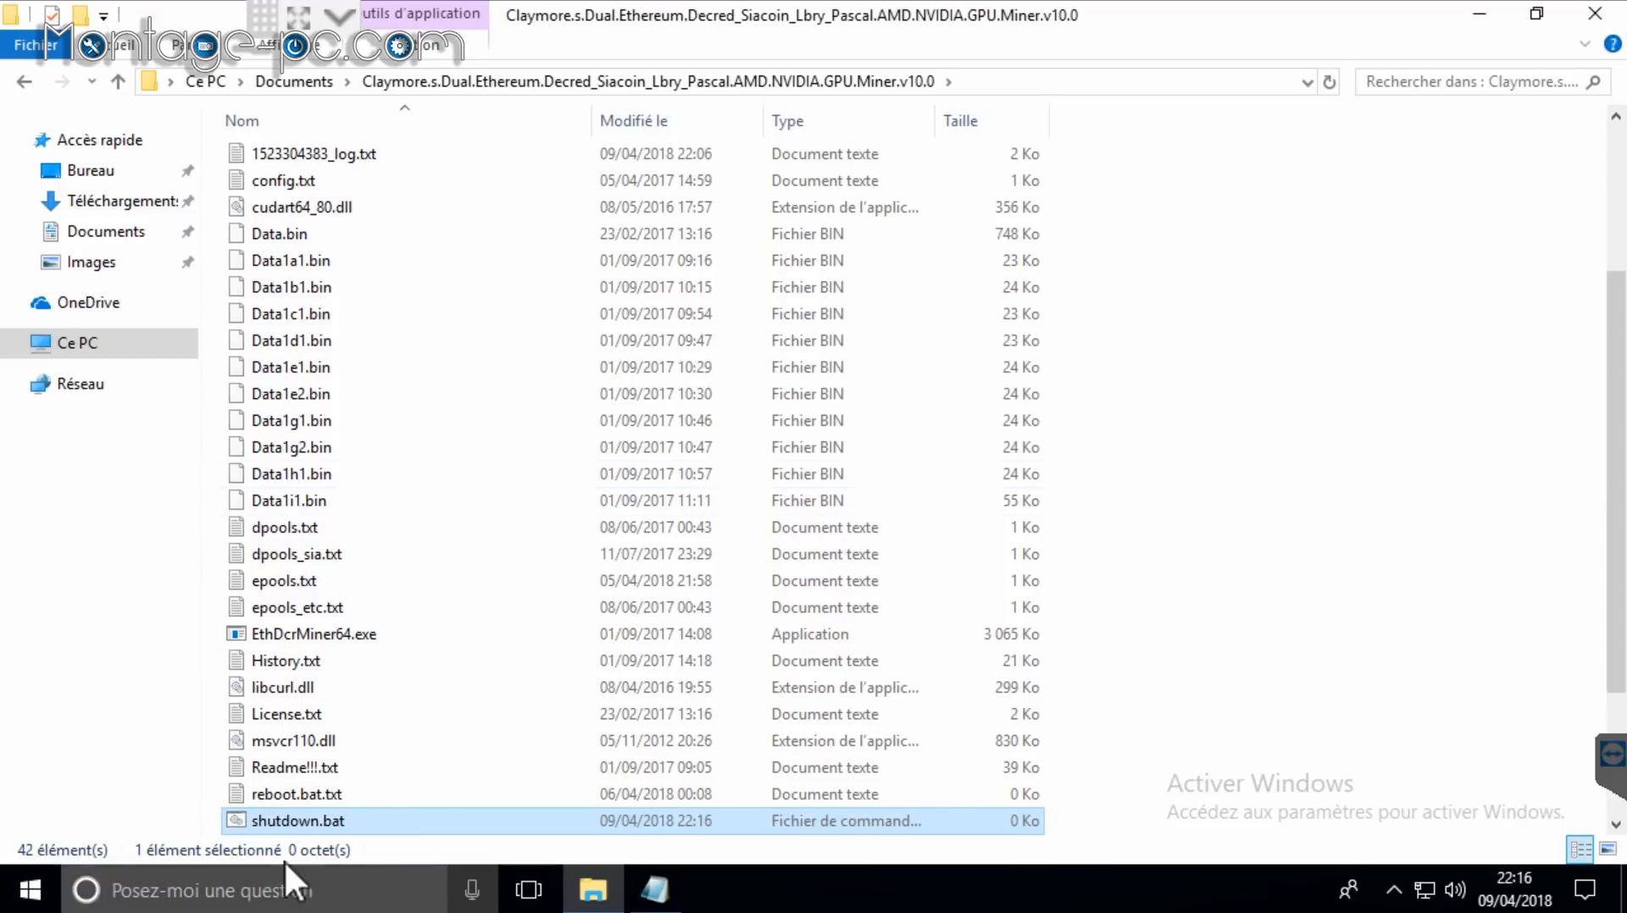
Step: Rename shutdown.bat to reboot.bat, delete the old reboot.bat.txt, and open reboot.bat in Notepad
scroll(356, 765, "down", 2)
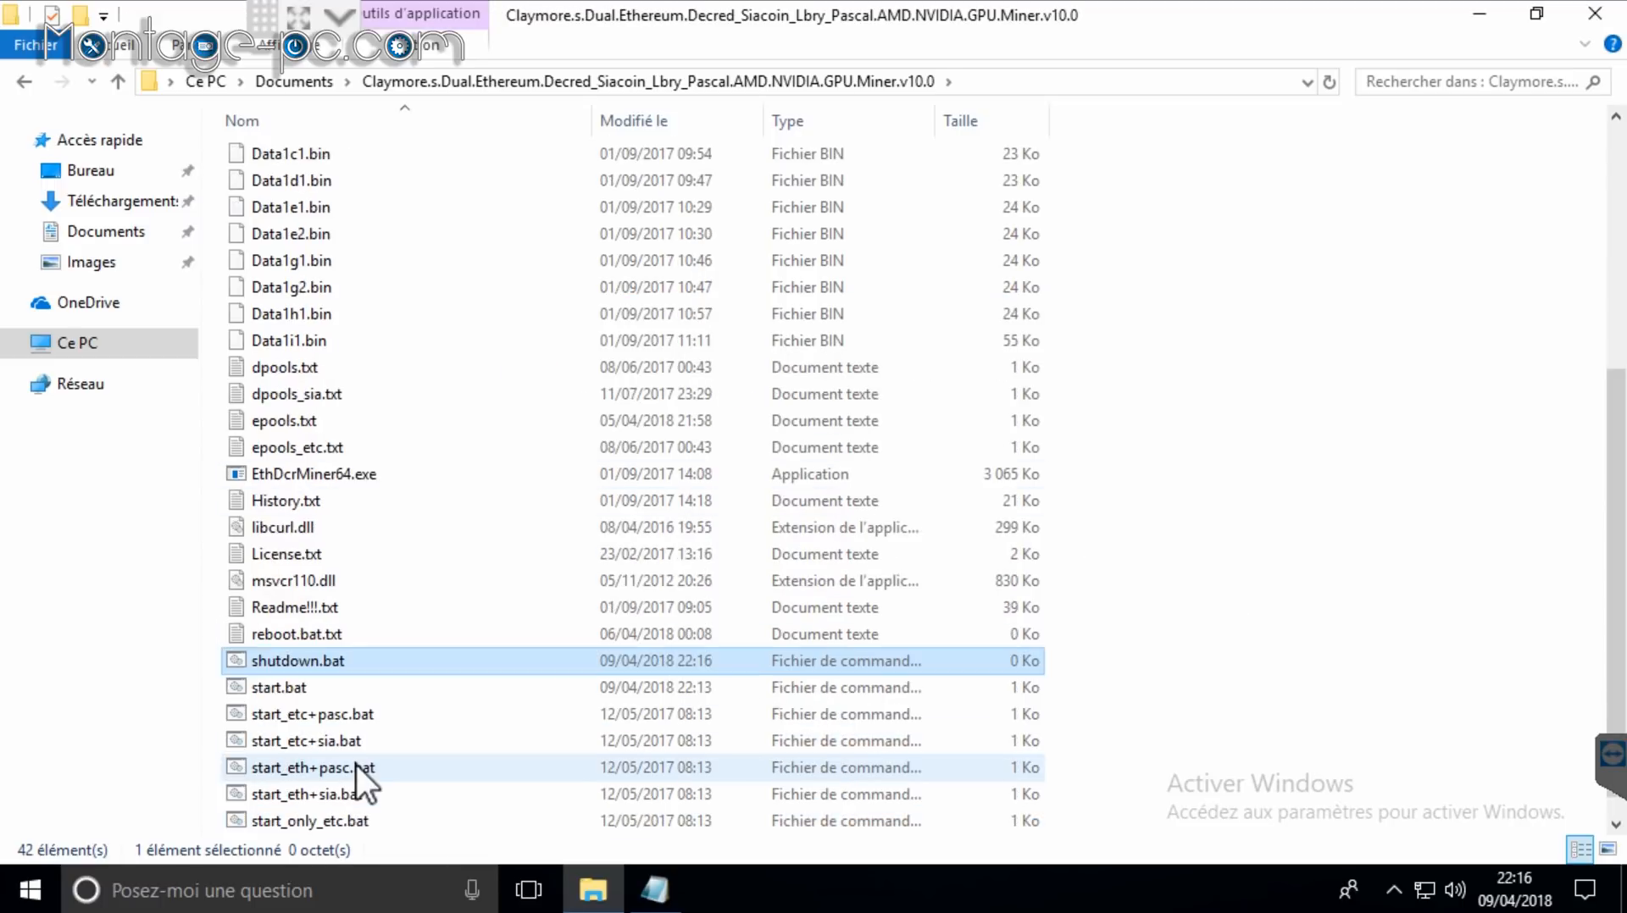
right_click(303, 666)
left_click(391, 610)
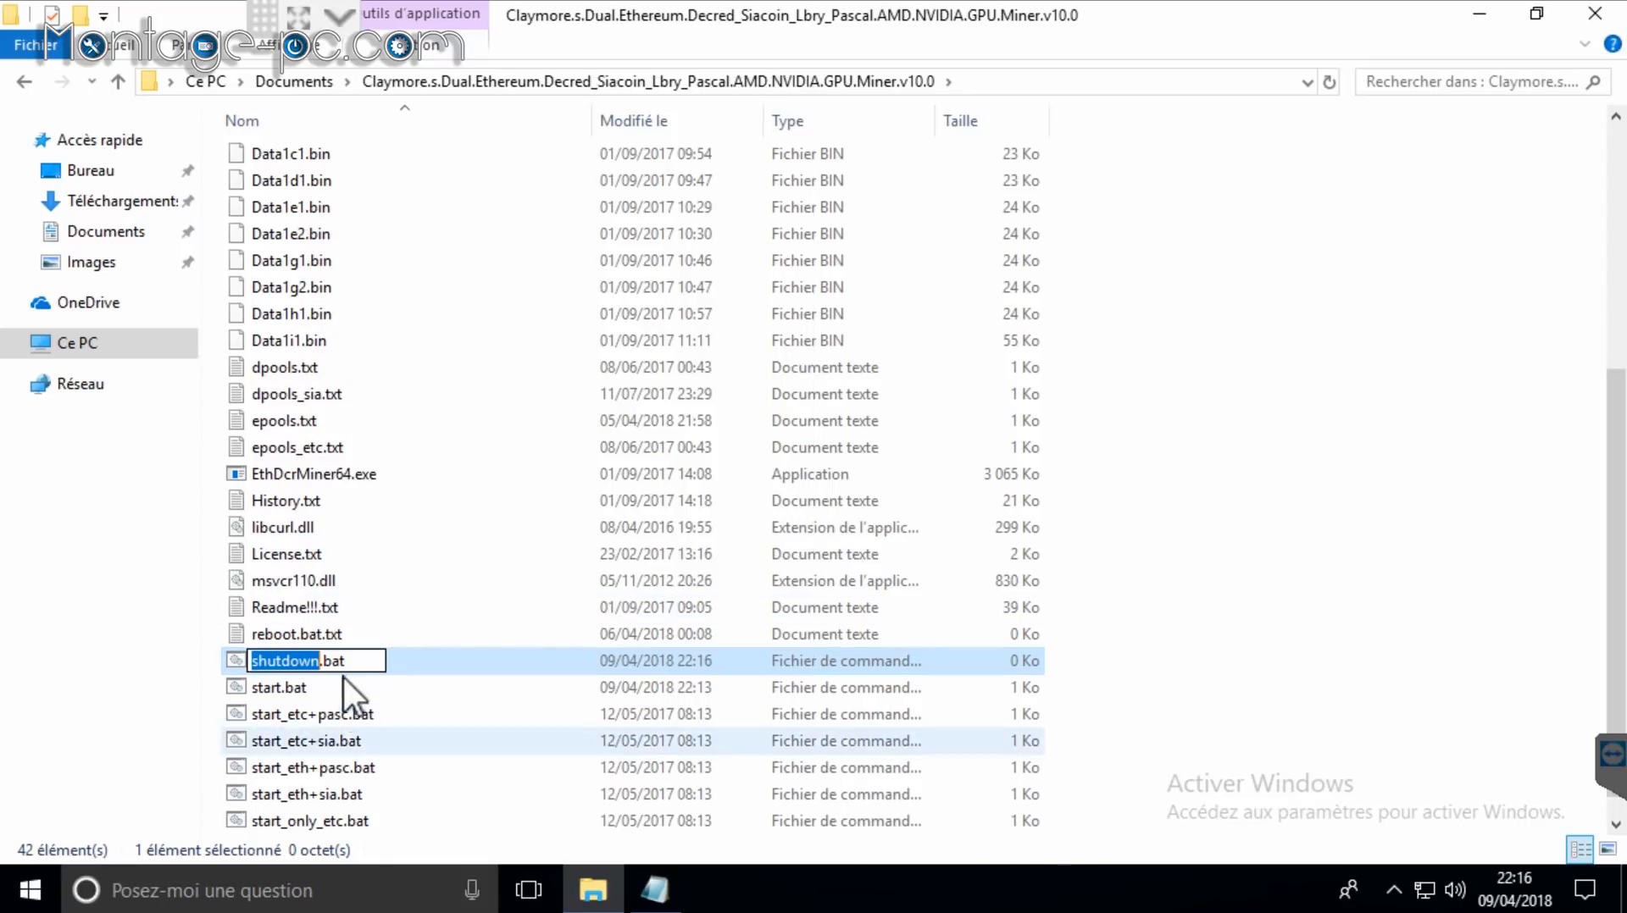
type("reboot")
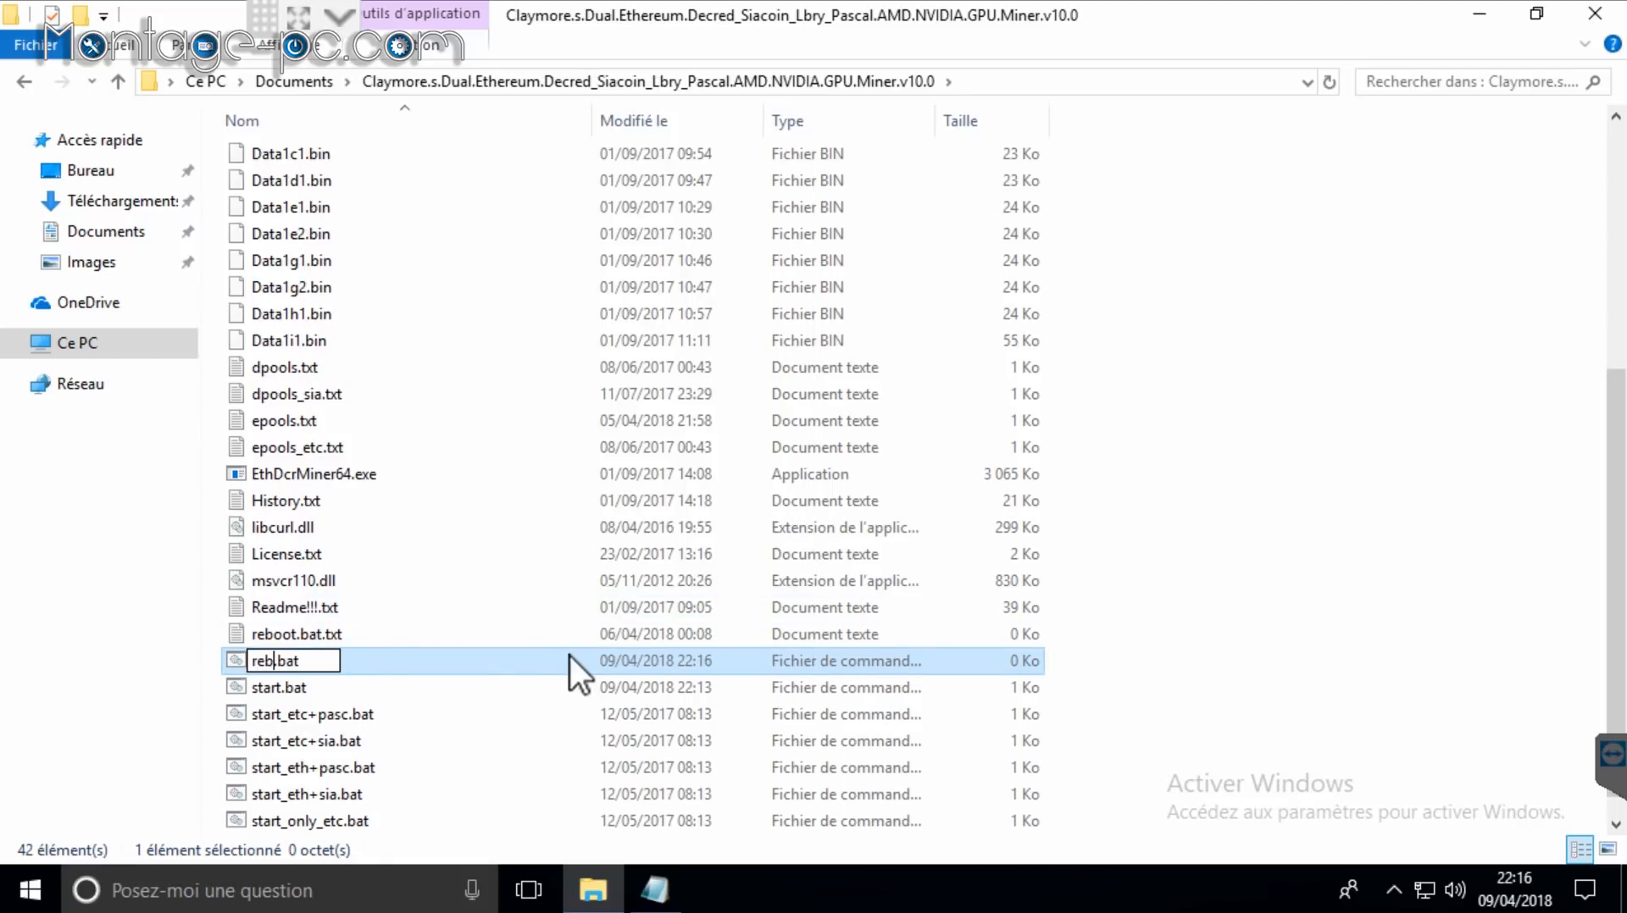
key("Return")
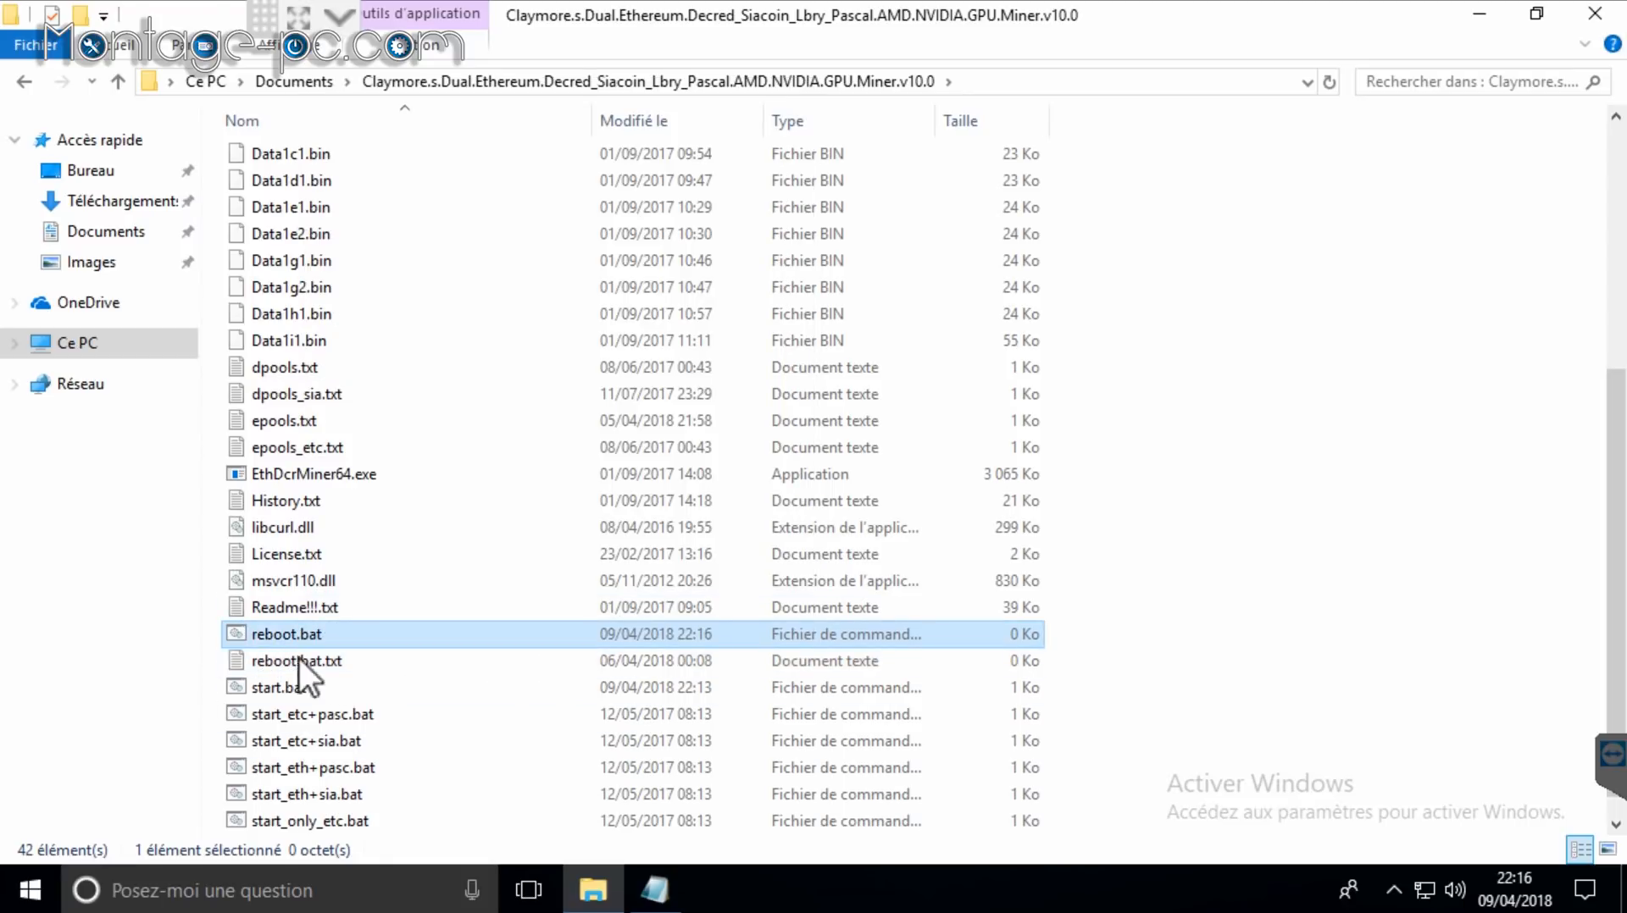
left_click(254, 661)
key("Delete")
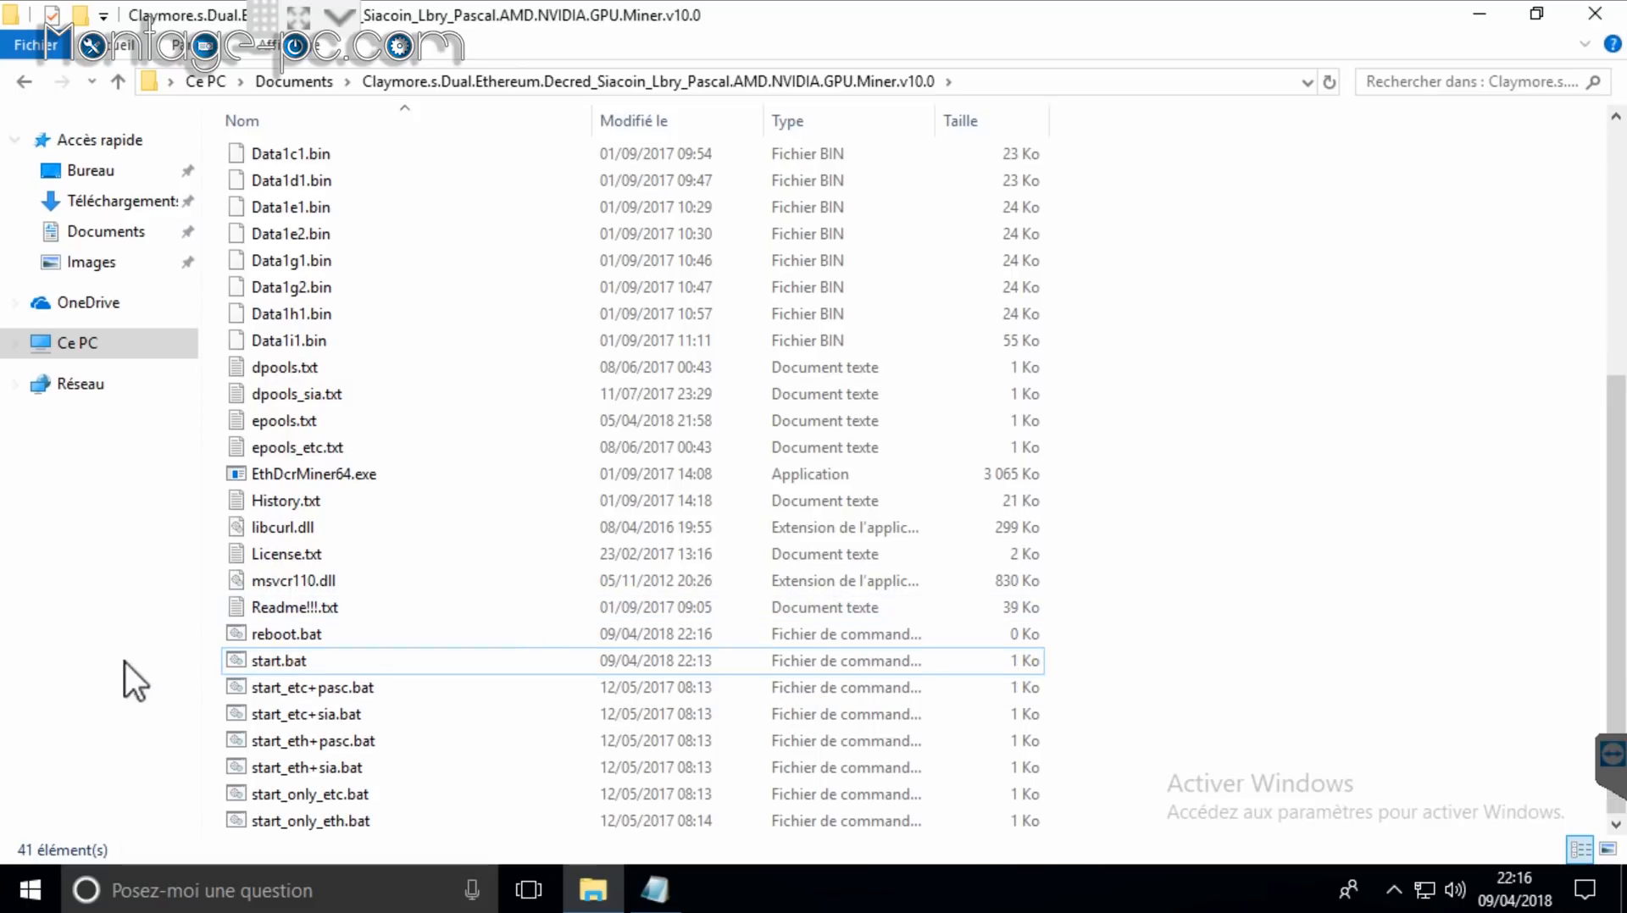
right_click(298, 637)
left_click(379, 102)
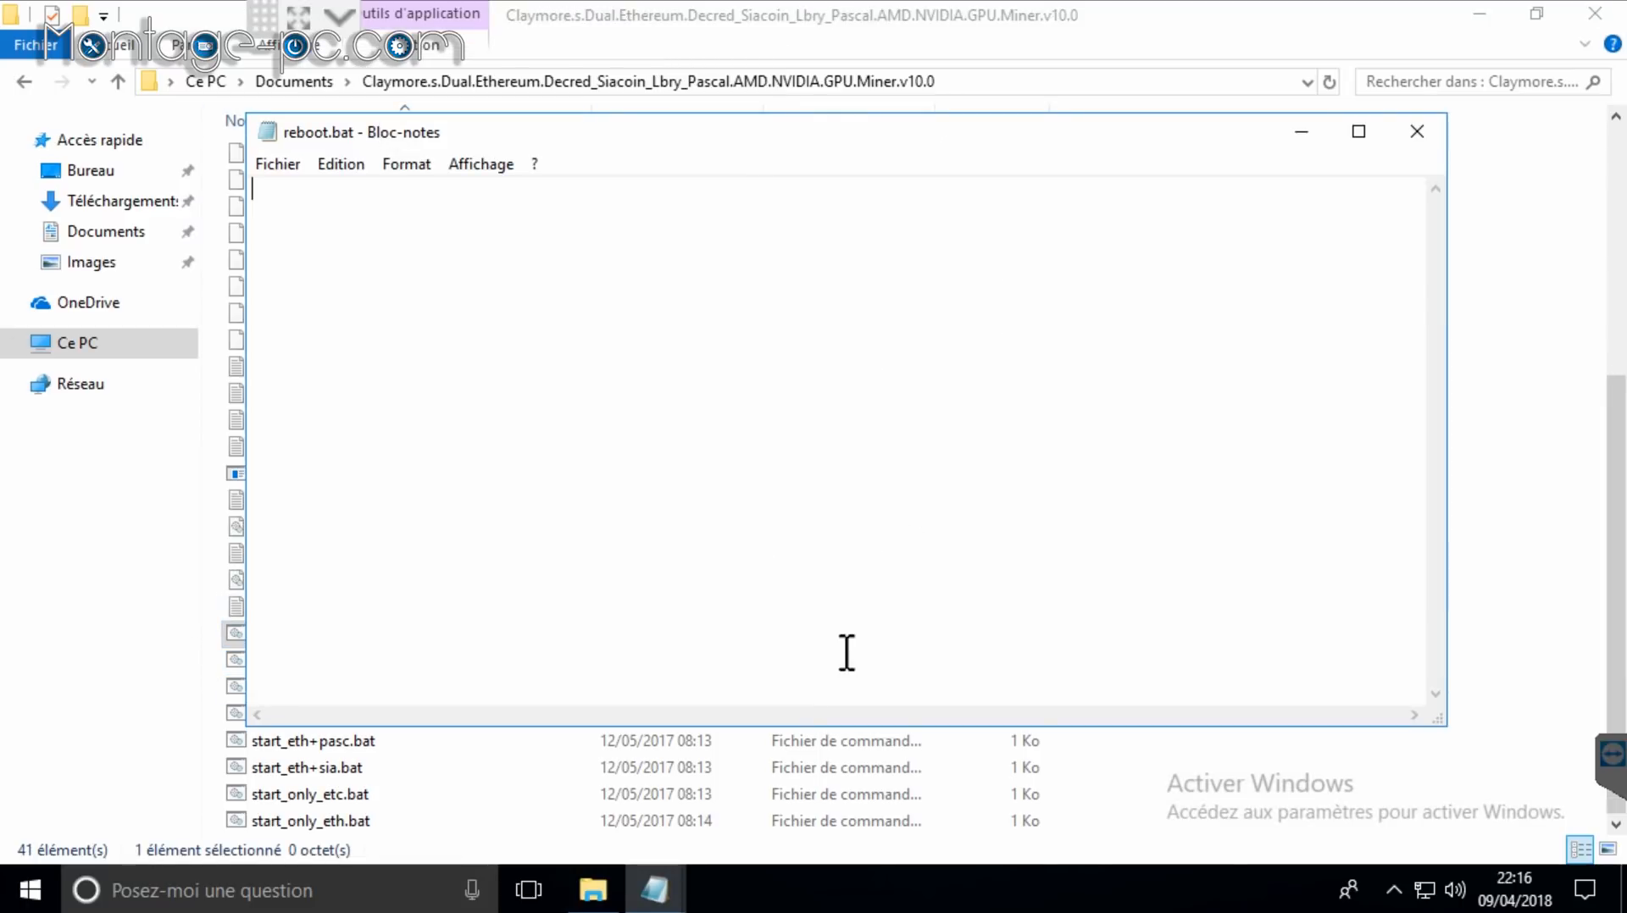
Step: Copy 'shutdown /r /t 5 /f' from the Readme into reboot.bat and save it
left_click(653, 887)
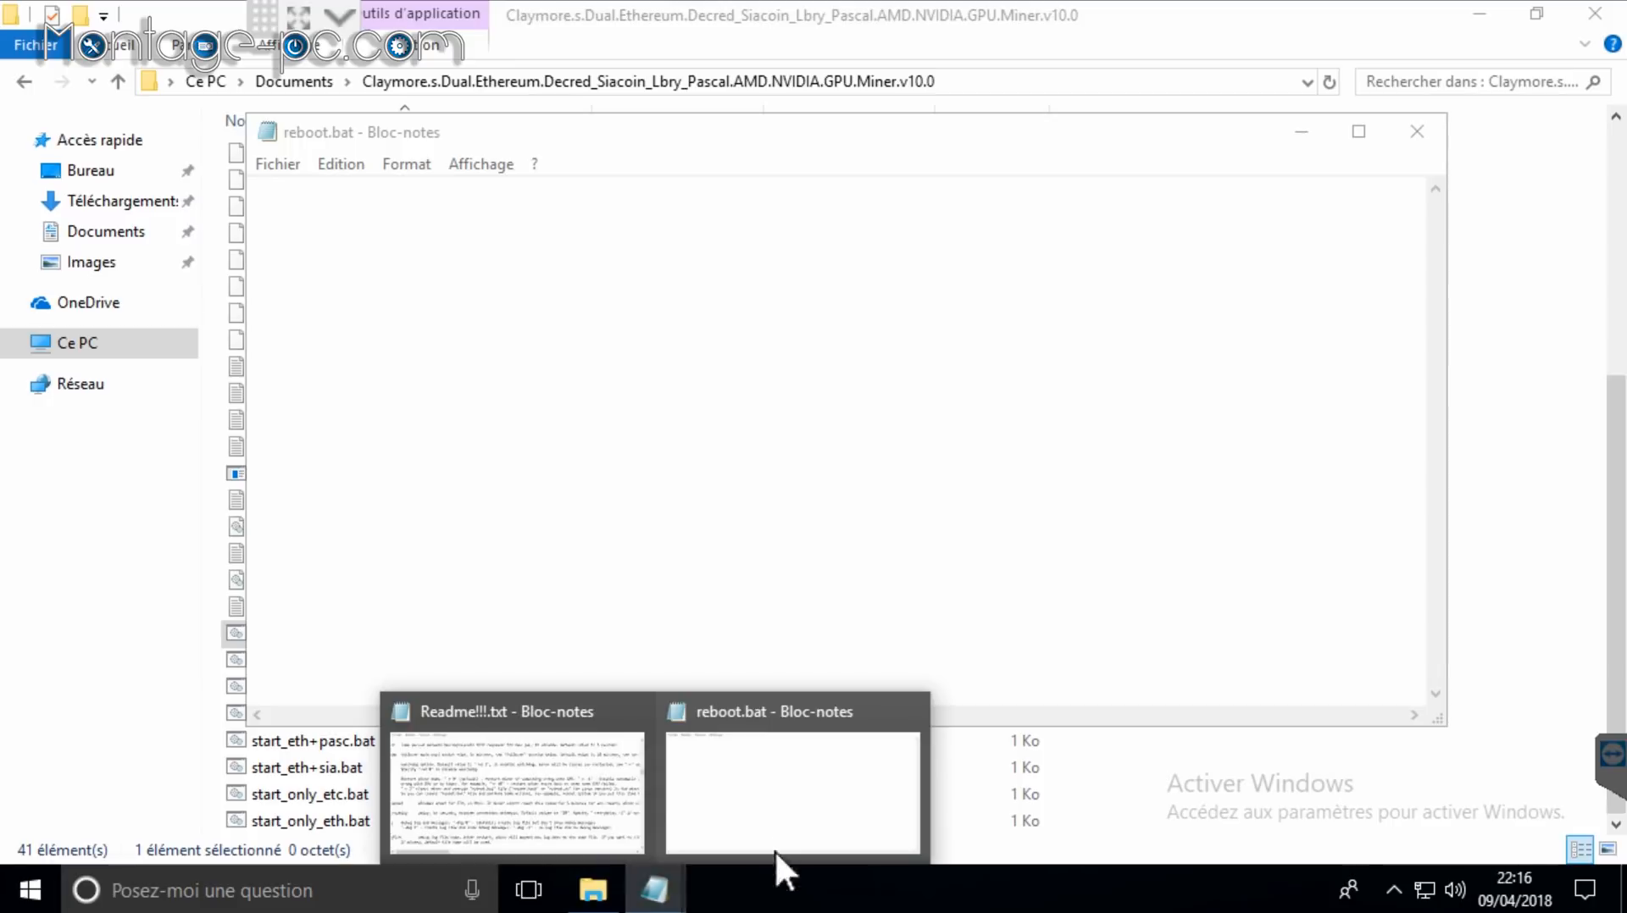
left_click(523, 801)
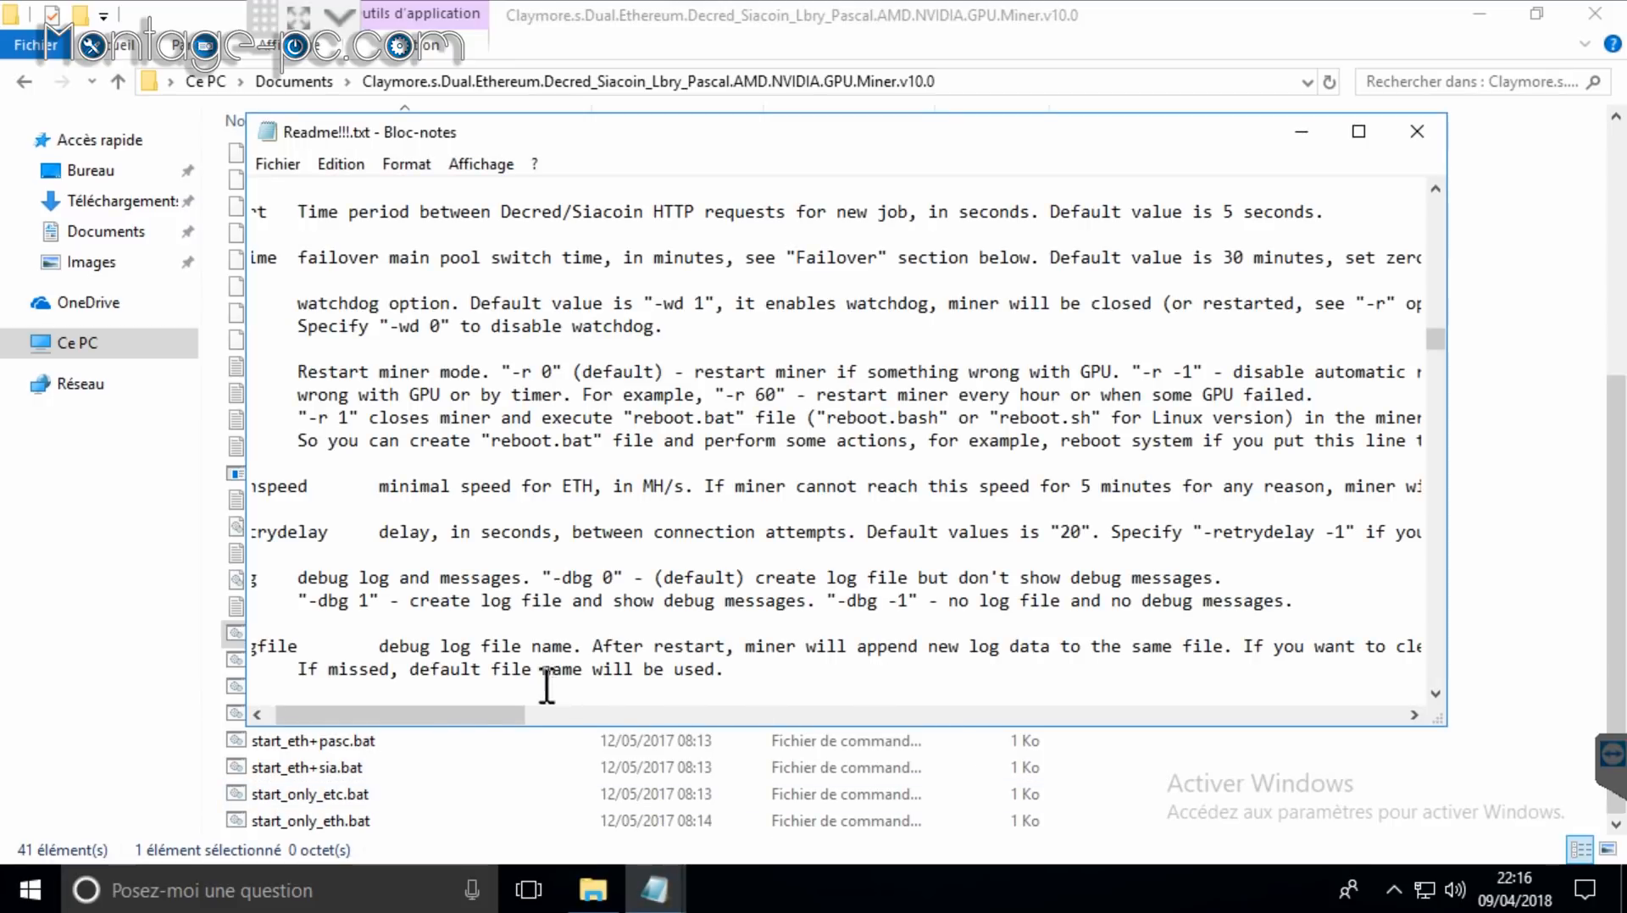
left_click_drag(453, 711, 564, 708)
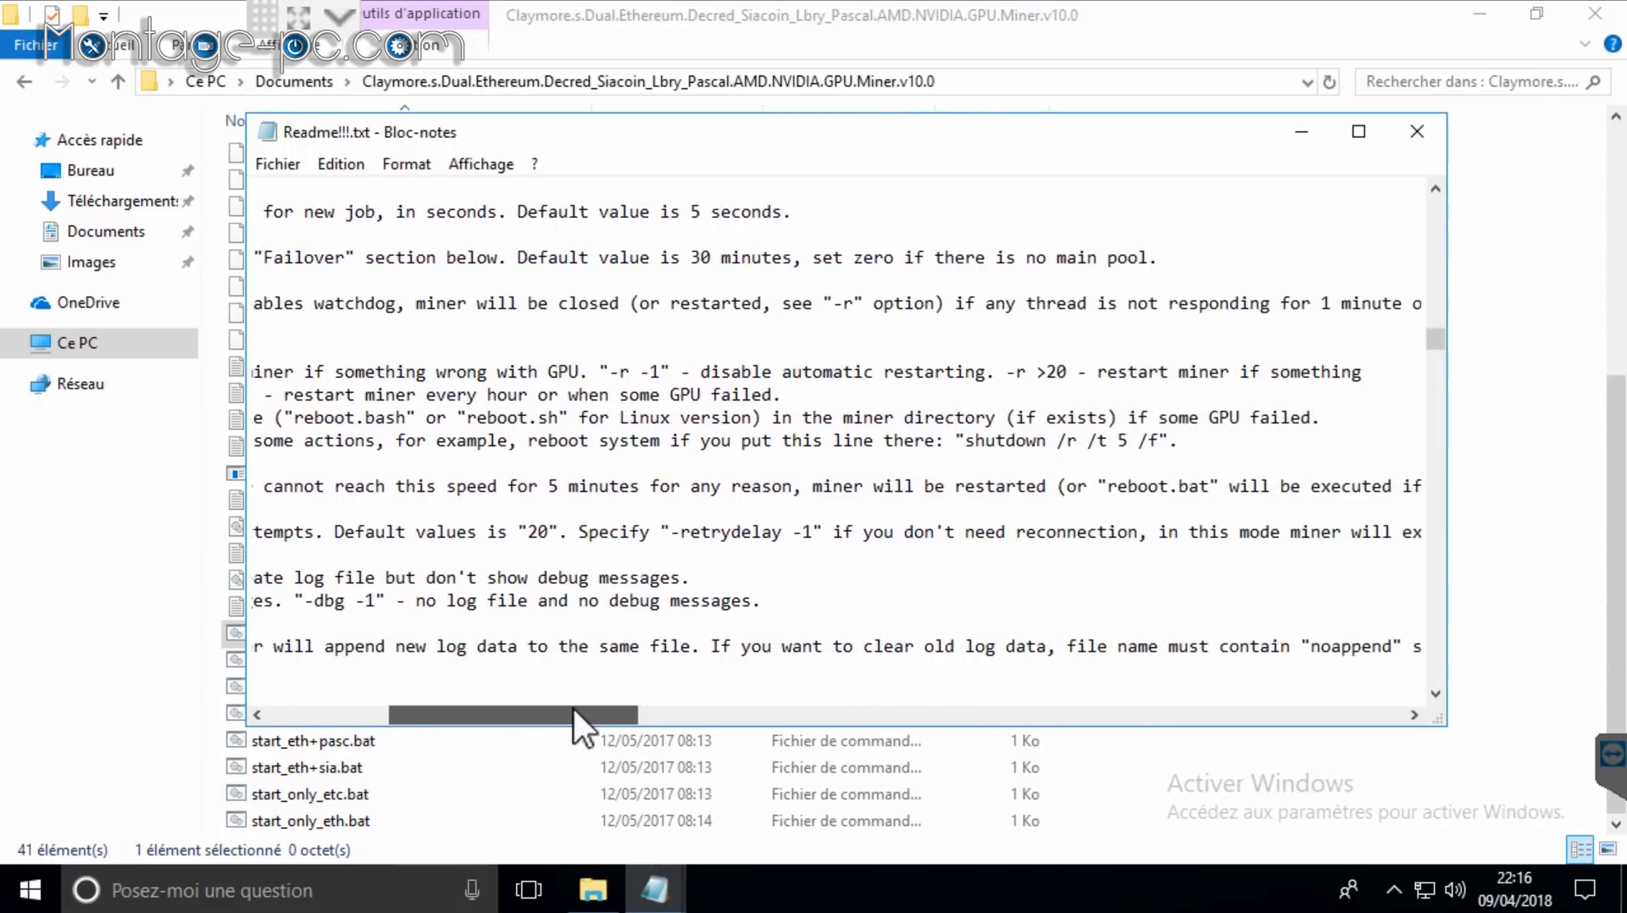
left_click_drag(968, 443, 1159, 442)
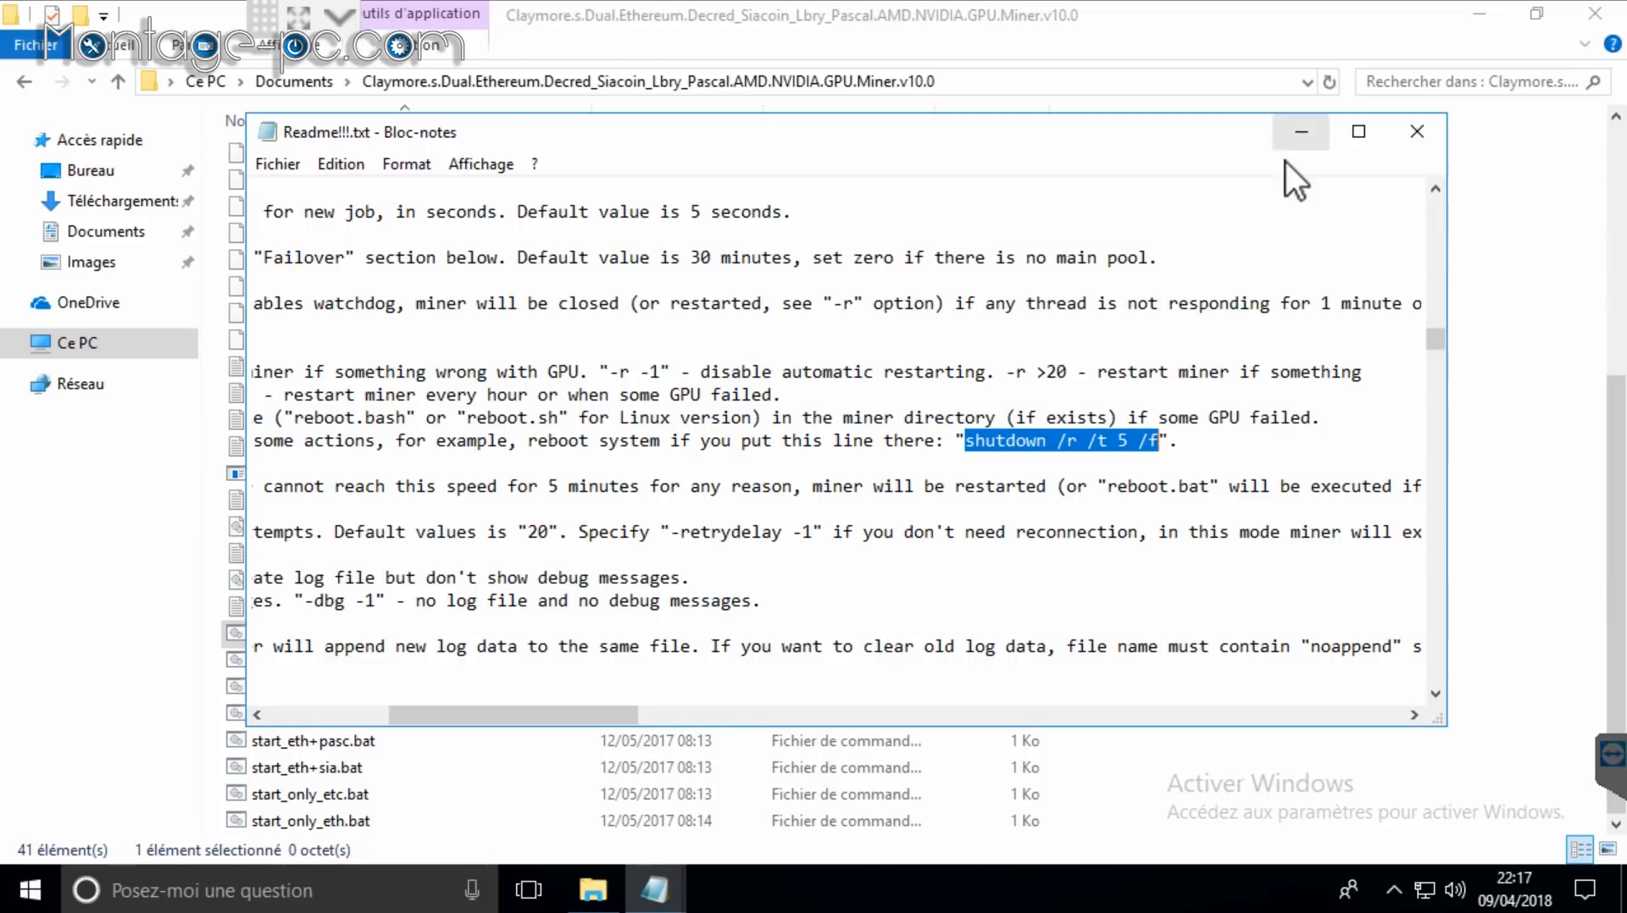
mouse_move(654, 890)
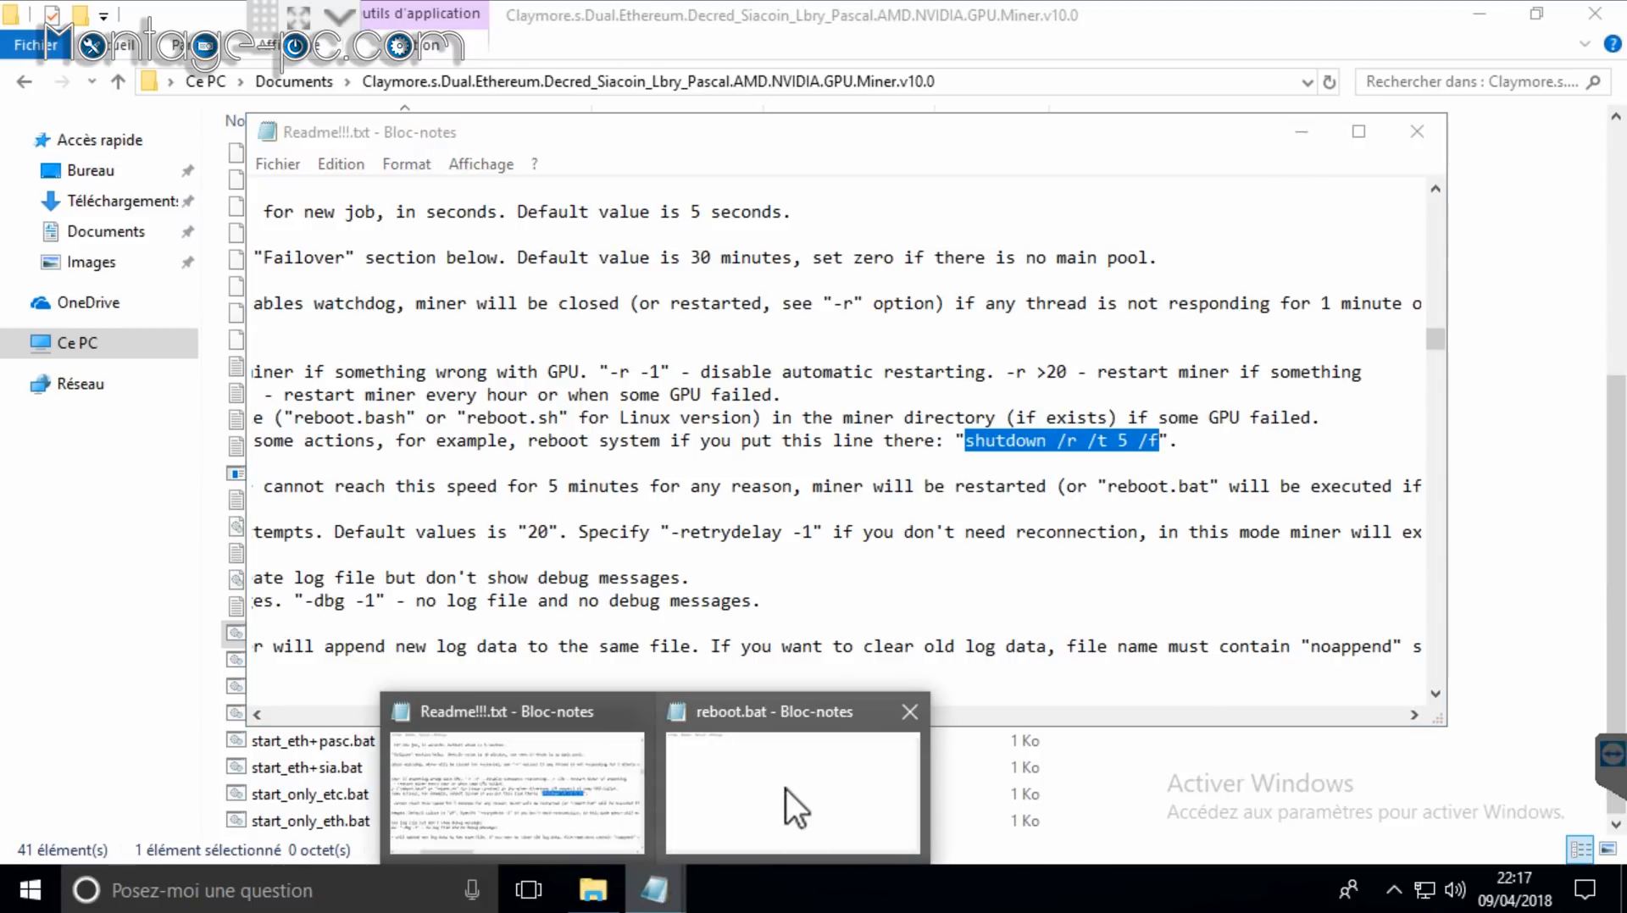
left_click(792, 805)
type("shutdown /r /t 5 /f")
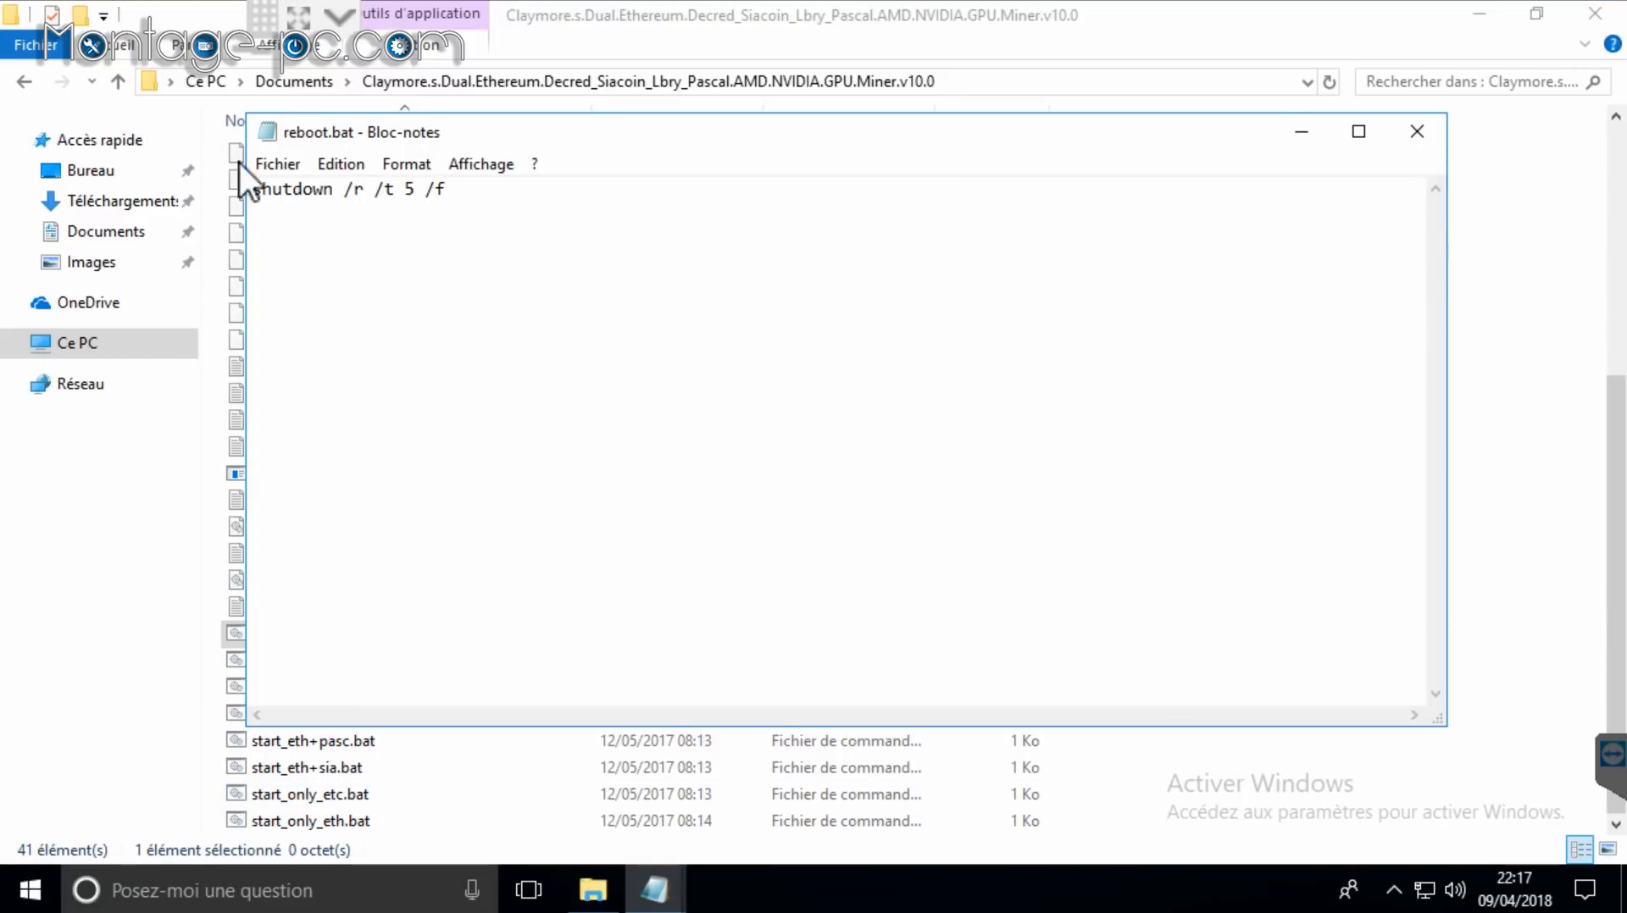
left_click(273, 165)
left_click(372, 250)
Step: Close both Notepad windows, restore the folder window, and select the desktop Démarrage shortcut
left_click(1410, 134)
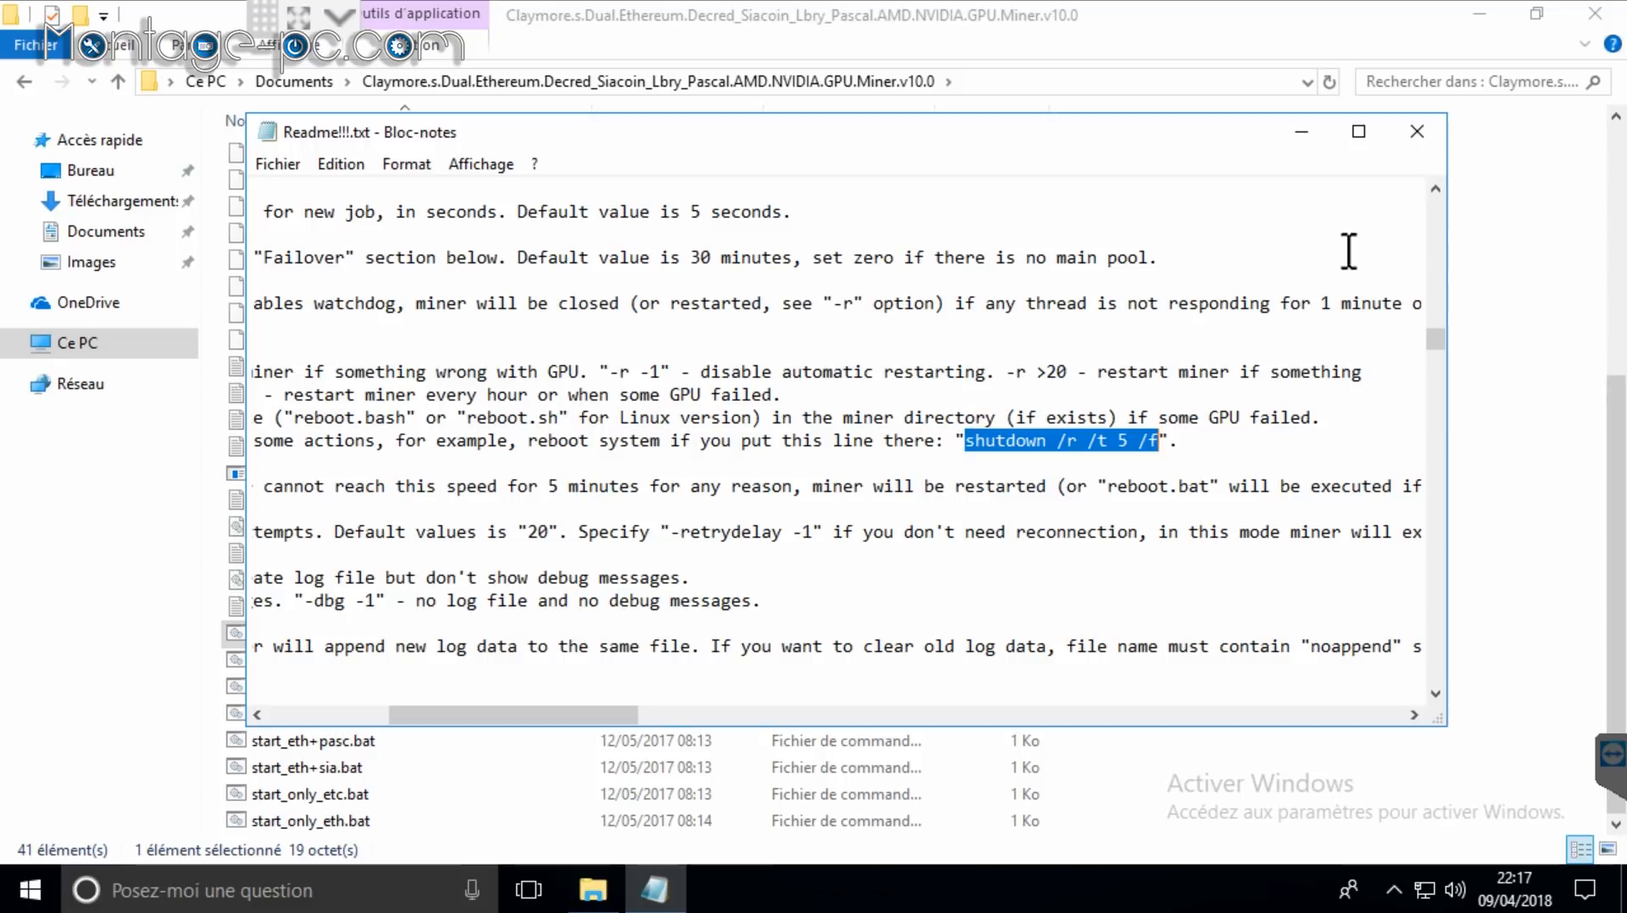
left_click(1412, 139)
left_click(1535, 12)
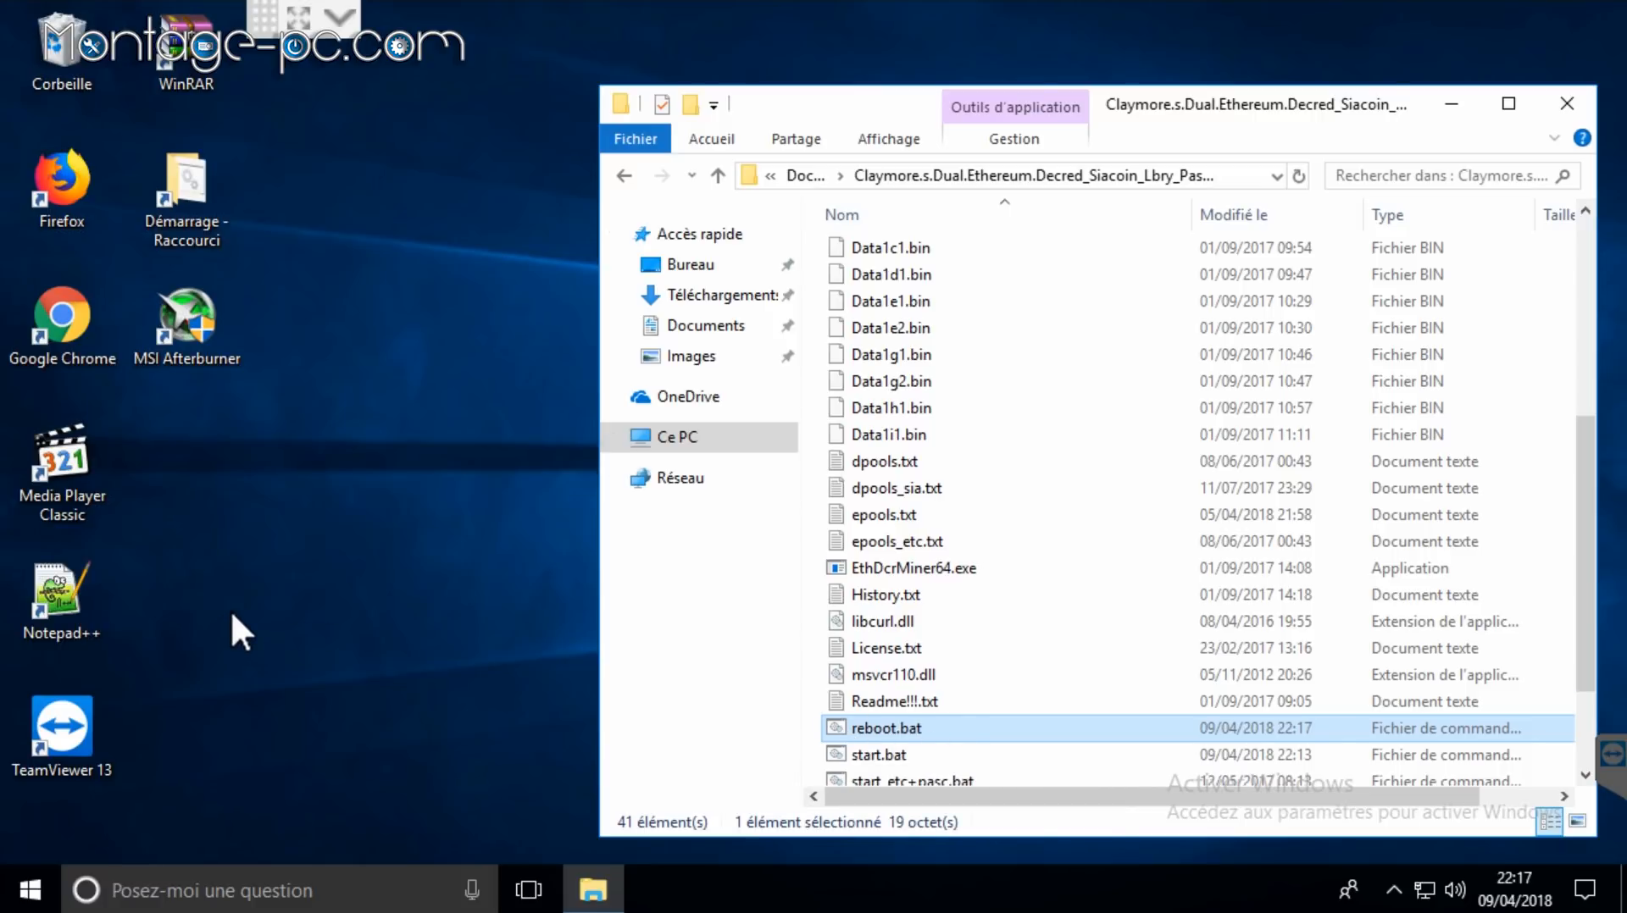
left_click(207, 164)
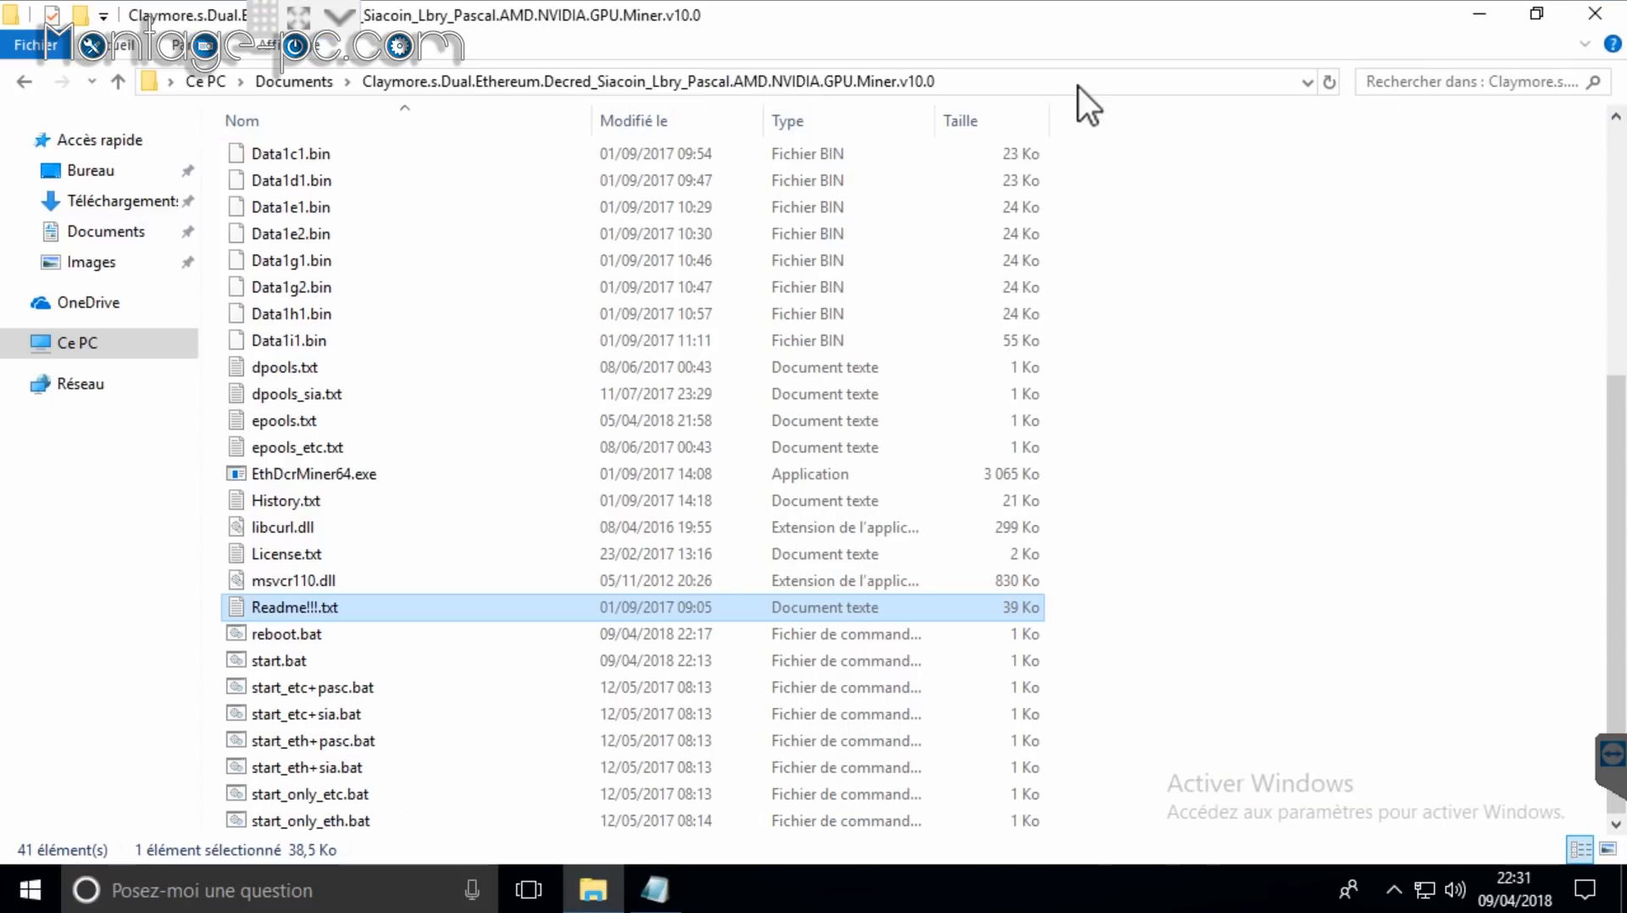
Step: Open start.bat in Notepad and select the -r option text in the Readme
left_click(655, 890)
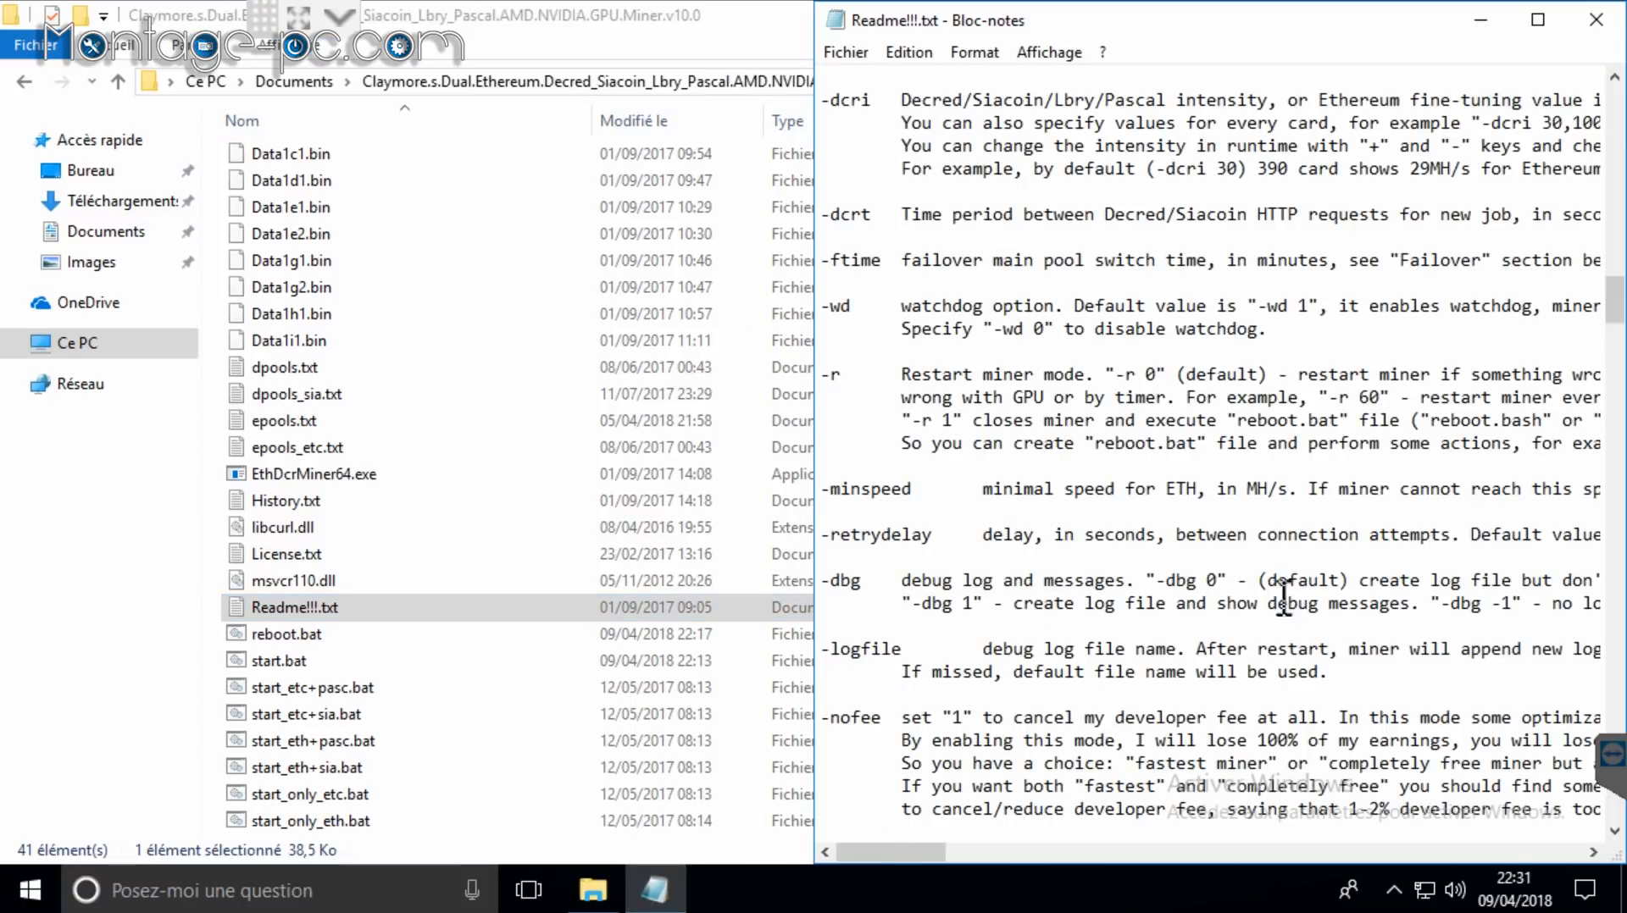
right_click(249, 663)
left_click(361, 124)
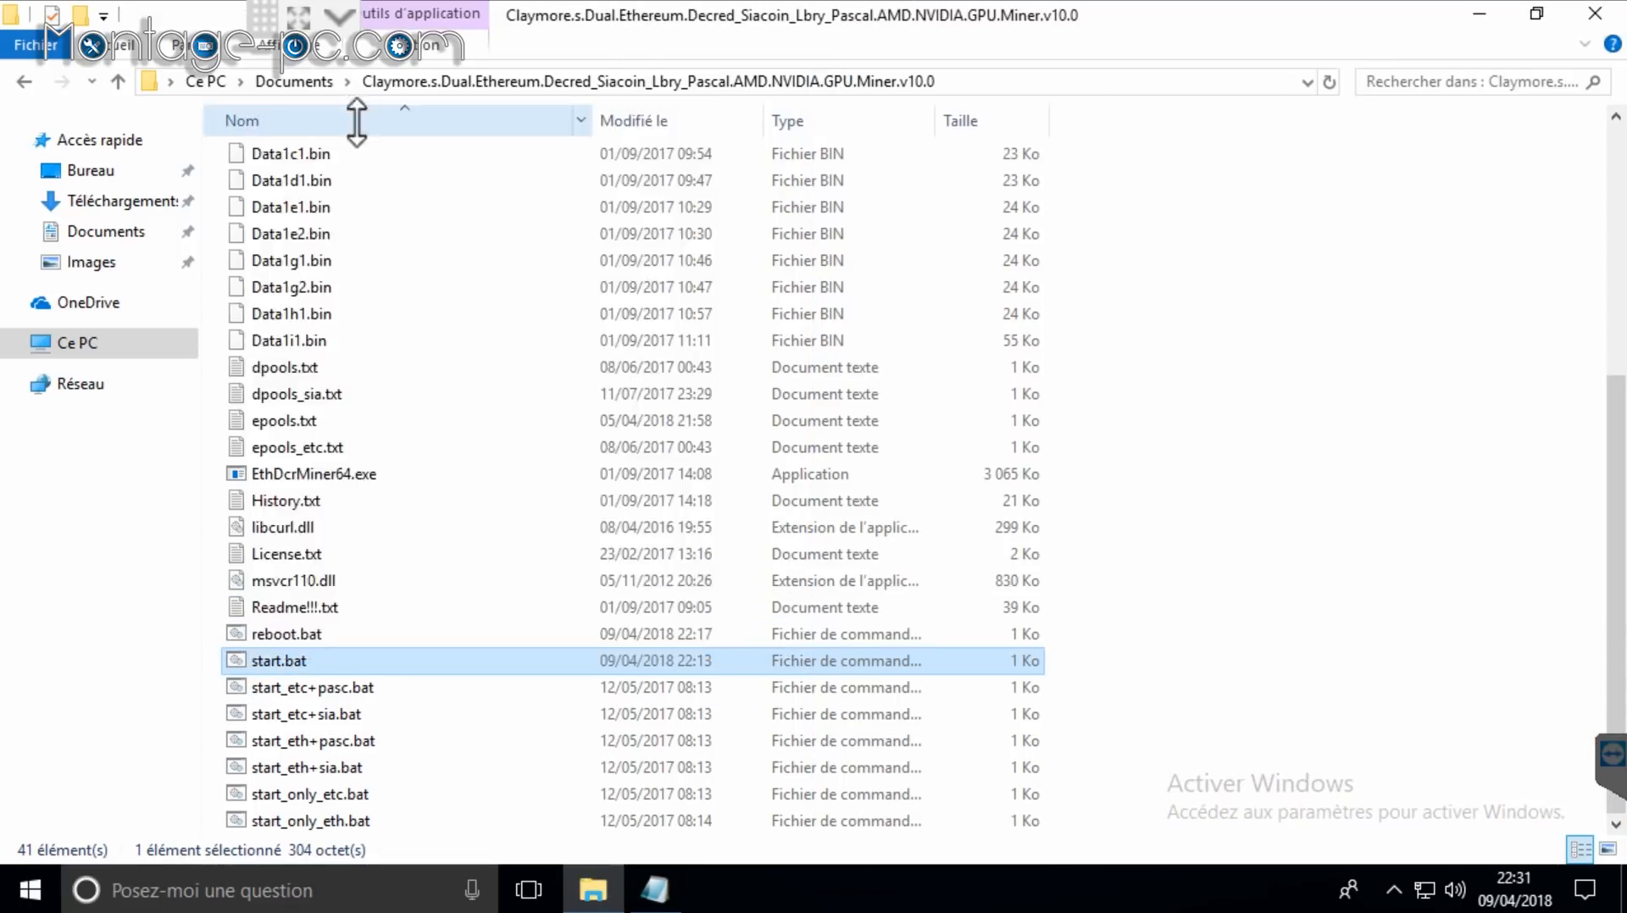
left_click_drag(762, 709, 1172, 724)
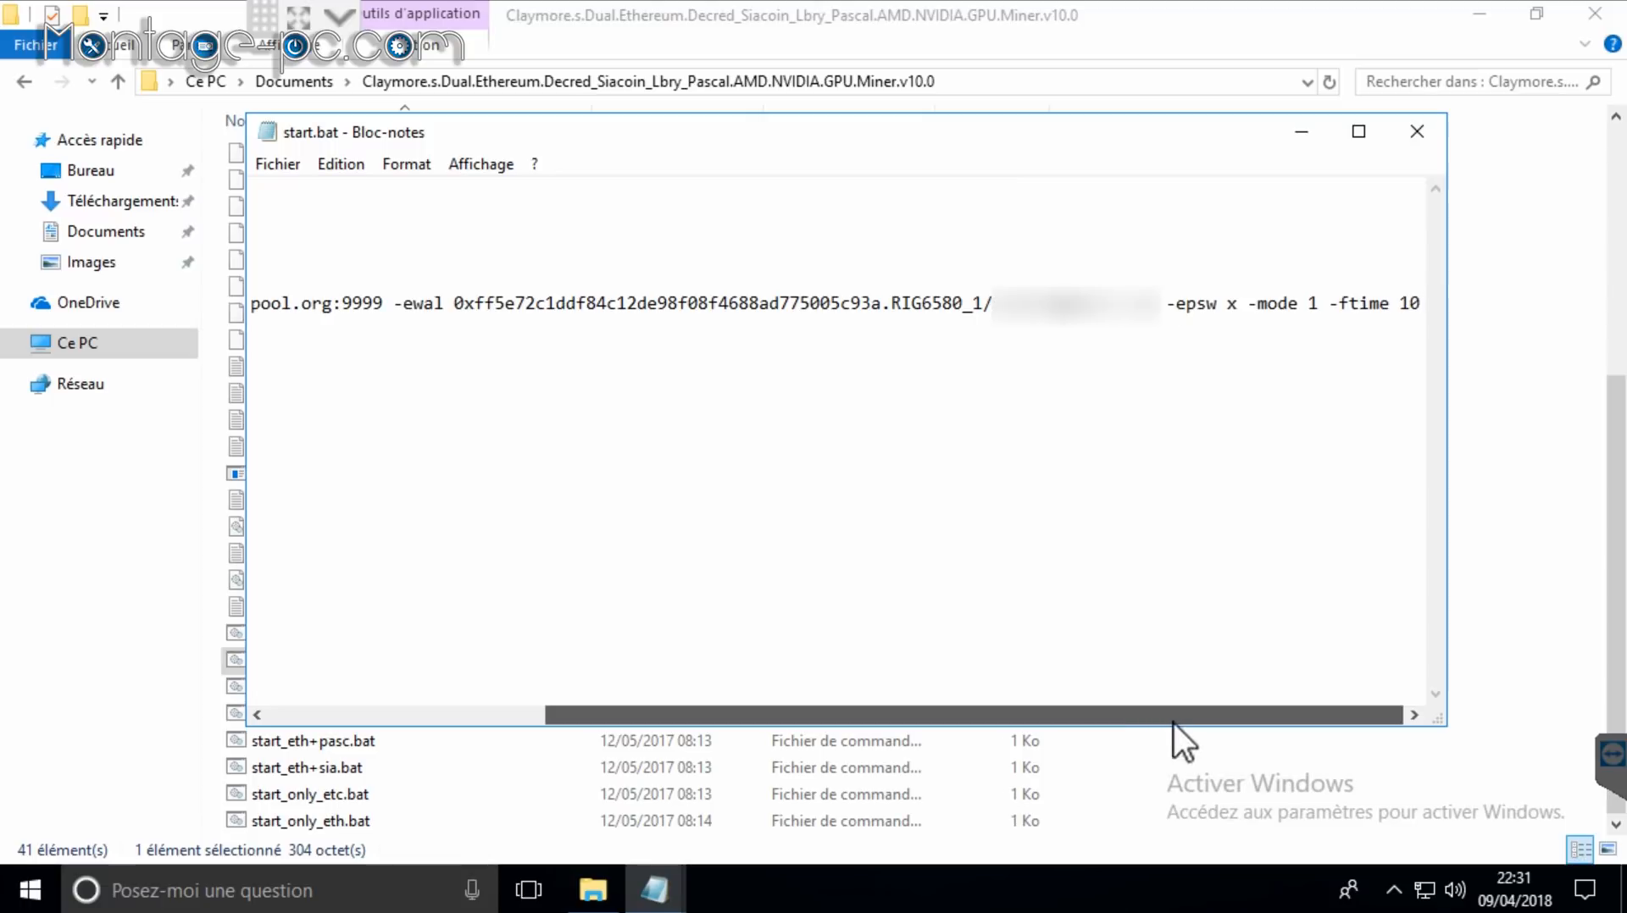
left_click(664, 900)
left_click(551, 819)
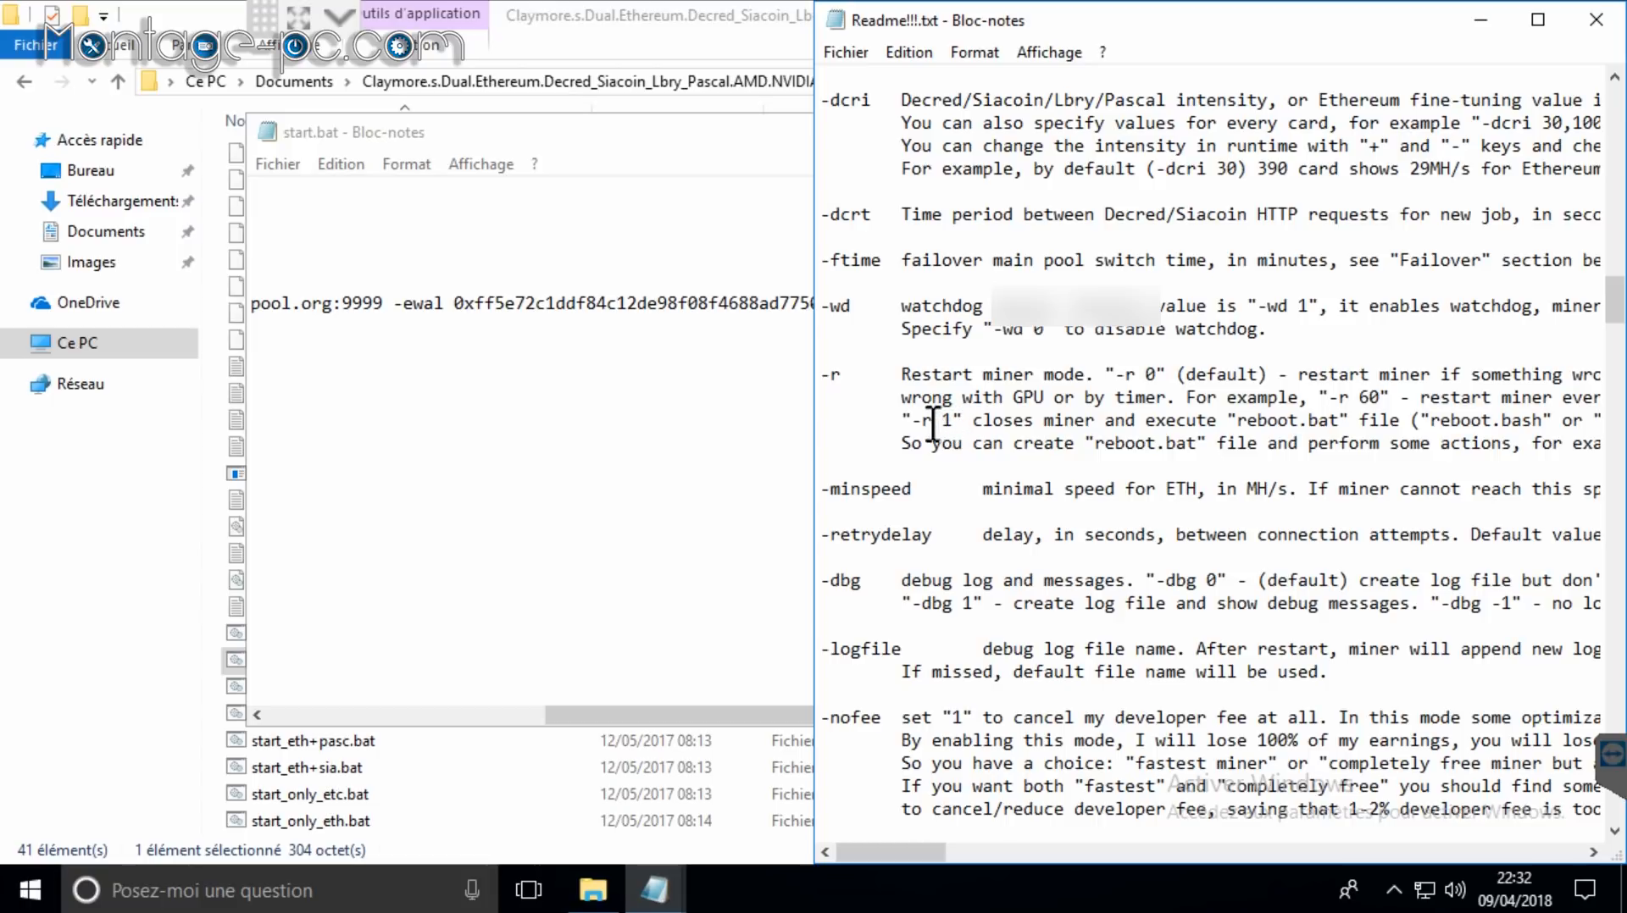
left_click_drag(913, 421, 959, 419)
key("ctrl+c")
Step: Insert -r 1 after '-epsw x' in start.bat and save the file
left_click(689, 375)
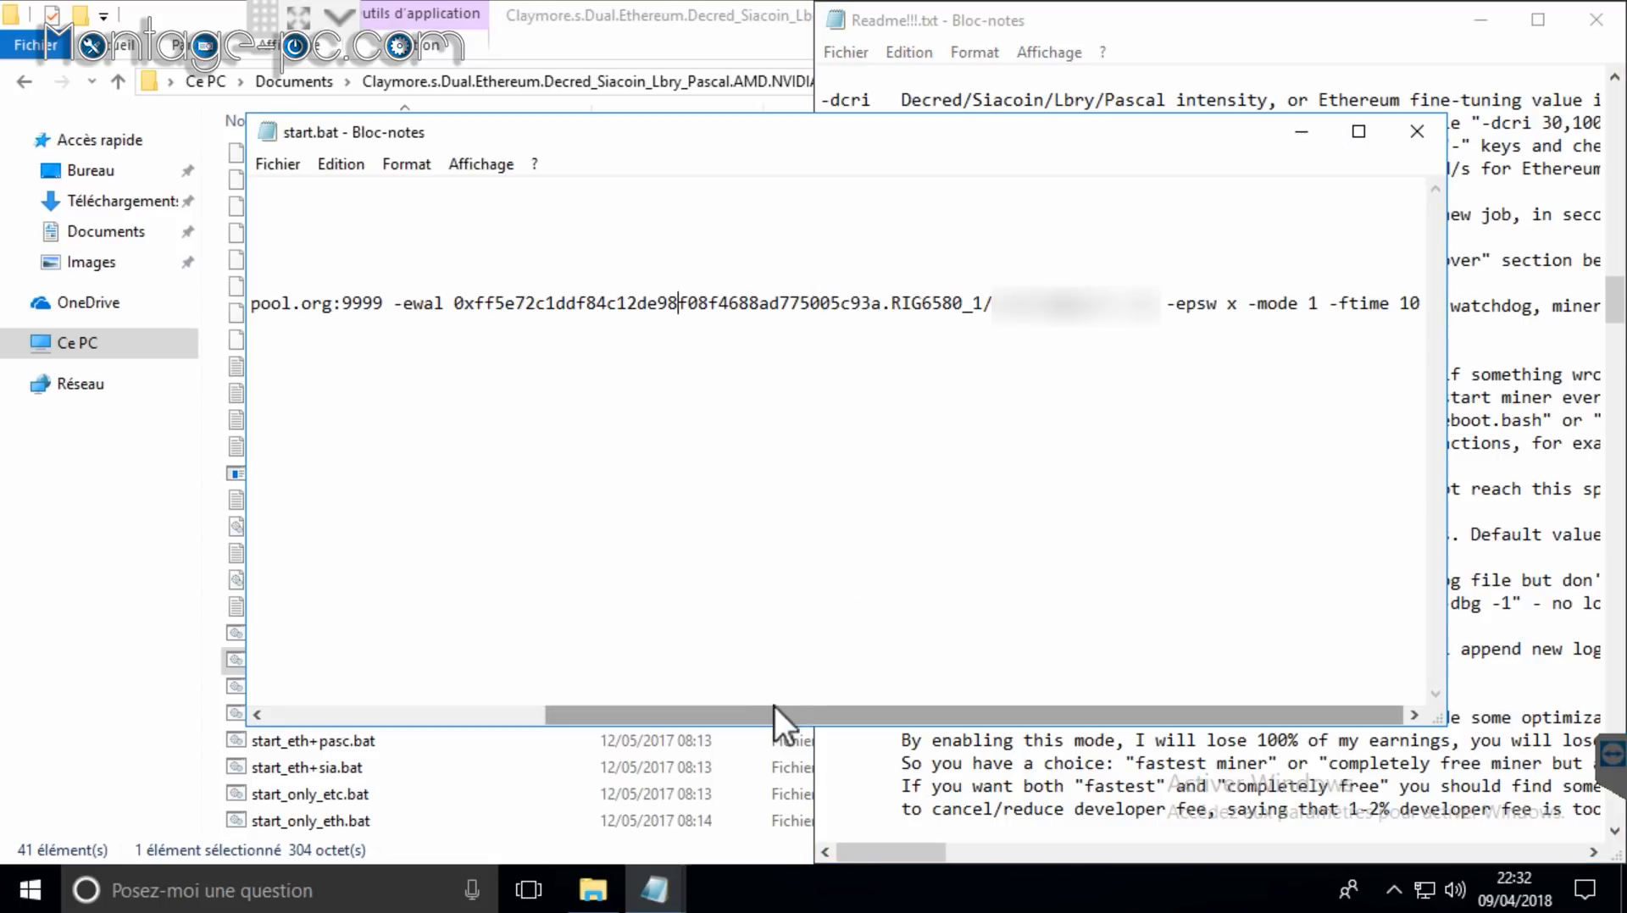
left_click(1239, 303)
key("ctrl+v")
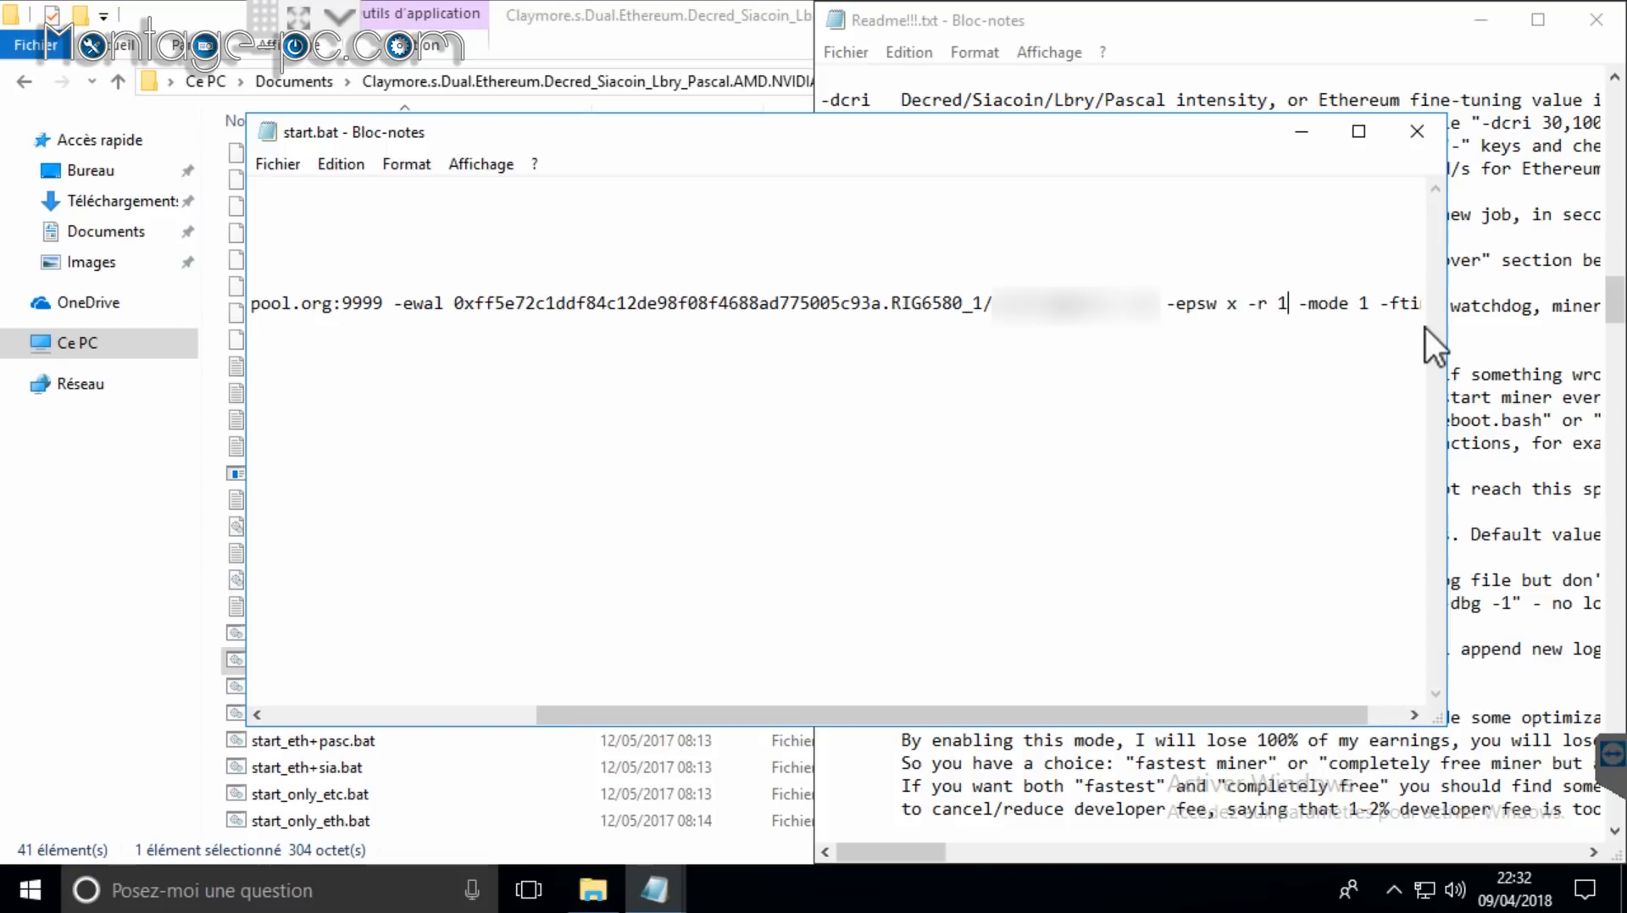
left_click(275, 165)
left_click(361, 255)
Step: Close start.bat and the Readme!!!.txt Notepad window without saving the Readme
left_click(1416, 133)
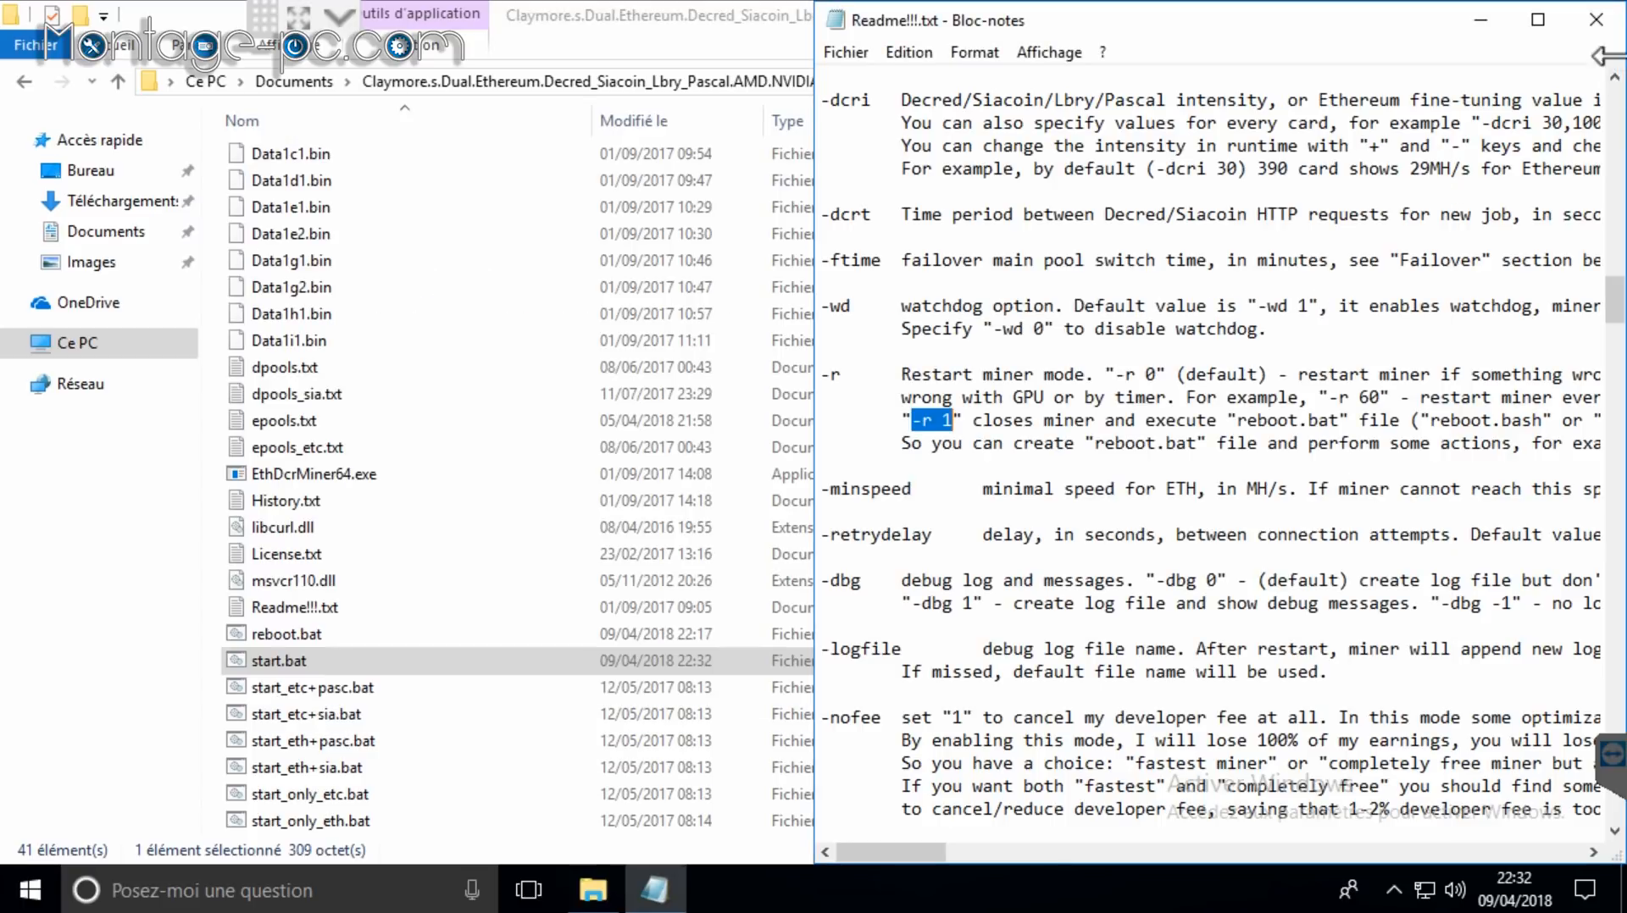
left_click(844, 51)
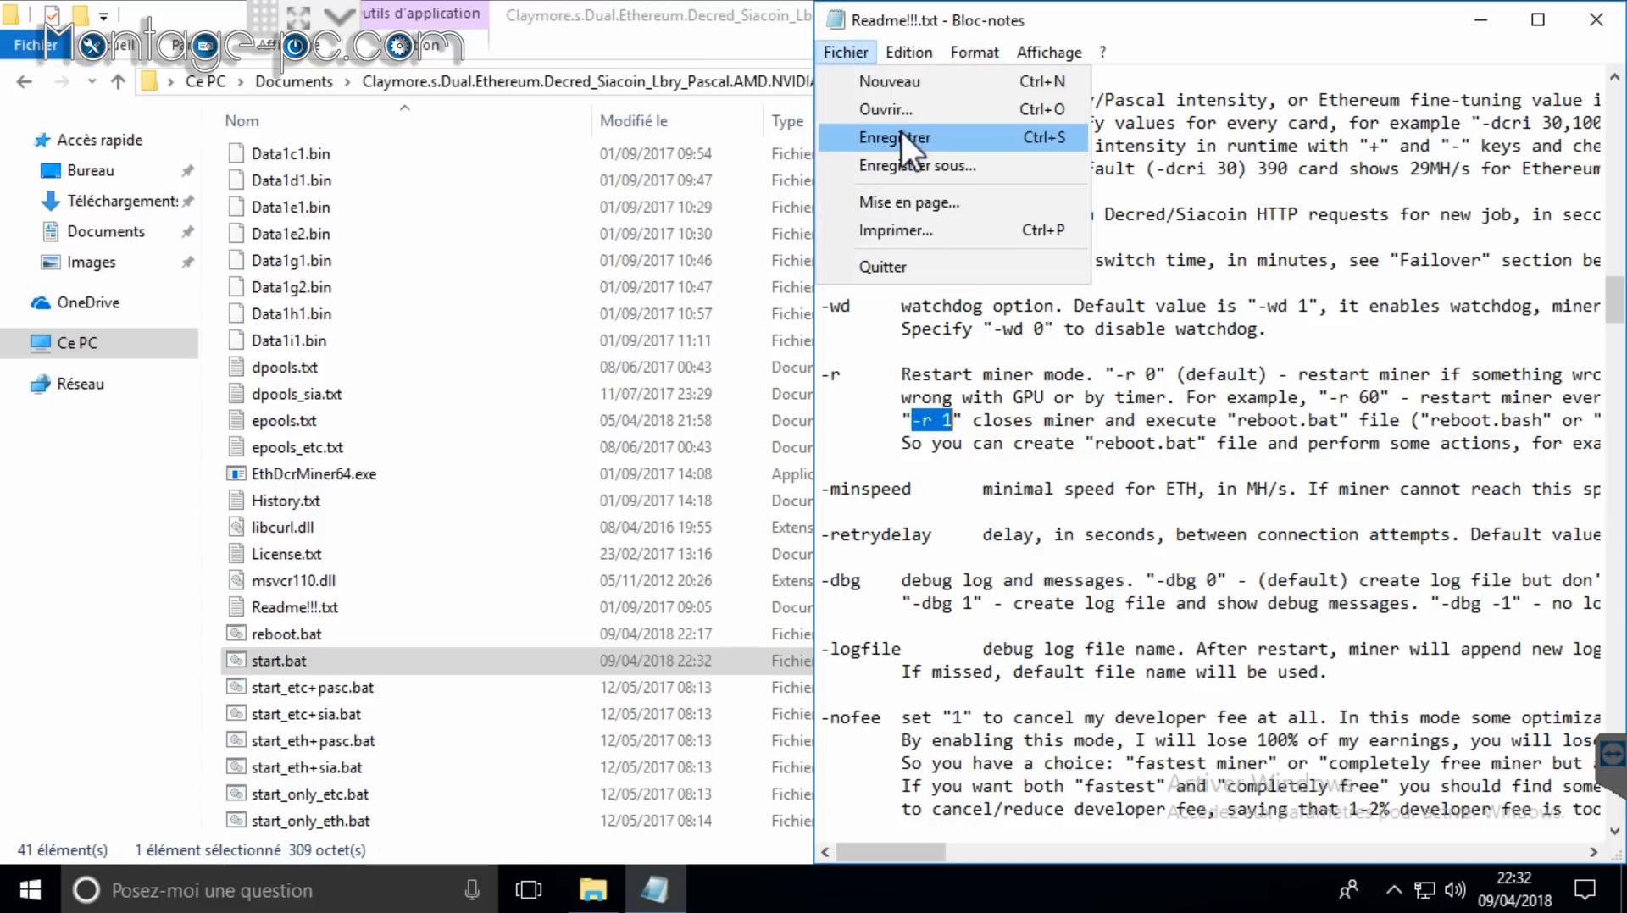
left_click(1304, 40)
left_click(1596, 24)
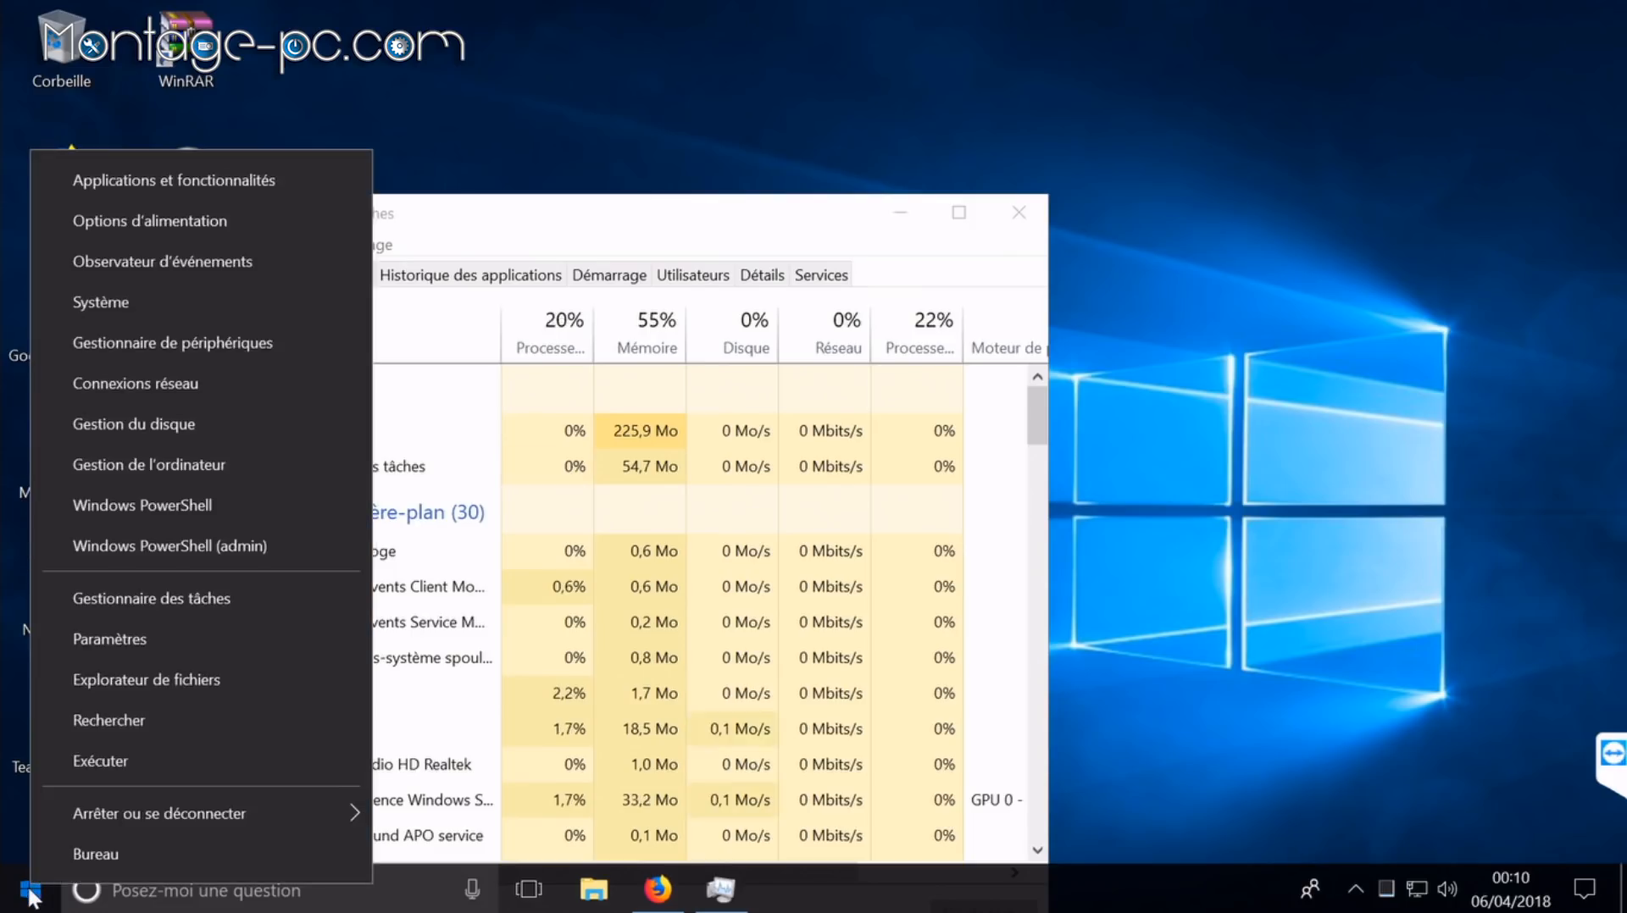
Step: Restart Windows via Start's context menu, Arrêter ou se déconnecter > Redémarrer
mouse_move(142, 817)
left_click(434, 818)
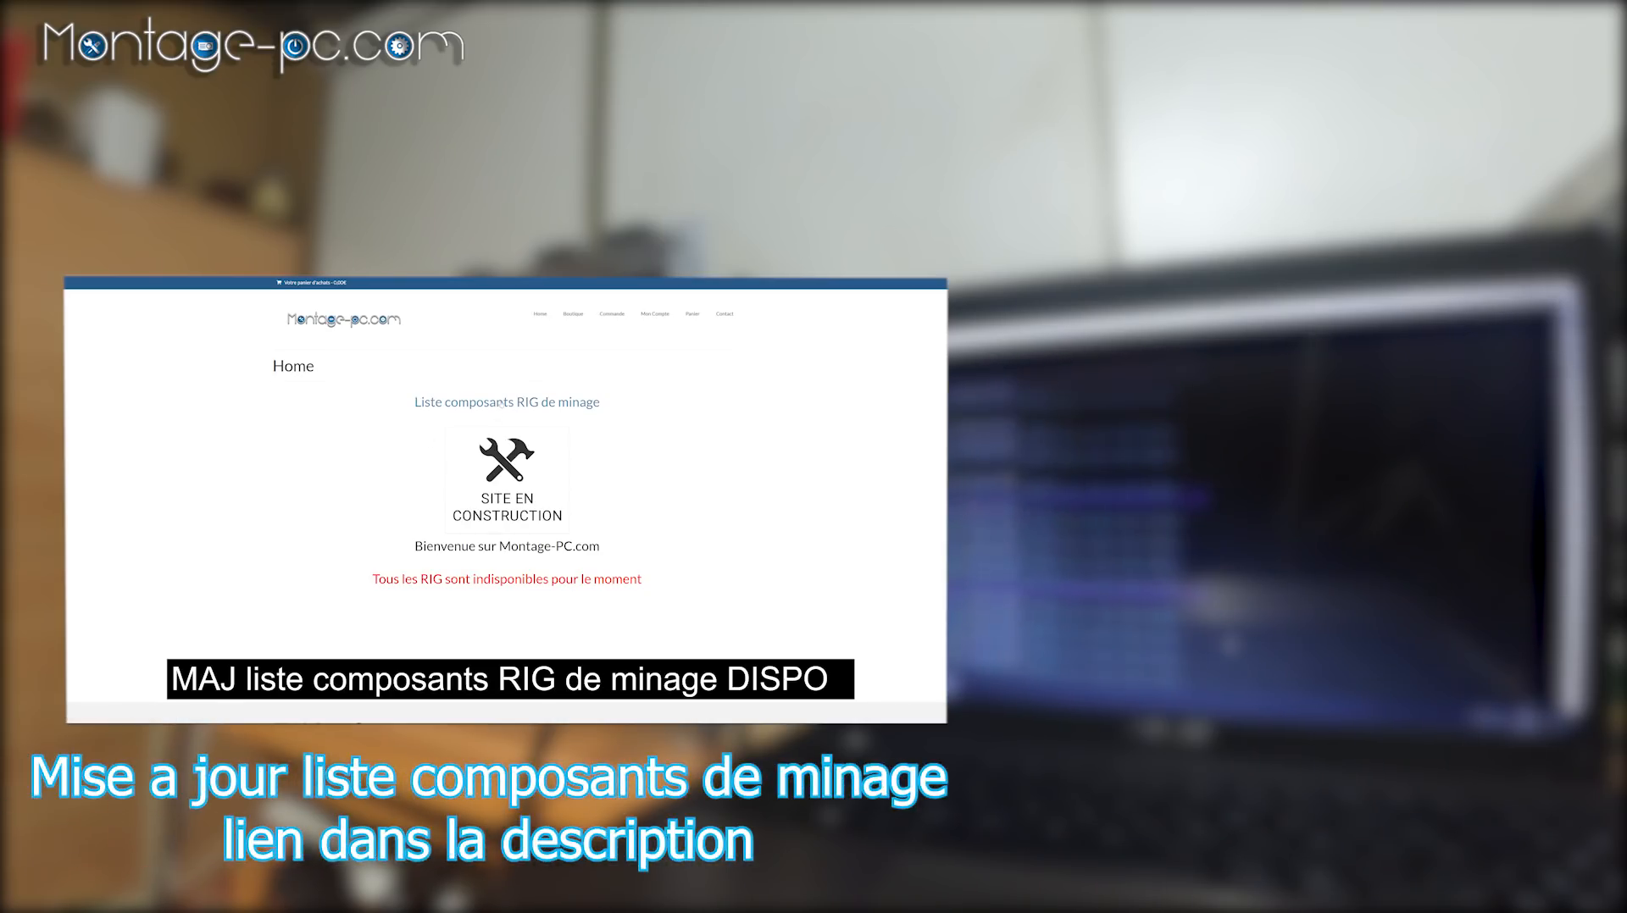
Step: Open the mining rig component list, zoom in, and browse processors, SSDs, motherboards, RAM, PSUs, GPUs and risers
left_click(544, 404)
key("ctrl+plus")
key("ctrl+plus")
key("ctrl+plus")
key("ctrl+plus")
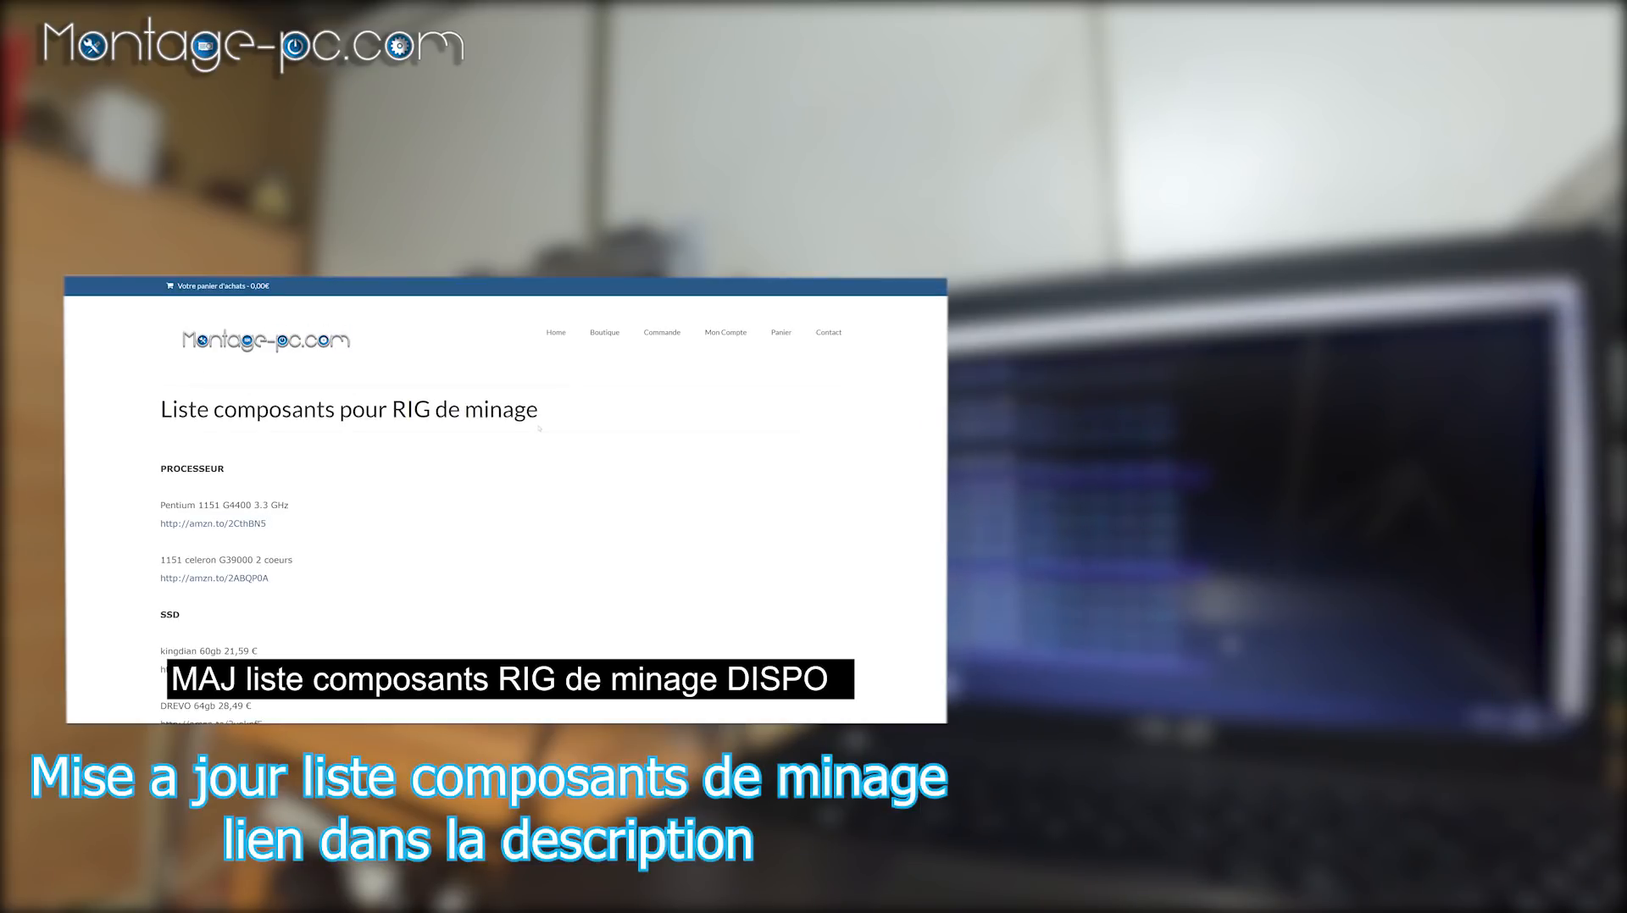
scroll(288, 412, "down", 5)
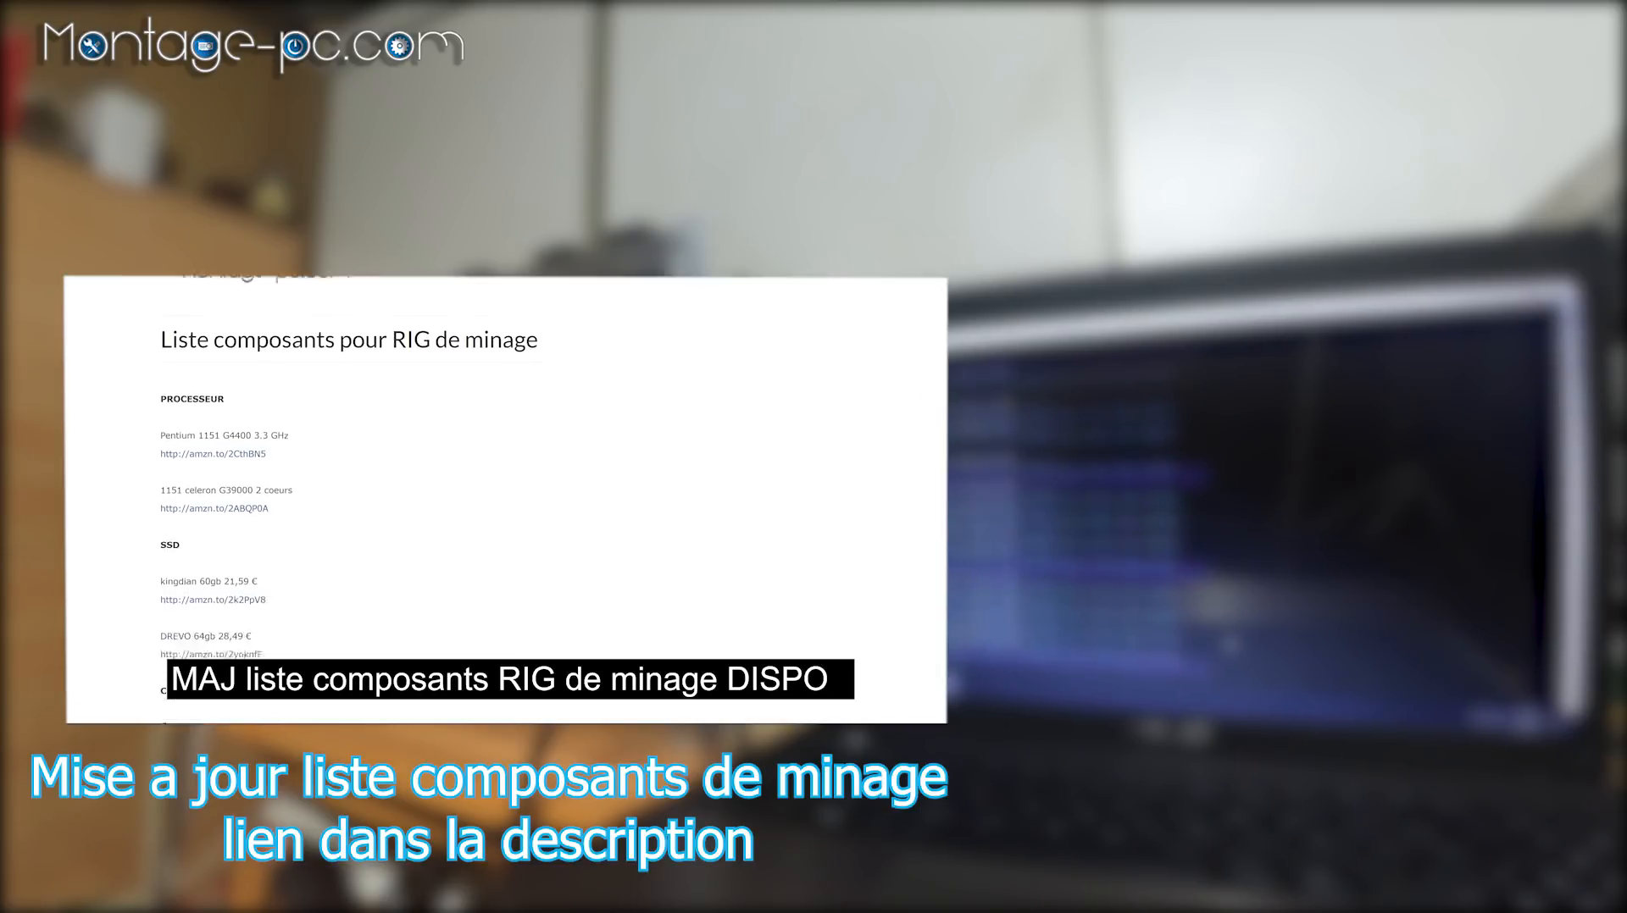
scroll(288, 412, "down", 5)
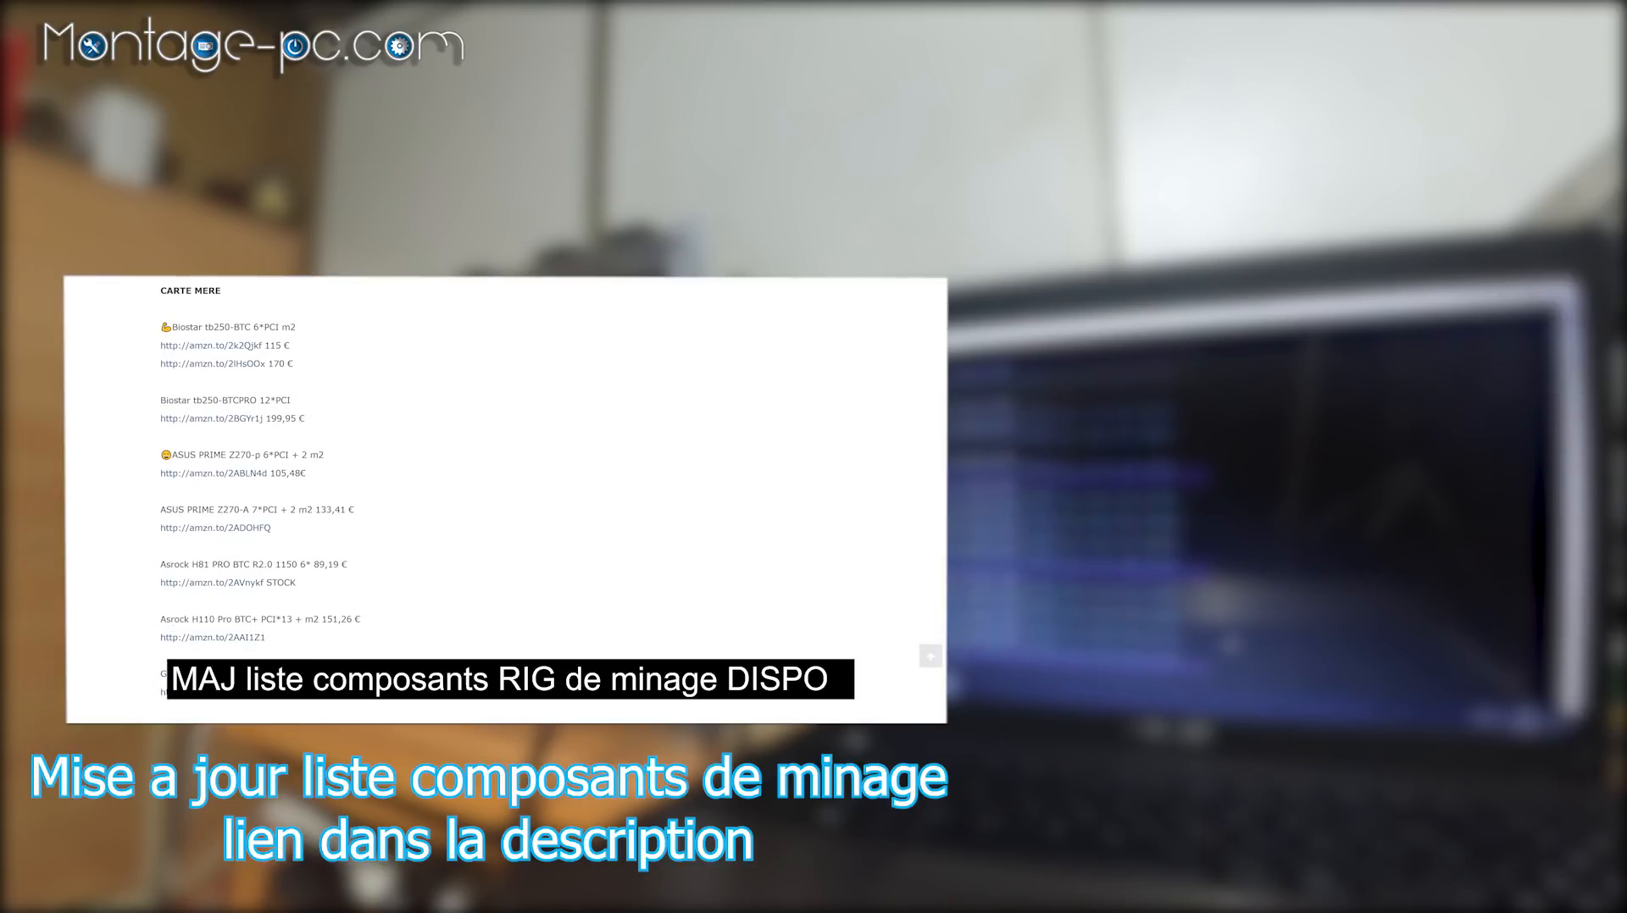
scroll(296, 461, "down", 4)
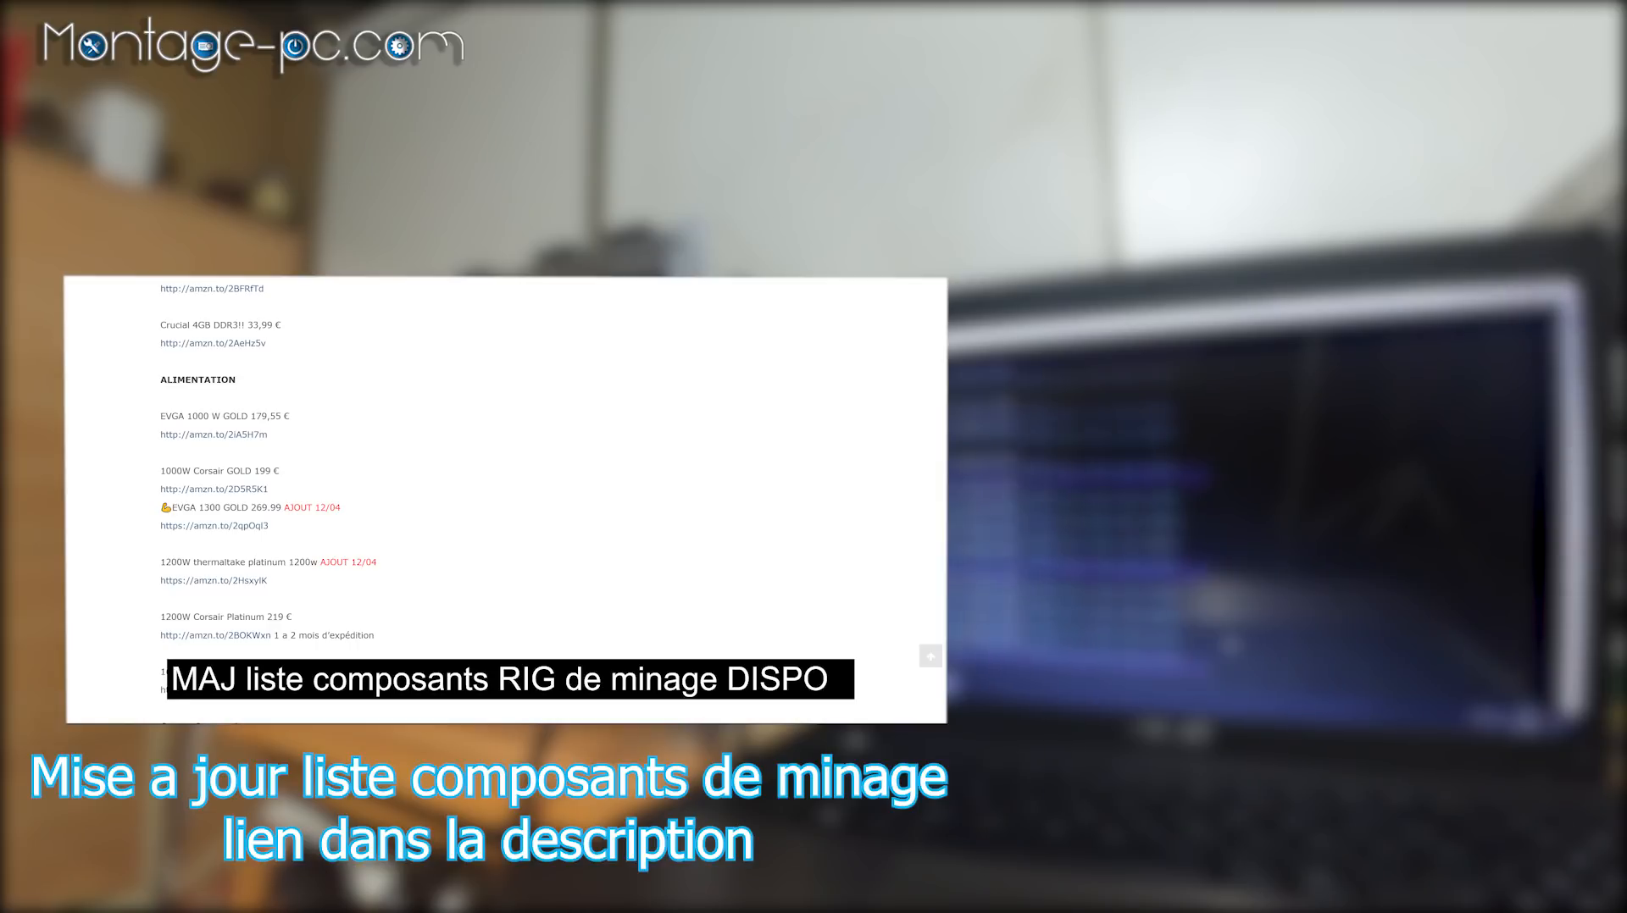
scroll(369, 536, "down", 3)
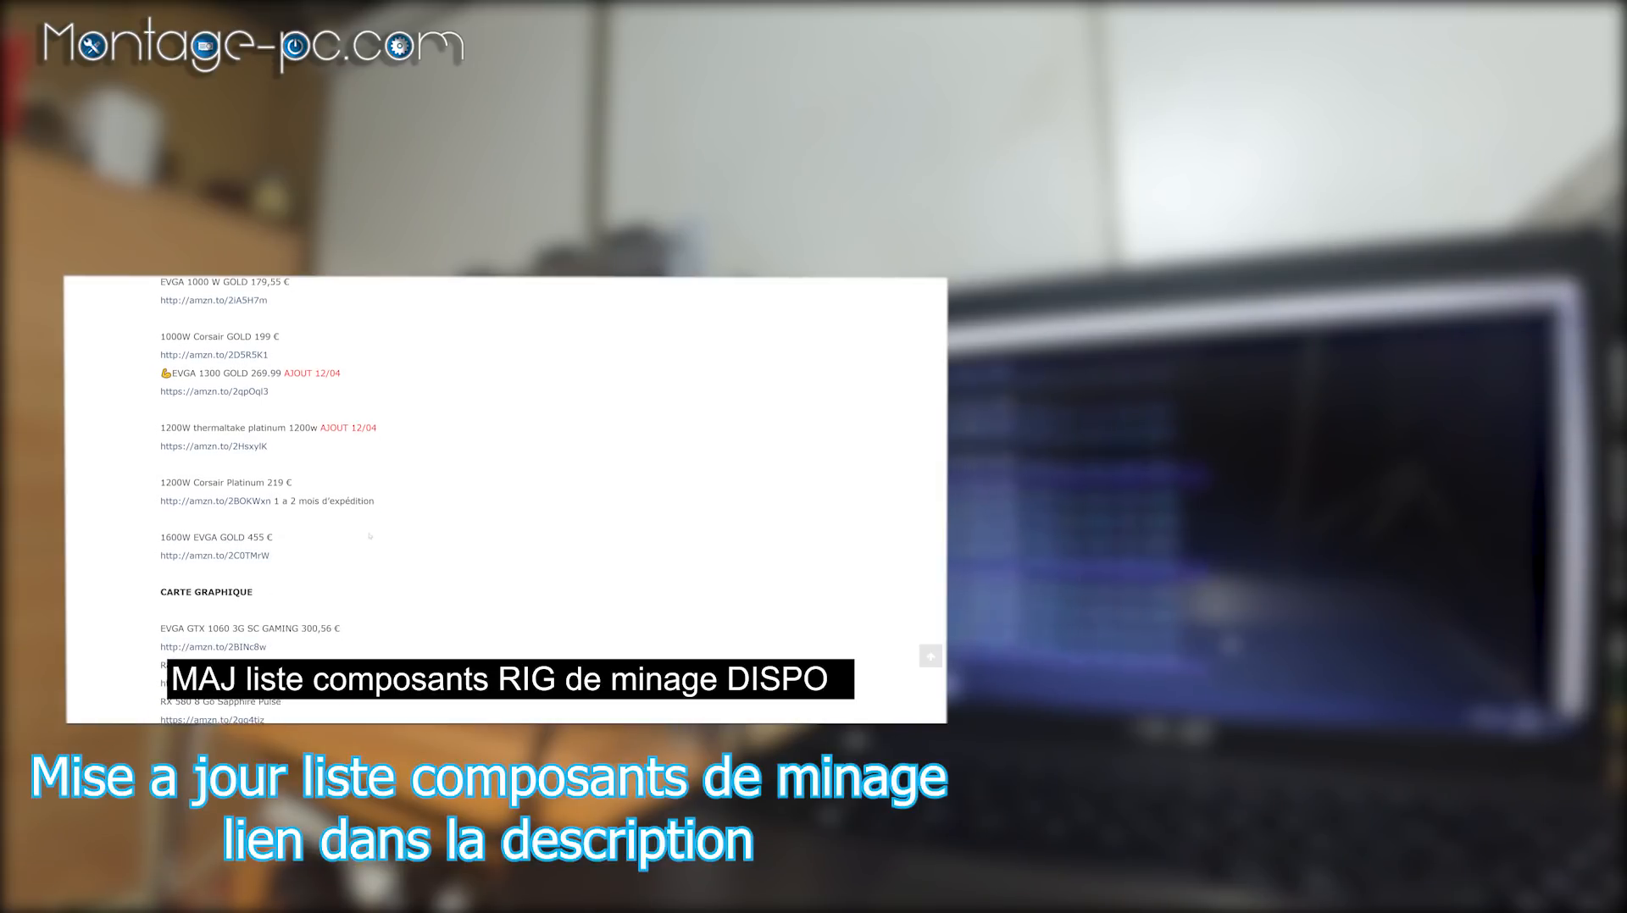
scroll(370, 536, "down", 3)
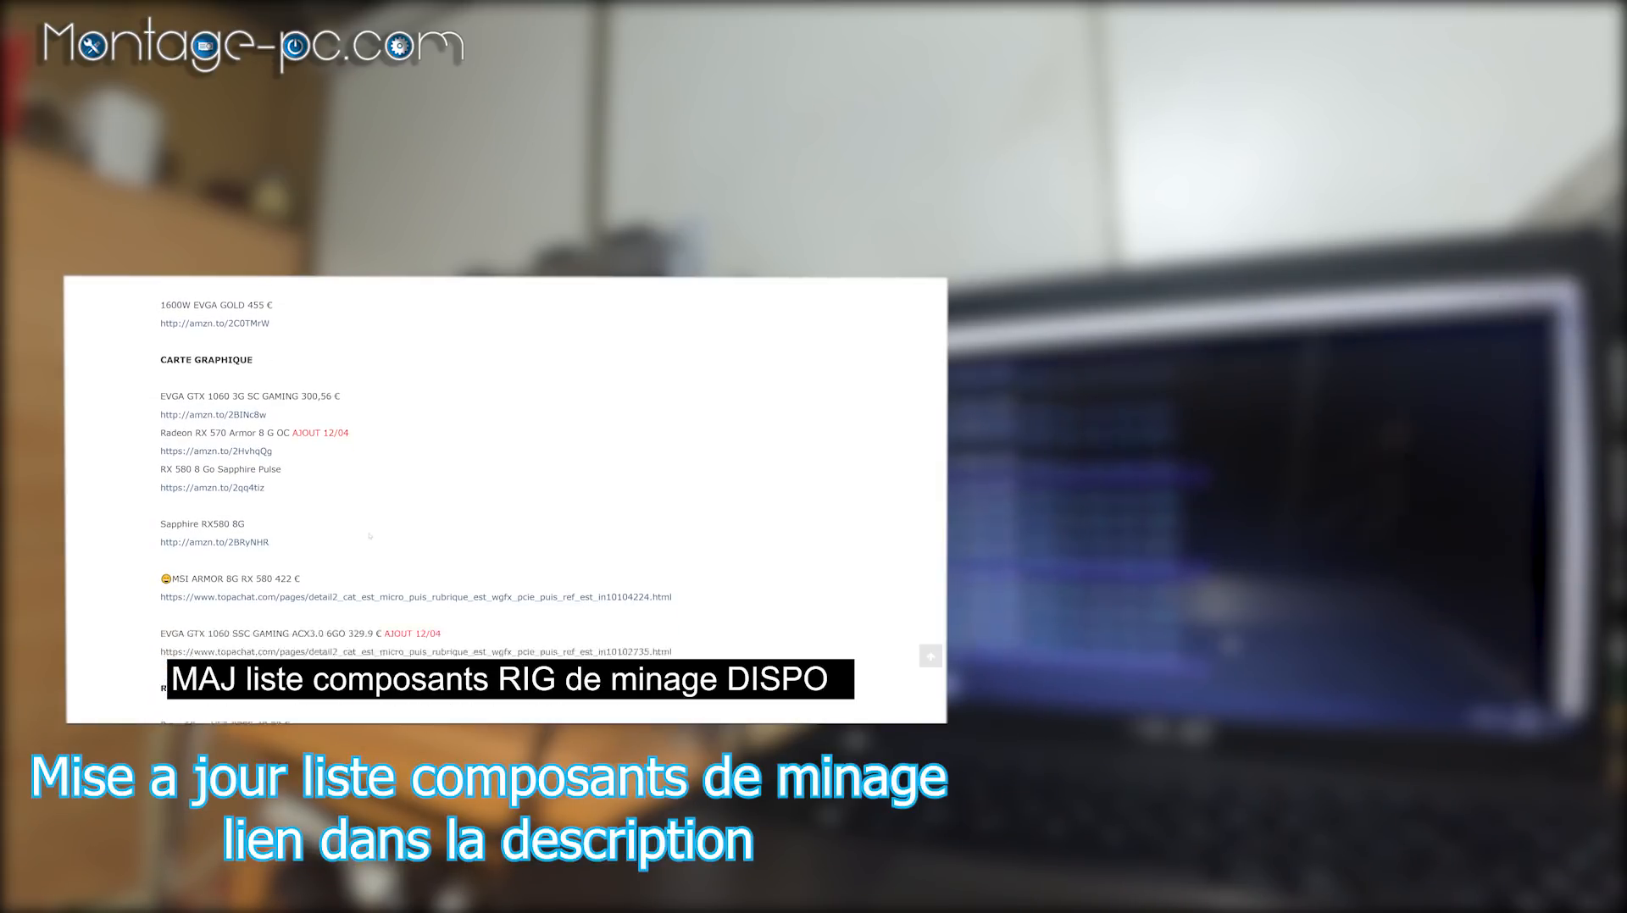
scroll(369, 535, "down", 4)
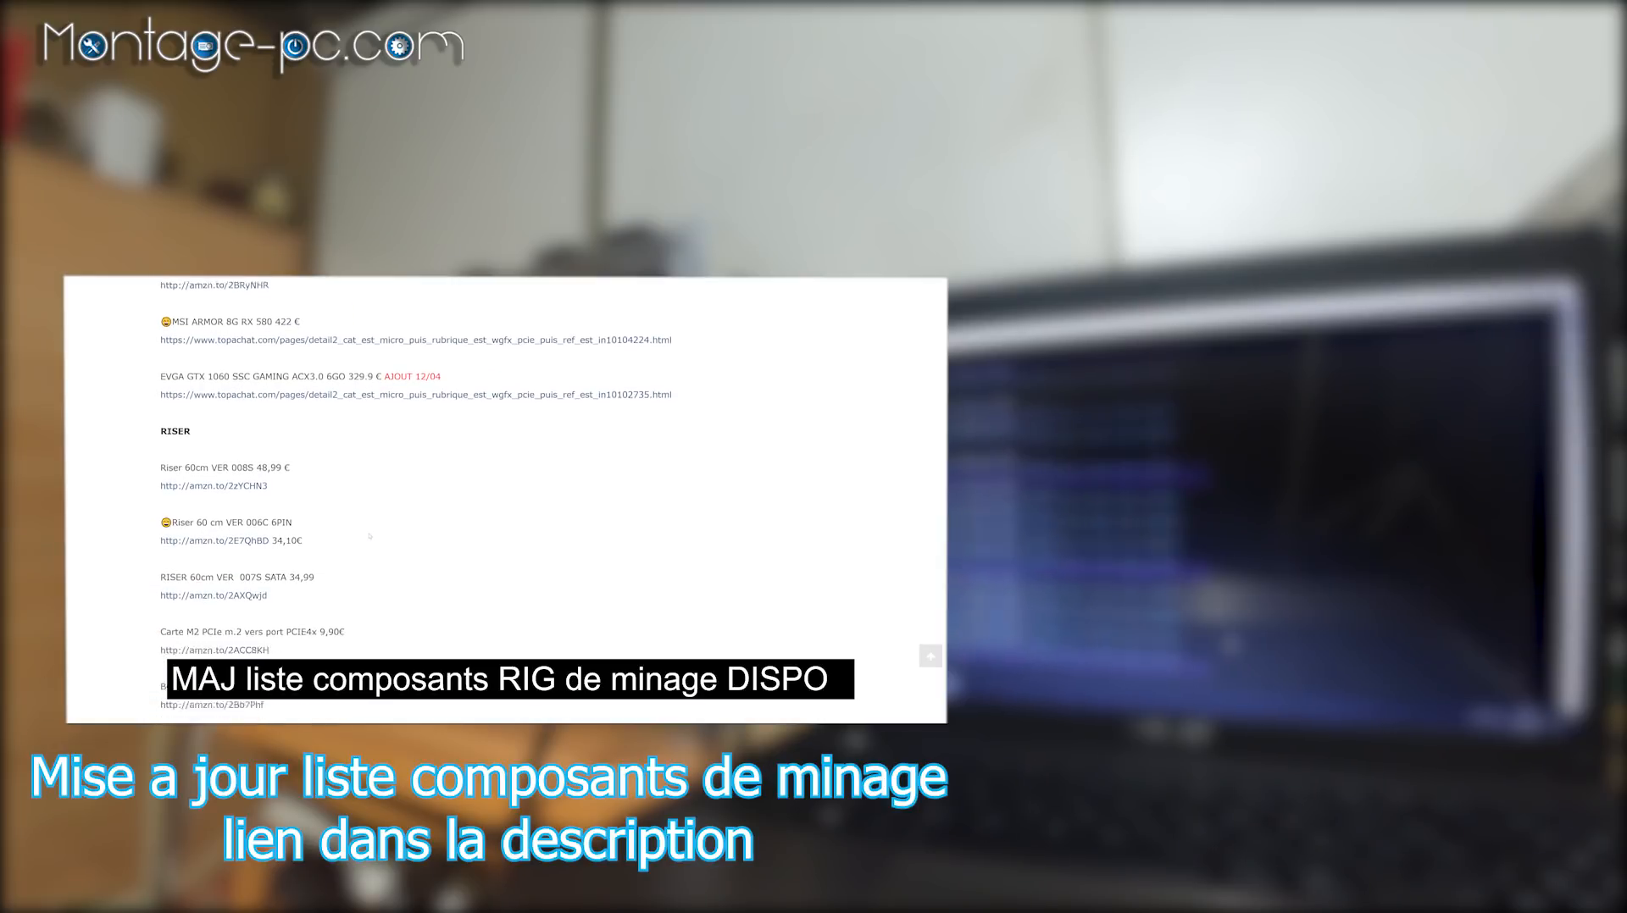